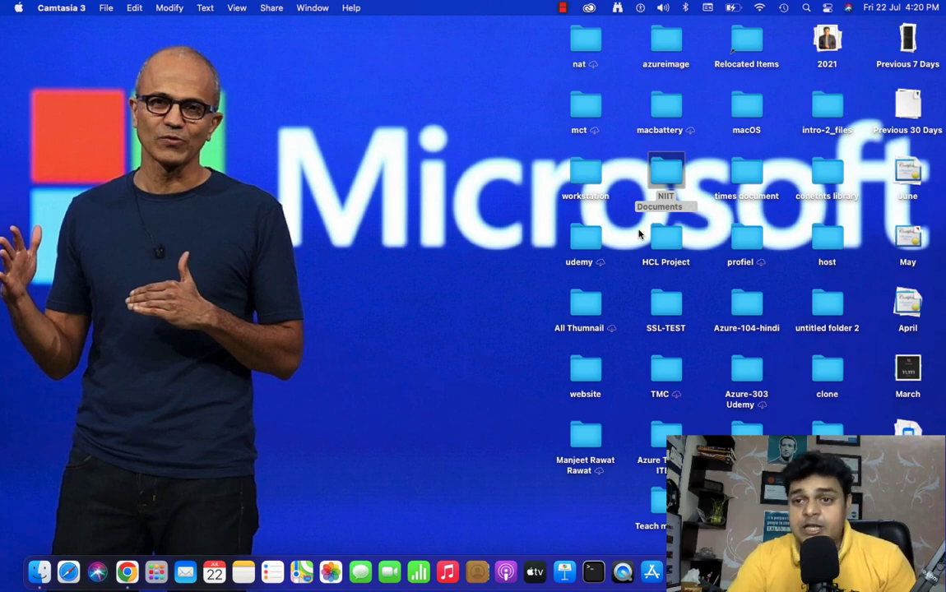
Switch to OneNote and sketch a computer in red ink on the SSL certificate page, labelled "WP-Server".
{"action": "key", "text": "ctrl+Right"}
{"action": "key", "text": "ctrl+Right"}
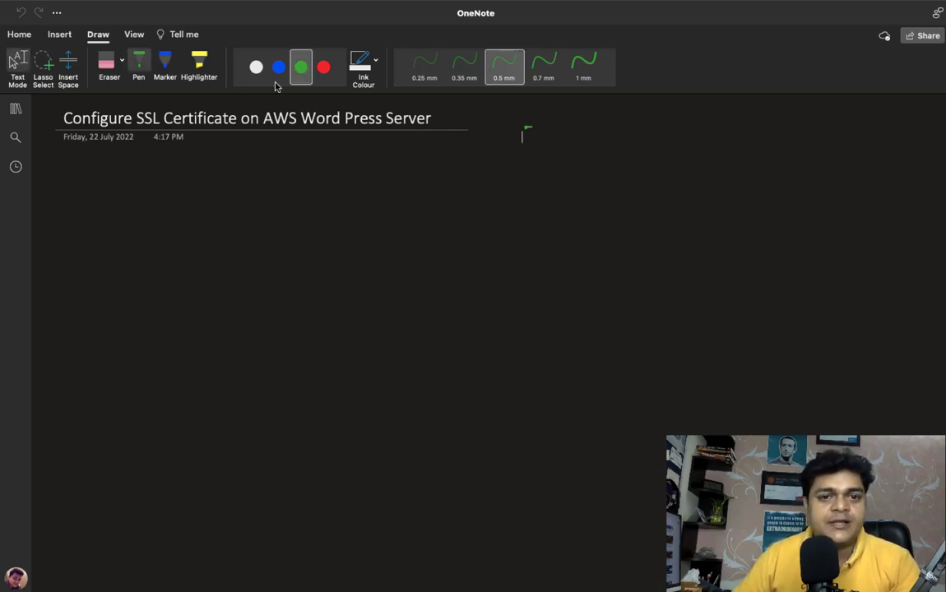
{"action": "left_click", "coordinate": [301, 74]}
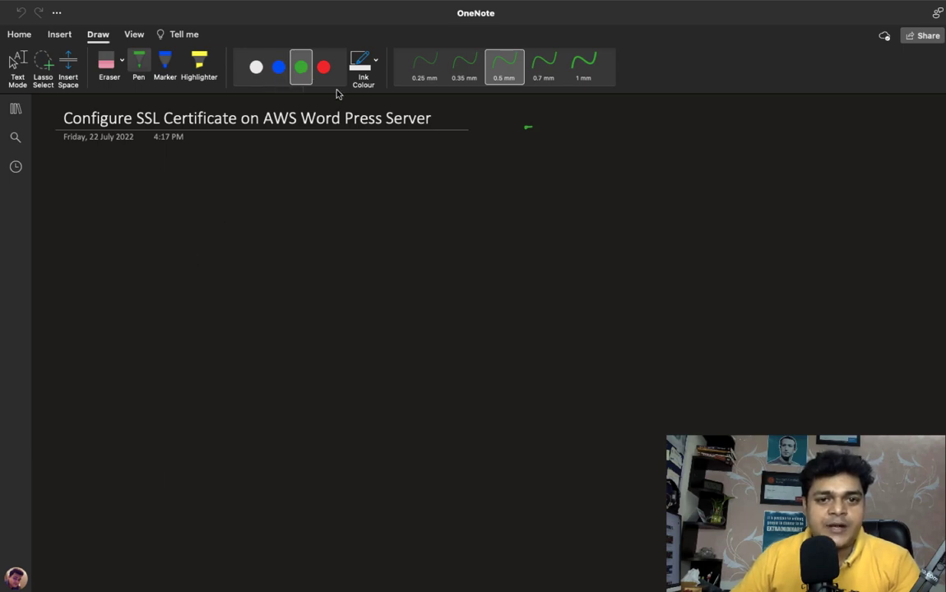
{"action": "left_click", "coordinate": [323, 67]}
{"action": "mouse_move", "coordinate": [185, 254]}
{"action": "left_mouse_down"}
{"action": "mouse_move", "coordinate": [183, 281]}
{"action": "mouse_move", "coordinate": [222, 284]}
{"action": "mouse_move", "coordinate": [183, 287]}
{"action": "mouse_move", "coordinate": [209, 296]}
{"action": "mouse_move", "coordinate": [195, 315]}
{"action": "mouse_move", "coordinate": [229, 329]}
{"action": "mouse_move", "coordinate": [302, 327]}
{"action": "left_mouse_up"}
{"action": "left_click_drag", "start_coordinate": [304, 329], "coordinate": [314, 320]}
Handwrite "+ Custom Domain" beside the WP-Server sketch, with "Route53" beneath it.
{"action": "left_click_drag", "start_coordinate": [347, 279], "coordinate": [379, 278]}
{"action": "left_click_drag", "start_coordinate": [361, 269], "coordinate": [362, 289]}
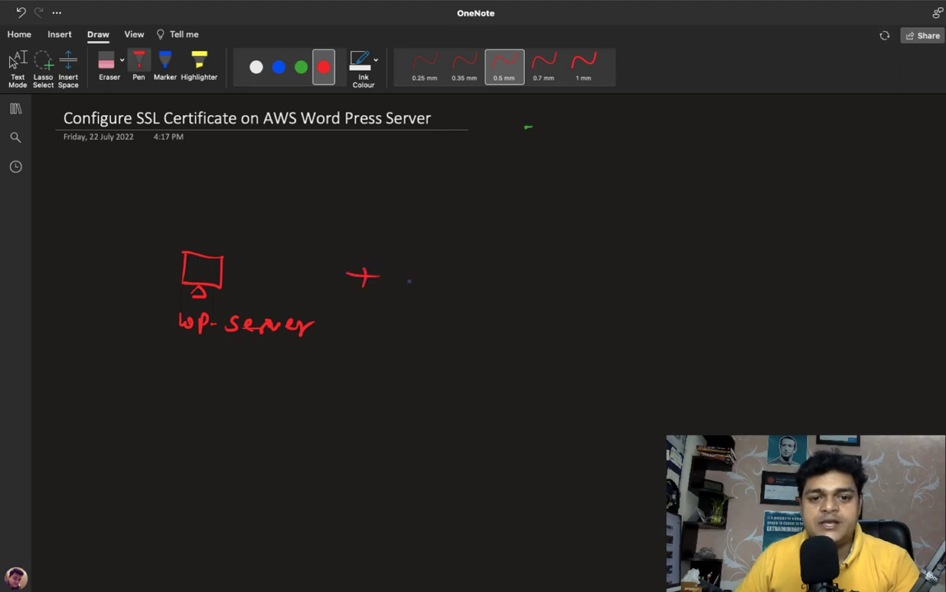
{"action": "mouse_move", "coordinate": [416, 273]}
{"action": "left_mouse_down"}
{"action": "mouse_move", "coordinate": [413, 289]}
{"action": "mouse_move", "coordinate": [462, 290]}
{"action": "mouse_move", "coordinate": [472, 278]}
{"action": "mouse_move", "coordinate": [536, 300]}
{"action": "mouse_move", "coordinate": [568, 288]}
{"action": "mouse_move", "coordinate": [651, 305]}
{"action": "left_mouse_up"}
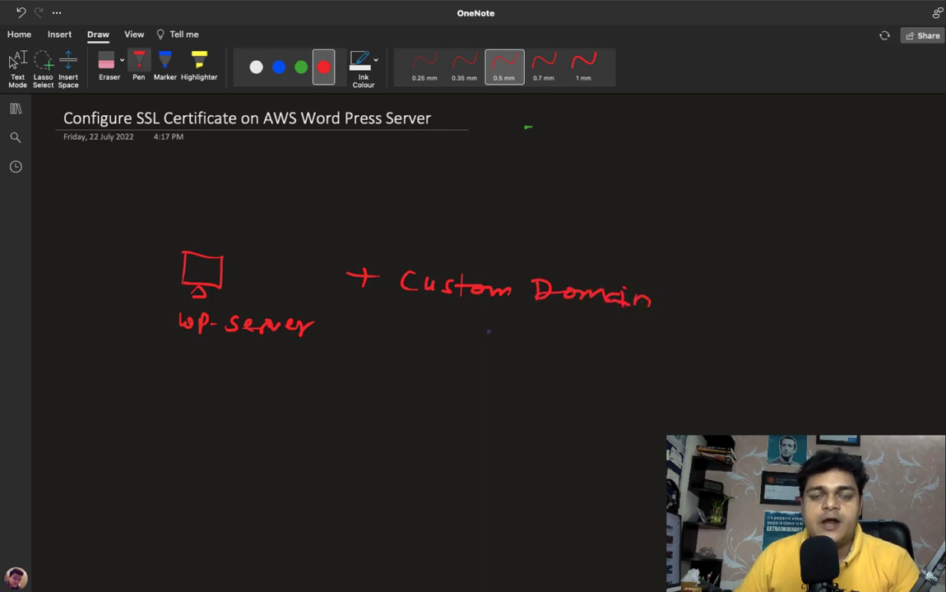
{"action": "mouse_move", "coordinate": [452, 348]}
{"action": "left_mouse_down"}
{"action": "mouse_move", "coordinate": [465, 372]}
{"action": "mouse_move", "coordinate": [505, 362]}
{"action": "mouse_move", "coordinate": [539, 370]}
{"action": "mouse_move", "coordinate": [549, 357]}
{"action": "mouse_move", "coordinate": [562, 375]}
{"action": "left_mouse_up"}
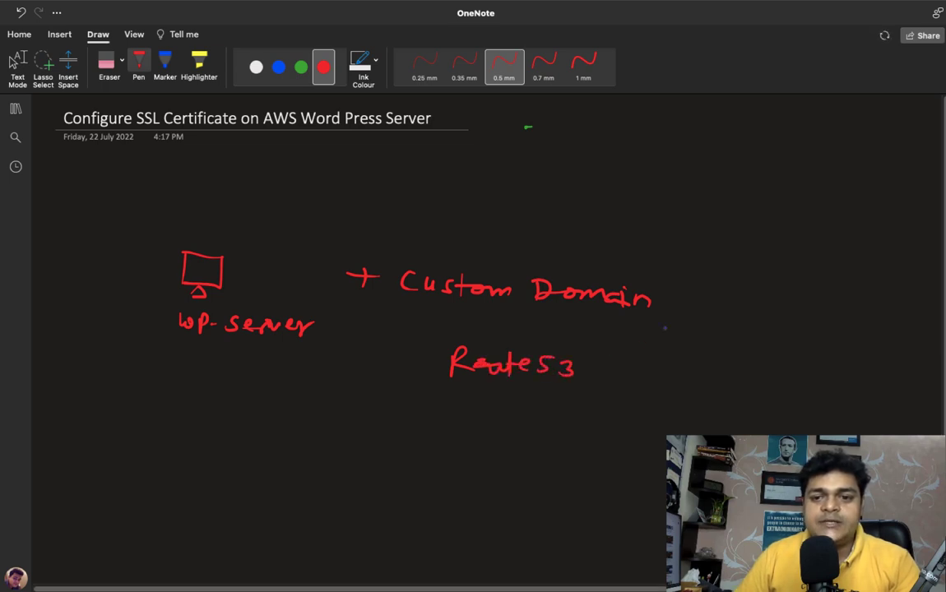
Handwrite "+ Load Balancer" after "Custom Domain", undoing the miswritten stroke.
{"action": "mouse_move", "coordinate": [672, 297]}
{"action": "left_mouse_down"}
{"action": "mouse_move", "coordinate": [695, 297]}
{"action": "mouse_move", "coordinate": [683, 309]}
{"action": "left_mouse_up"}
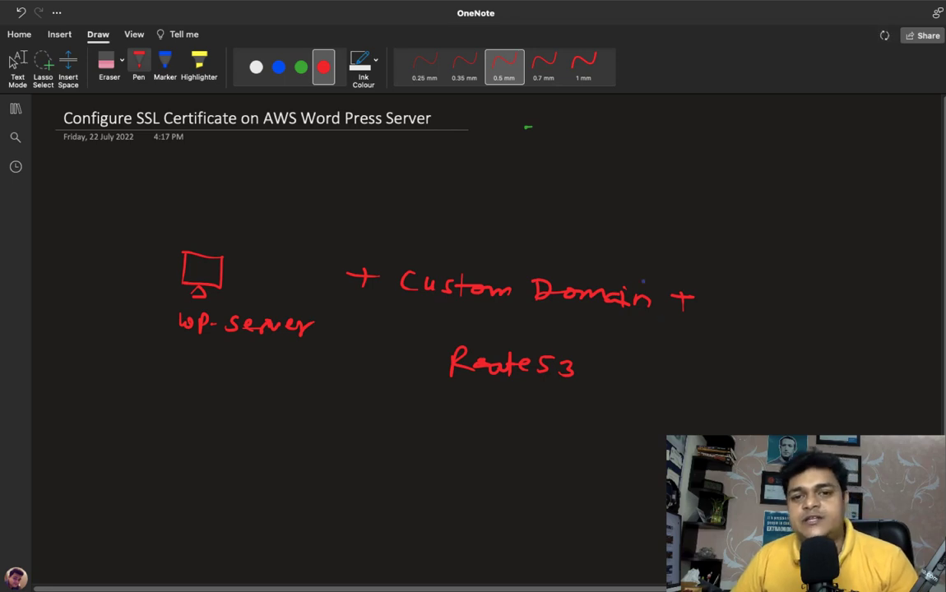
{"action": "mouse_move", "coordinate": [716, 294]}
{"action": "left_mouse_down"}
{"action": "mouse_move", "coordinate": [724, 314]}
{"action": "mouse_move", "coordinate": [729, 306]}
{"action": "mouse_move", "coordinate": [749, 326]}
{"action": "left_mouse_up"}
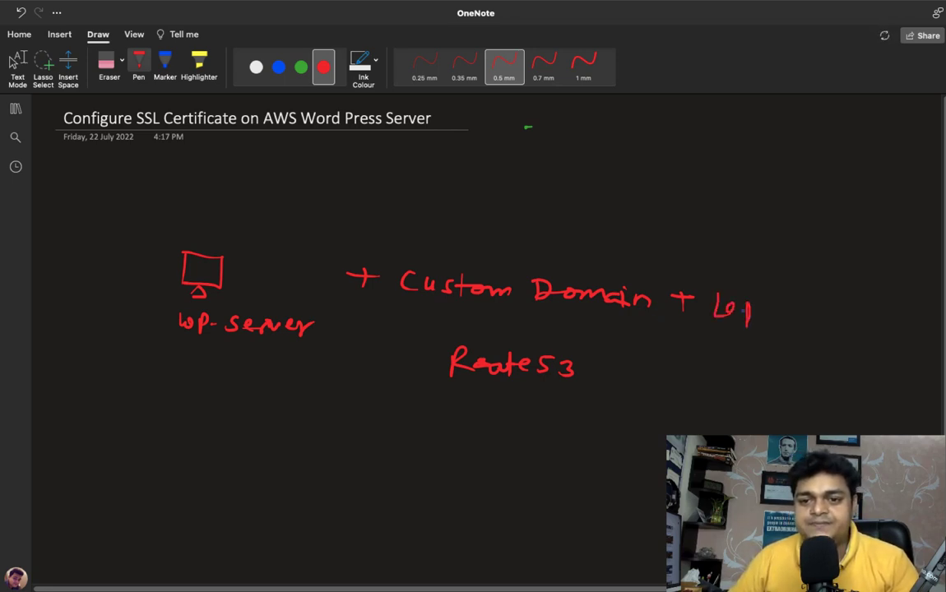
{"action": "key", "text": "super+z"}
{"action": "mouse_move", "coordinate": [750, 302]}
{"action": "left_mouse_down"}
{"action": "mouse_move", "coordinate": [772, 316]}
{"action": "mouse_move", "coordinate": [795, 303]}
{"action": "mouse_move", "coordinate": [791, 318]}
{"action": "mouse_move", "coordinate": [832, 319]}
{"action": "mouse_move", "coordinate": [819, 317]}
{"action": "left_mouse_up"}
{"action": "mouse_move", "coordinate": [844, 309]}
{"action": "left_mouse_down"}
{"action": "mouse_move", "coordinate": [871, 320]}
{"action": "mouse_move", "coordinate": [848, 313]}
{"action": "mouse_move", "coordinate": [902, 308]}
{"action": "left_mouse_up"}
Handwrite a plus sign and "AWS-Certificate" below "Load Balancer", and stop inking.
{"action": "mouse_move", "coordinate": [757, 348]}
{"action": "left_mouse_down"}
{"action": "mouse_move", "coordinate": [785, 348]}
{"action": "mouse_move", "coordinate": [770, 362]}
{"action": "left_mouse_up"}
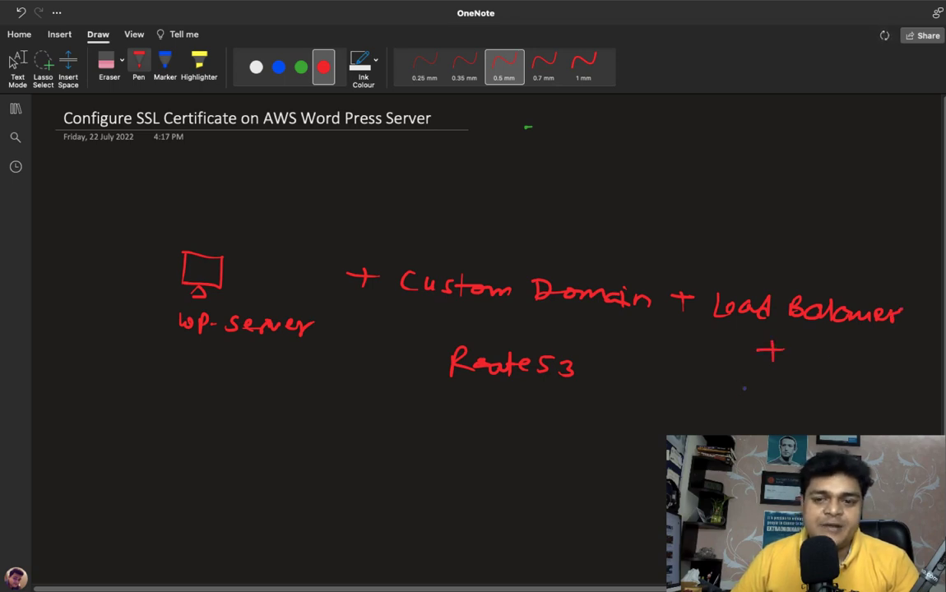
{"action": "mouse_move", "coordinate": [724, 411]}
{"action": "left_mouse_down"}
{"action": "mouse_move", "coordinate": [767, 394]}
{"action": "mouse_move", "coordinate": [940, 411]}
{"action": "left_mouse_up"}
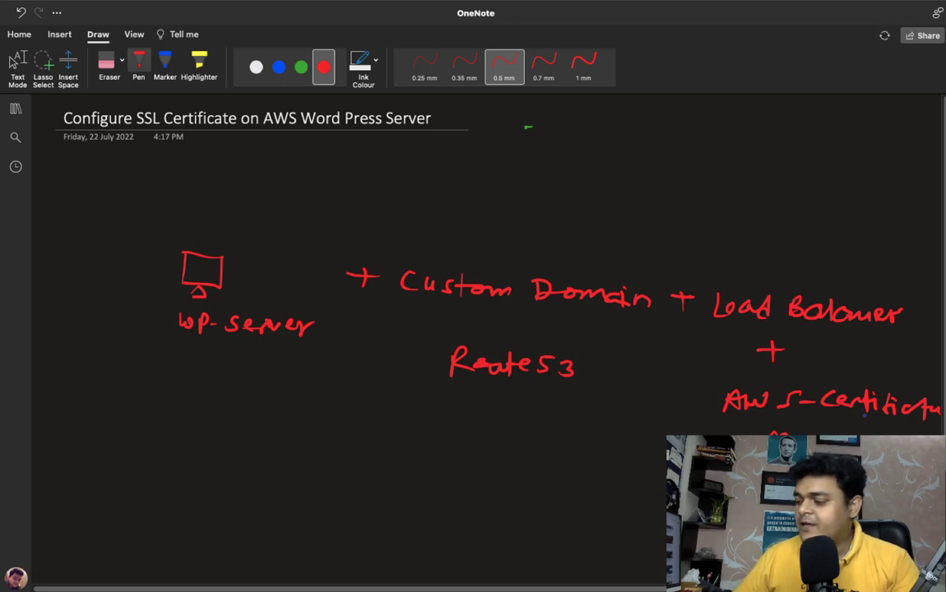
{"action": "key", "text": "Escape"}
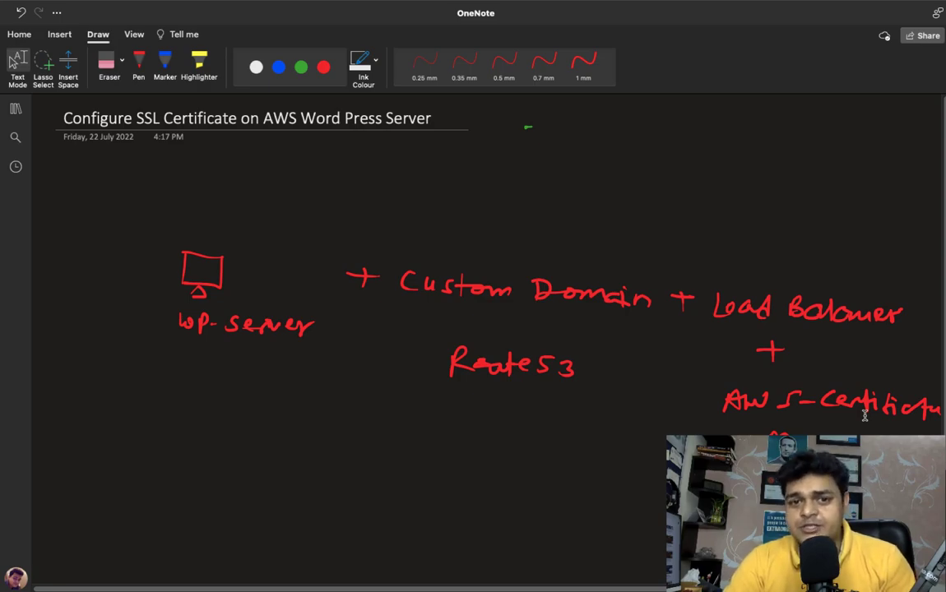
Switch to the AWS console in Chrome and start launching a new instance from EC2.
{"action": "key", "text": "ctrl+Left"}
{"action": "key", "text": "ctrl+Right"}
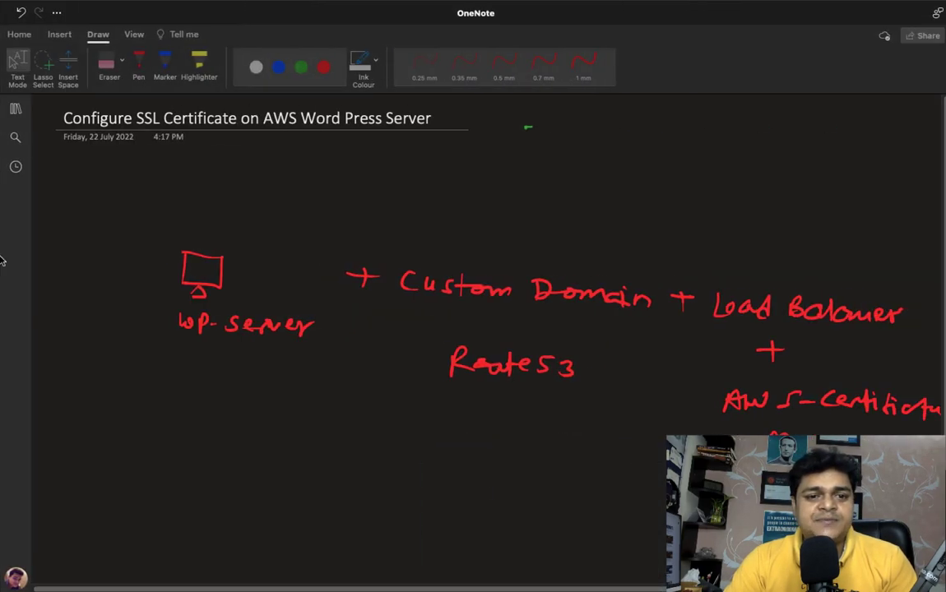
{"action": "key", "text": "ctrl+Left"}
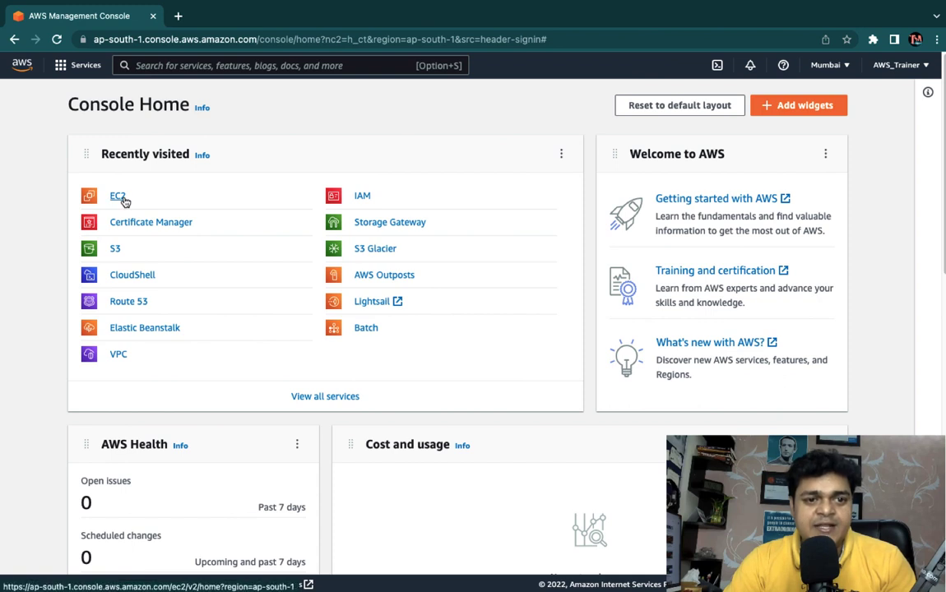
{"action": "left_click", "coordinate": [122, 199]}
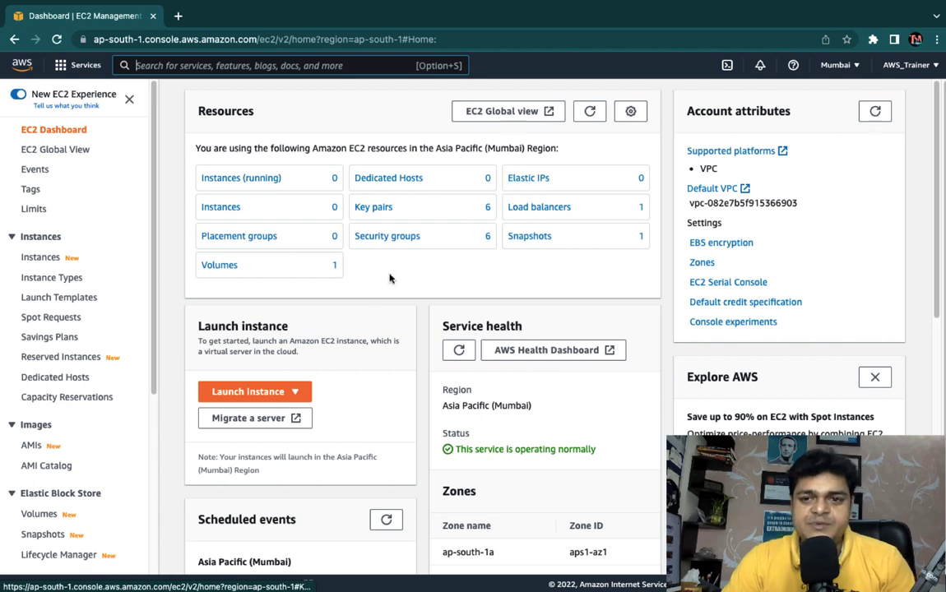
{"action": "left_click", "coordinate": [242, 395]}
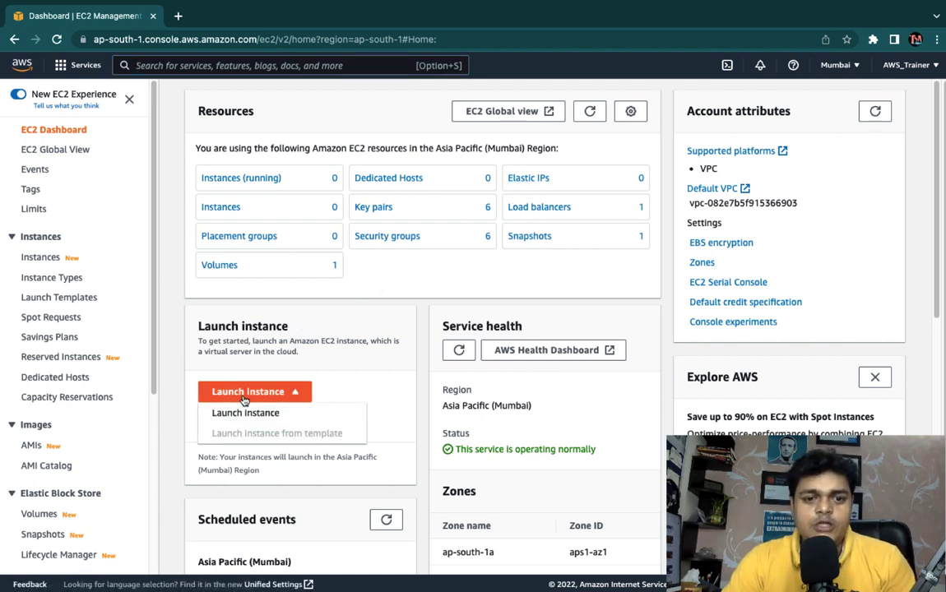
{"action": "left_click", "coordinate": [243, 417]}
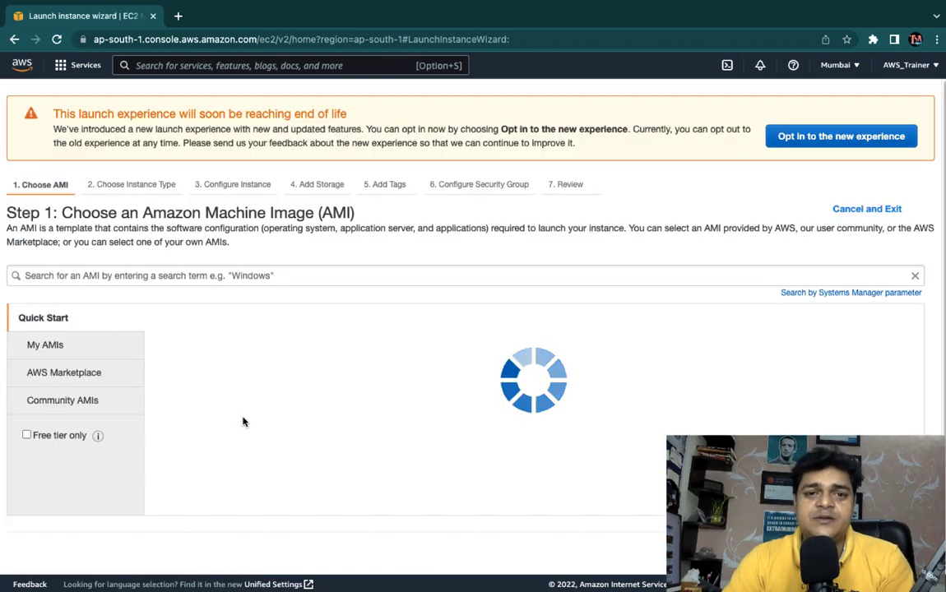
Search AWS Marketplace for "wordpress" and select the "WordPress Certified by Bitnami and Automattic" image.
{"action": "left_click", "coordinate": [80, 381]}
{"action": "left_click", "coordinate": [217, 273]}
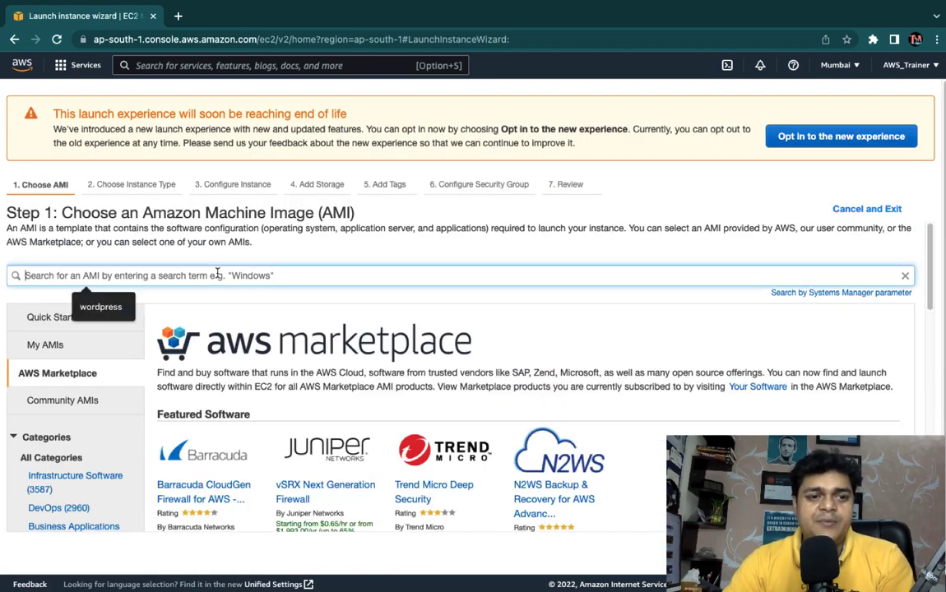
{"action": "type", "text": "wordpress"}
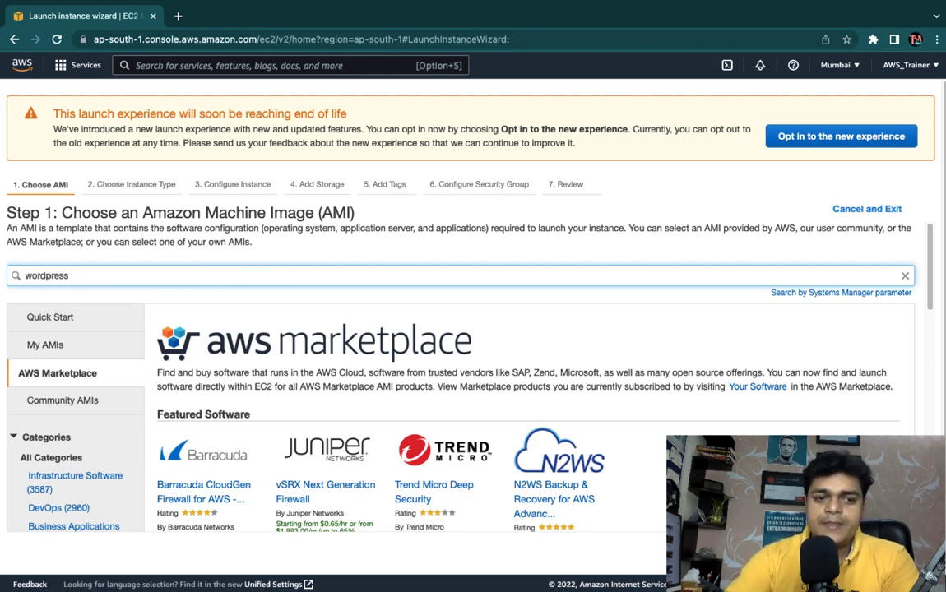
{"action": "key", "text": "Return"}
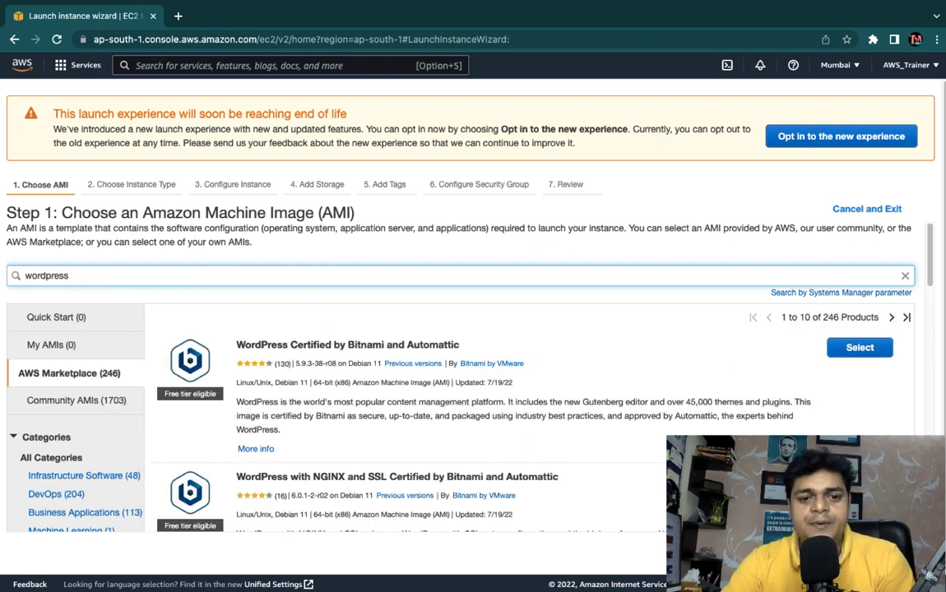
{"action": "left_click", "coordinate": [855, 348]}
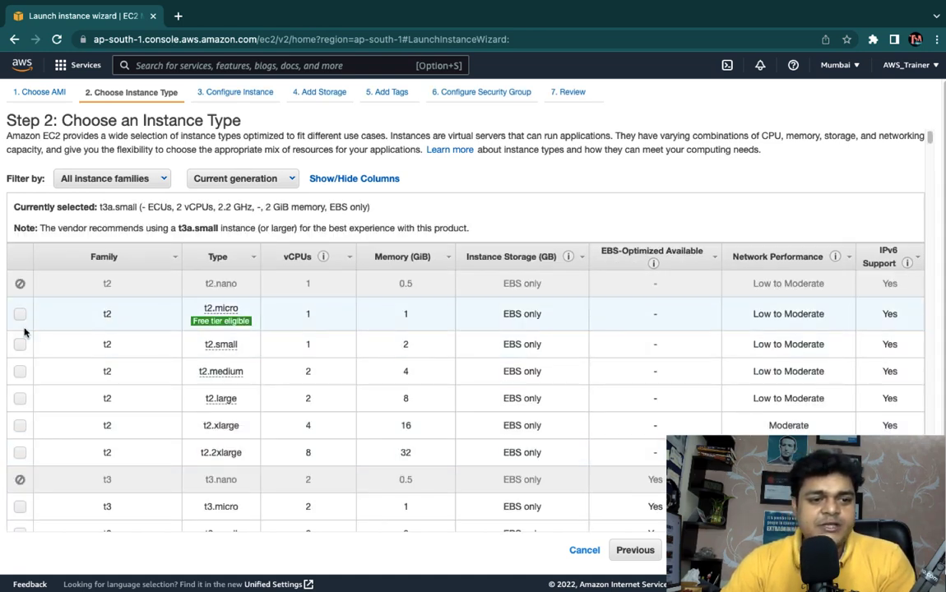
Choose the t2.micro instance type and proceed through the review to the key pair selection.
{"action": "left_click", "coordinate": [20, 318]}
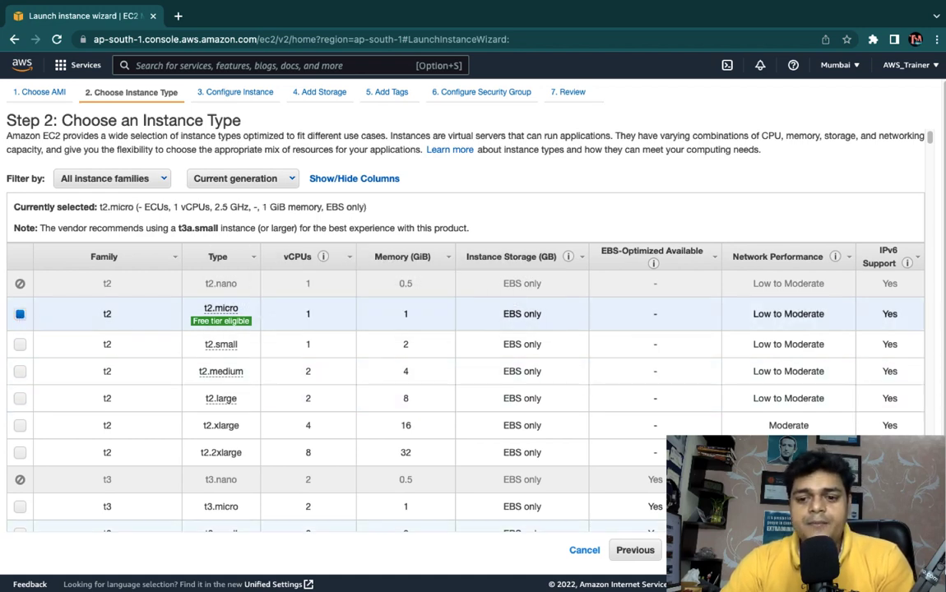
{"action": "left_click", "coordinate": [713, 550]}
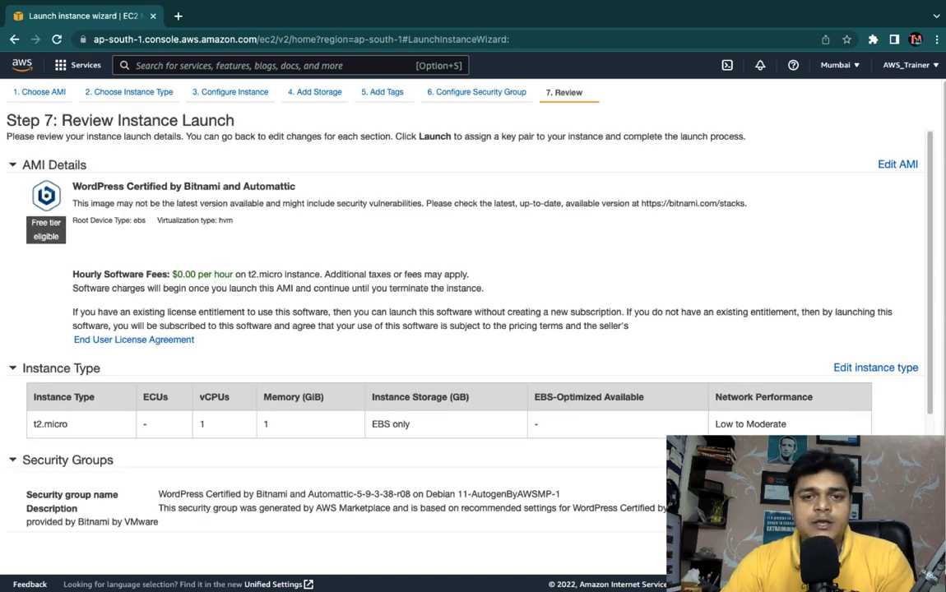
{"action": "left_click", "coordinate": [902, 551]}
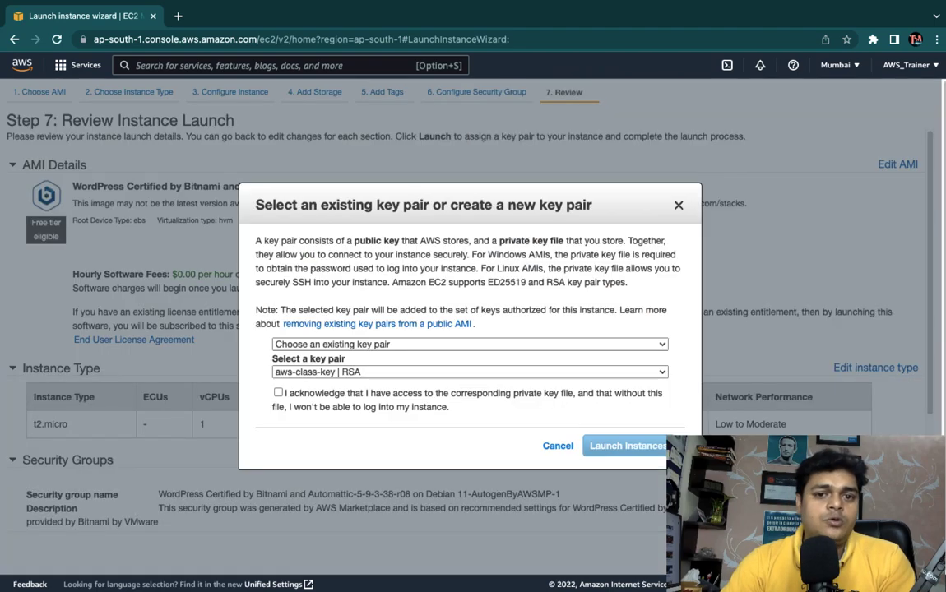
Create a new RSA key pair named wp-demo-key and download it.
{"action": "left_click", "coordinate": [375, 343]}
{"action": "left_click", "coordinate": [309, 360]}
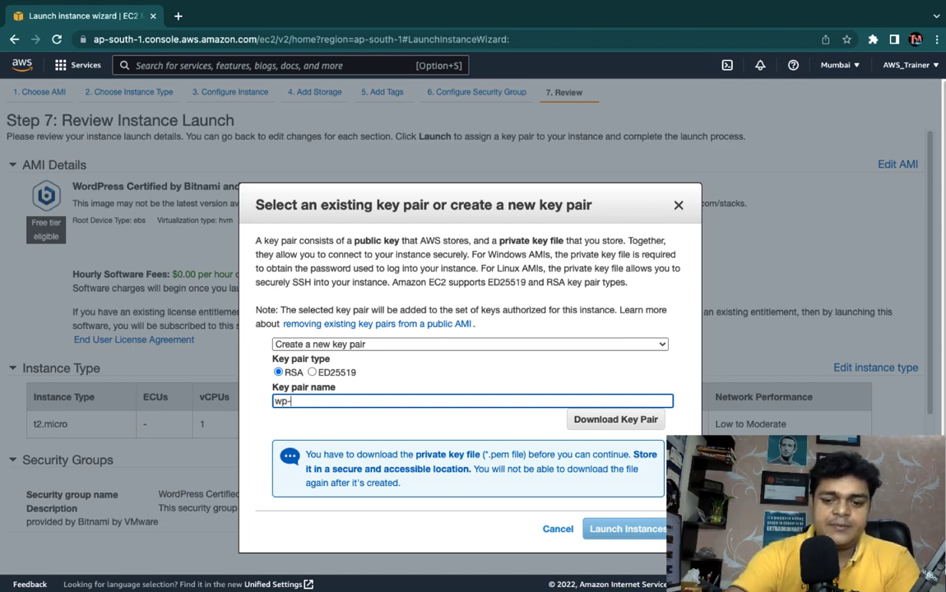
{"action": "type", "text": "wp-demo-key"}
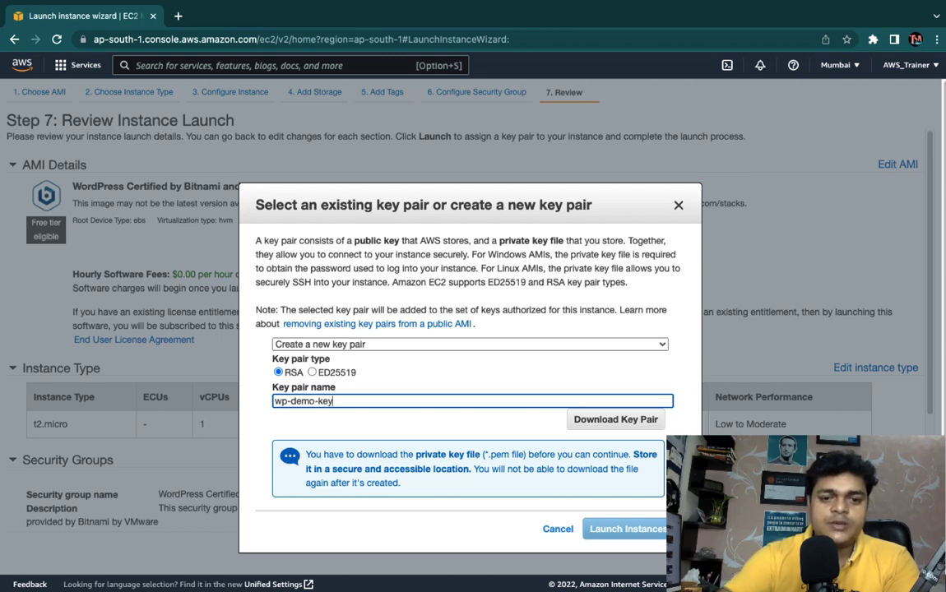
{"action": "left_click", "coordinate": [612, 419]}
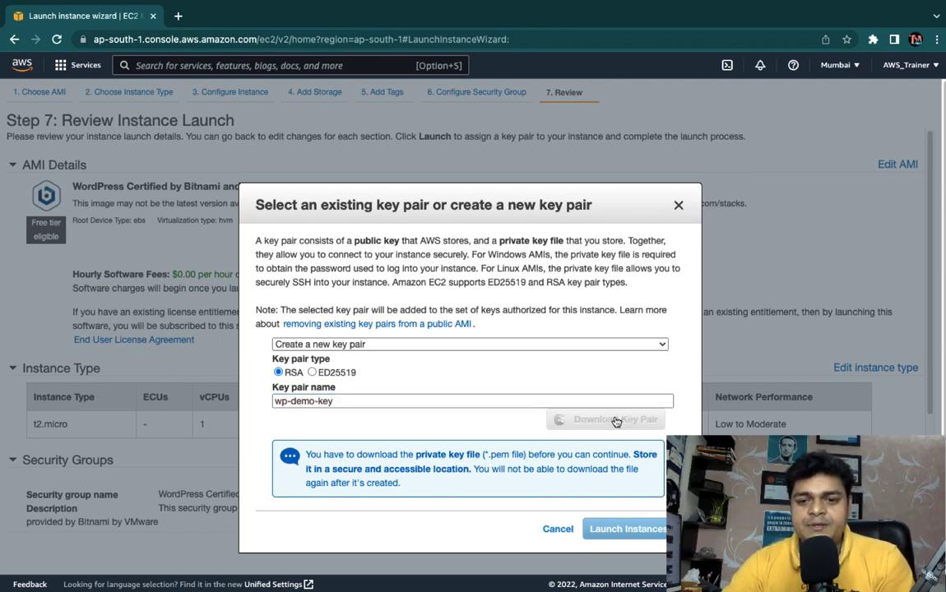
Launch the WordPress instance and open the list of EC2 instances.
{"action": "left_click", "coordinate": [627, 529]}
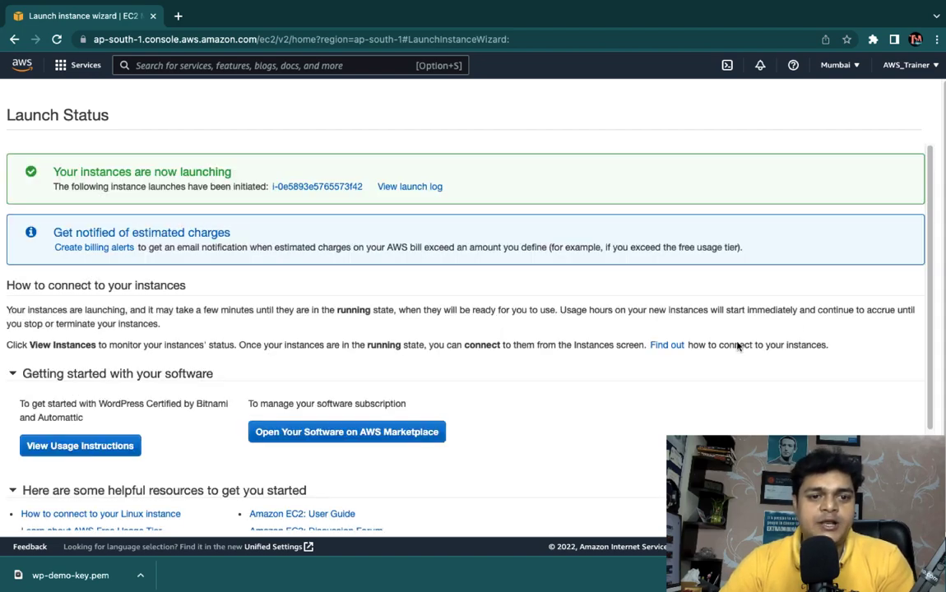
{"action": "scroll", "coordinate": [776, 424], "scroll_direction": "down", "scroll_amount": 3}
{"action": "left_click", "coordinate": [882, 518]}
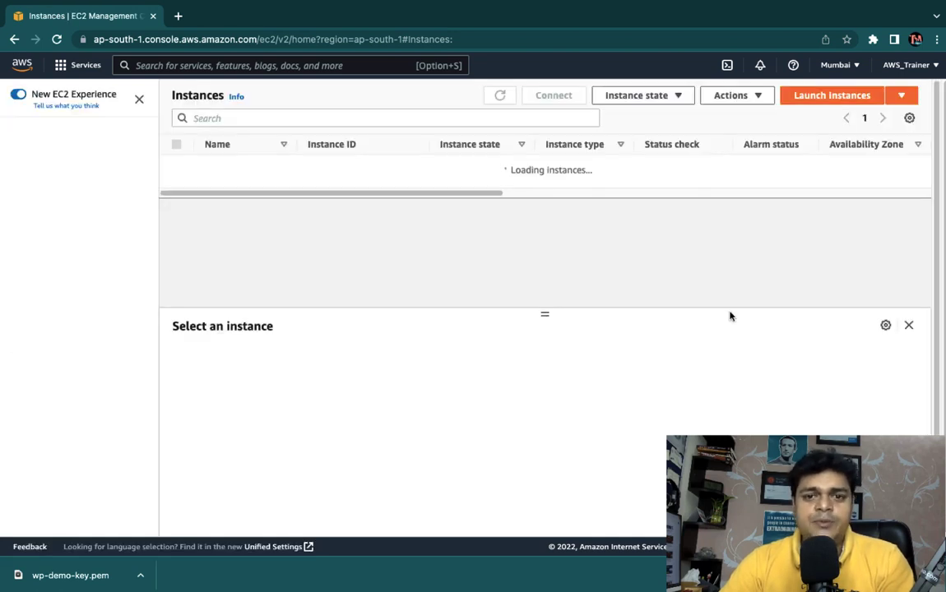
Open godaddy.com in a new browser tab.
{"action": "left_click", "coordinate": [178, 16]}
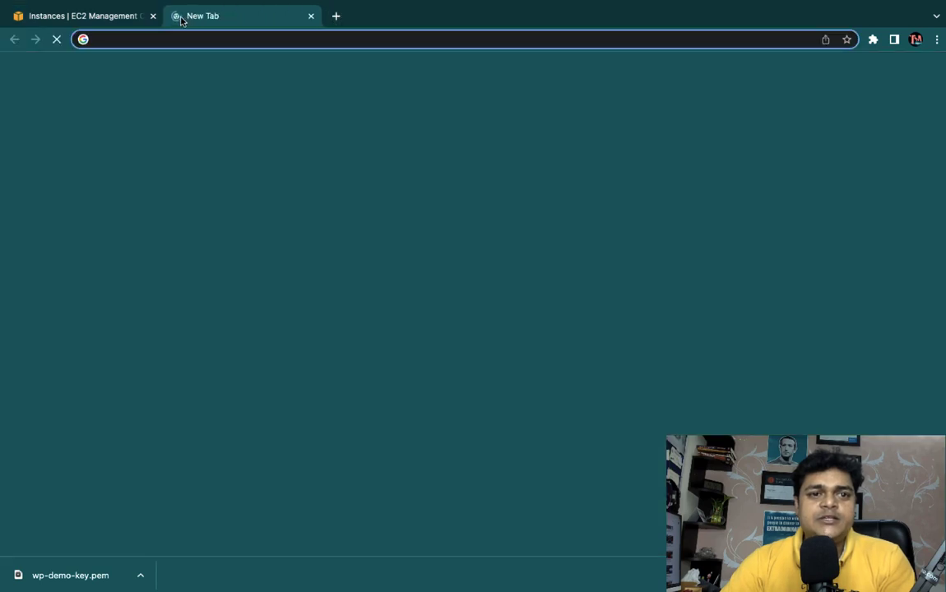
{"action": "left_click", "coordinate": [285, 42]}
{"action": "type", "text": "go"}
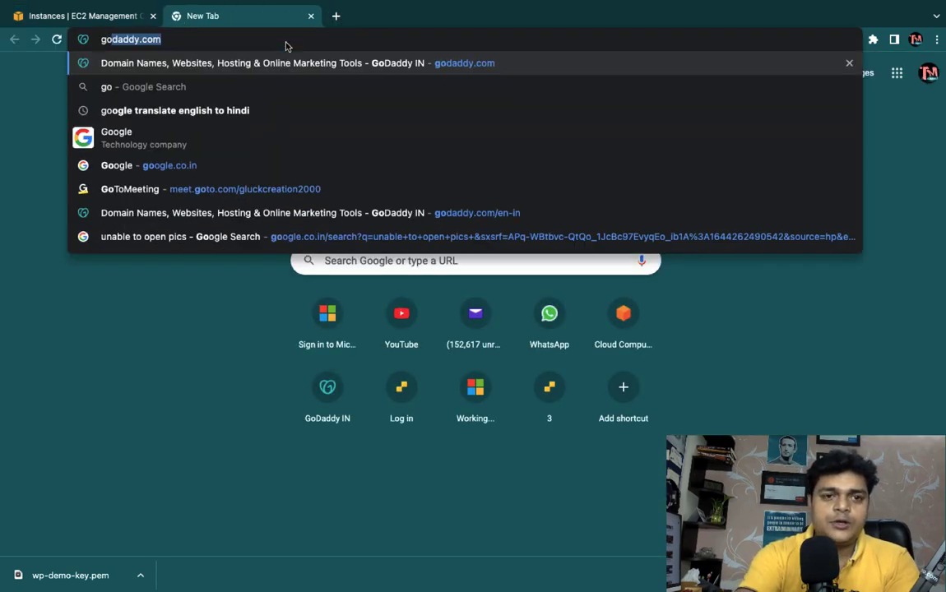
{"action": "type", "text": "d"}
{"action": "key", "text": "Return"}
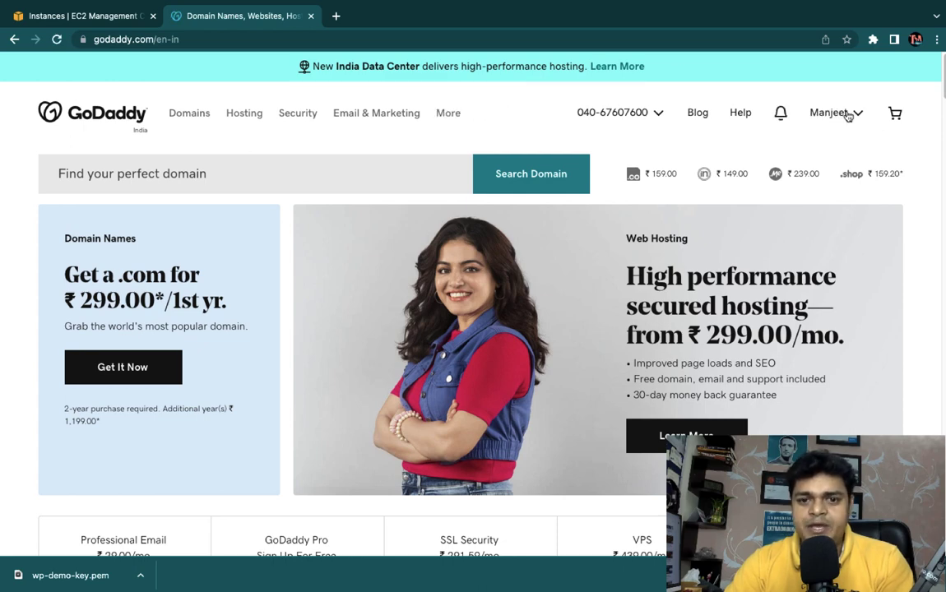
Open My Products in the GoDaddy account and examine the Domains list under All Products and Services.
{"action": "left_click", "coordinate": [847, 114]}
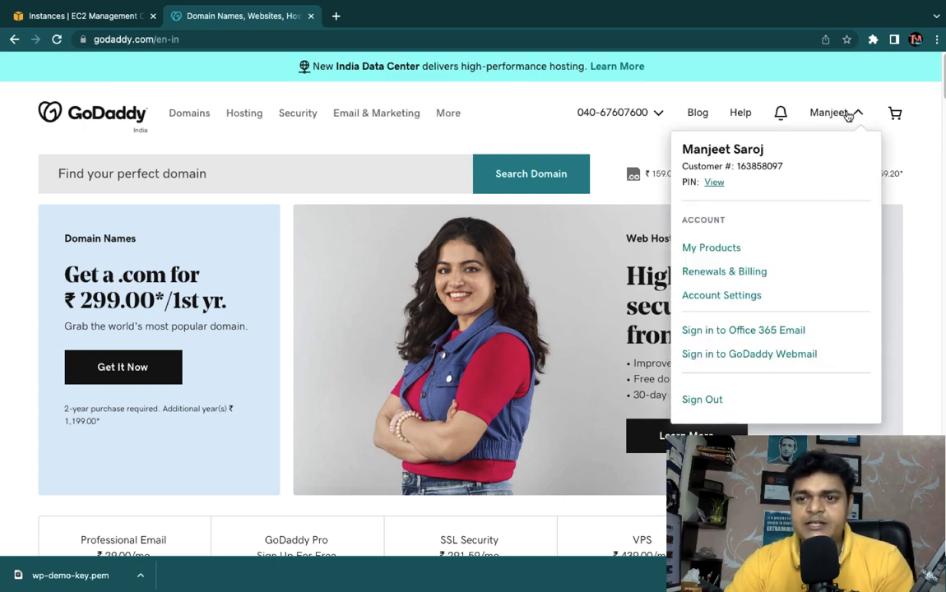
{"action": "left_click", "coordinate": [725, 256]}
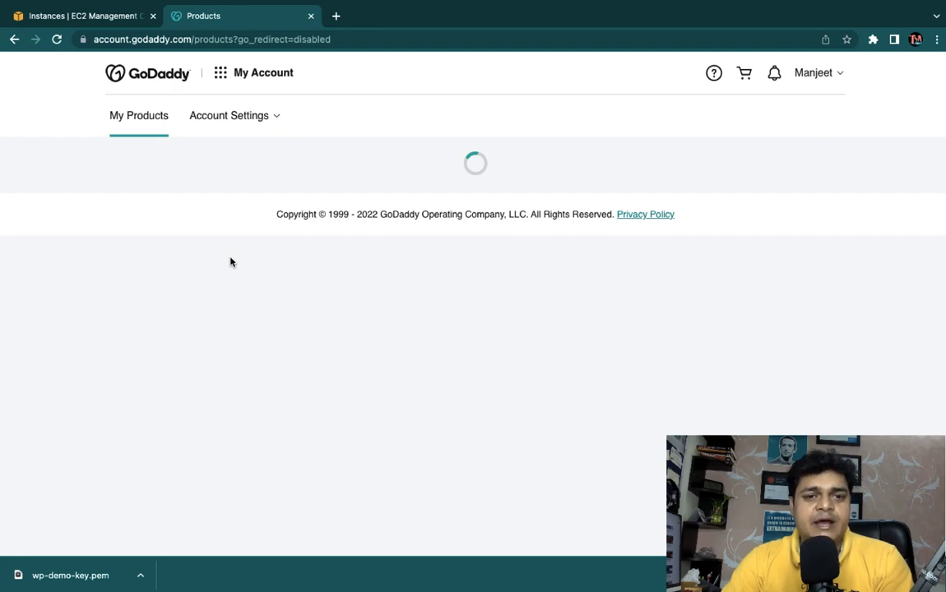
{"action": "scroll", "coordinate": [239, 363], "scroll_direction": "down", "scroll_amount": 3}
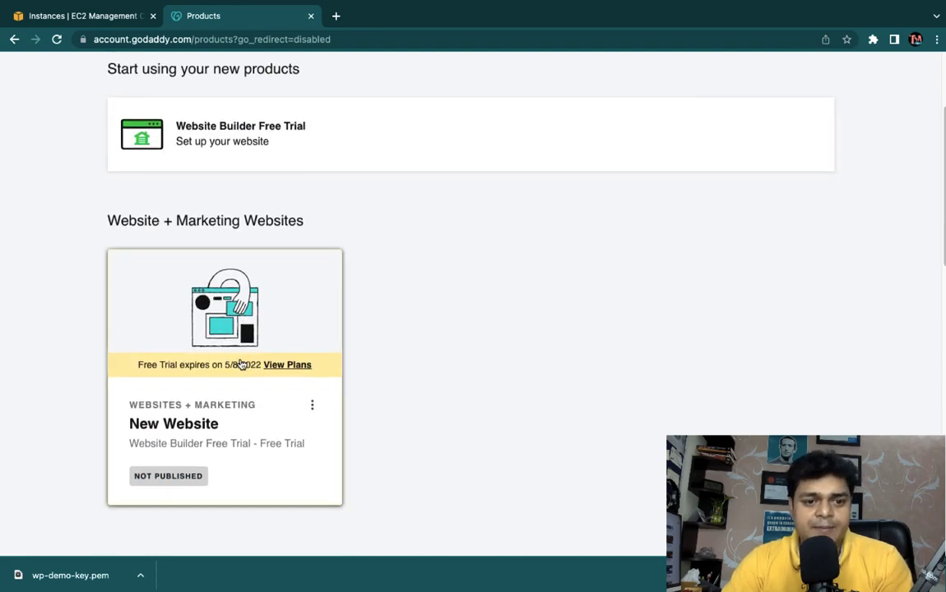
{"action": "scroll", "coordinate": [240, 364], "scroll_direction": "down", "scroll_amount": 10}
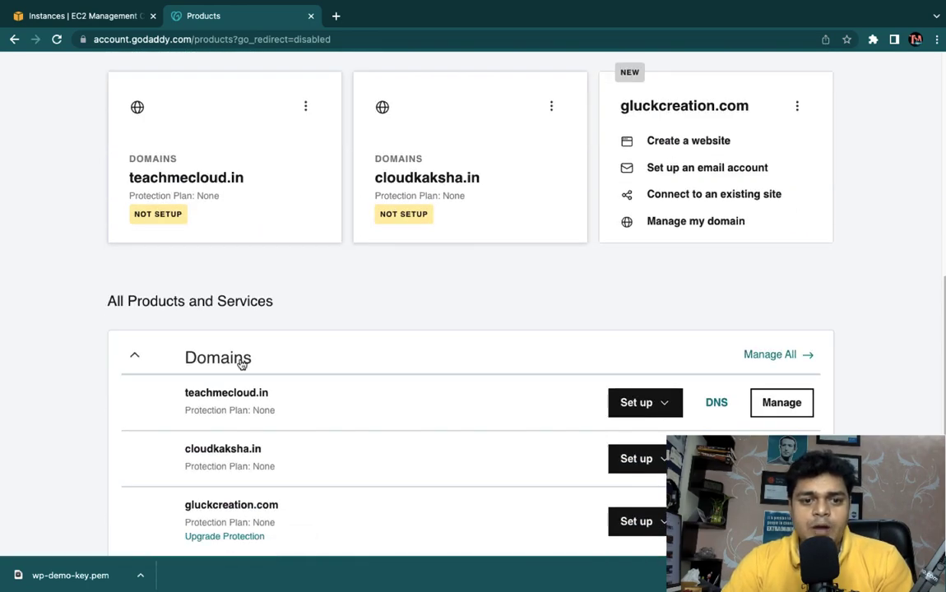
{"action": "scroll", "coordinate": [240, 363], "scroll_direction": "down", "scroll_amount": 3}
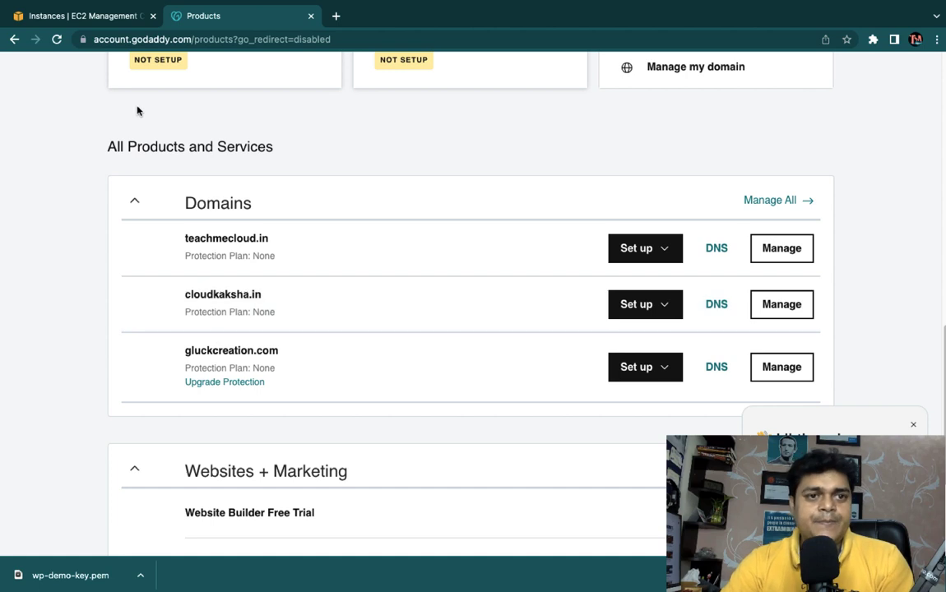
Return to the EC2 instances list, name the new instance Wordpress-Server and refresh the list.
{"action": "left_click", "coordinate": [83, 16]}
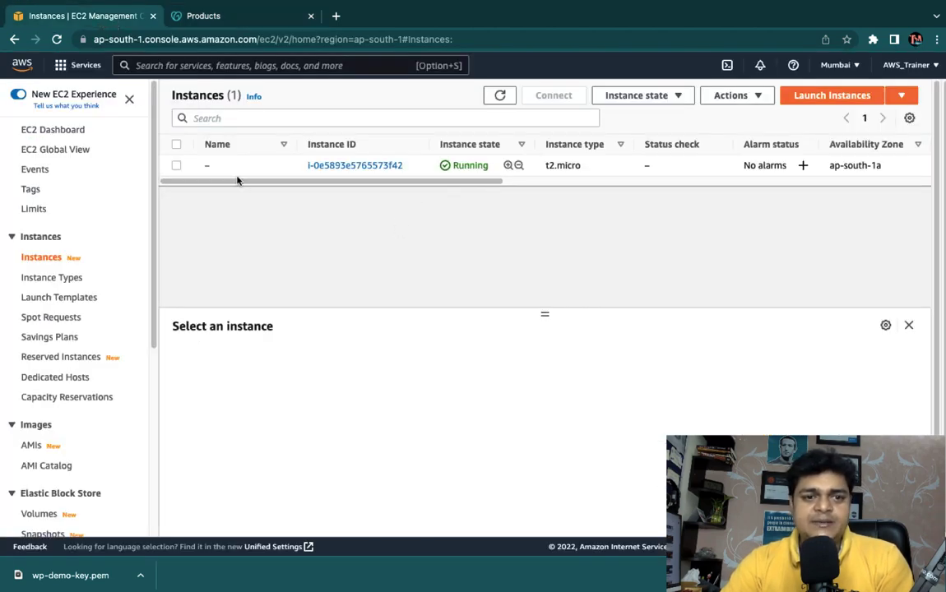
{"action": "mouse_move", "coordinate": [216, 169]}
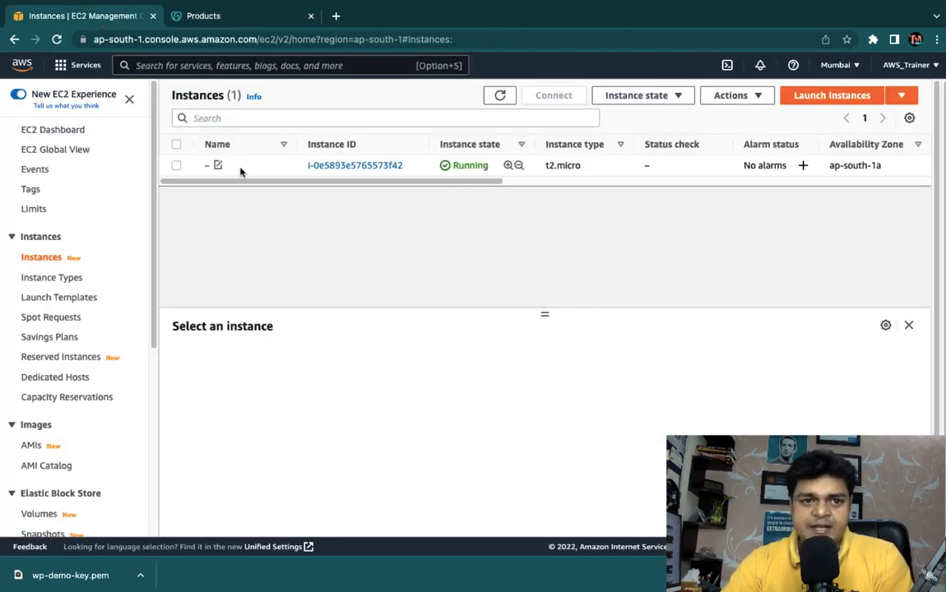
{"action": "left_click", "coordinate": [219, 166]}
{"action": "left_click", "coordinate": [273, 184]}
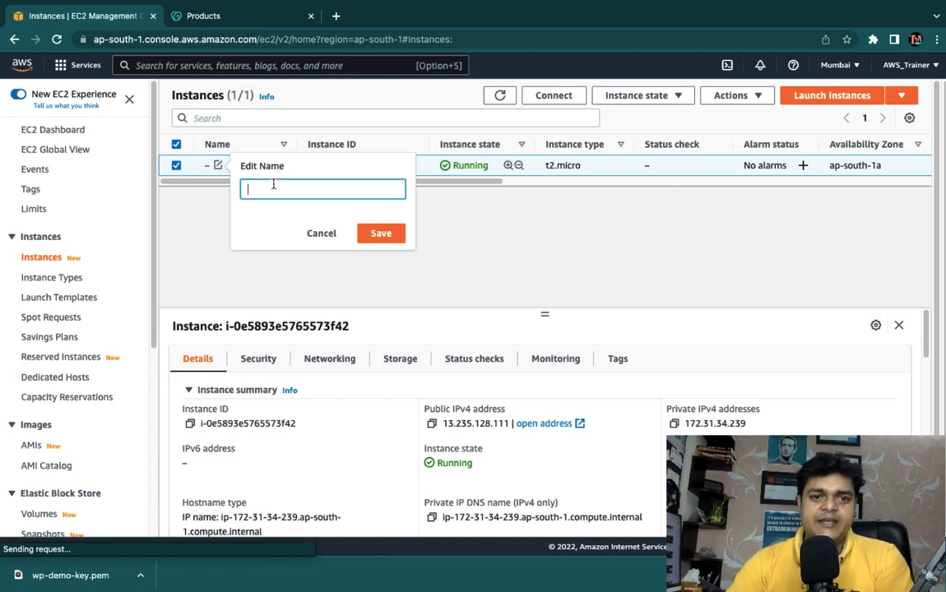
{"action": "type", "text": "Wordpress"}
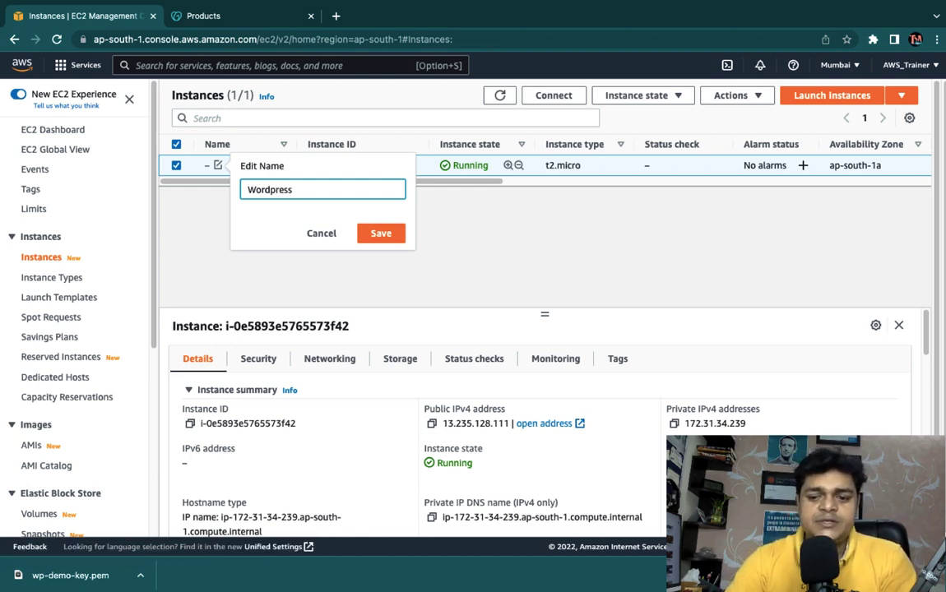
{"action": "type", "text": "-Server"}
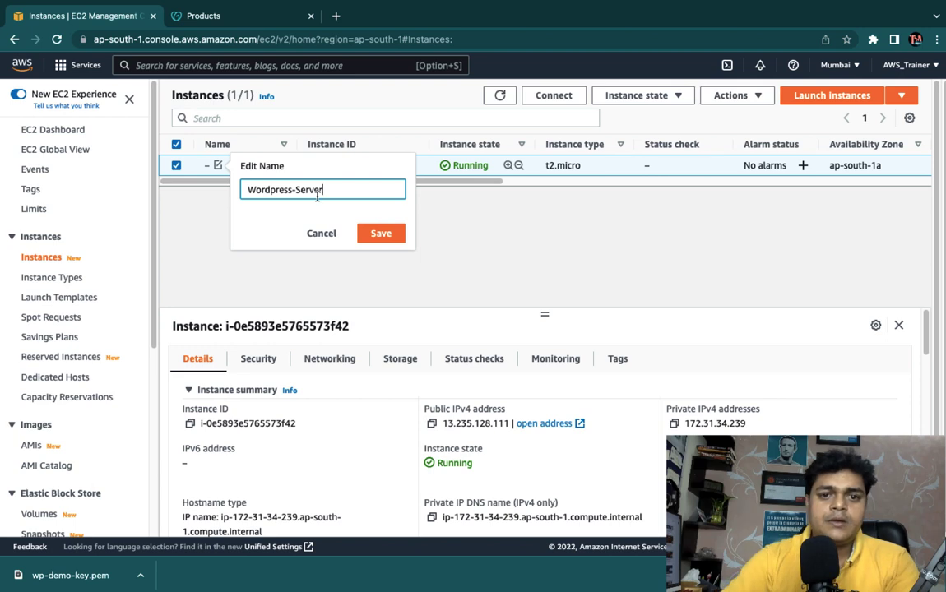
{"action": "left_click", "coordinate": [382, 234]}
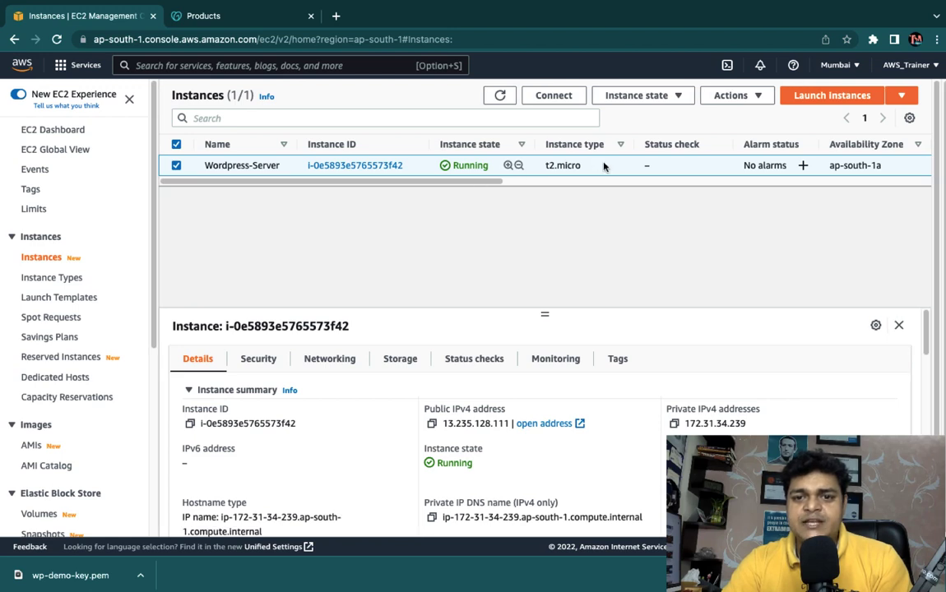
{"action": "left_click", "coordinate": [499, 98]}
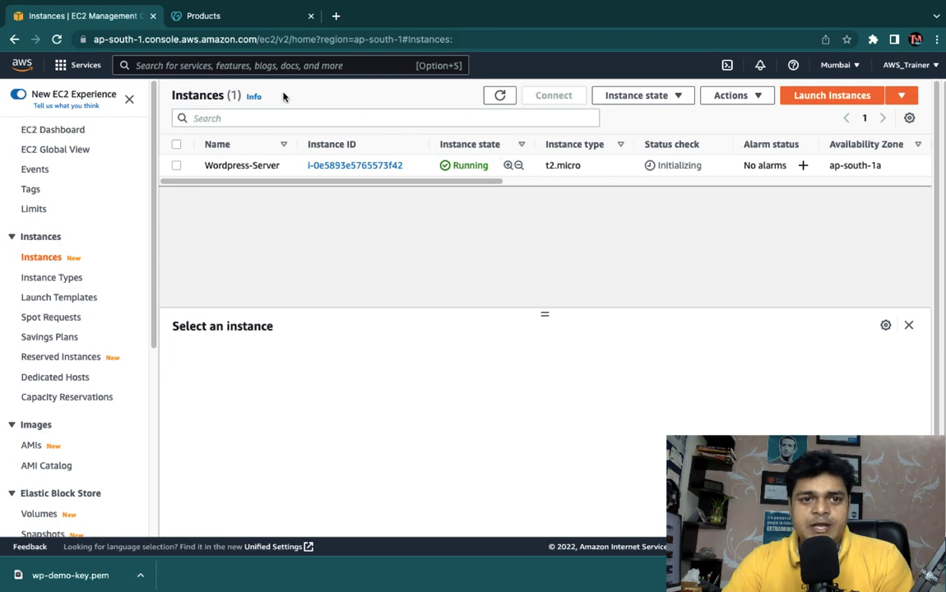
Open the AWS Management Console home page in two additional browser tabs.
{"action": "left_click", "coordinate": [203, 16]}
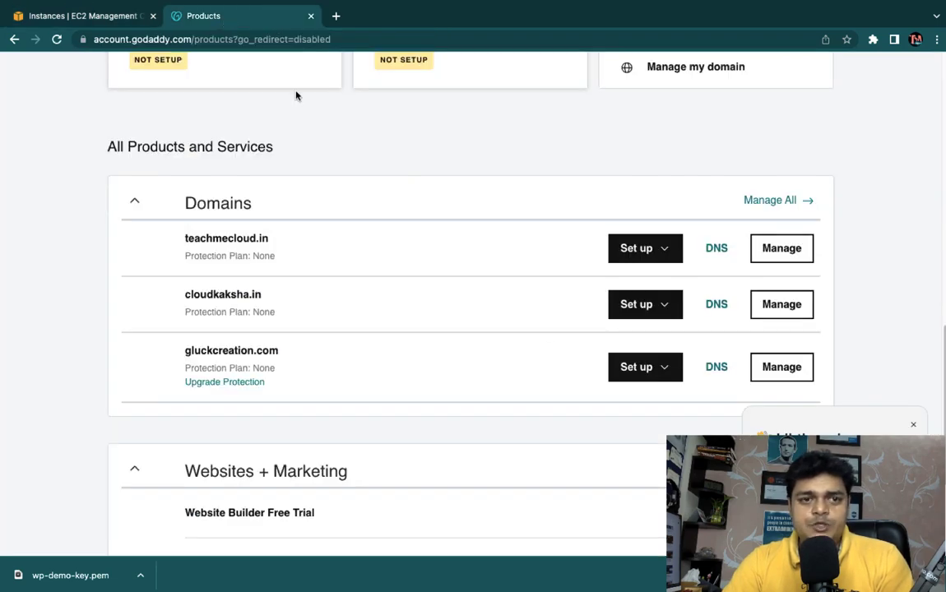
{"action": "left_click", "coordinate": [83, 16]}
{"action": "right_click", "coordinate": [25, 69]}
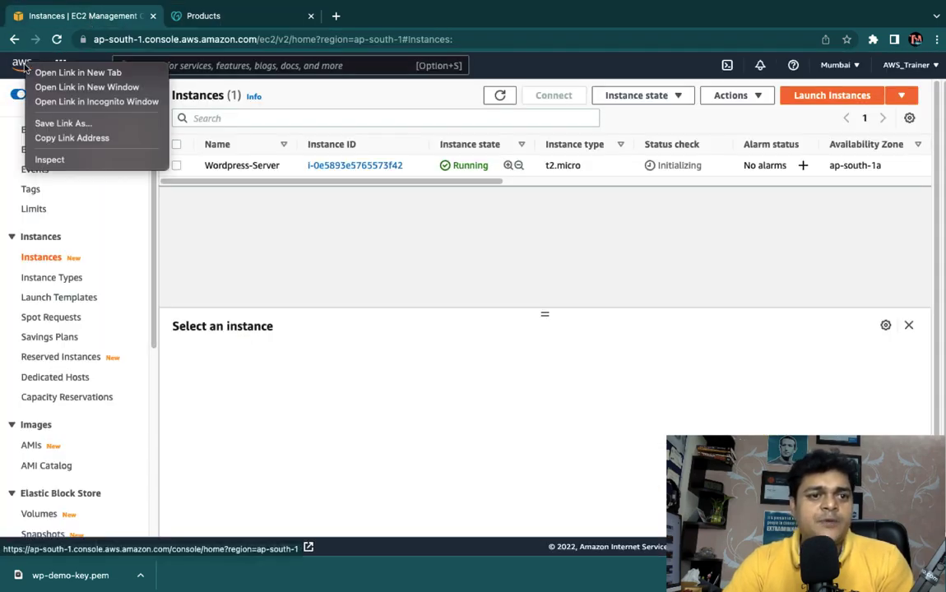
{"action": "left_click", "coordinate": [46, 71]}
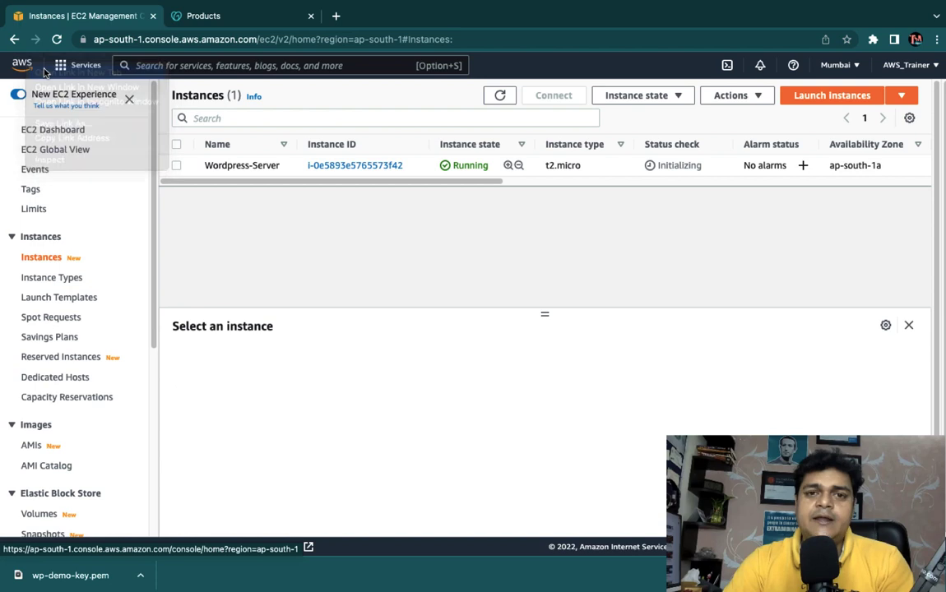
{"action": "left_click", "coordinate": [207, 17]}
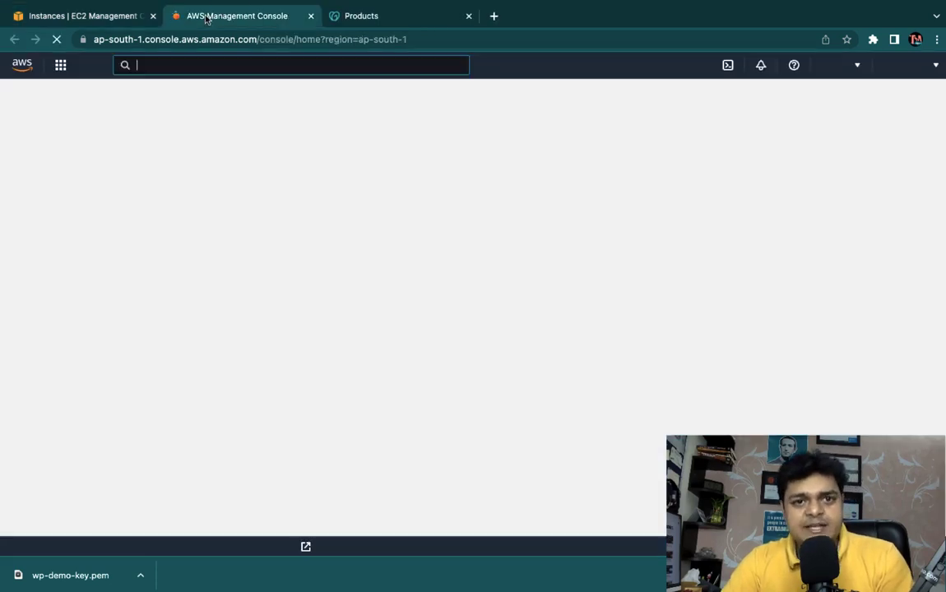
{"action": "right_click", "coordinate": [21, 65]}
{"action": "left_click", "coordinate": [47, 74]}
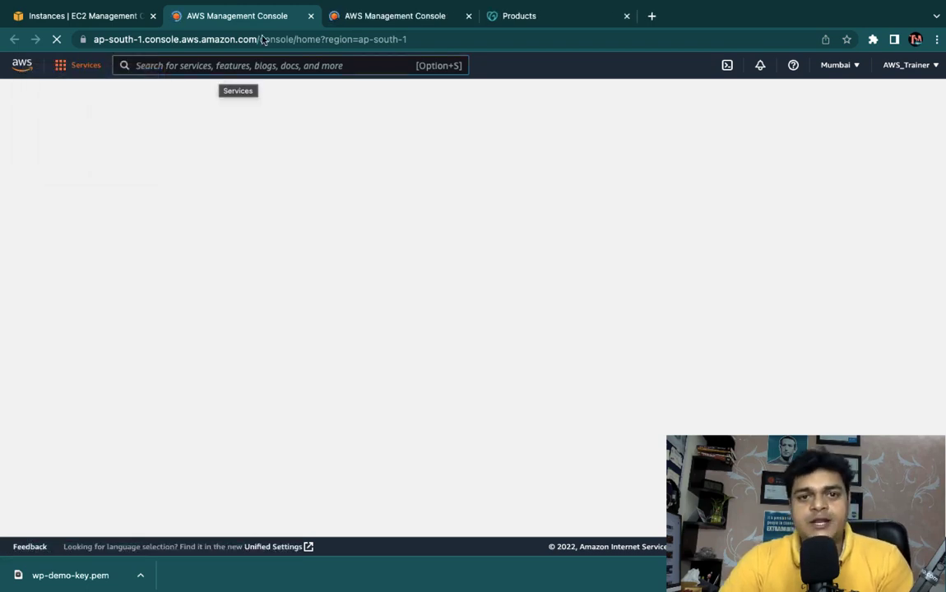
{"action": "key", "text": "ctrl+Tab"}
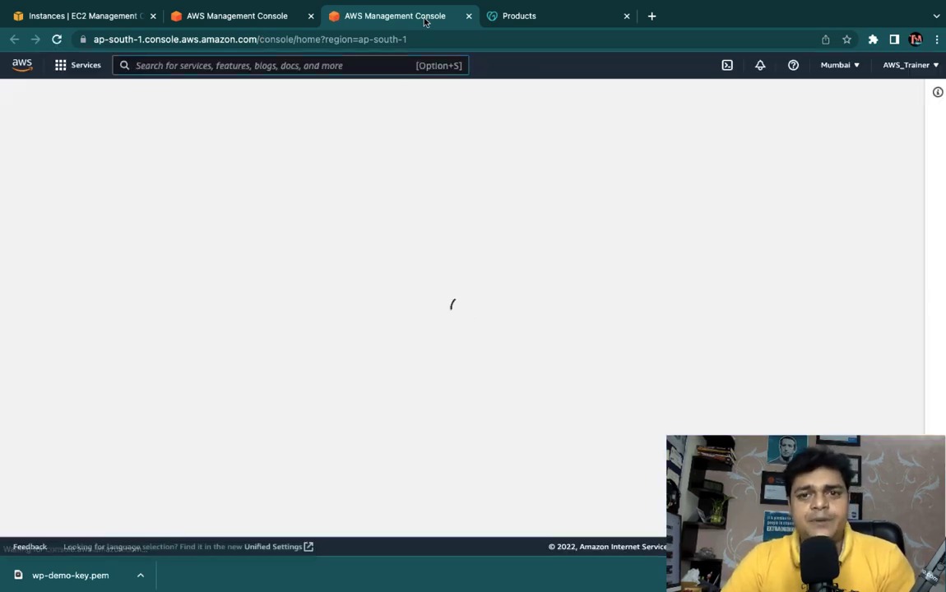
Switch to OneNote and handwrite item 1 in green ink below the existing diagram: a computer sketch labelled WP-server.
{"action": "key", "text": "ctrl+Right"}
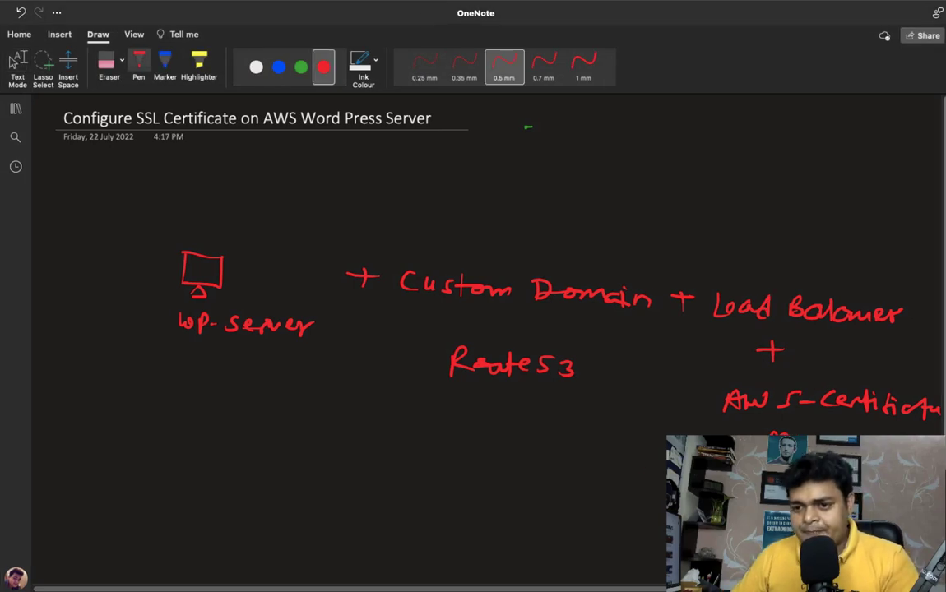
{"action": "scroll", "coordinate": [473, 329], "scroll_direction": "down", "scroll_amount": 3}
{"action": "scroll", "coordinate": [658, 291], "scroll_direction": "down", "scroll_amount": 1}
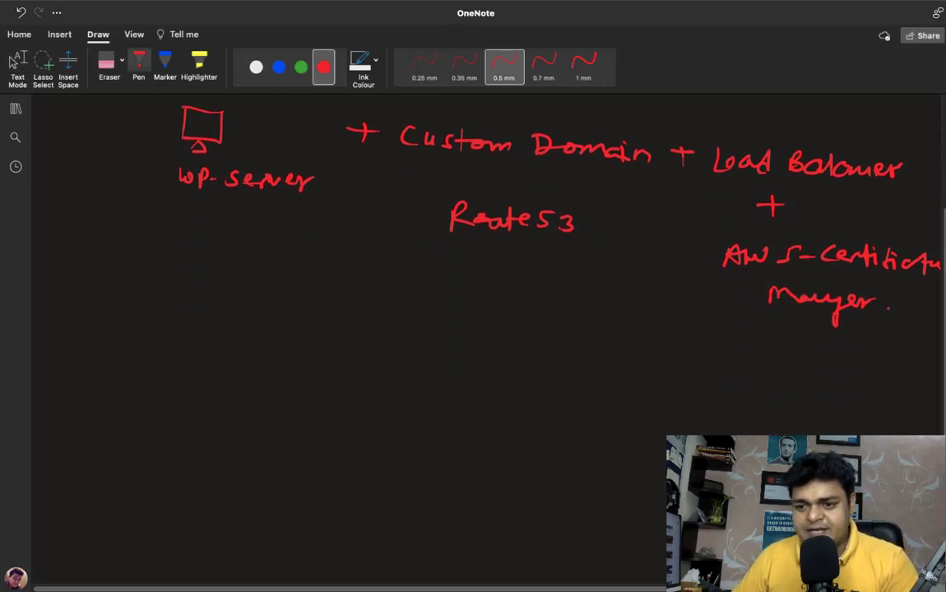
{"action": "key", "text": "Escape"}
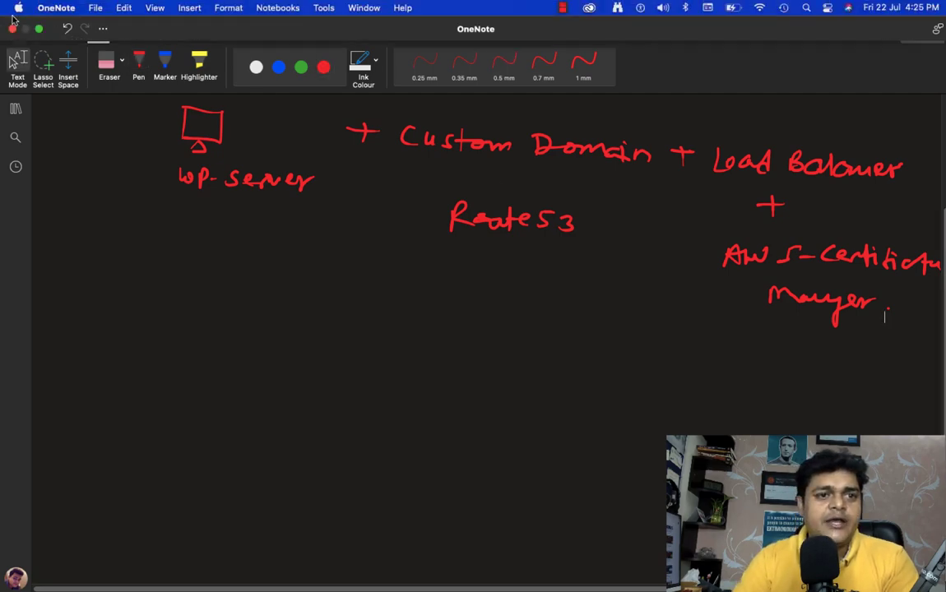
{"action": "key", "text": "ctrl+Left"}
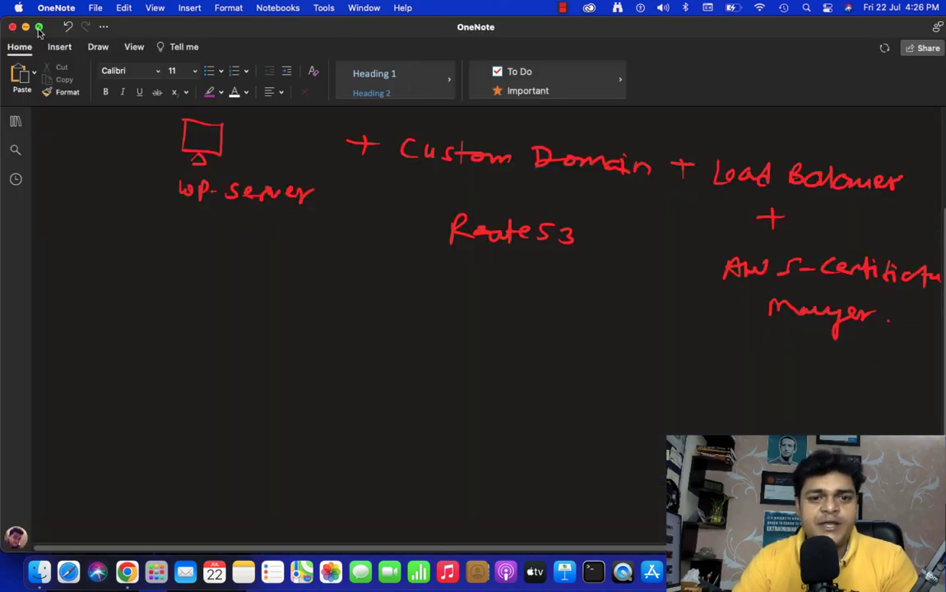
{"action": "left_click", "coordinate": [39, 31]}
{"action": "left_click", "coordinate": [98, 33]}
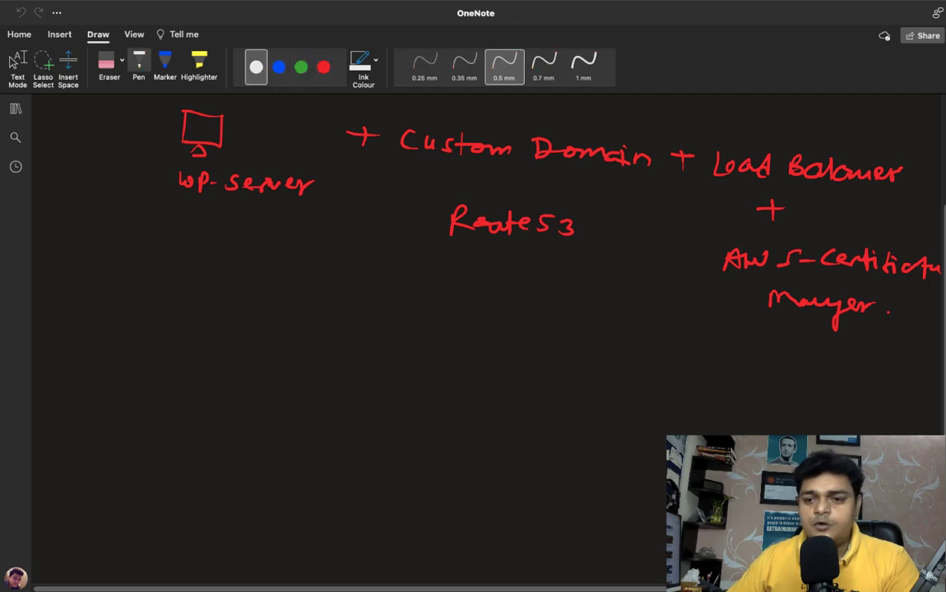
{"action": "scroll", "coordinate": [927, 326], "scroll_direction": "down", "scroll_amount": 10}
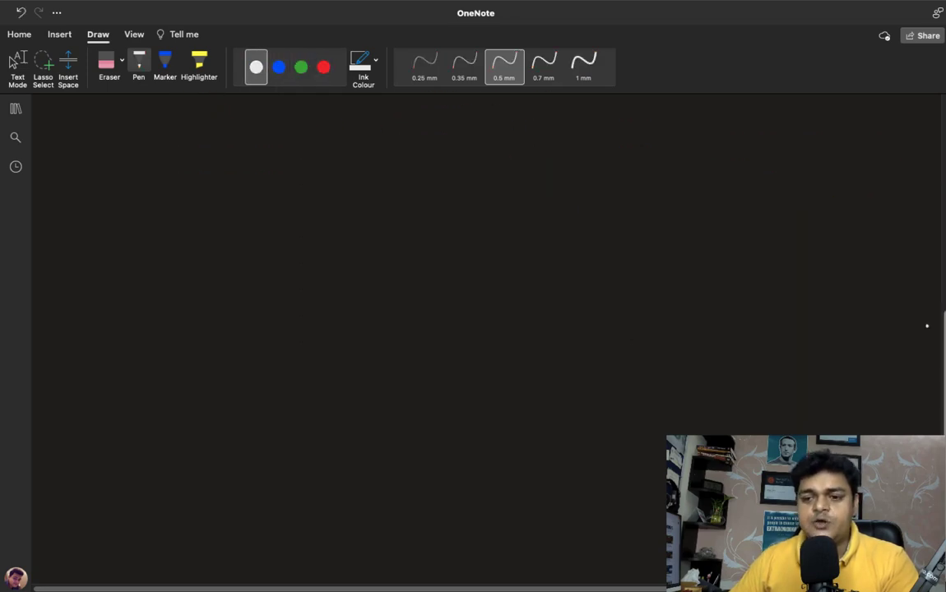
{"action": "left_click", "coordinate": [301, 66]}
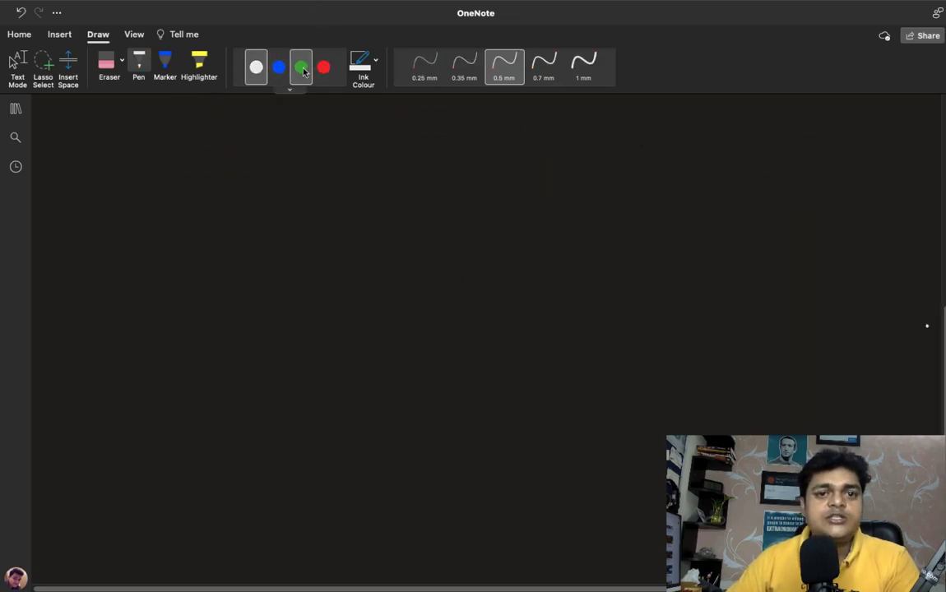
{"action": "left_click_drag", "start_coordinate": [79, 178], "coordinate": [96, 177]}
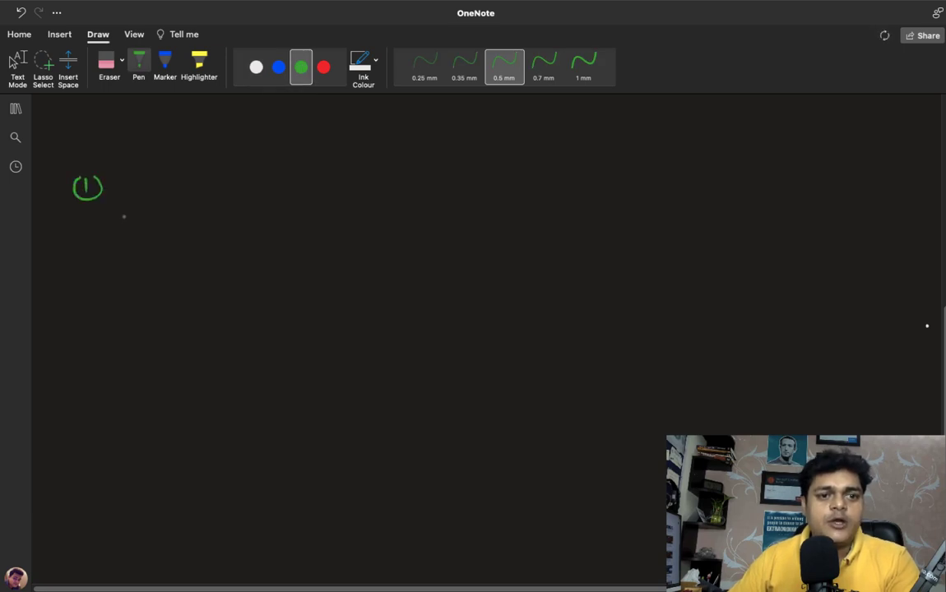
{"action": "mouse_move", "coordinate": [173, 172]}
{"action": "left_mouse_down"}
{"action": "mouse_move", "coordinate": [173, 203]}
{"action": "mouse_move", "coordinate": [204, 203]}
{"action": "mouse_move", "coordinate": [173, 202]}
{"action": "left_mouse_up"}
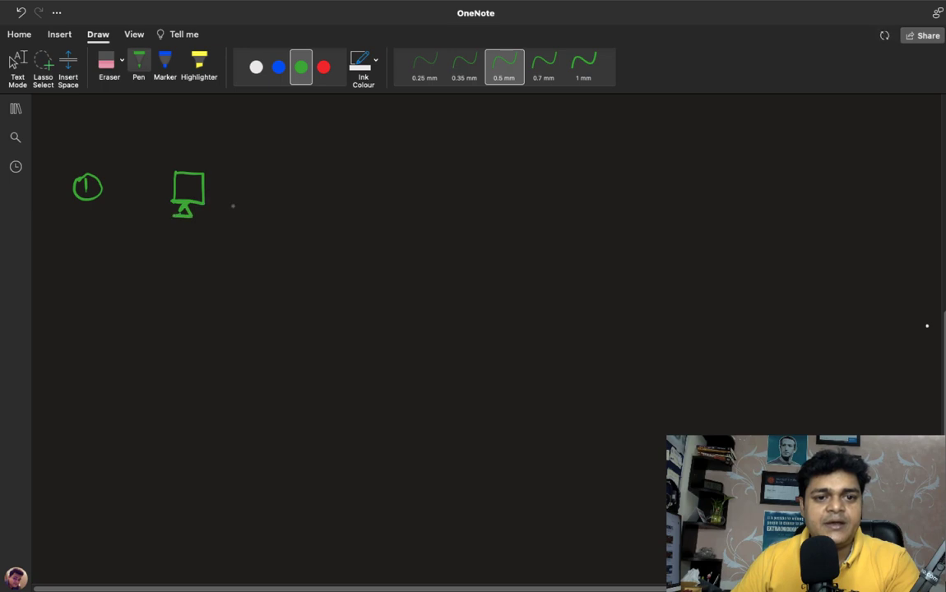
{"action": "left_click_drag", "start_coordinate": [225, 198], "coordinate": [240, 199]}
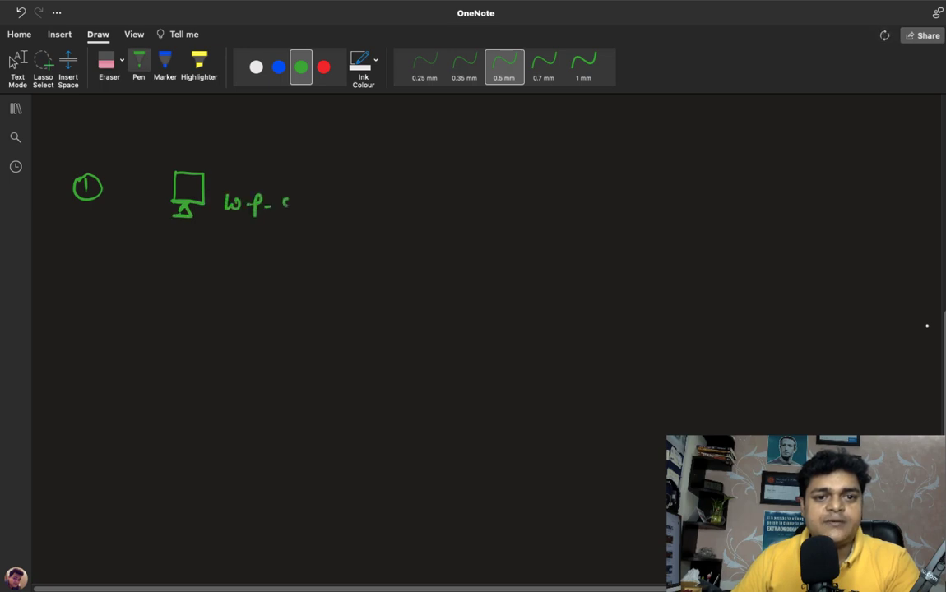
{"action": "left_click_drag", "start_coordinate": [301, 201], "coordinate": [306, 208]}
{"action": "left_click_drag", "start_coordinate": [312, 211], "coordinate": [323, 206]}
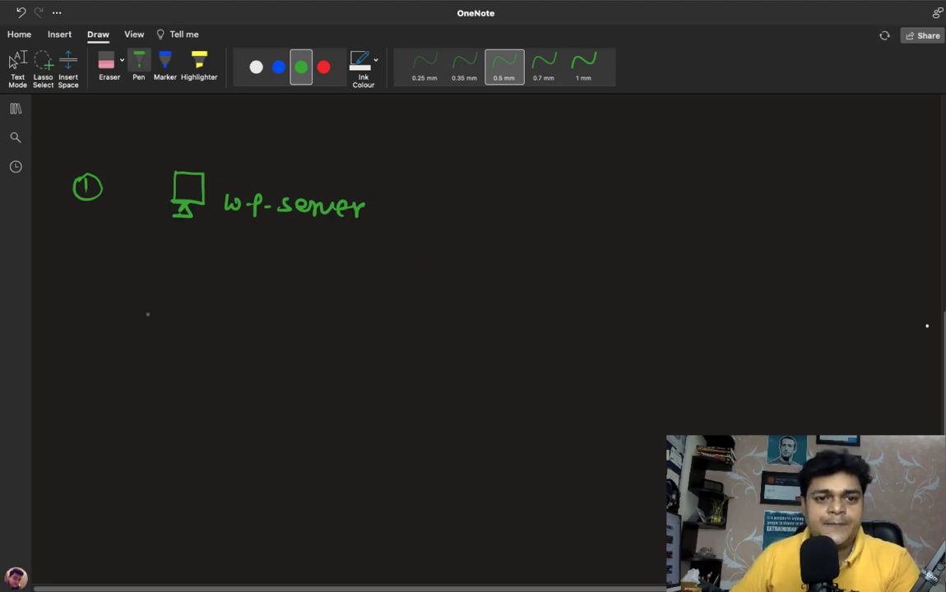
Handwrite a circled item 2 reading "Load Balancer + Add" below the WP-server item.
{"action": "mouse_move", "coordinate": [73, 269]}
{"action": "left_mouse_down"}
{"action": "mouse_move", "coordinate": [88, 285]}
{"action": "mouse_move", "coordinate": [78, 294]}
{"action": "mouse_move", "coordinate": [92, 261]}
{"action": "left_mouse_up"}
{"action": "left_click_drag", "start_coordinate": [155, 269], "coordinate": [168, 282]}
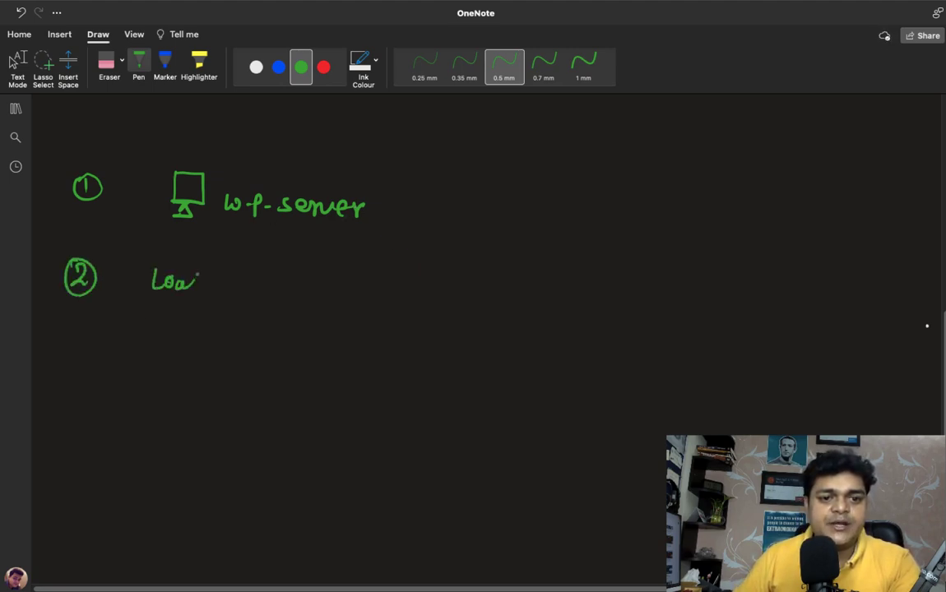
{"action": "mouse_move", "coordinate": [225, 269]}
{"action": "left_mouse_down"}
{"action": "mouse_move", "coordinate": [225, 287]}
{"action": "mouse_move", "coordinate": [253, 279]}
{"action": "mouse_move", "coordinate": [378, 300]}
{"action": "left_mouse_up"}
{"action": "left_click_drag", "start_coordinate": [399, 298], "coordinate": [411, 283]}
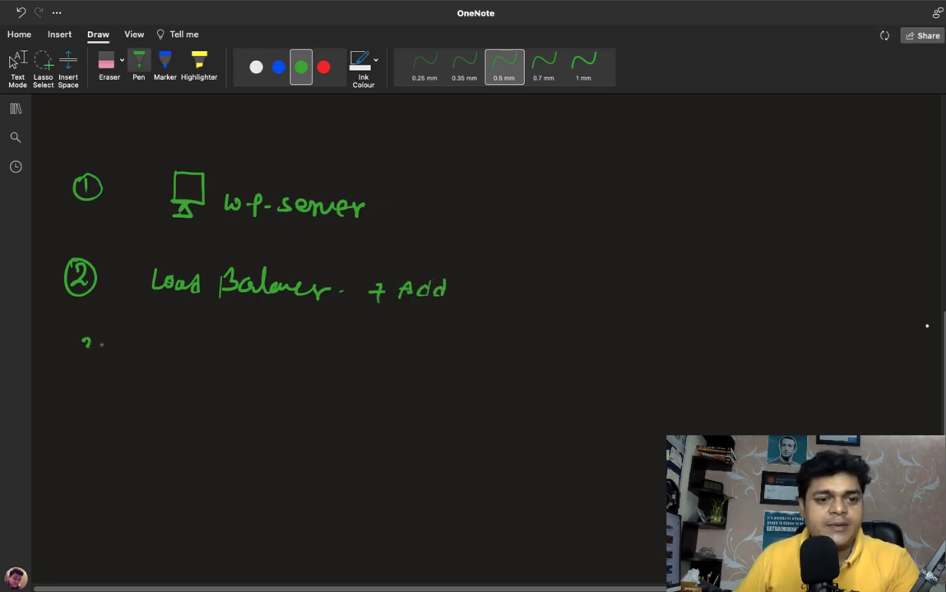
Handwrite circled items 3 and 4 below the load balancer line, reading "Route 53" and "SSL".
{"action": "left_click_drag", "start_coordinate": [91, 331], "coordinate": [79, 332]}
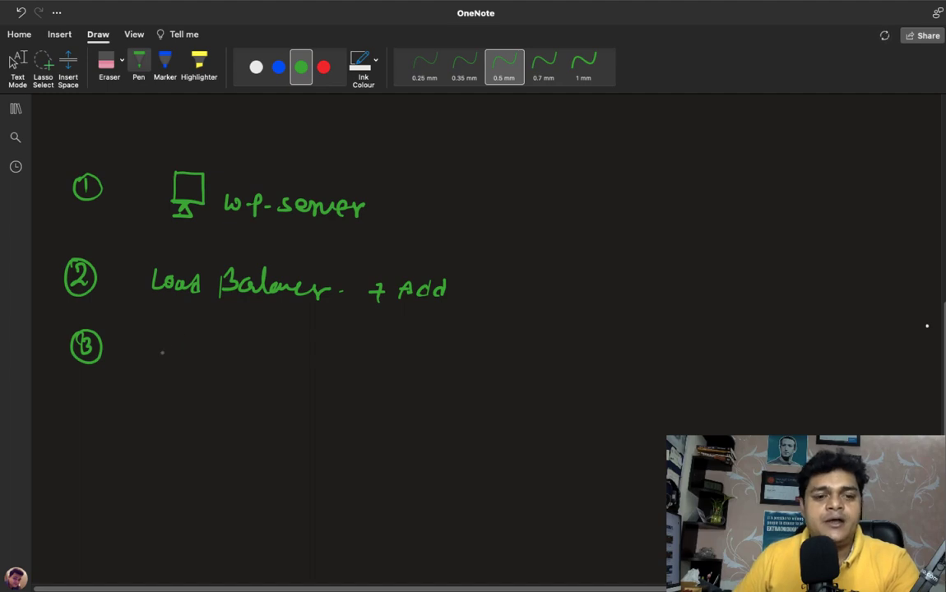
{"action": "mouse_move", "coordinate": [162, 352]}
{"action": "left_mouse_down"}
{"action": "mouse_move", "coordinate": [222, 345]}
{"action": "mouse_move", "coordinate": [246, 354]}
{"action": "left_mouse_up"}
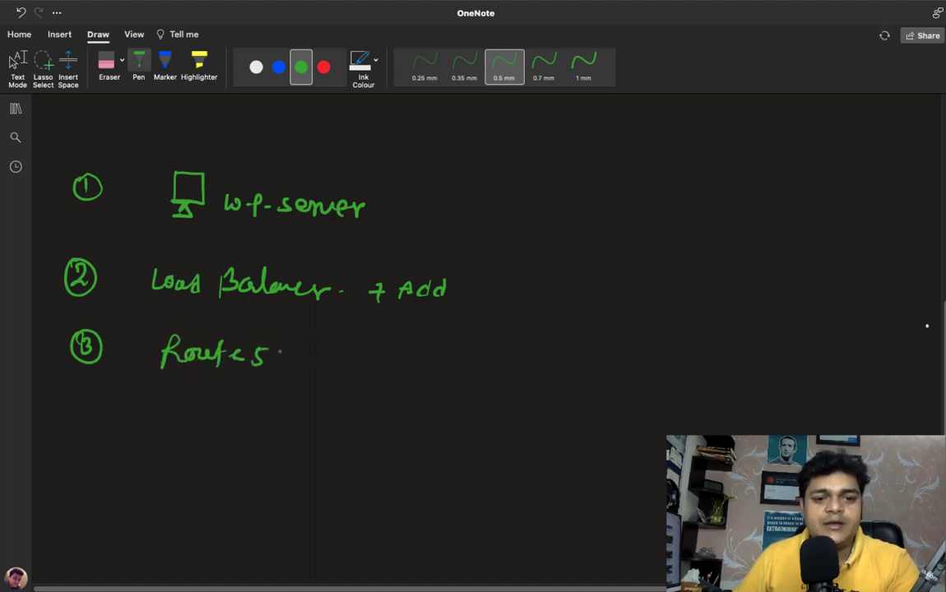
{"action": "left_click_drag", "start_coordinate": [91, 396], "coordinate": [82, 394]}
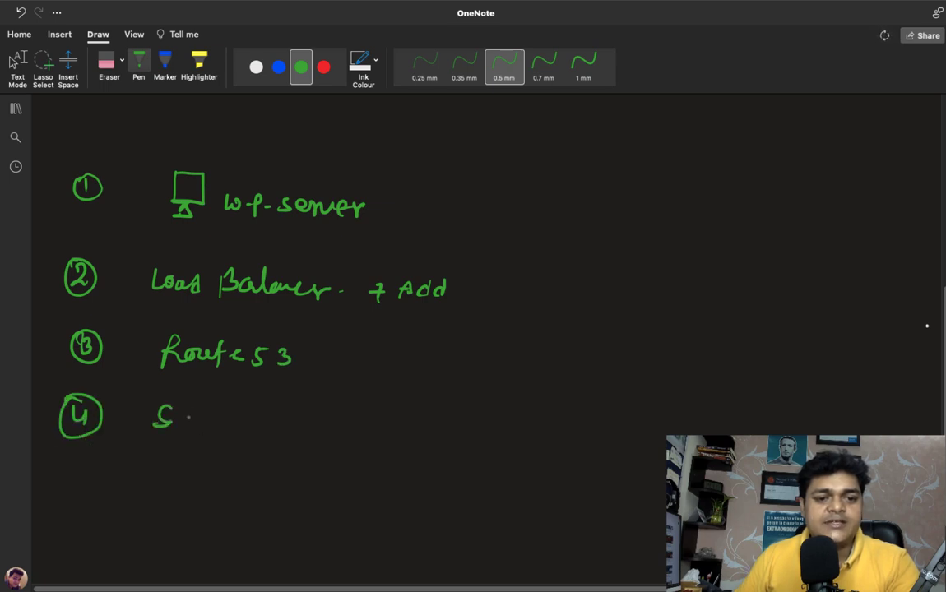
{"action": "left_click_drag", "start_coordinate": [218, 409], "coordinate": [233, 425]}
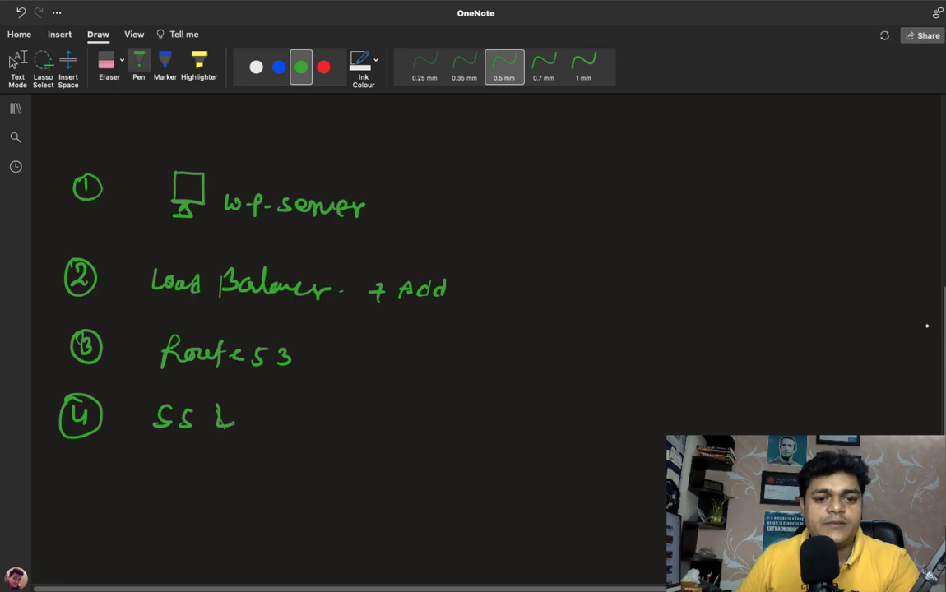
Switch back to Chrome and look through the EC2 instances tab and both AWS console home tabs.
{"action": "key", "text": "Escape"}
{"action": "key", "text": "ctrl+Left"}
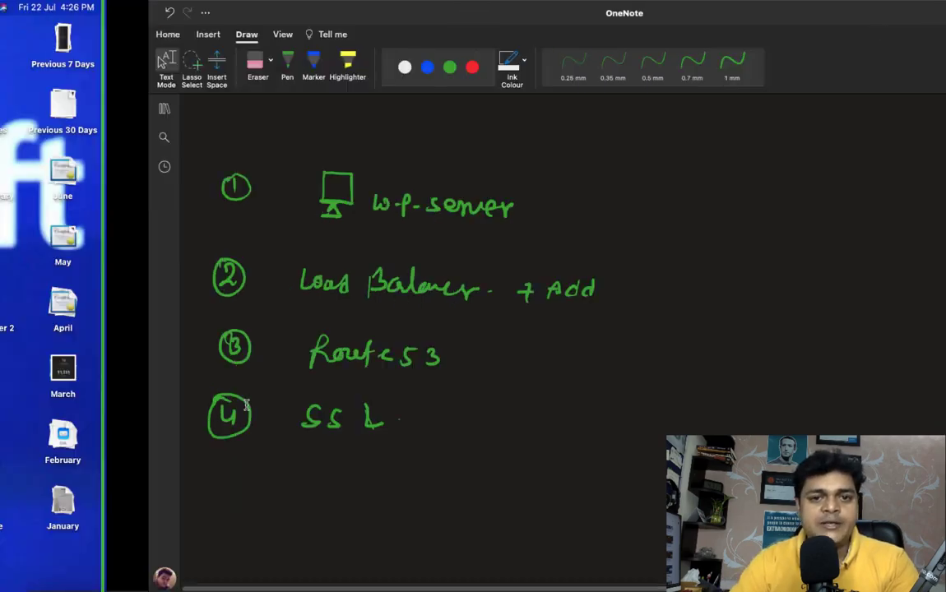
{"action": "key", "text": "ctrl+Right"}
{"action": "key", "text": "ctrl+Right"}
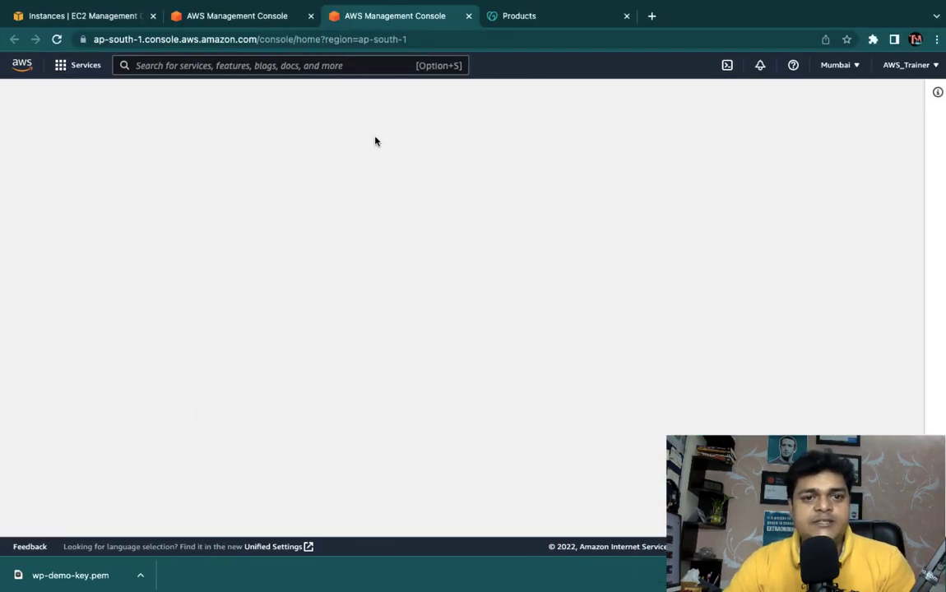
{"action": "left_click", "coordinate": [241, 17]}
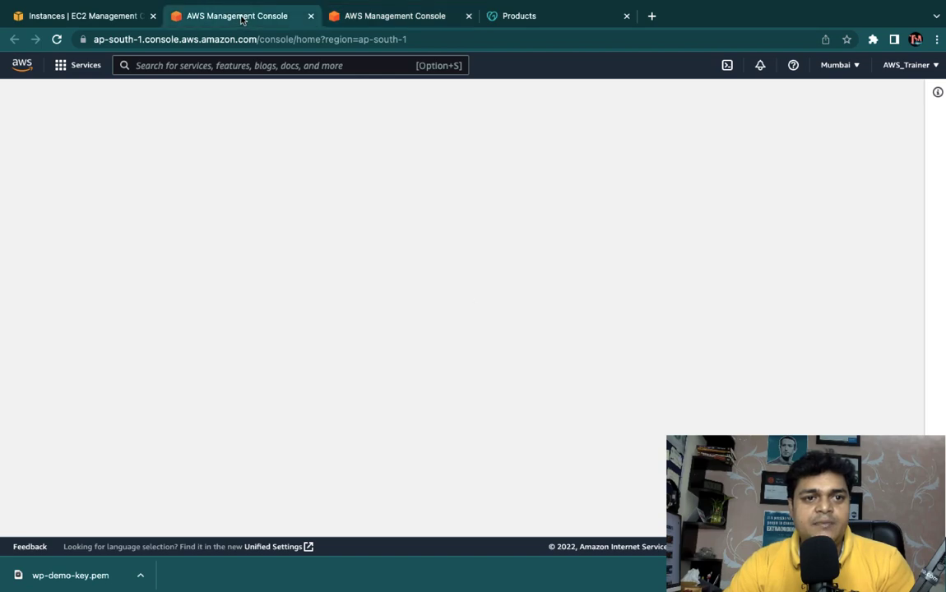
{"action": "left_click", "coordinate": [99, 18]}
{"action": "left_click", "coordinate": [216, 14]}
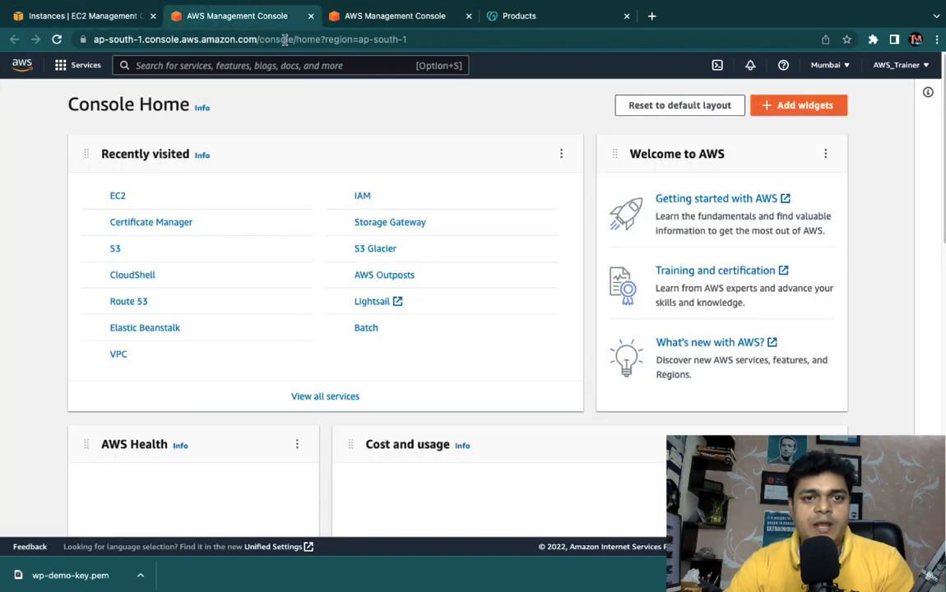
{"action": "left_click", "coordinate": [337, 16]}
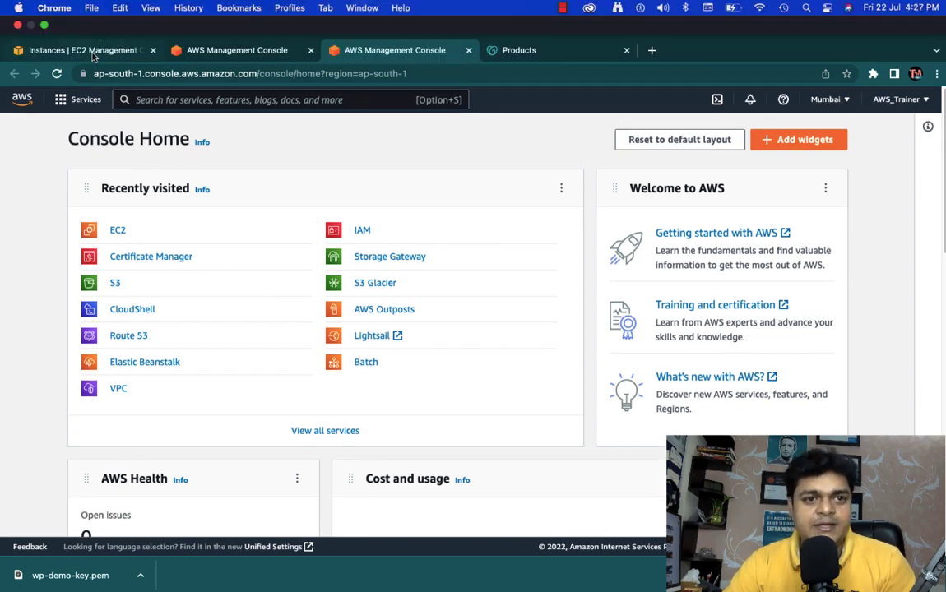
Refresh the EC2 instances list and copy the public IPv4 address of the Wordpress-Server instance.
{"action": "left_click", "coordinate": [86, 16]}
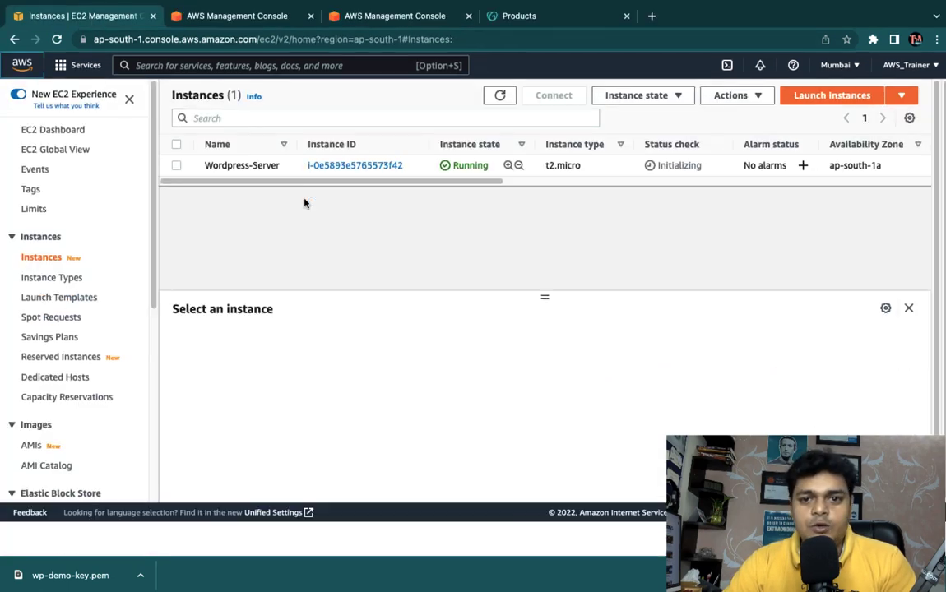
{"action": "left_click", "coordinate": [499, 97]}
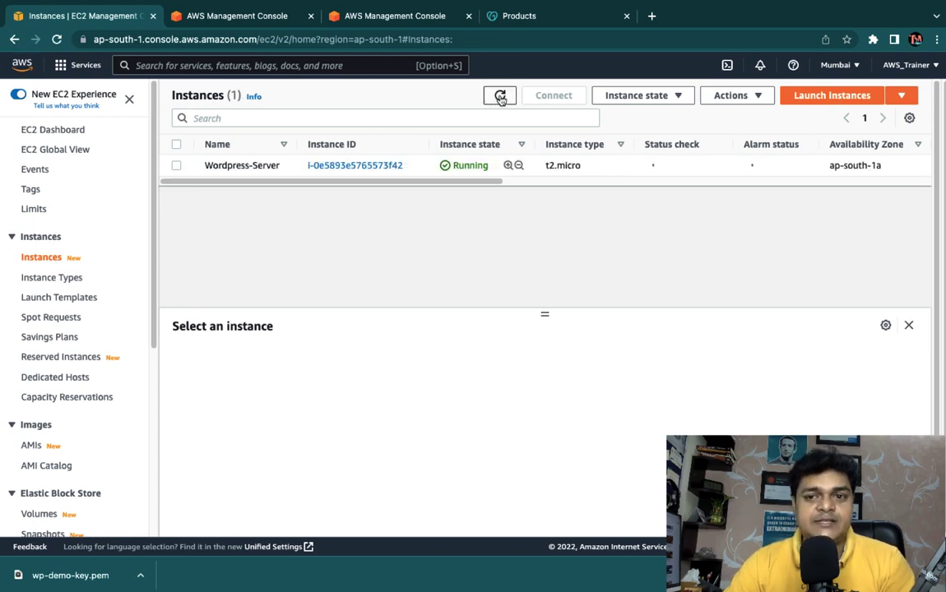
{"action": "left_click", "coordinate": [175, 166]}
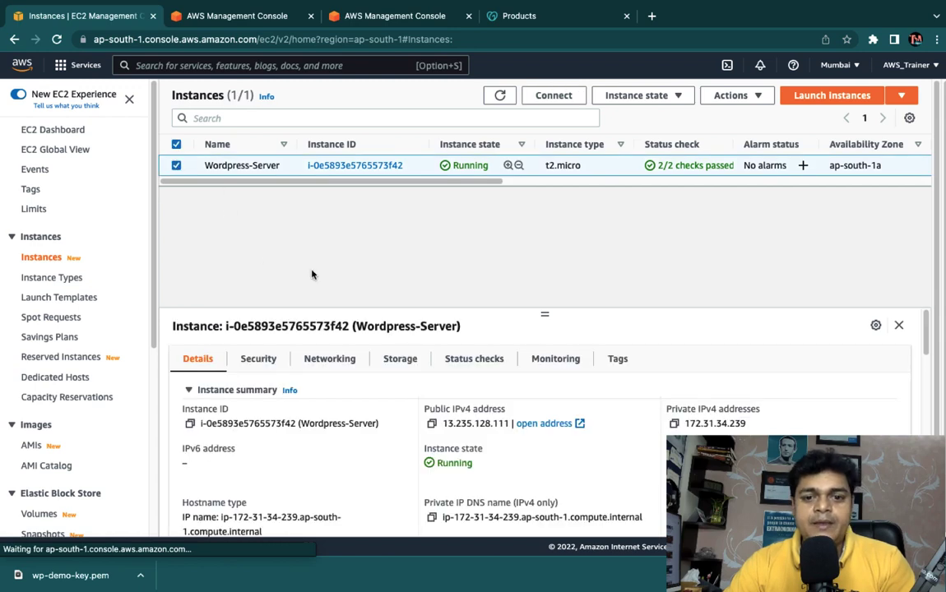
{"action": "left_click", "coordinate": [432, 424]}
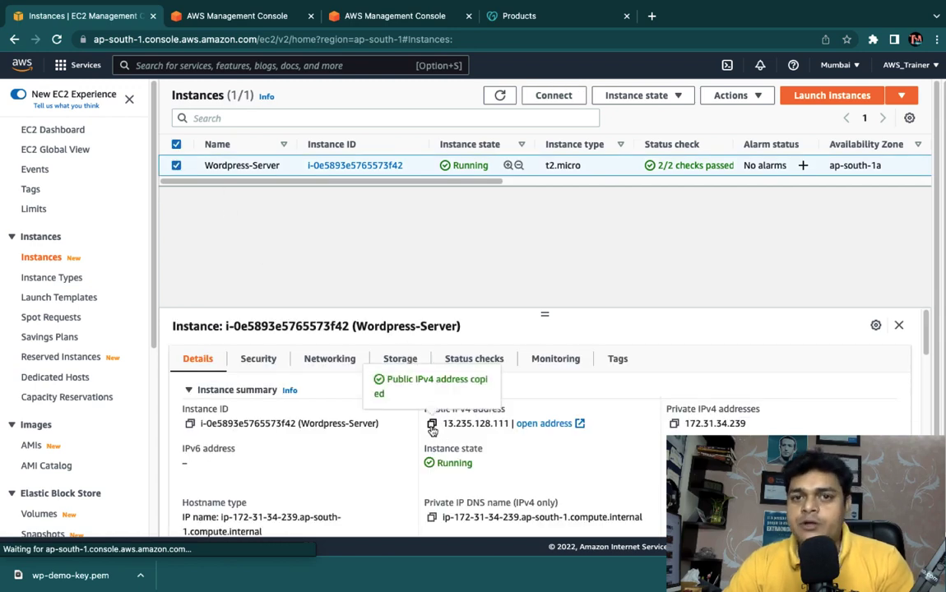
Try to load the copied server address with the path /-wp in a new browser tab.
{"action": "left_click", "coordinate": [652, 15]}
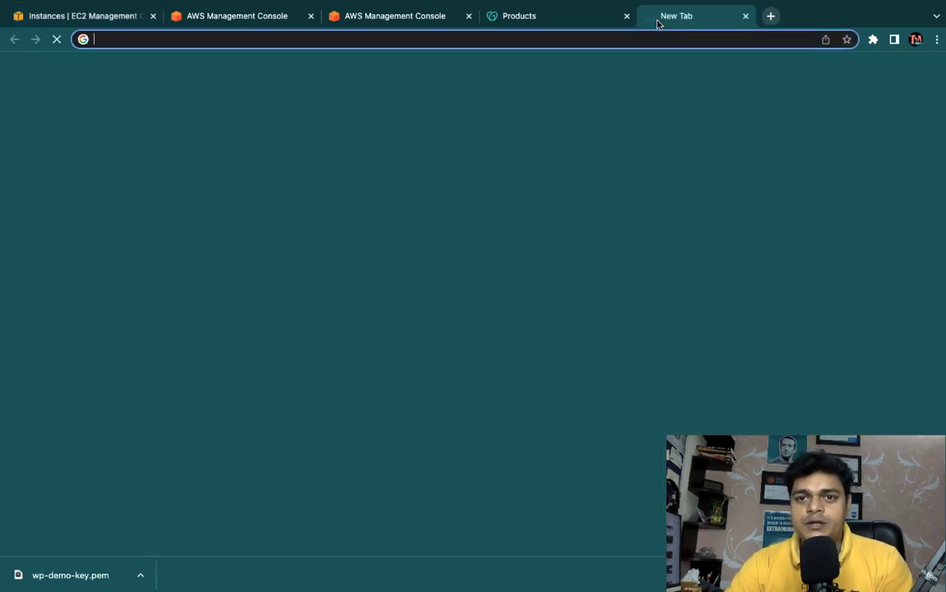
{"action": "key", "text": "super+v"}
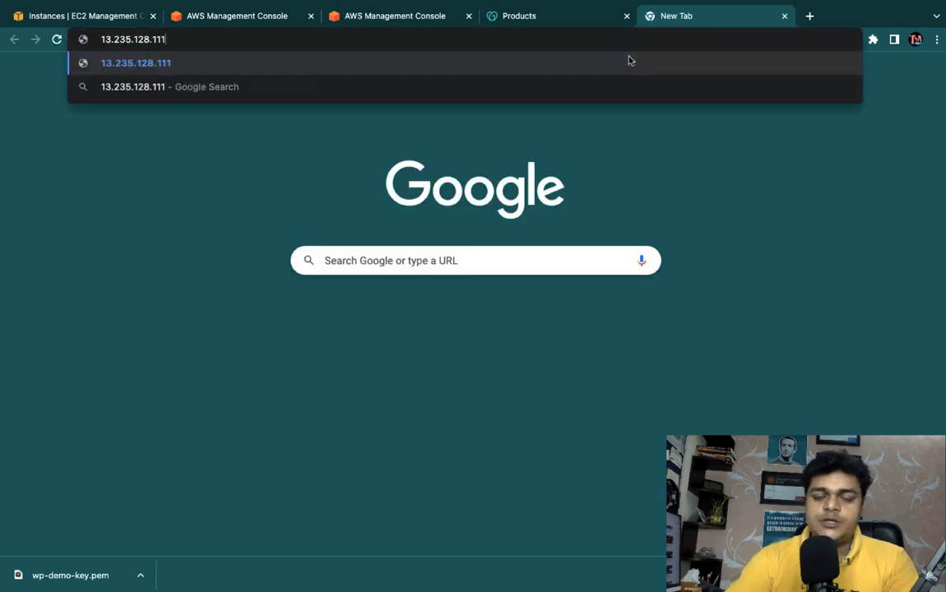
{"action": "type", "text": "/"}
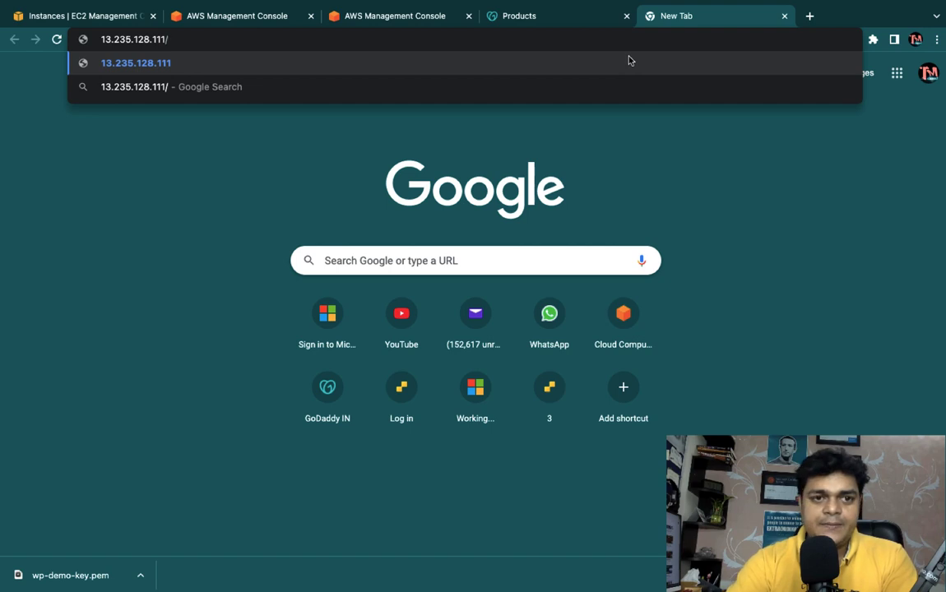
{"action": "type", "text": "-wp"}
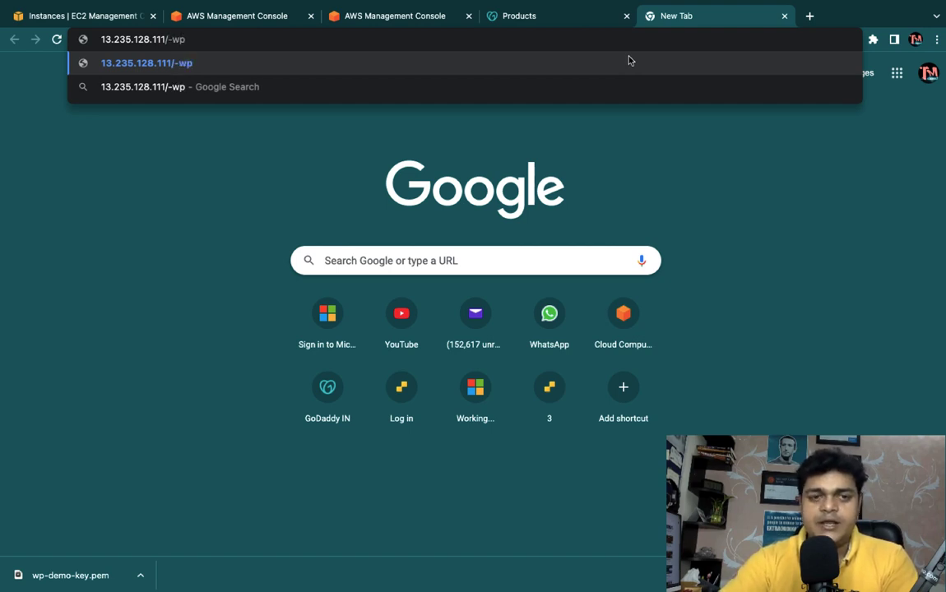
{"action": "key", "text": "Return"}
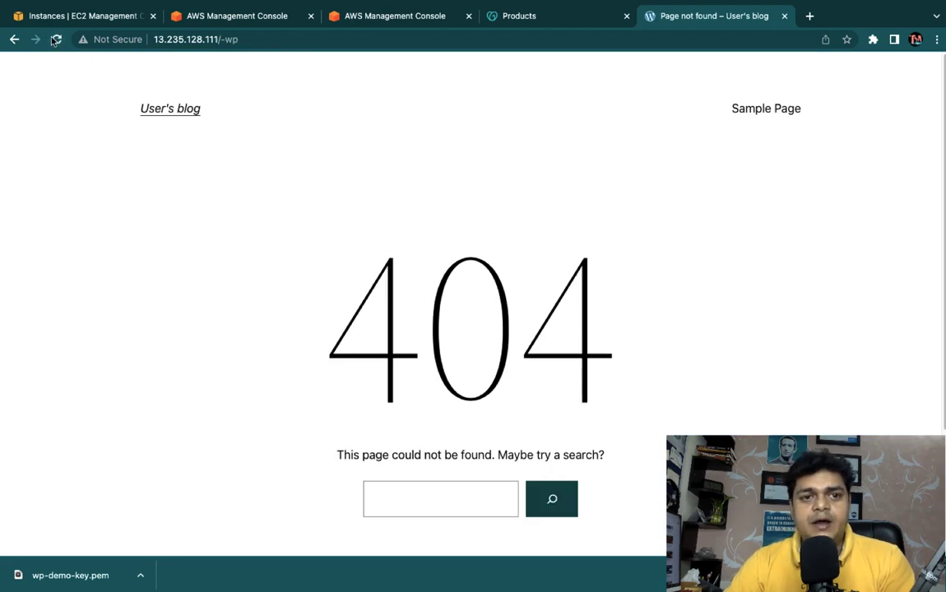
Correct the address to 13.235.128.111/wp-admin, load it, and enter user as the WordPress username.
{"action": "left_click", "coordinate": [266, 36]}
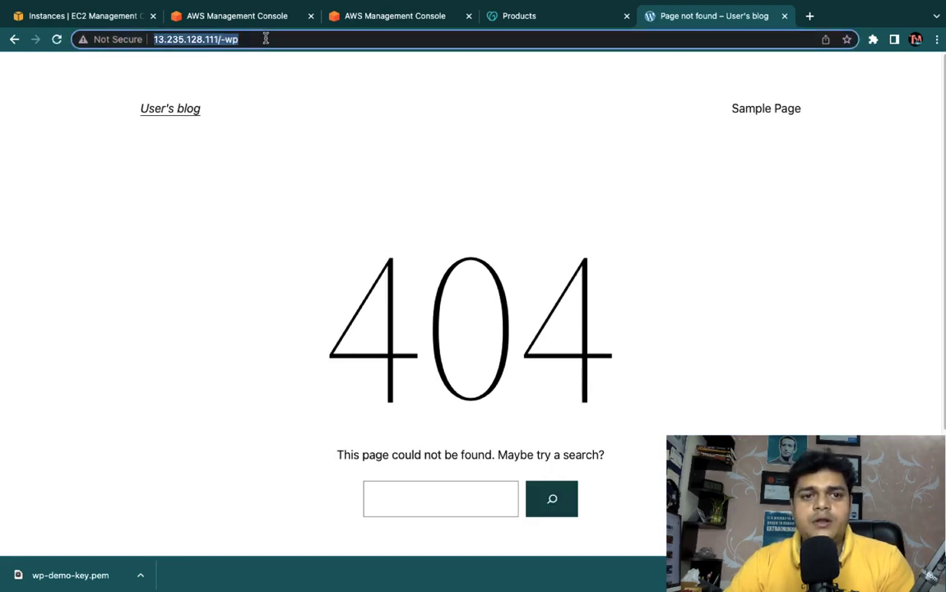
{"action": "left_click", "coordinate": [242, 39]}
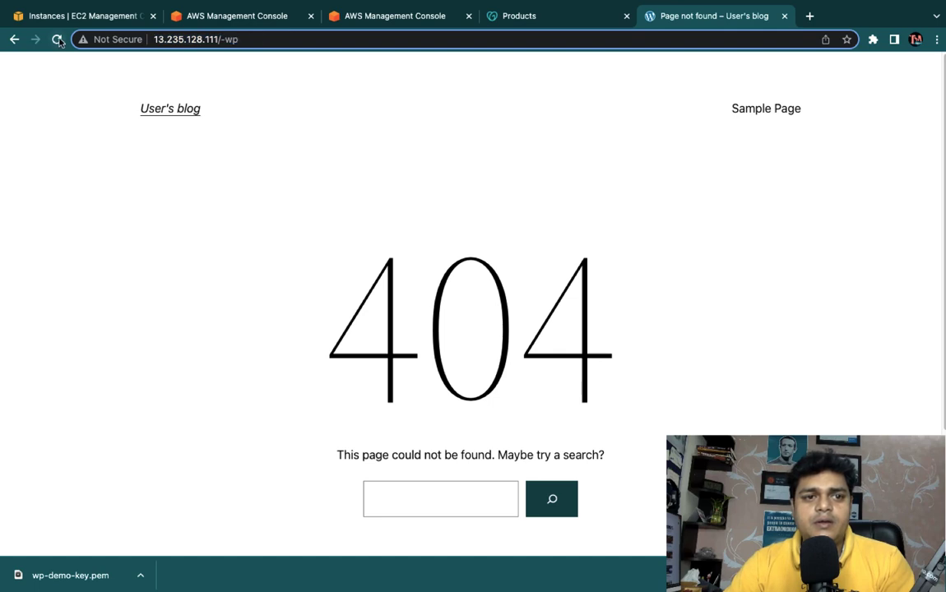
{"action": "key", "text": "BackSpace"}
{"action": "key", "text": "BackSpace"}
{"action": "key", "text": "BackSpace"}
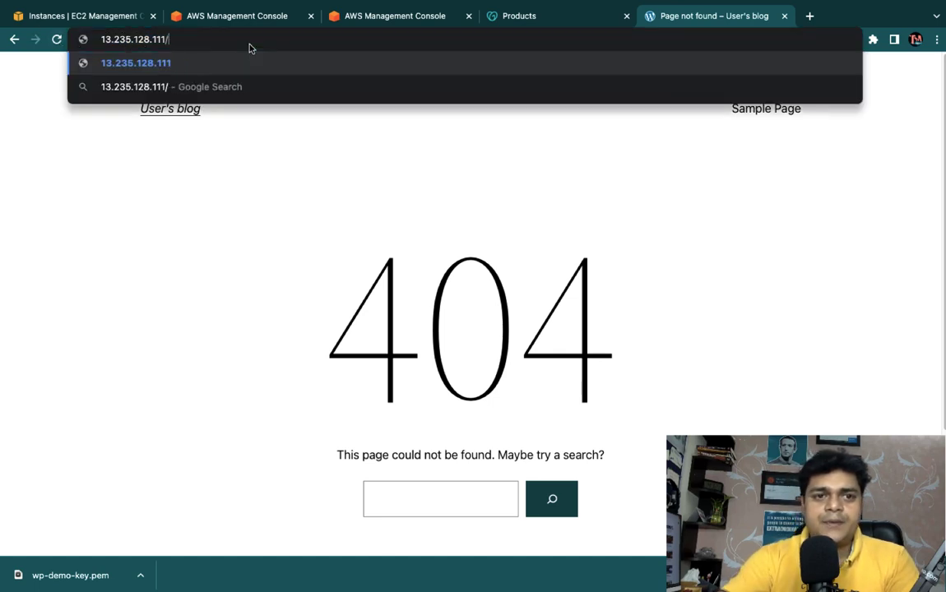
{"action": "key", "text": "BackSpace"}
{"action": "type", "text": "/"}
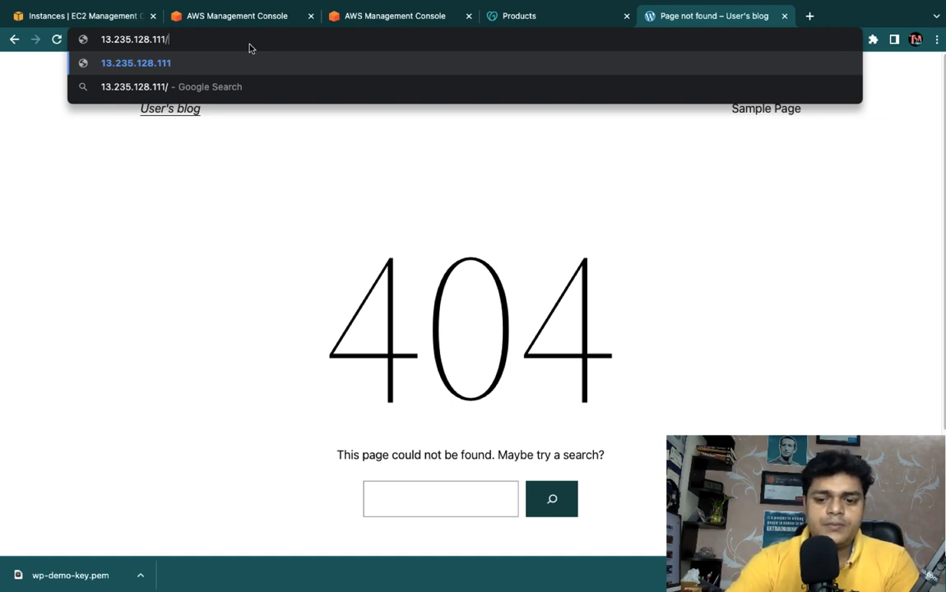
{"action": "type", "text": "wp-"}
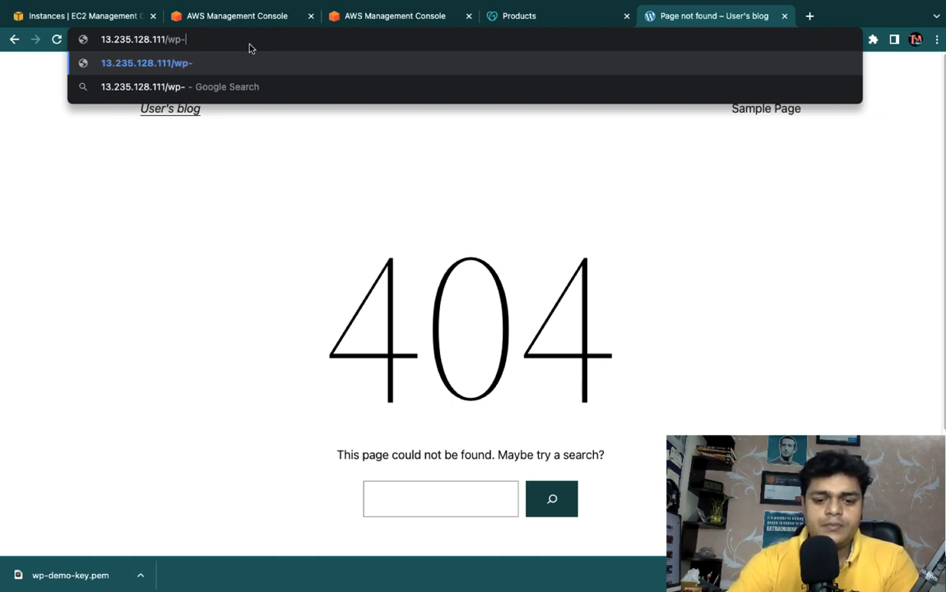
{"action": "type", "text": "admin"}
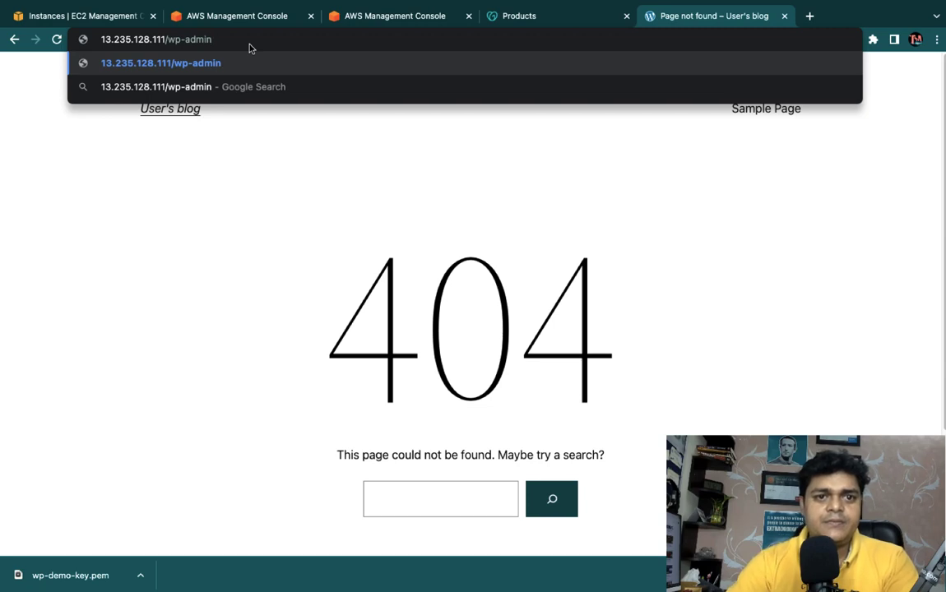
{"action": "key", "text": "Return"}
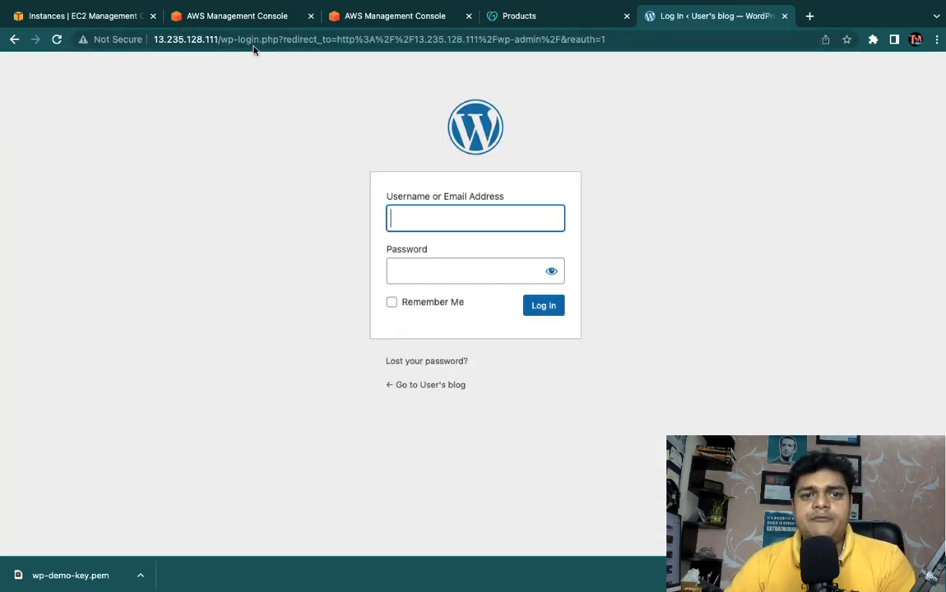
{"action": "left_click", "coordinate": [466, 208]}
{"action": "type", "text": "user"}
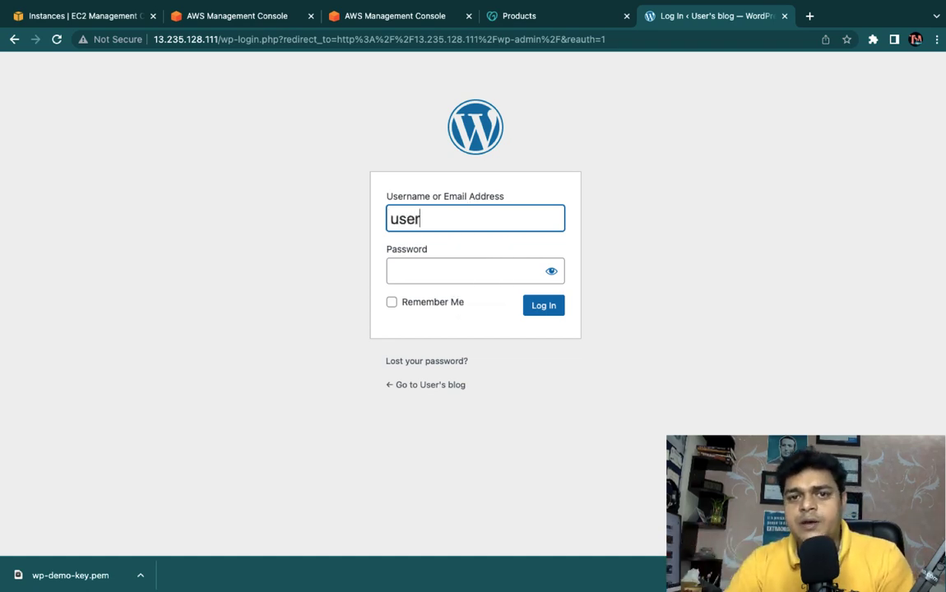
Return to the EC2 instances and get the system log of the Wordpress-Server instance.
{"action": "left_click", "coordinate": [90, 16]}
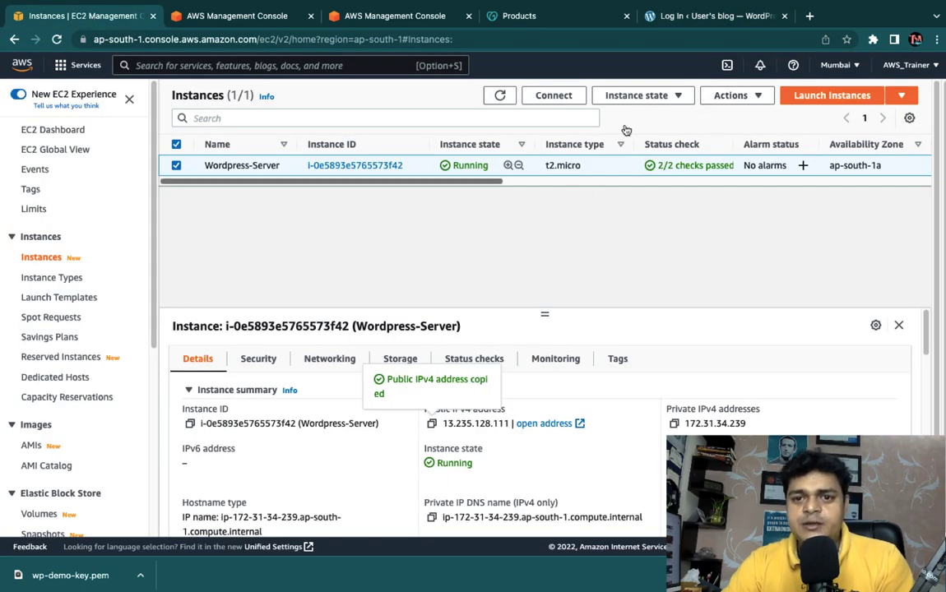
{"action": "left_click", "coordinate": [748, 99]}
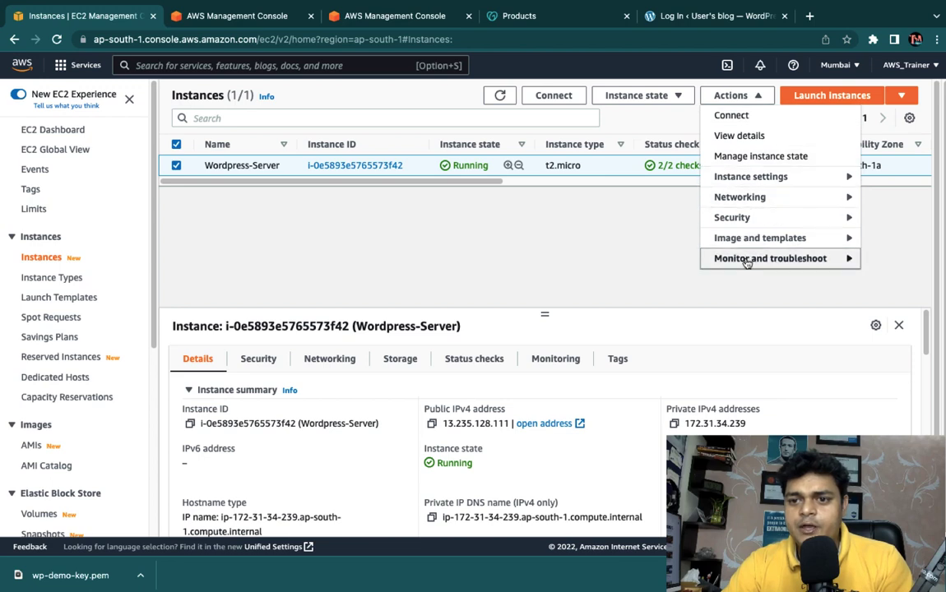
{"action": "mouse_move", "coordinate": [769, 260]}
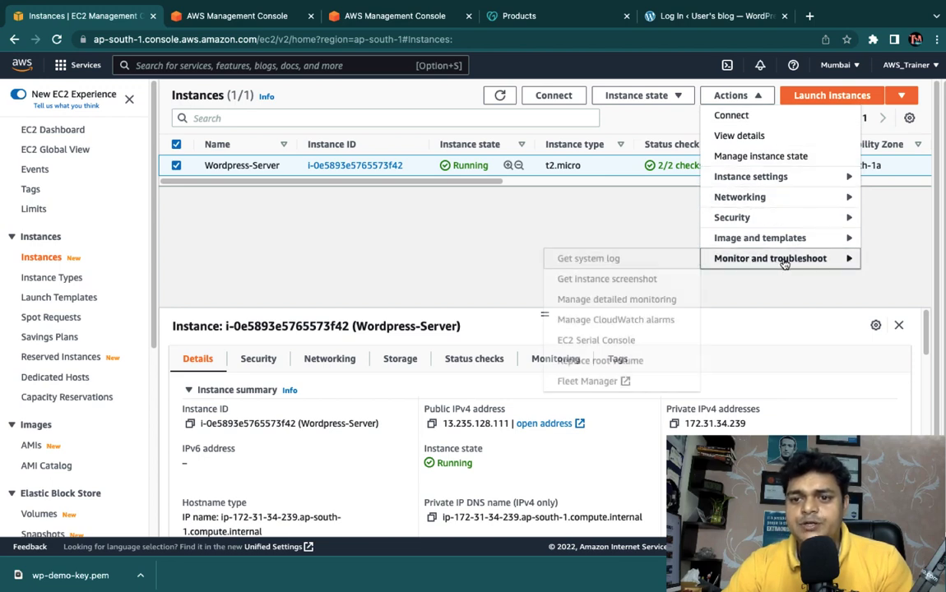
{"action": "left_click", "coordinate": [585, 260]}
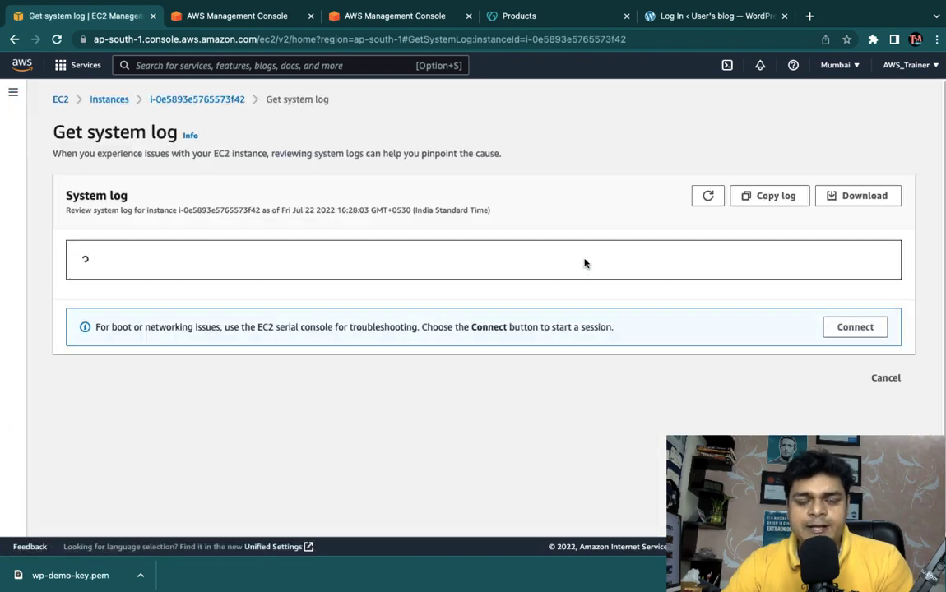
Locate the Bitnami application password in the system log and copy it.
{"action": "scroll", "coordinate": [449, 386], "scroll_direction": "up", "scroll_amount": 2}
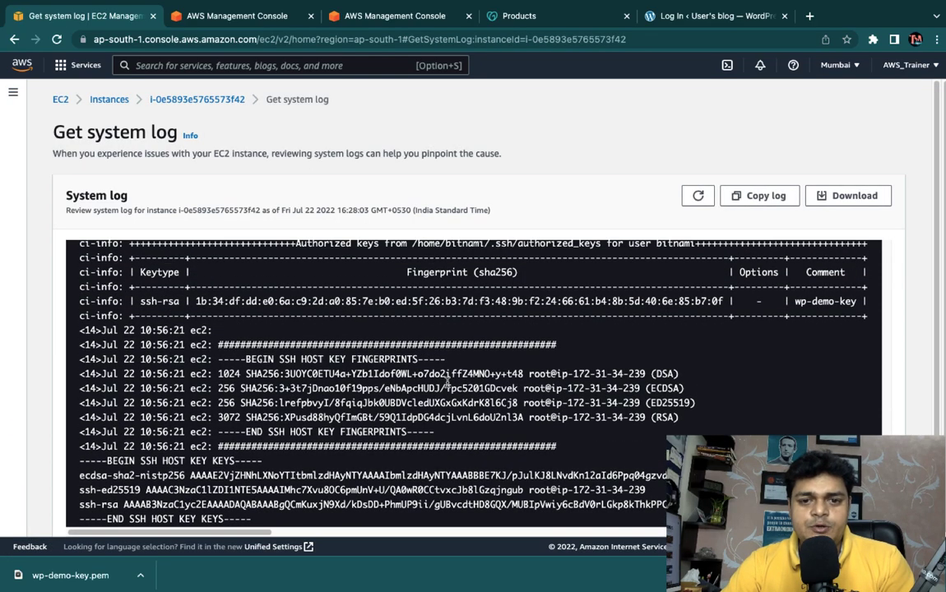
{"action": "scroll", "coordinate": [448, 381], "scroll_direction": "up", "scroll_amount": 20}
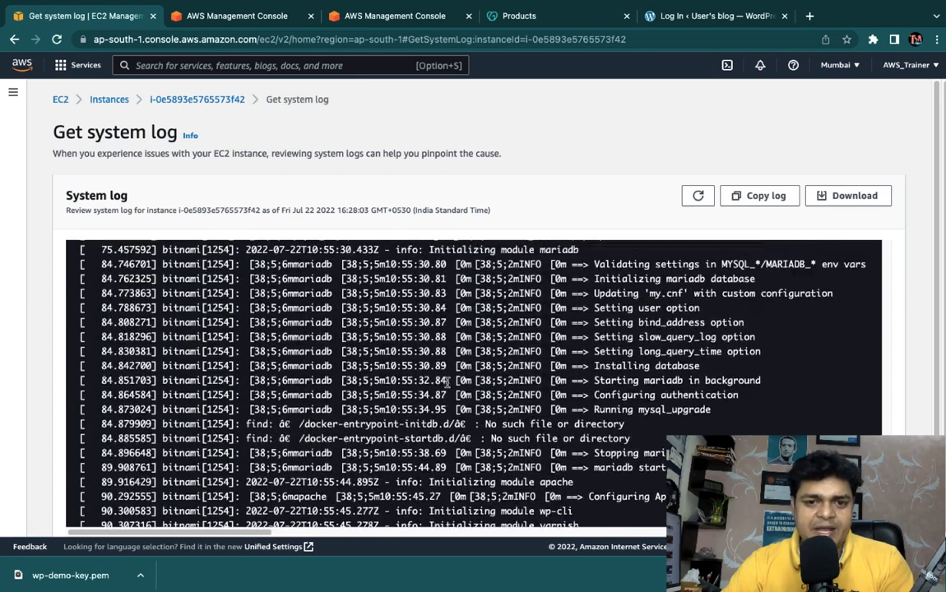
{"action": "scroll", "coordinate": [449, 381], "scroll_direction": "up", "scroll_amount": 5}
{"action": "scroll", "coordinate": [448, 382], "scroll_direction": "down", "scroll_amount": 4}
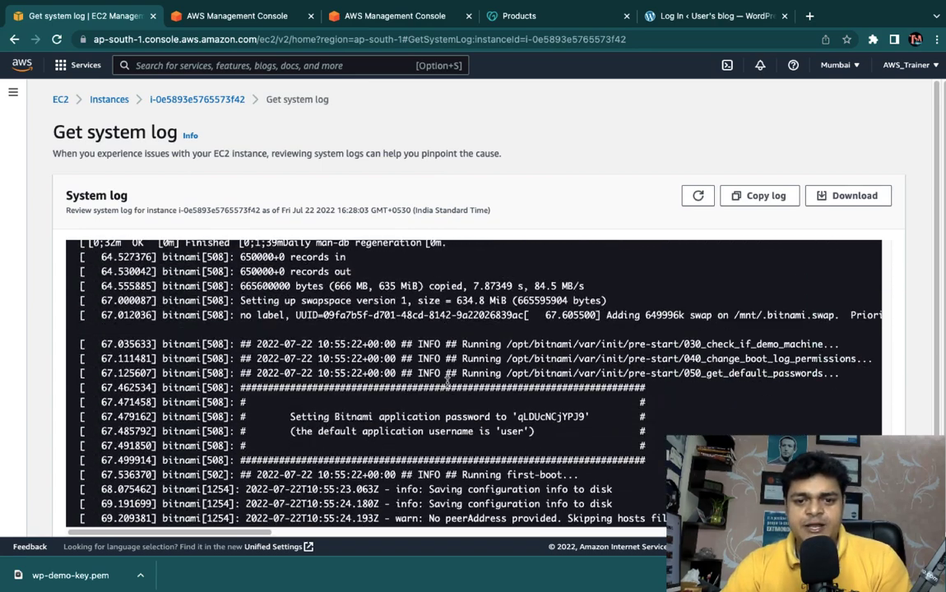
{"action": "scroll", "coordinate": [447, 382], "scroll_direction": "down", "scroll_amount": 2}
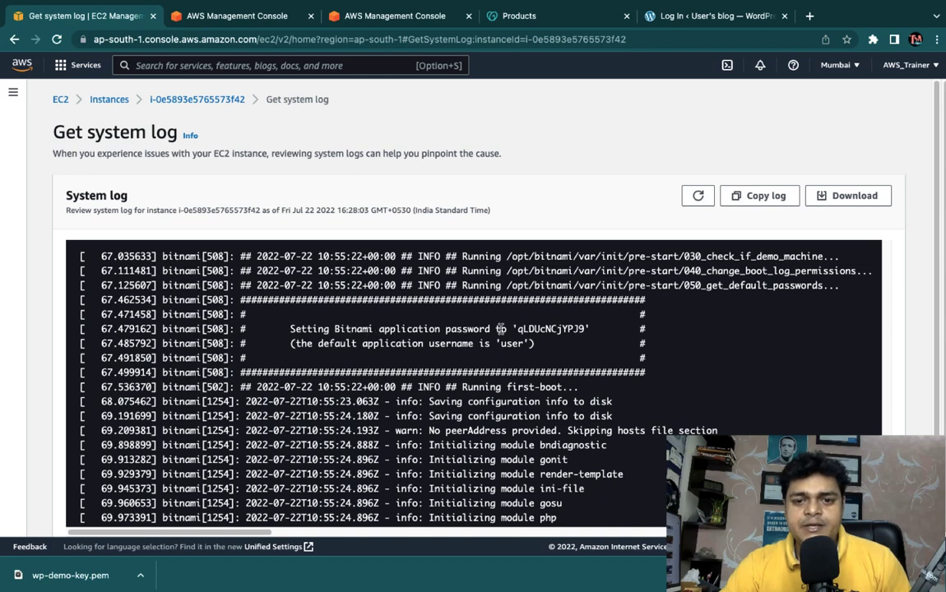
{"action": "left_click_drag", "start_coordinate": [520, 328], "coordinate": [586, 329]}
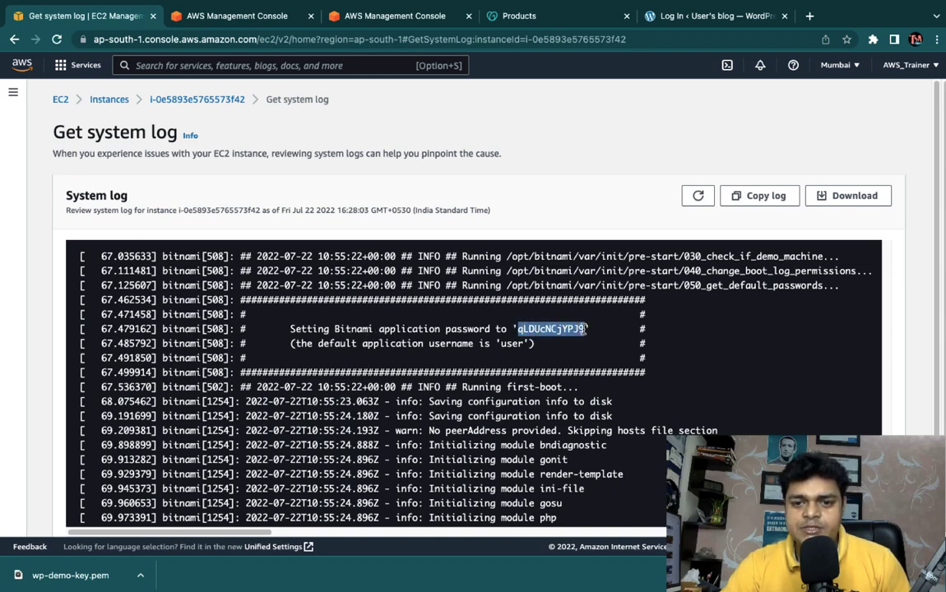
{"action": "right_click", "coordinate": [564, 329]}
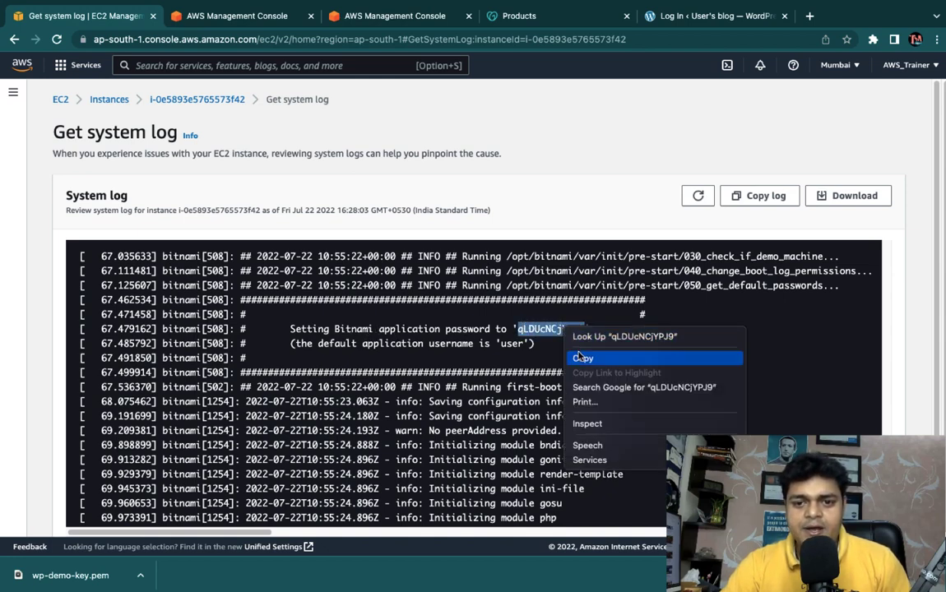
{"action": "left_click", "coordinate": [584, 357]}
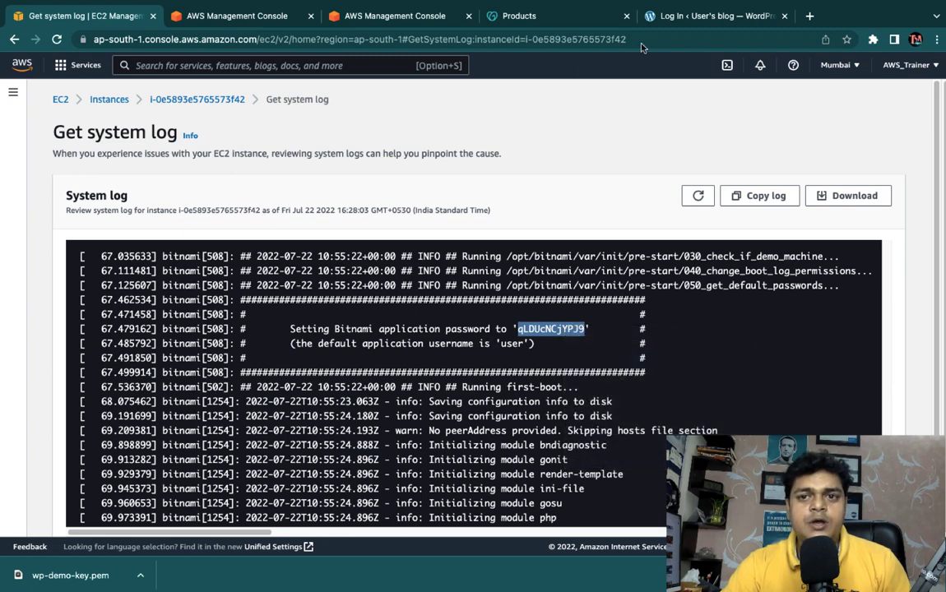
Return to the WordPress login page, paste the copied password, and log in.
{"action": "left_click", "coordinate": [679, 17]}
{"action": "left_click", "coordinate": [440, 267]}
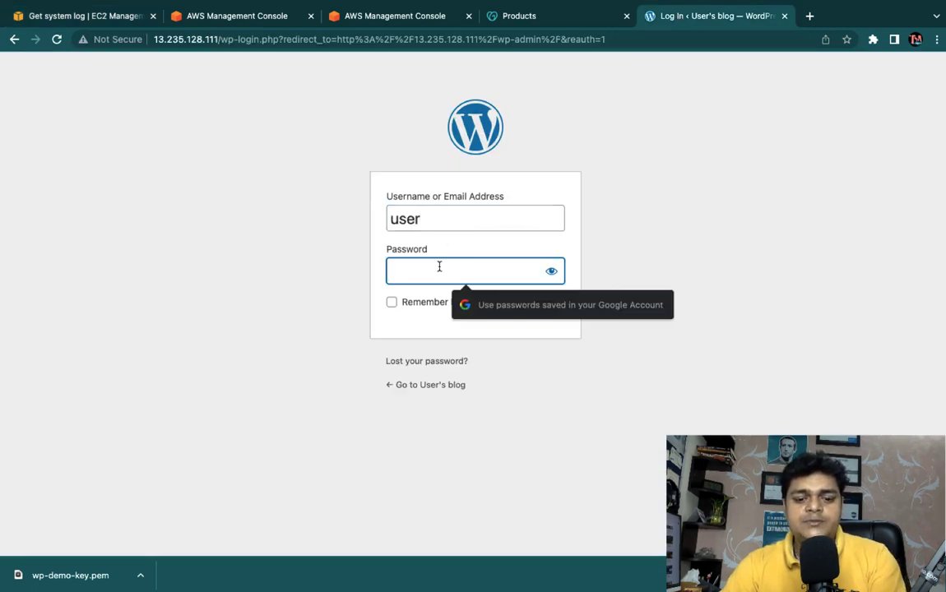
{"action": "key", "text": "super+v"}
{"action": "left_click", "coordinate": [538, 306]}
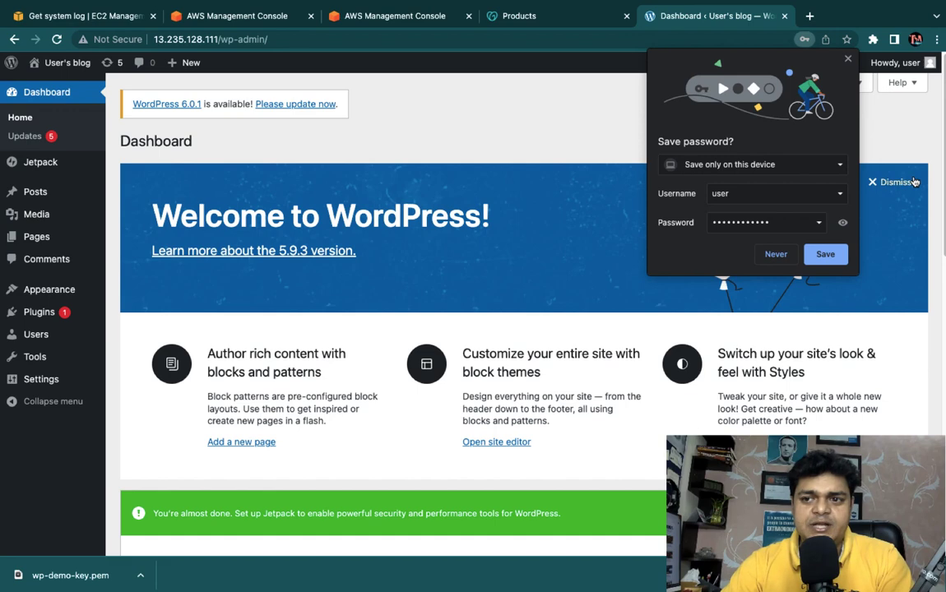
Decline saving the login password in the browser and dismiss the Welcome to WordPress panel.
{"action": "left_click", "coordinate": [776, 254]}
{"action": "left_click", "coordinate": [887, 185]}
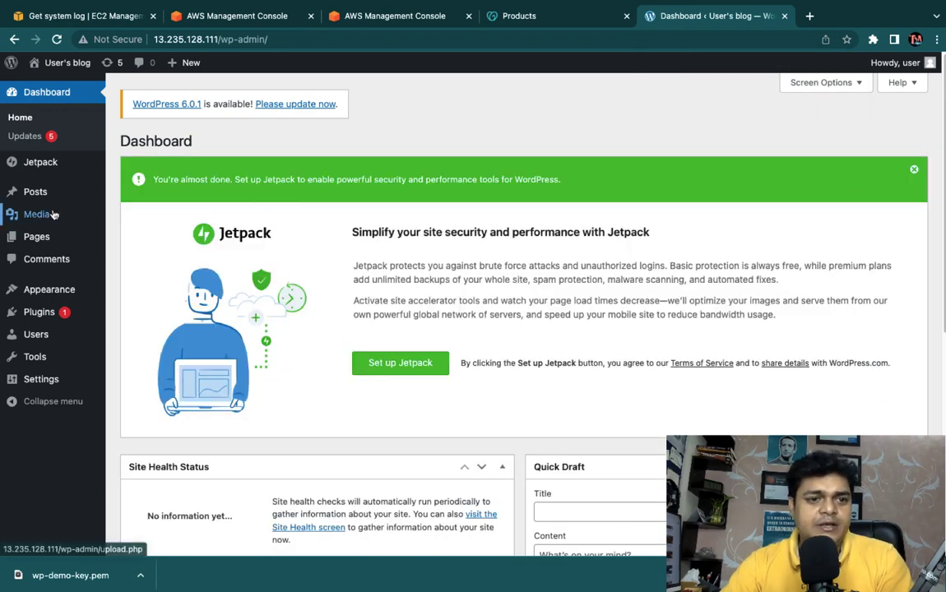
Move the "Hello world!" post to the trash and start a new post, closing the block editor's welcome guide.
{"action": "left_click", "coordinate": [34, 193]}
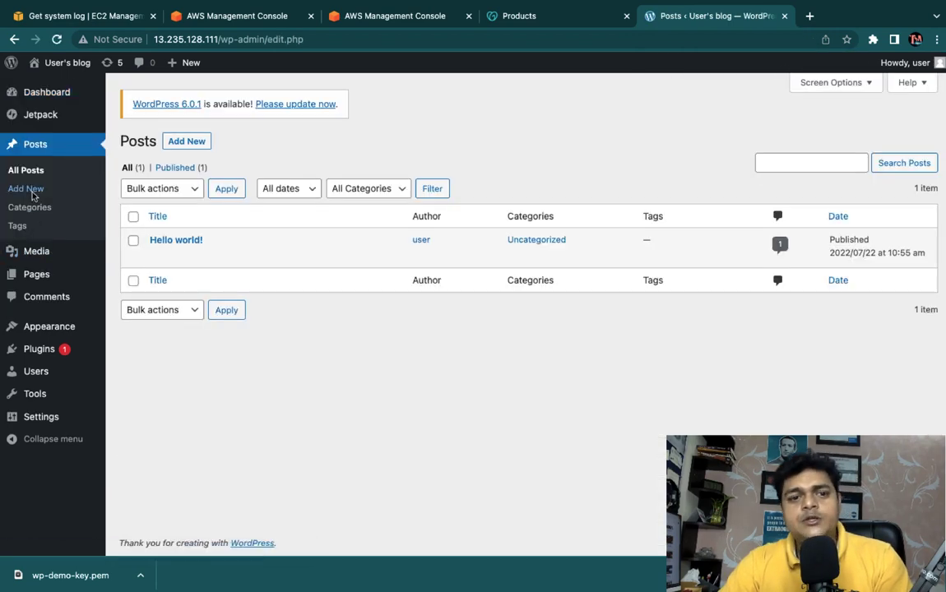
{"action": "left_click", "coordinate": [232, 256]}
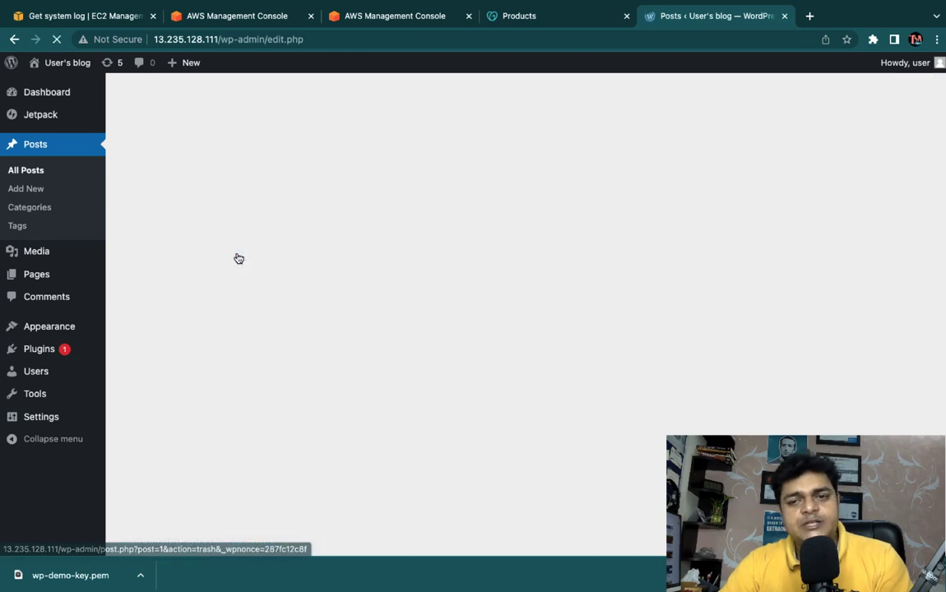
{"action": "left_click", "coordinate": [186, 143]}
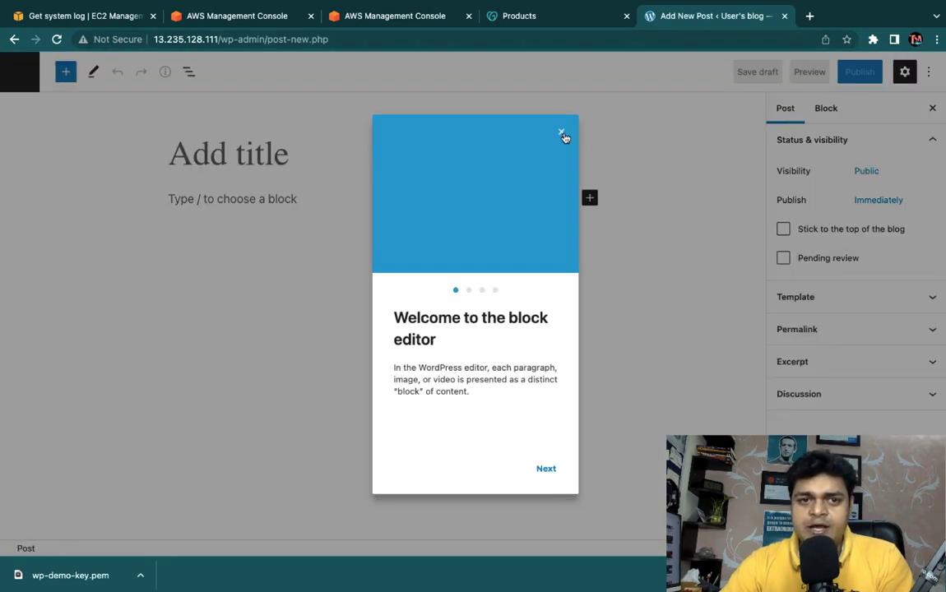
{"action": "left_click", "coordinate": [563, 134]}
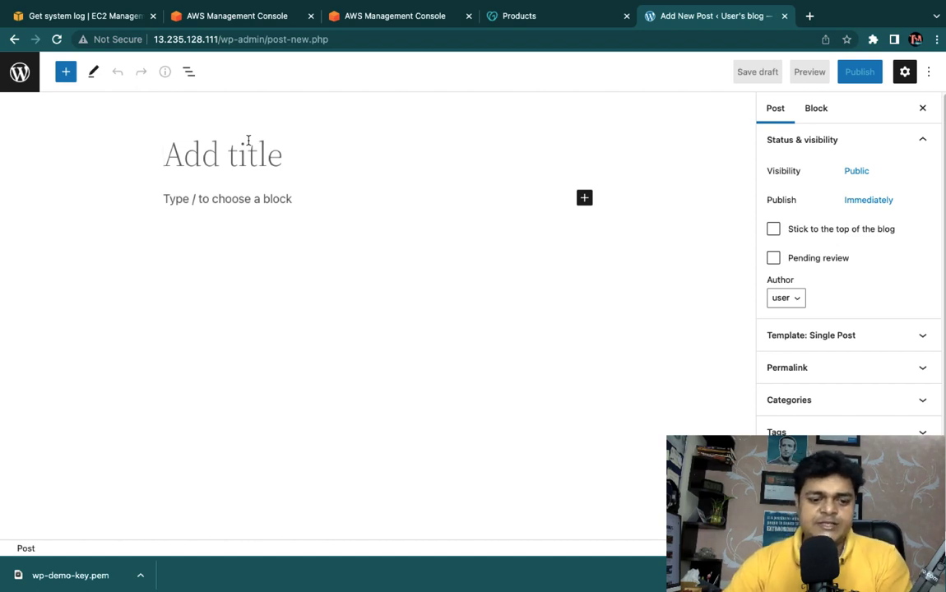
Title the new post "TEACH ME CLOUD" and enter "AWS Online Training" as its body paragraph.
{"action": "type", "text": "TES"}
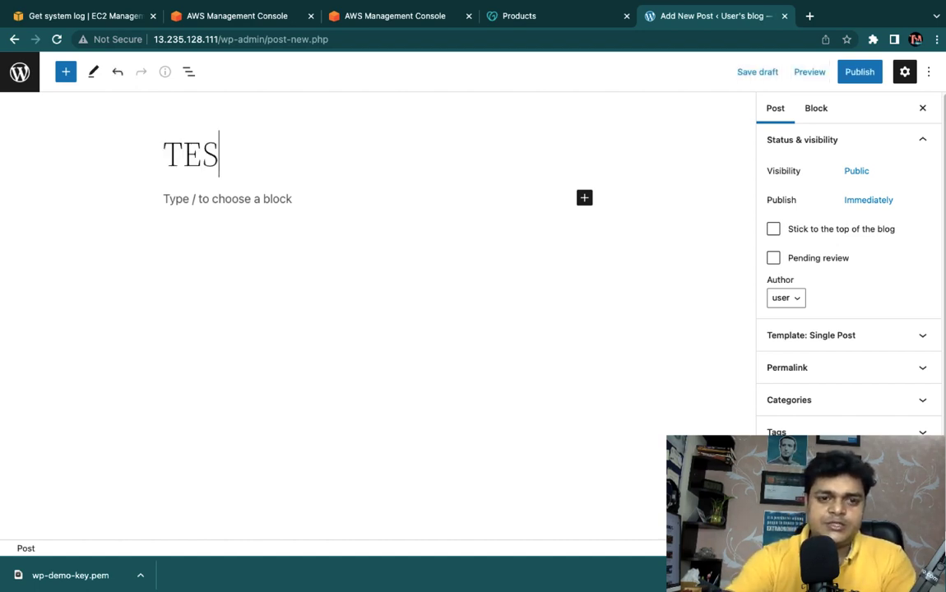
{"action": "key", "text": "BackSpace"}
{"action": "type", "text": "ACH ME CLOUD"}
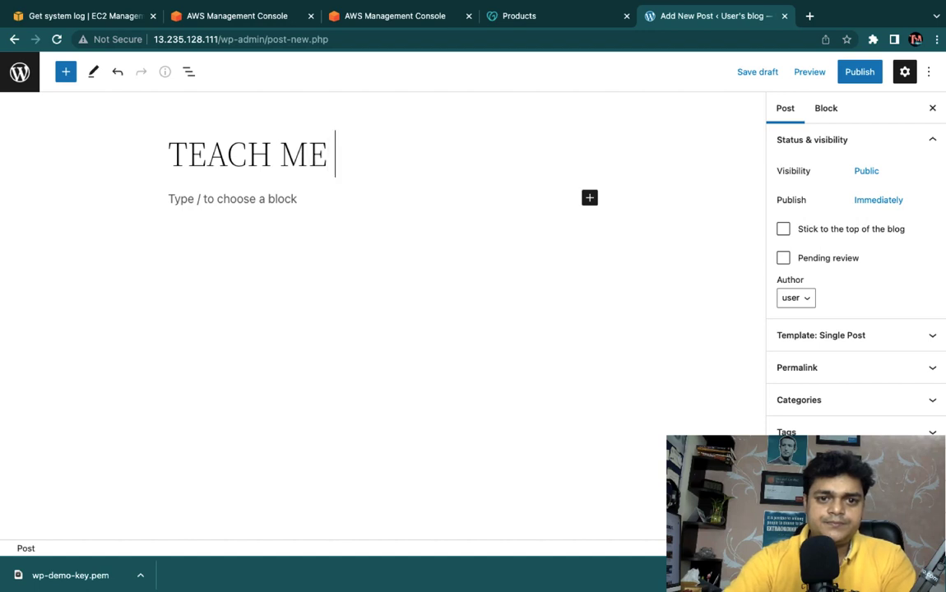
{"action": "left_click", "coordinate": [251, 198]}
{"action": "type", "text": "A"}
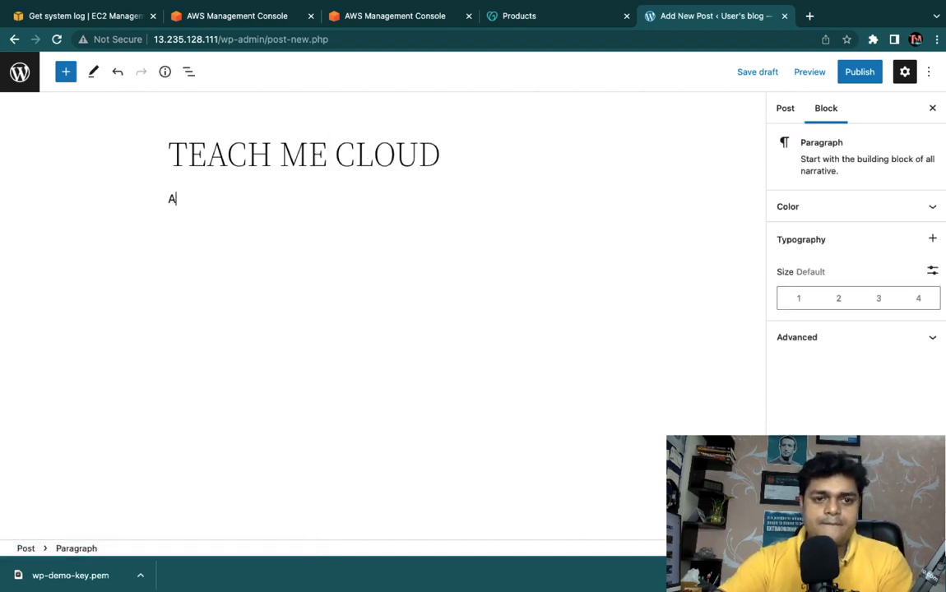
{"action": "type", "text": "WS Online"}
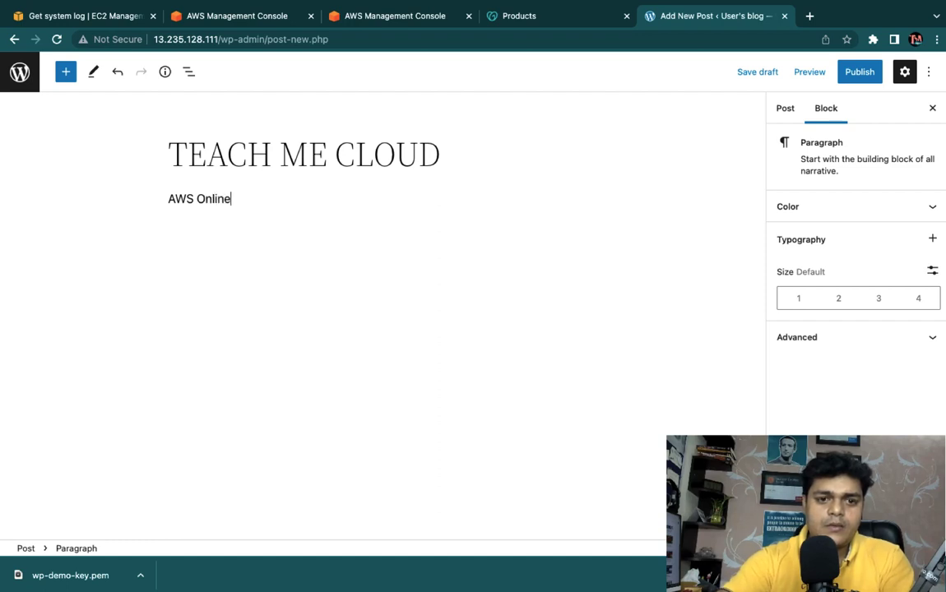
{"action": "type", "text": " Tra"}
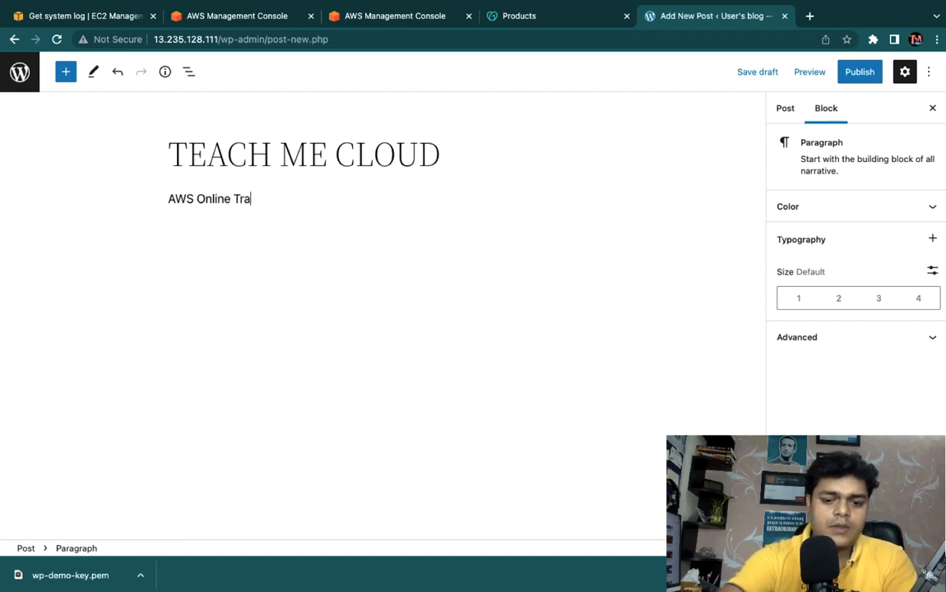
{"action": "type", "text": "ining"}
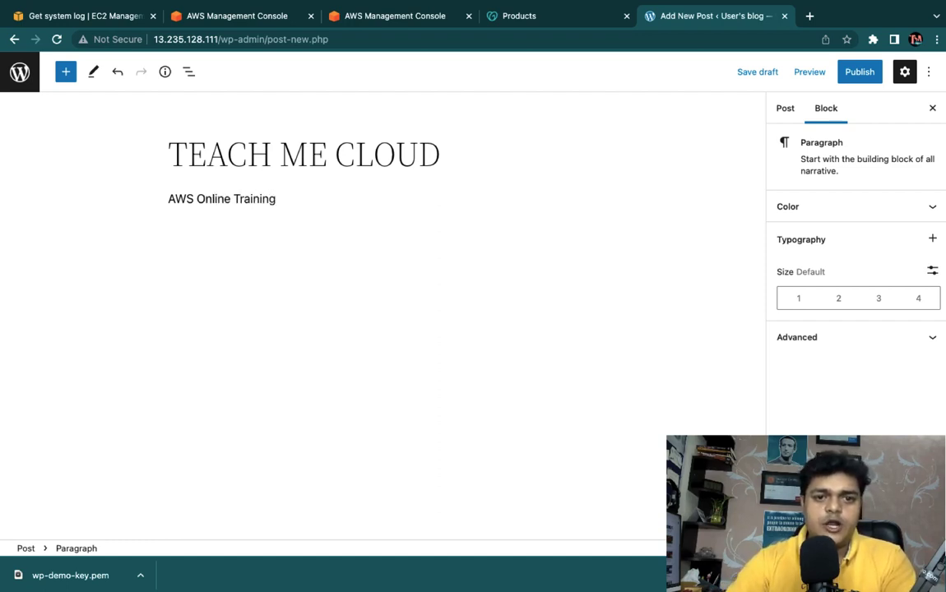
Publish the "TEACH ME CLOUD" post with its default settings and close the publishing confirmation.
{"action": "left_click", "coordinate": [861, 74]}
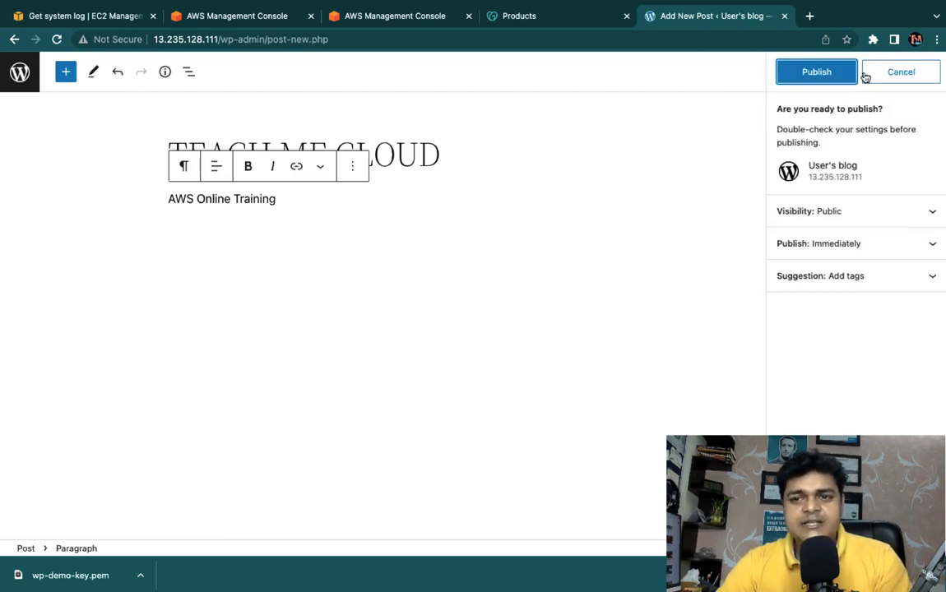
{"action": "left_click", "coordinate": [823, 74]}
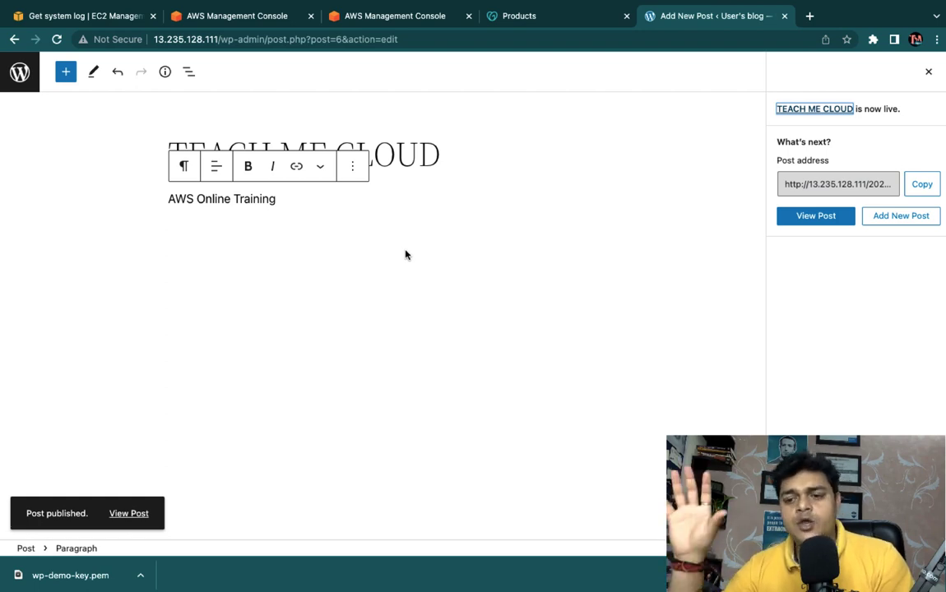
{"action": "left_click", "coordinate": [838, 70]}
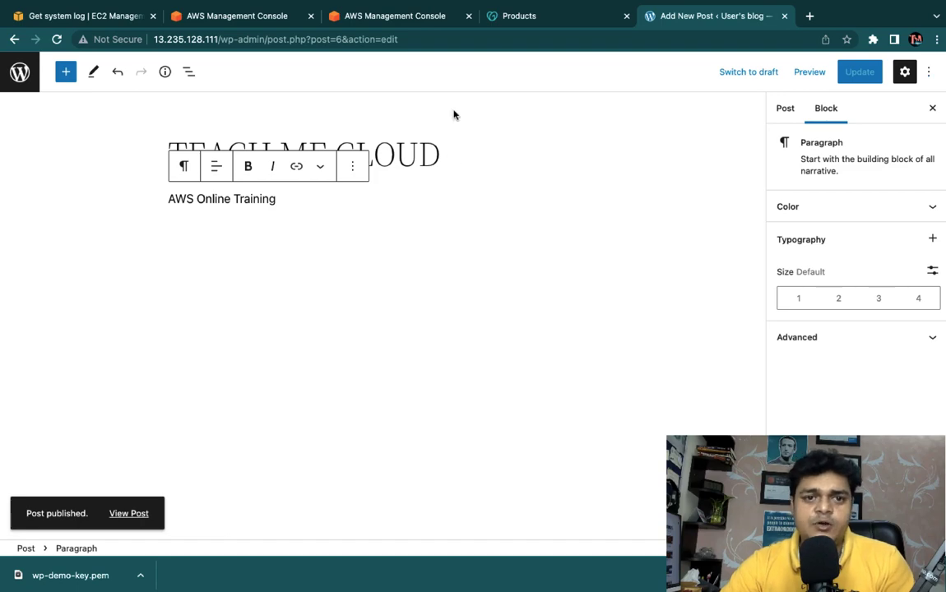
Switch to the AWS console, open the EC2 load balancers, and delete the existing class-loadbalancer.
{"action": "left_click", "coordinate": [226, 13]}
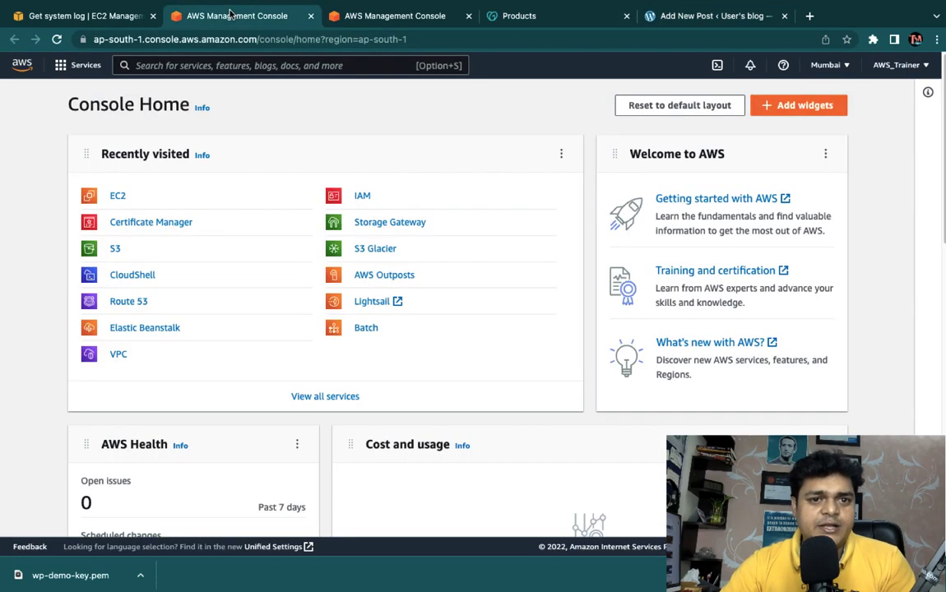
{"action": "left_click", "coordinate": [102, 25]}
{"action": "left_click", "coordinate": [254, 24]}
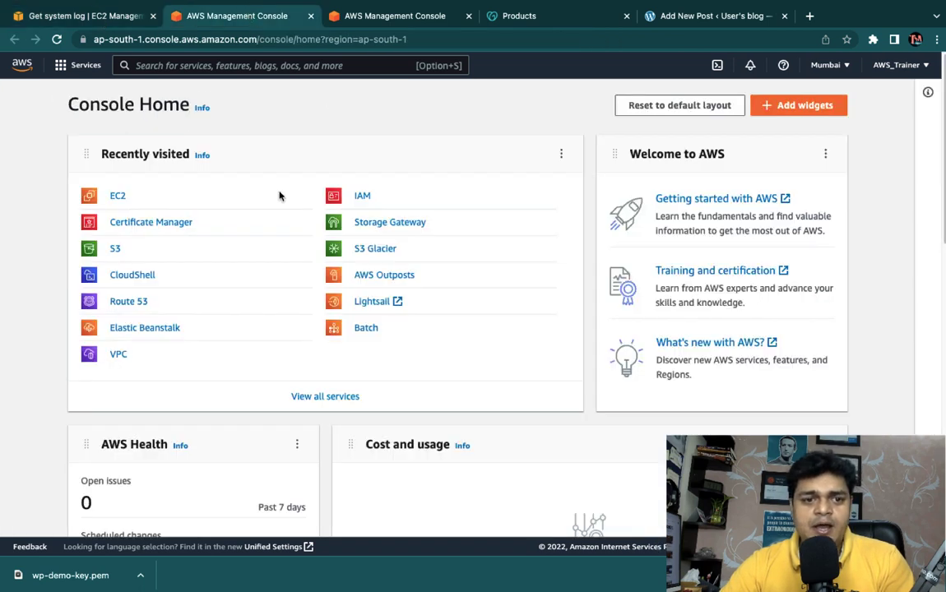
{"action": "left_click", "coordinate": [120, 197]}
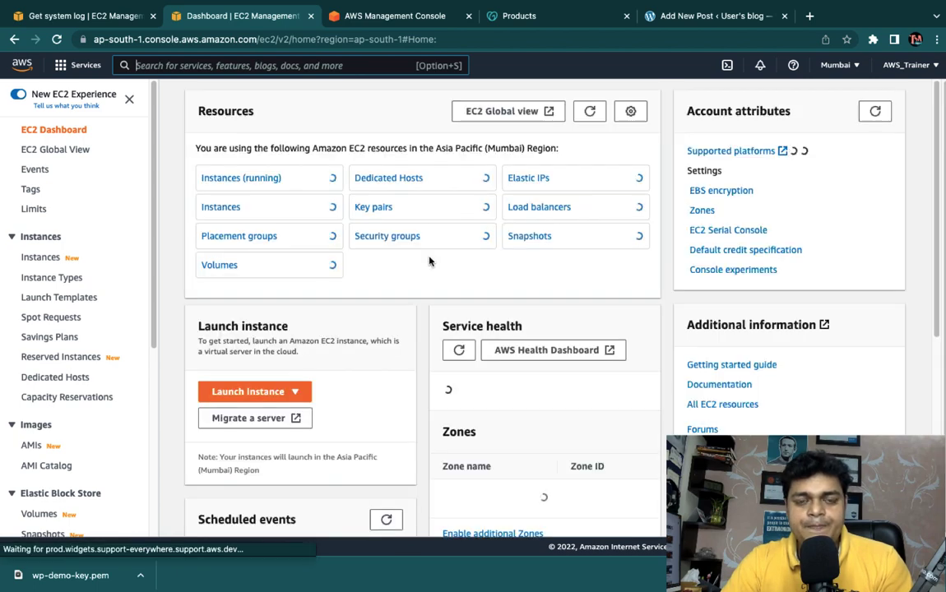
{"action": "left_click", "coordinate": [545, 210]}
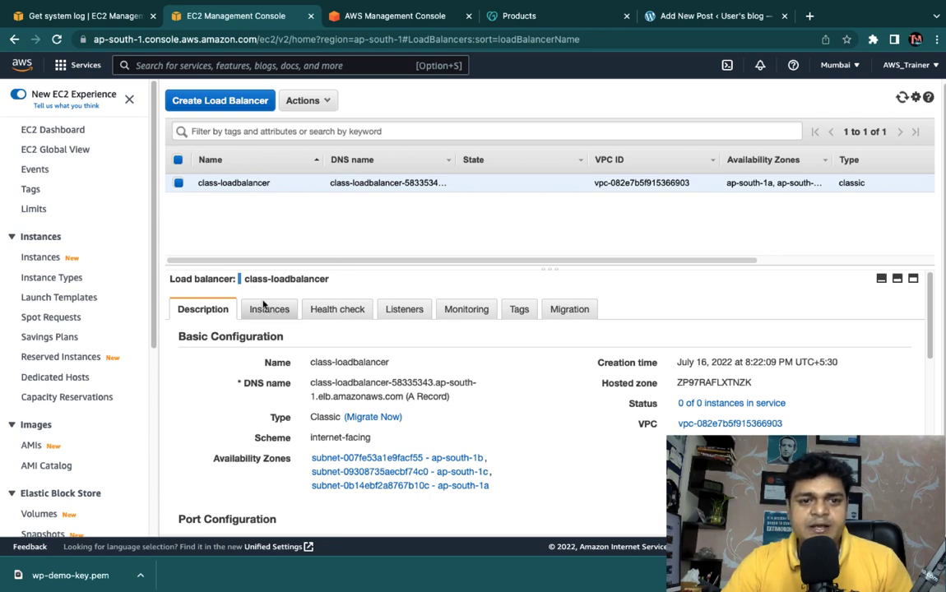
{"action": "left_click", "coordinate": [327, 102]}
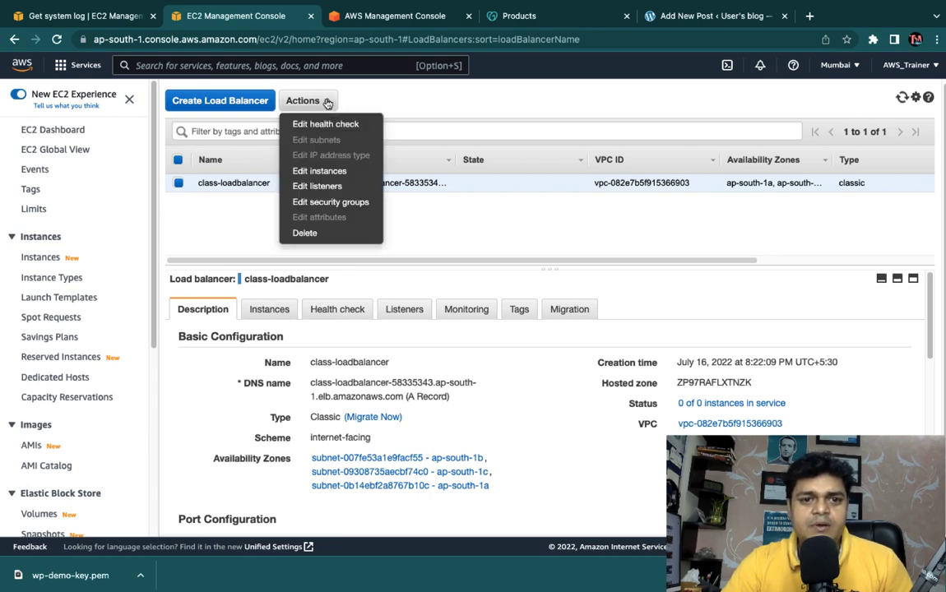
{"action": "left_click", "coordinate": [304, 233]}
{"action": "left_click", "coordinate": [637, 353]}
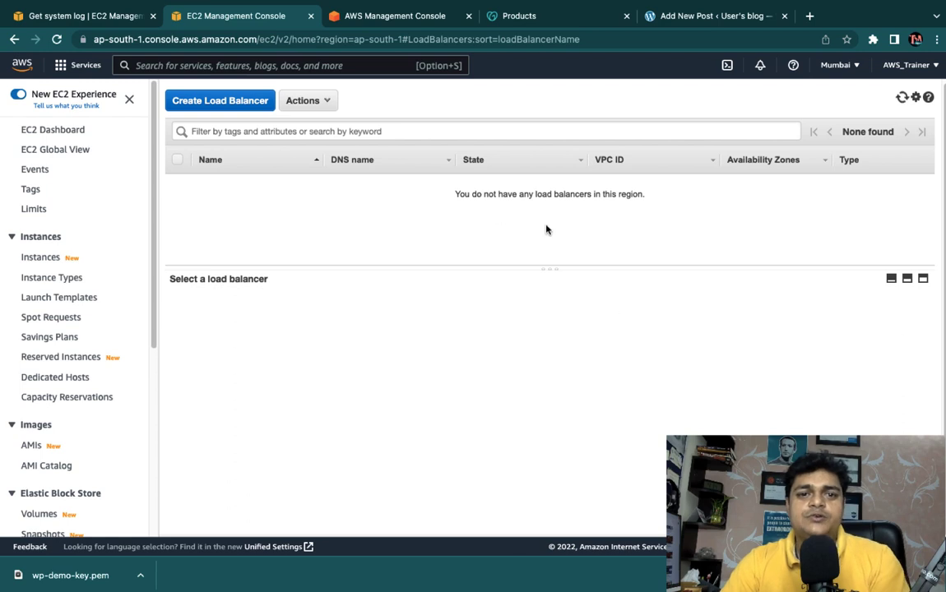
Start creating a new load balancer of the previous-generation Classic Load Balancer type.
{"action": "left_click", "coordinate": [247, 105]}
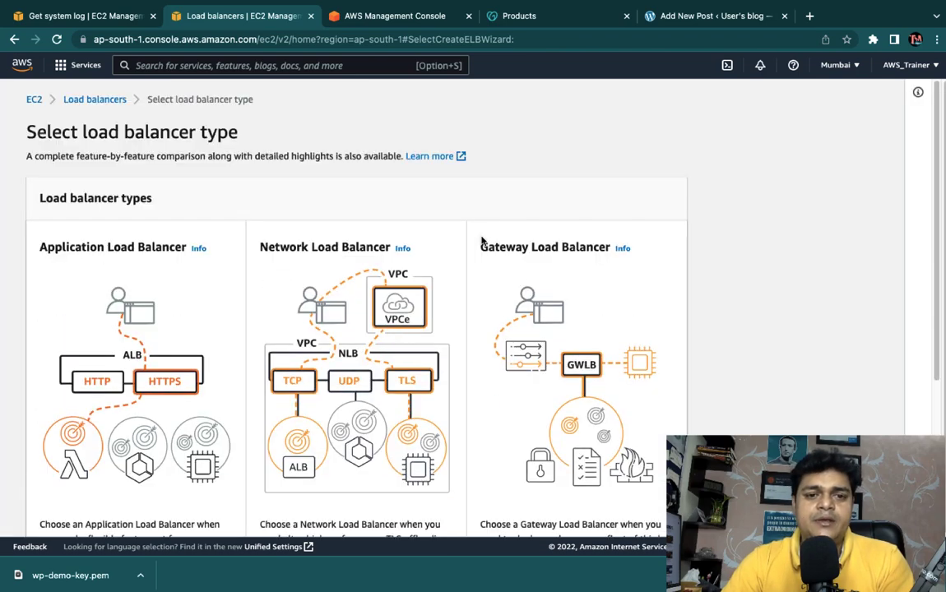
{"action": "scroll", "coordinate": [393, 338], "scroll_direction": "down", "scroll_amount": 3}
{"action": "scroll", "coordinate": [393, 338], "scroll_direction": "down", "scroll_amount": 2}
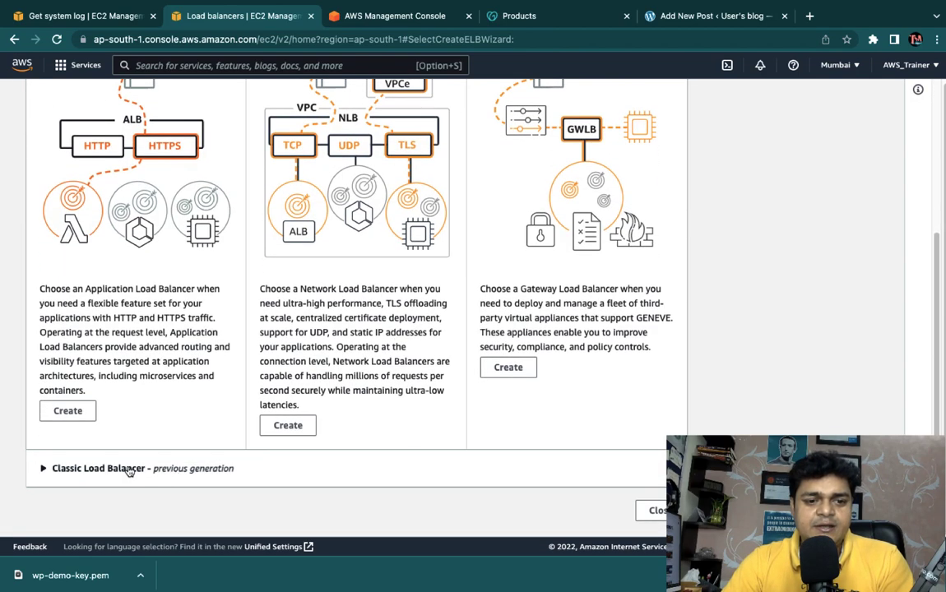
{"action": "left_click", "coordinate": [161, 470]}
{"action": "scroll", "coordinate": [164, 473], "scroll_direction": "down", "scroll_amount": 4}
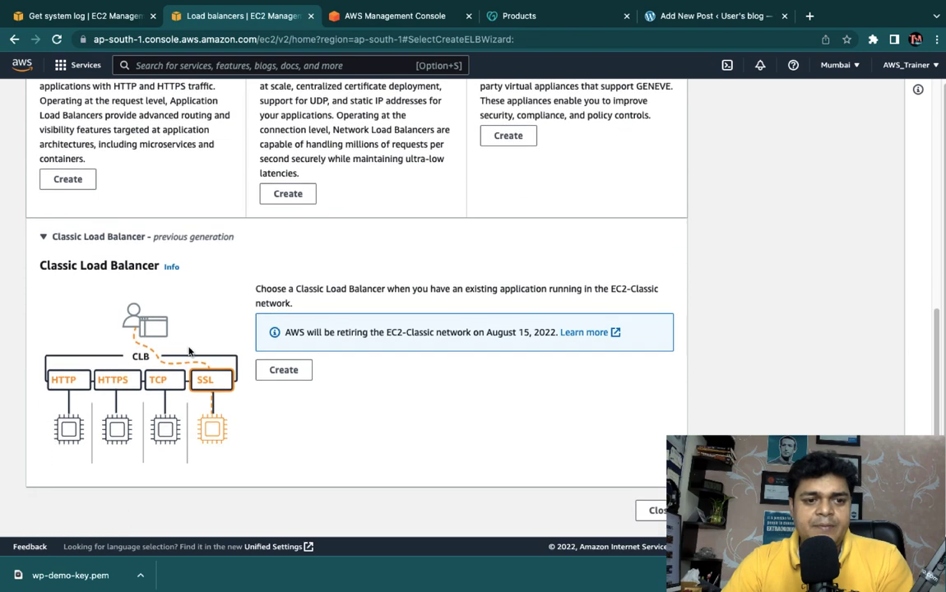
{"action": "scroll", "coordinate": [190, 353], "scroll_direction": "down", "scroll_amount": 1}
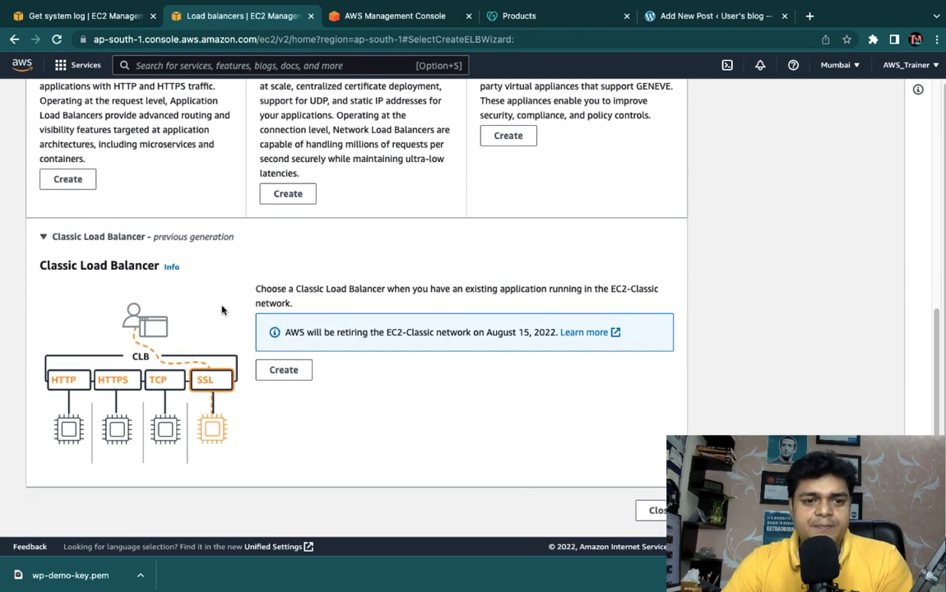
{"action": "left_click", "coordinate": [282, 371]}
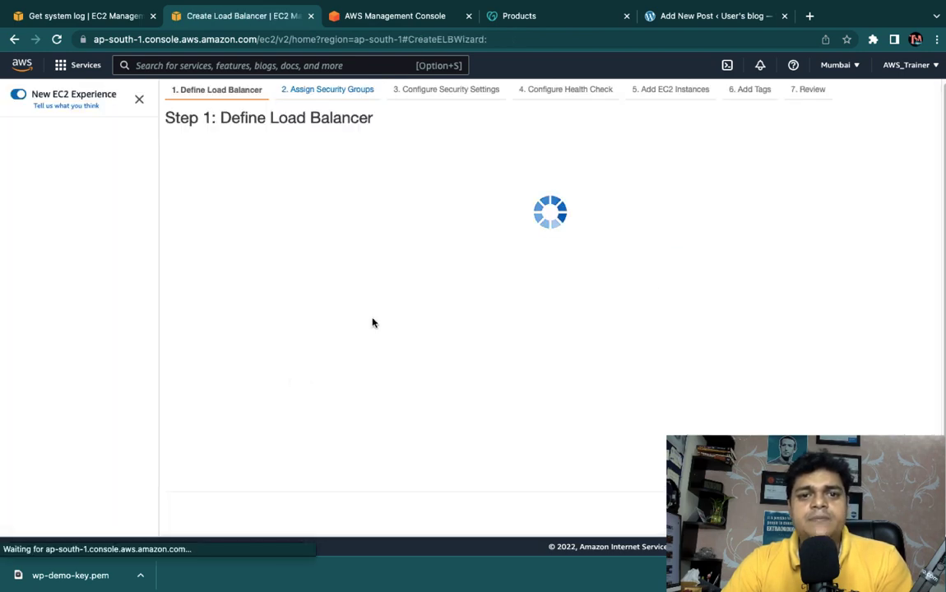
Name the load balancer wp-loadbalancer, keep the default VPC and HTTP port 80 listener, and continue to the security groups.
{"action": "left_click", "coordinate": [387, 216]}
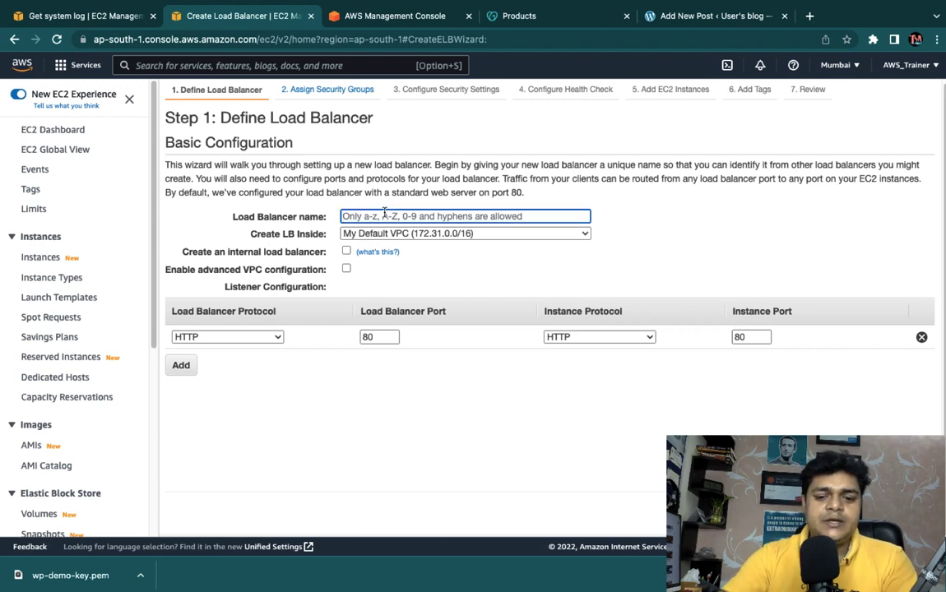
{"action": "type", "text": "wp-load"}
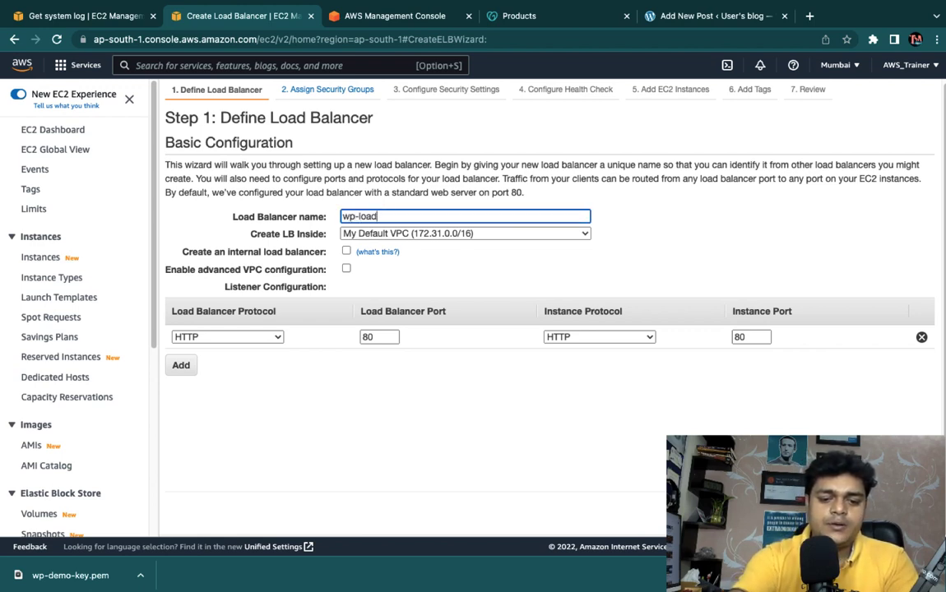
{"action": "type", "text": "balancer"}
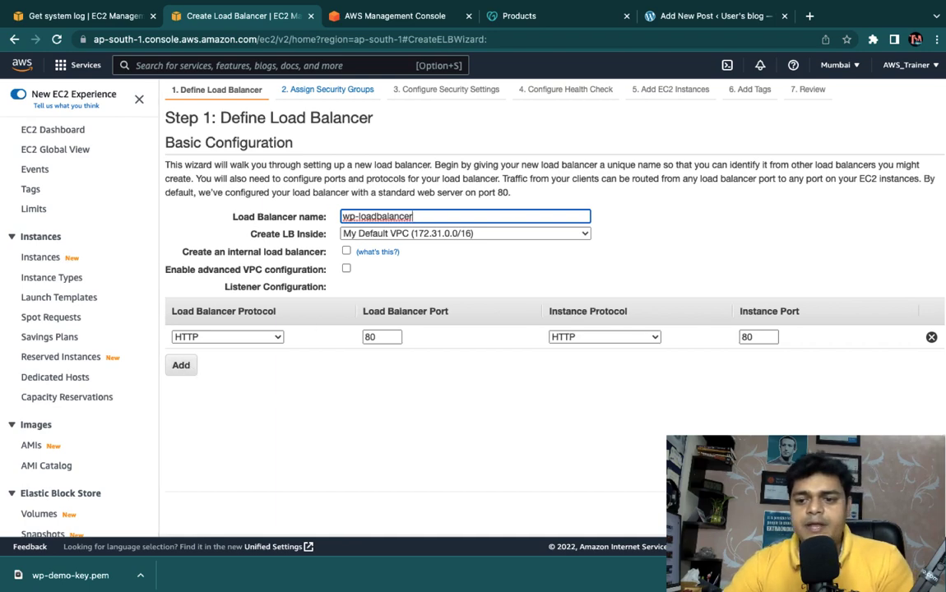
{"action": "key", "text": "Return"}
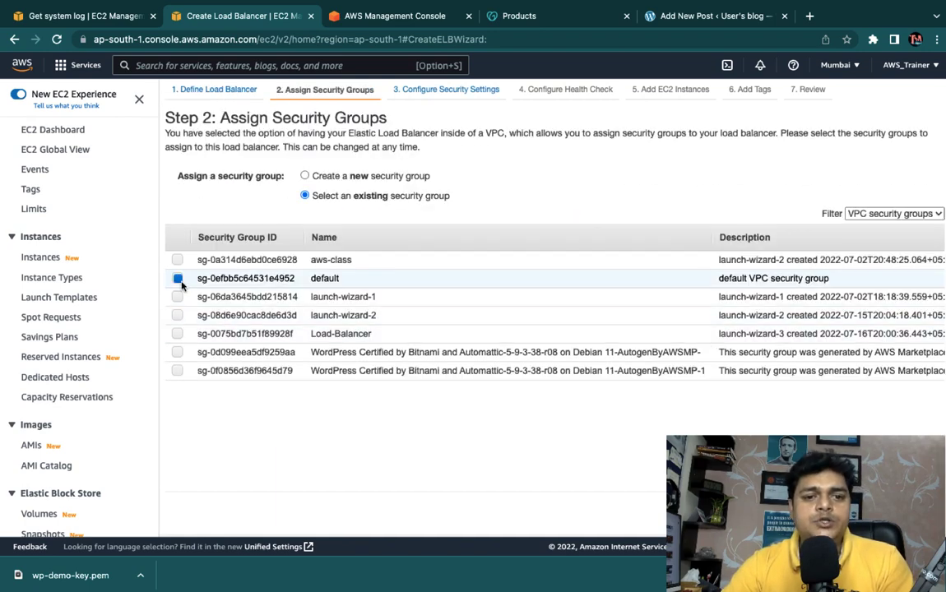
Assign the WordPress security group ending in AutogenByAWSMP-1 instead of the default one, and continue to the health check.
{"action": "left_click", "coordinate": [177, 280]}
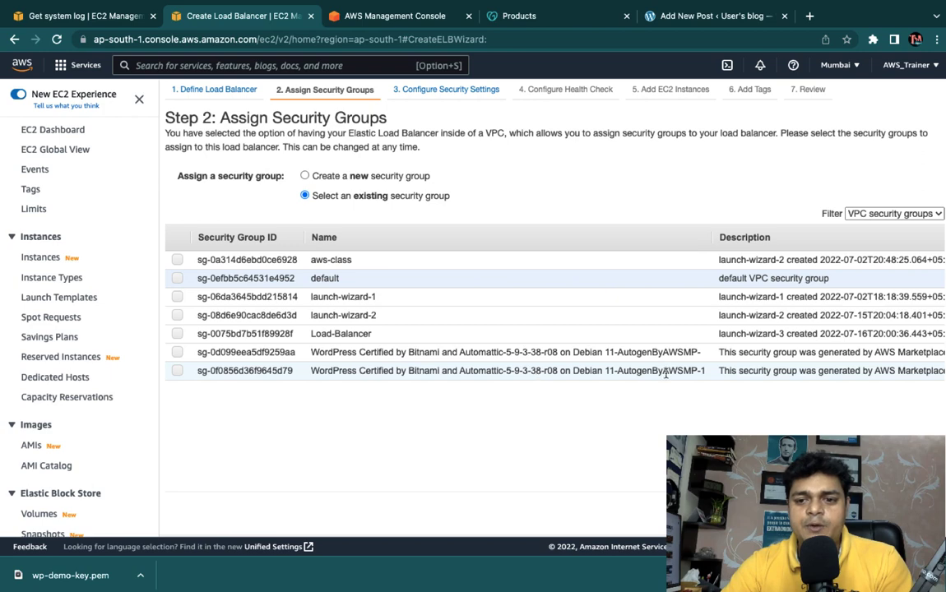
{"action": "scroll", "coordinate": [458, 357], "scroll_direction": "right", "scroll_amount": 10}
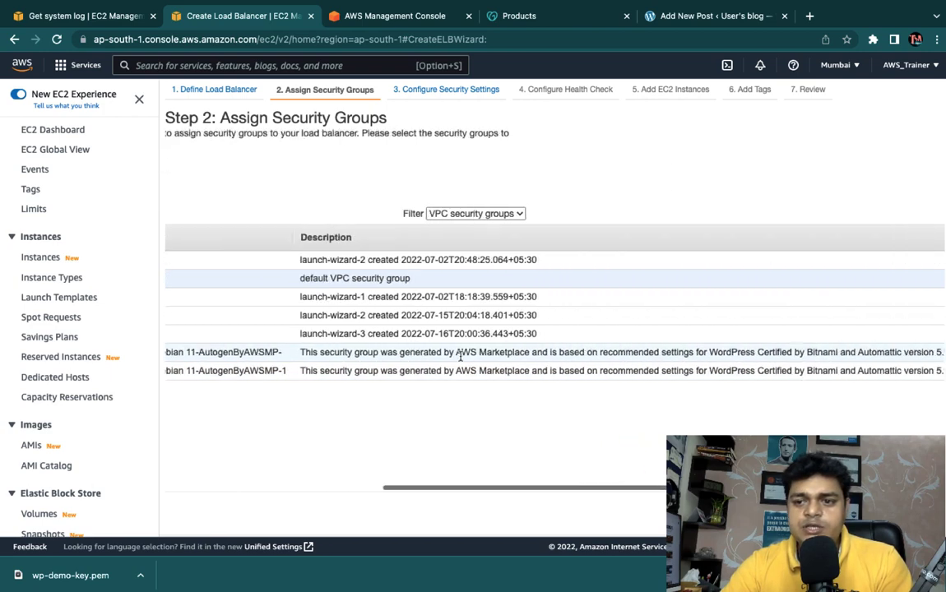
{"action": "scroll", "coordinate": [460, 357], "scroll_direction": "left", "scroll_amount": 10}
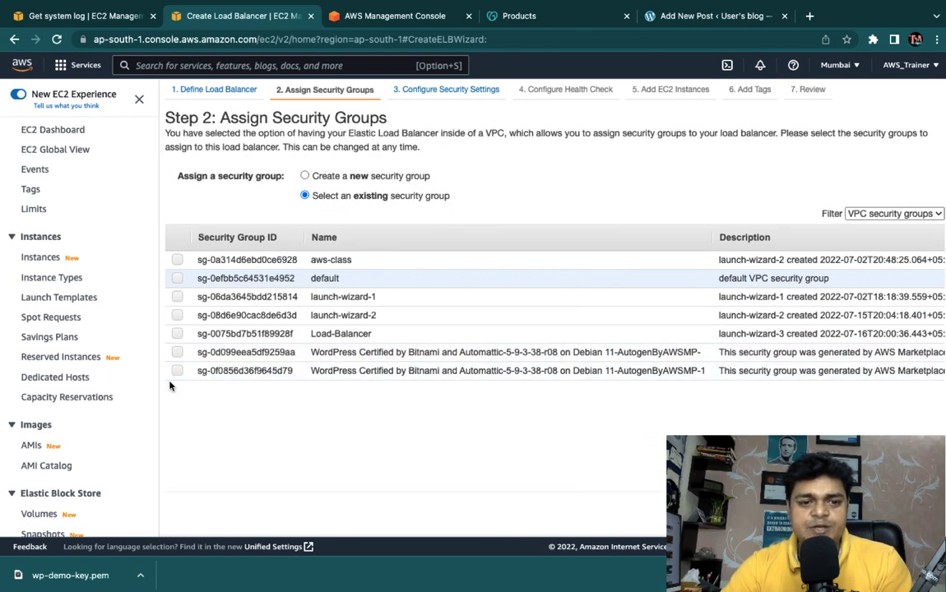
{"action": "left_click", "coordinate": [177, 370]}
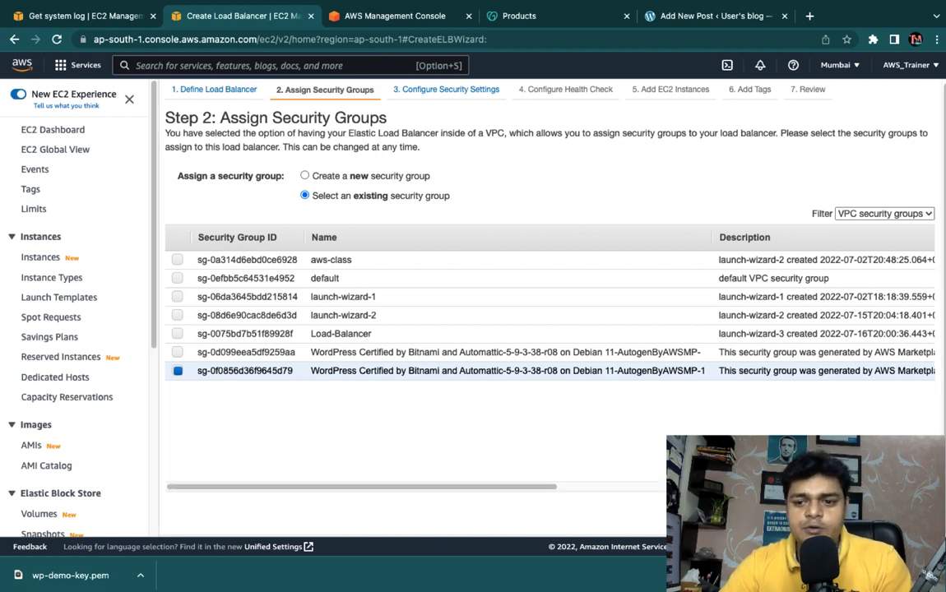
{"action": "left_click", "coordinate": [857, 513]}
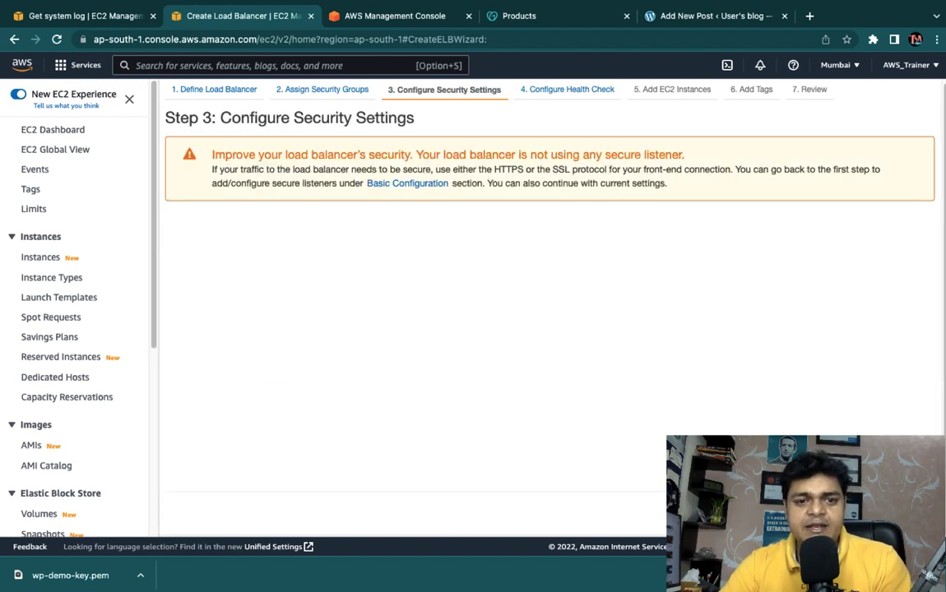
{"action": "left_click", "coordinate": [857, 513]}
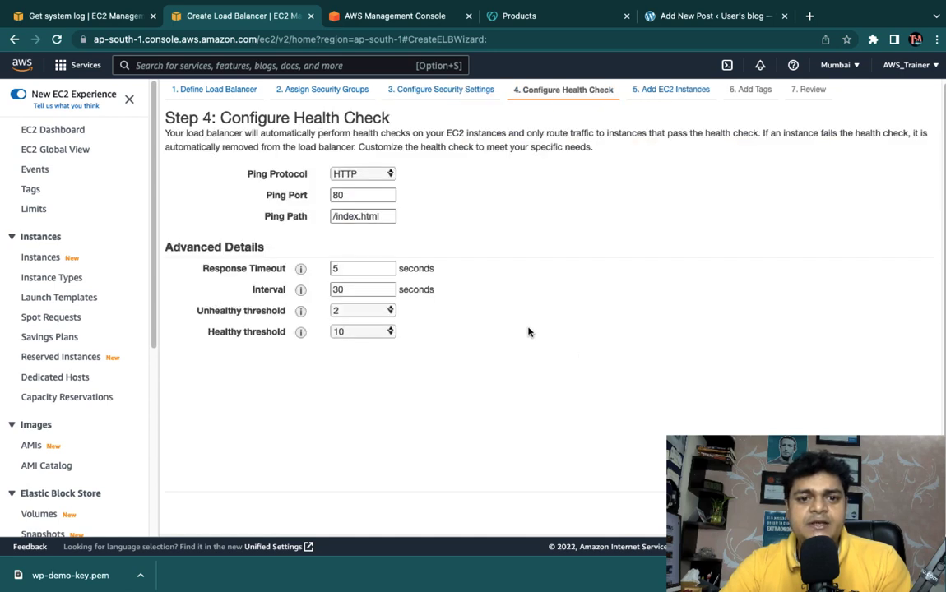
Set the health check ping protocol to TCP, keeping port 80, and continue to the EC2 instances.
{"action": "left_click", "coordinate": [357, 180]}
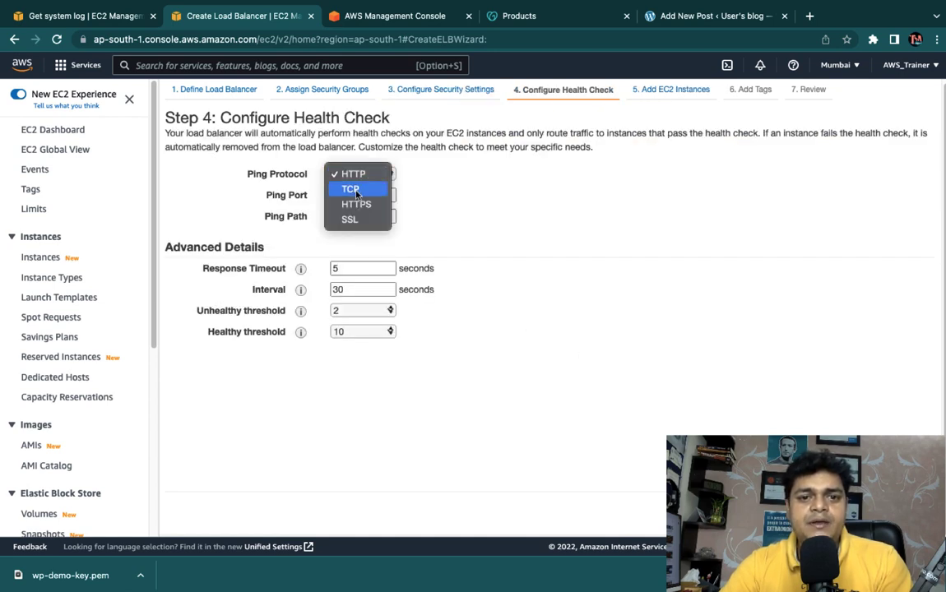
{"action": "left_click", "coordinate": [361, 187]}
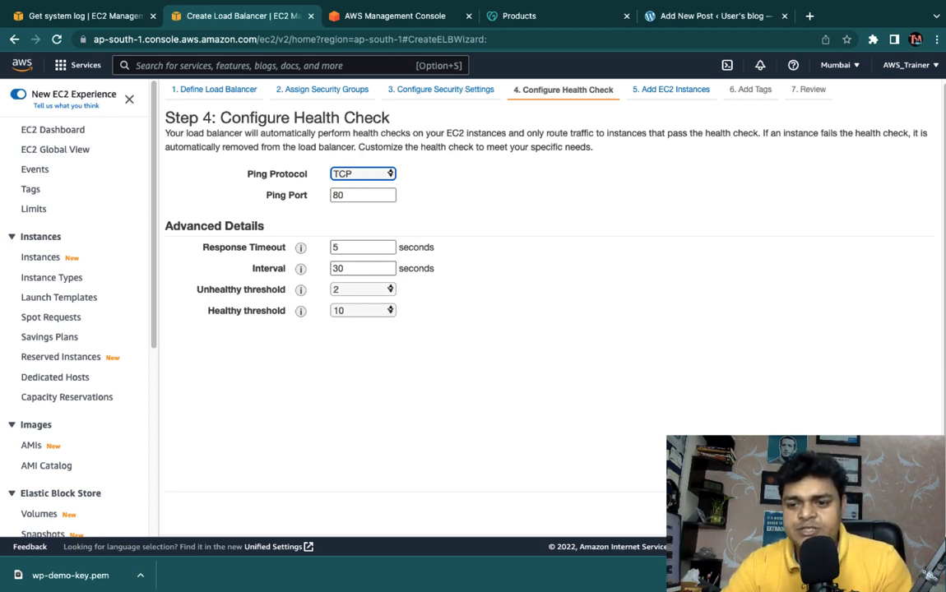
{"action": "left_click", "coordinate": [874, 512]}
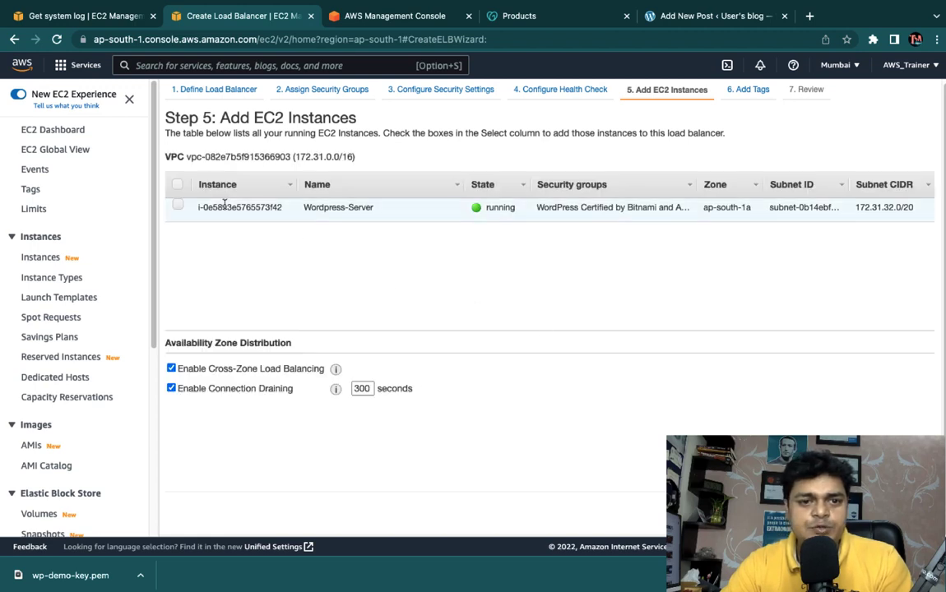
Add the Wordpress-Server instance to the load balancer and continue to the review without adding tags.
{"action": "left_click", "coordinate": [179, 206]}
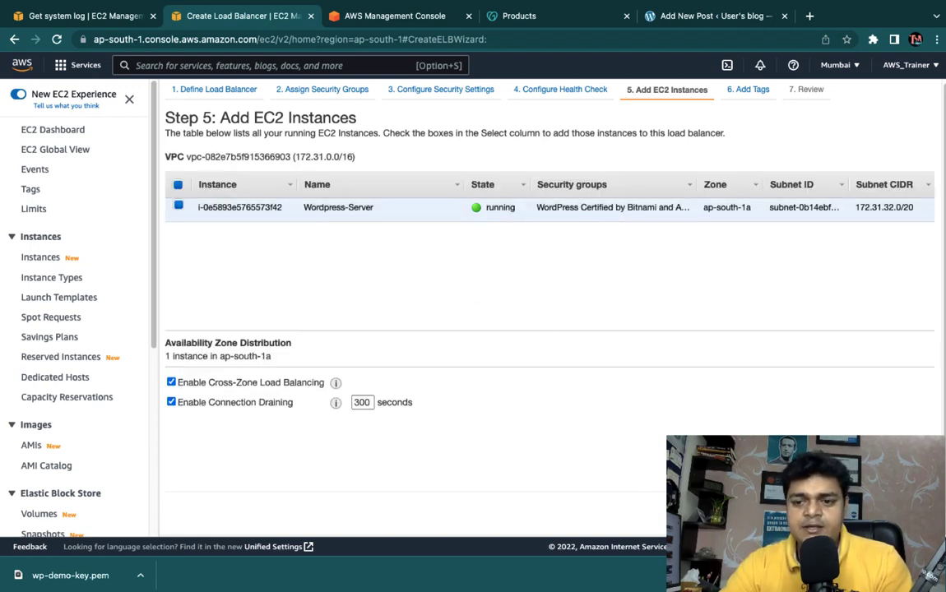
{"action": "left_click", "coordinate": [873, 511]}
{"action": "left_click", "coordinate": [873, 511]}
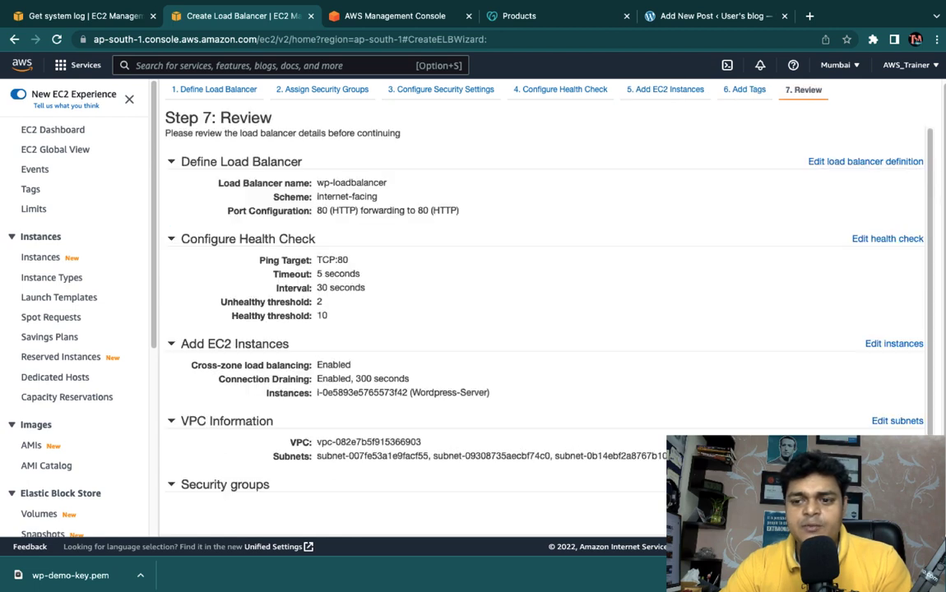
Create the load balancer from the review, close the creation status, and check the registration status of its instances.
{"action": "left_click", "coordinate": [874, 512]}
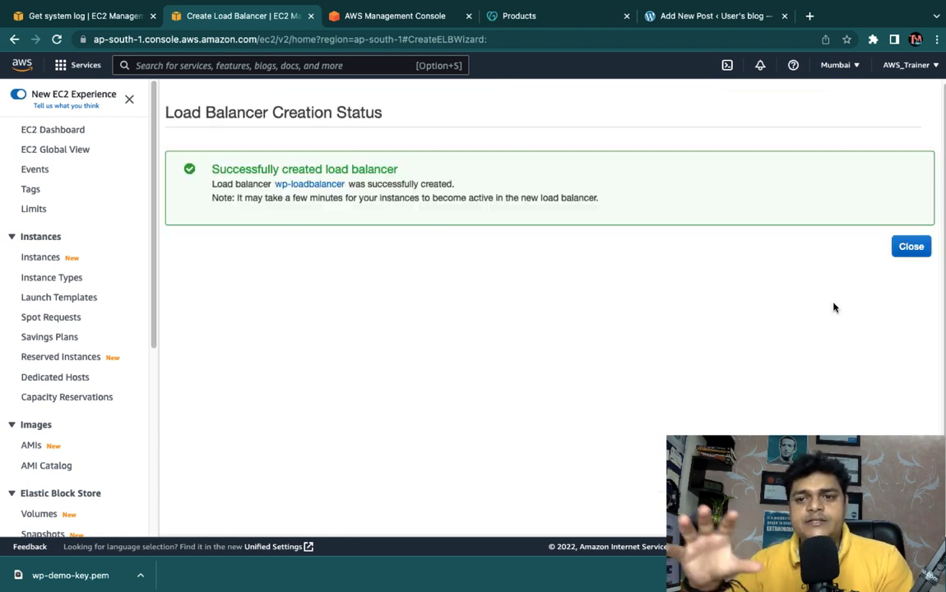
{"action": "left_click", "coordinate": [912, 248]}
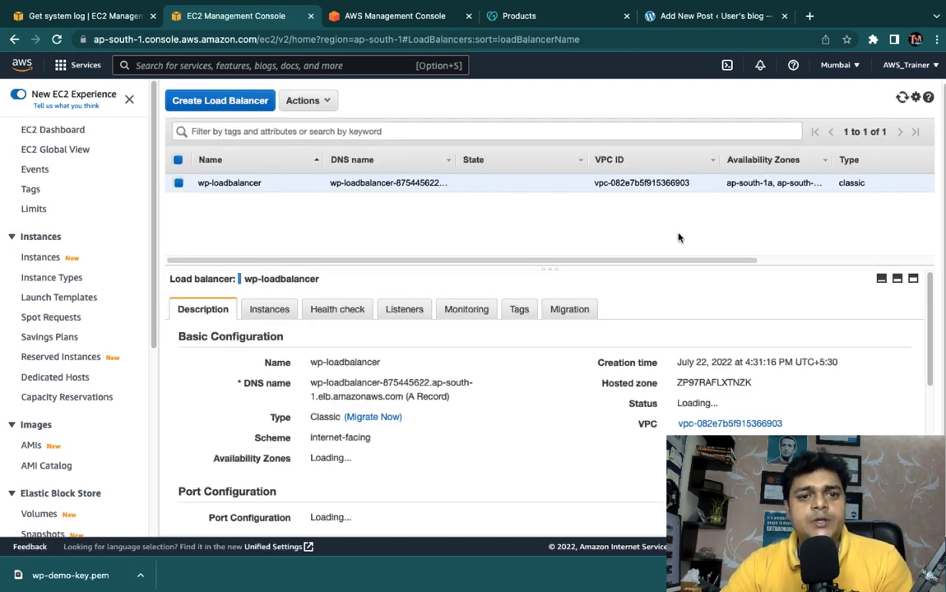
{"action": "left_click", "coordinate": [287, 310]}
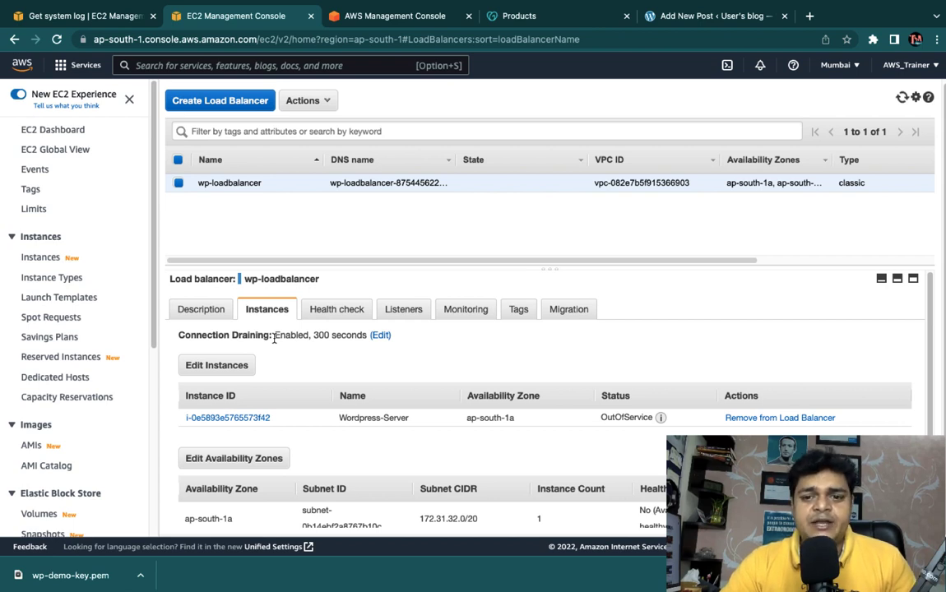
{"action": "left_click", "coordinate": [901, 97]}
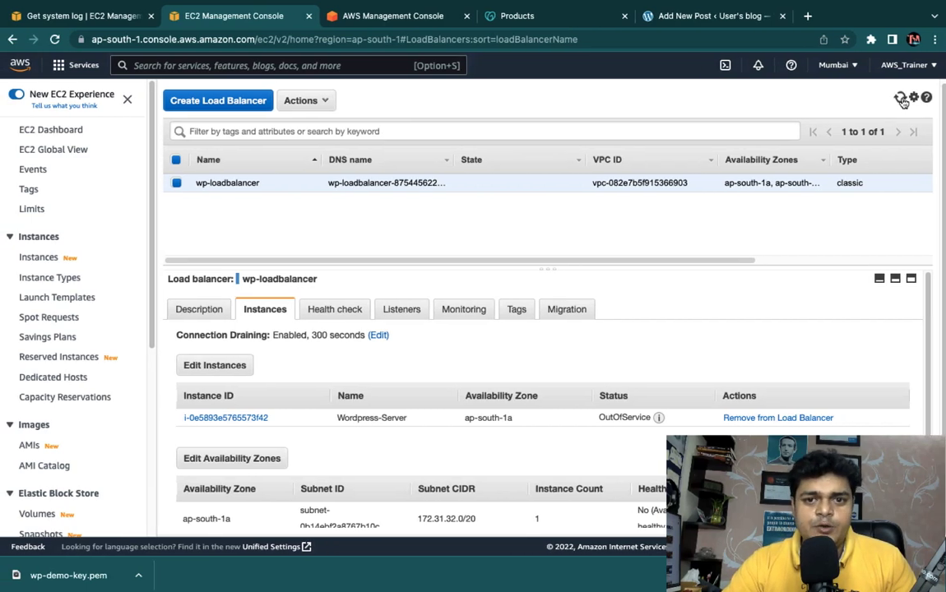
Switch to OneNote, tick off the Load Balancer item, and underline Route 53 in the handwritten plan.
{"action": "key", "text": "ctrl+Left"}
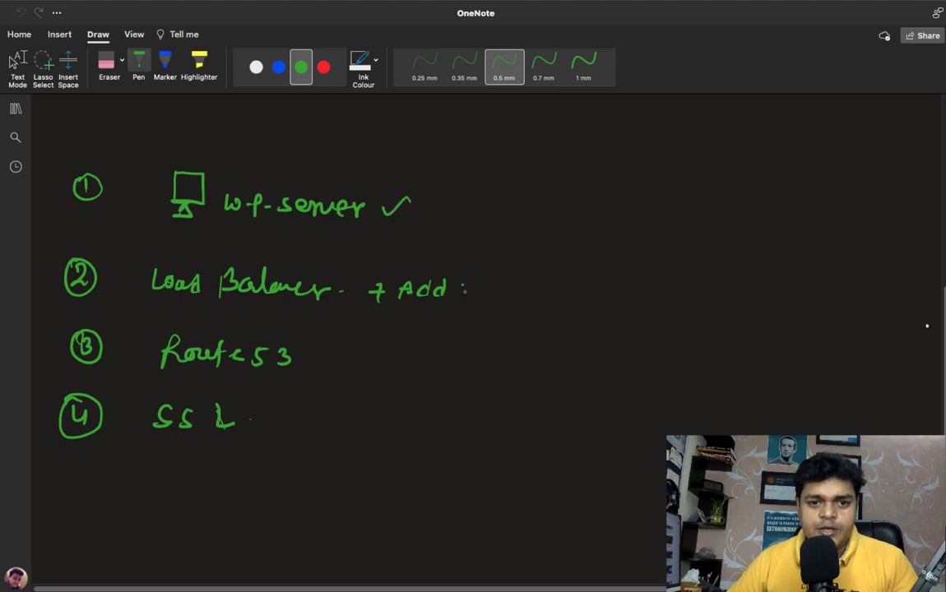
{"action": "left_click_drag", "start_coordinate": [462, 287], "coordinate": [491, 281]}
{"action": "left_click_drag", "start_coordinate": [162, 368], "coordinate": [242, 374]}
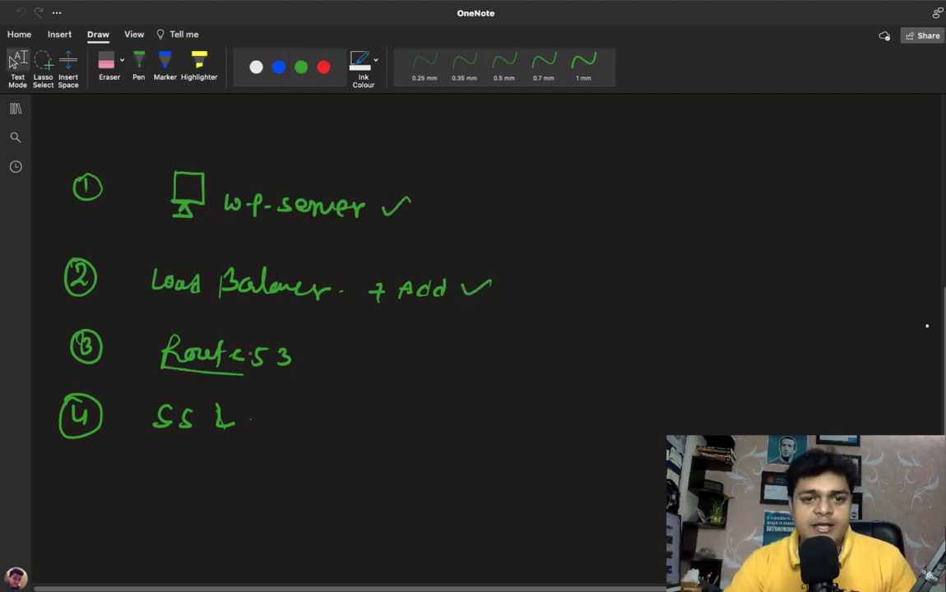
Switch back to Chrome and refresh the load balancer data to check the status of the Wordpress-Server instance.
{"action": "scroll", "coordinate": [927, 325], "scroll_direction": "right", "scroll_amount": 5}
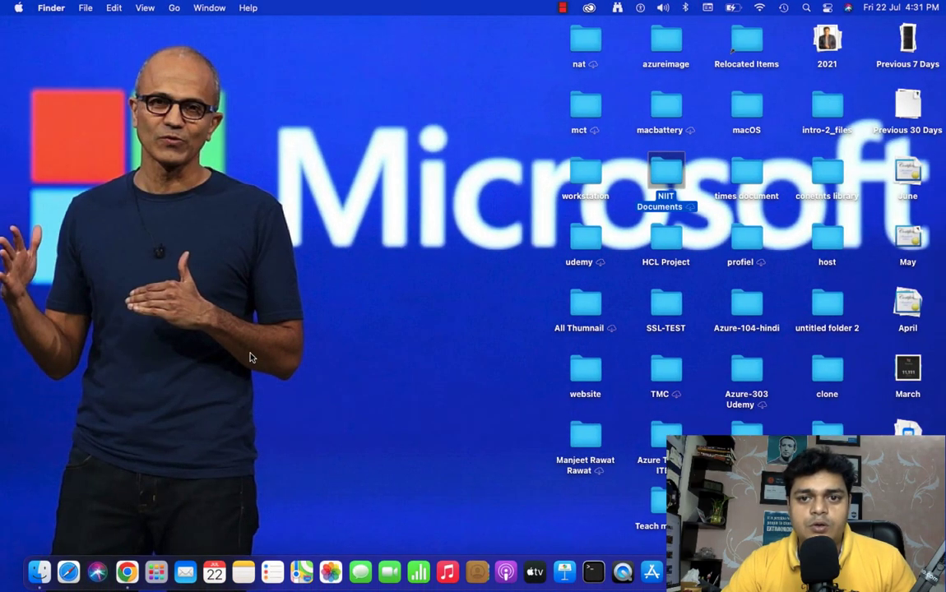
{"action": "key", "text": "ctrl+Right"}
{"action": "key", "text": "ctrl+Right"}
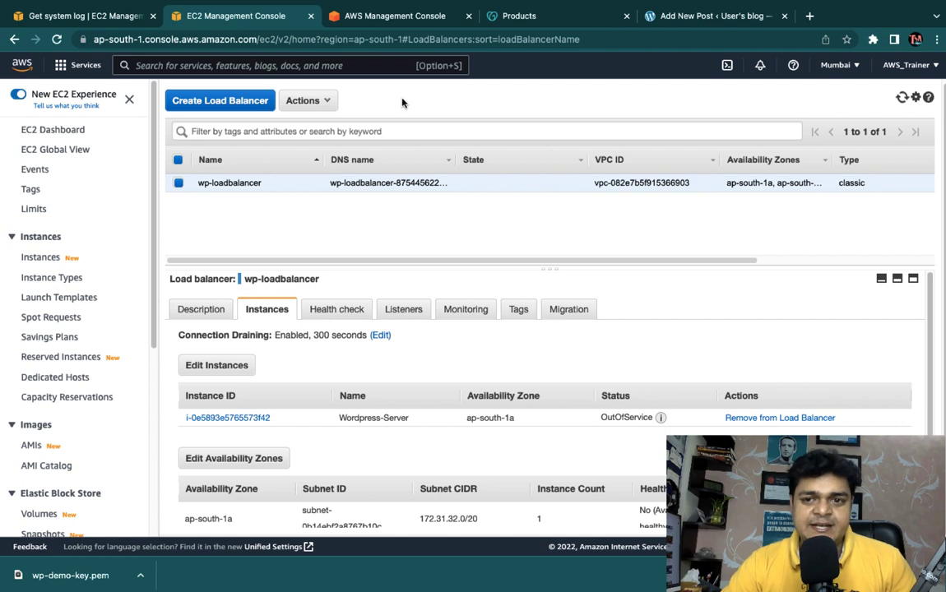
{"action": "left_click", "coordinate": [902, 98]}
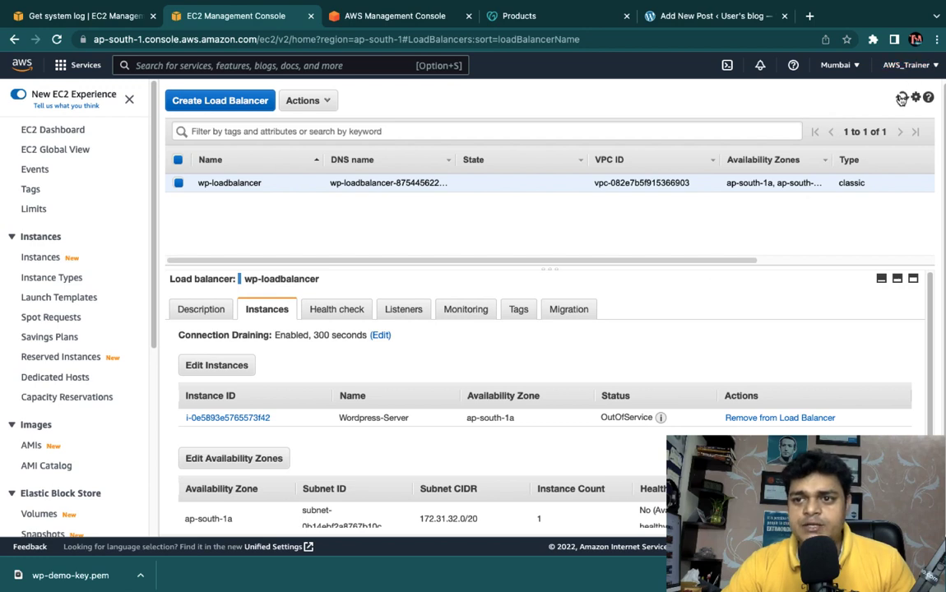
{"action": "left_click", "coordinate": [902, 97]}
{"action": "left_click", "coordinate": [903, 98]}
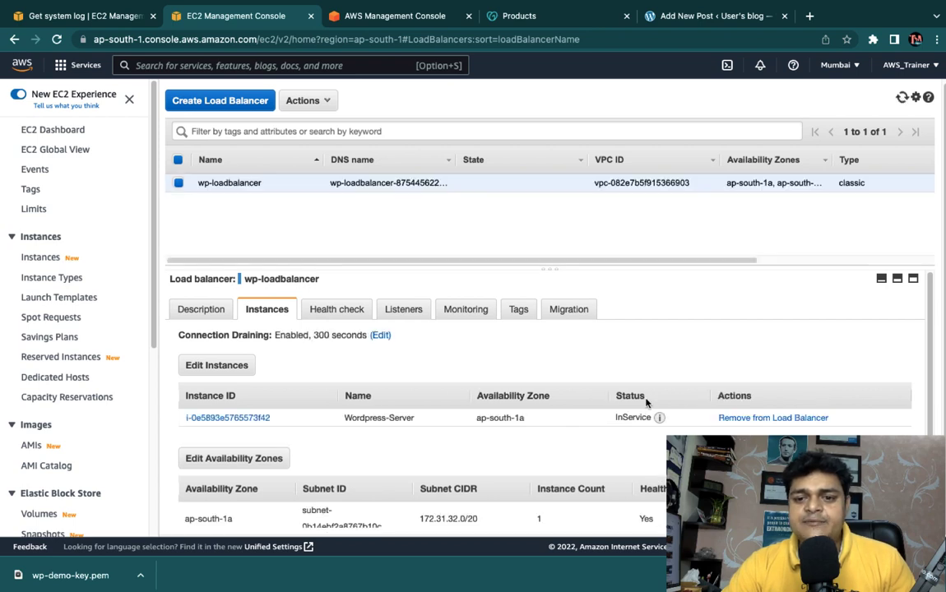
Copy the DNS name of wp-loadbalancer, open it in a new browser tab, and review the WordPress home page.
{"action": "left_click", "coordinate": [201, 309]}
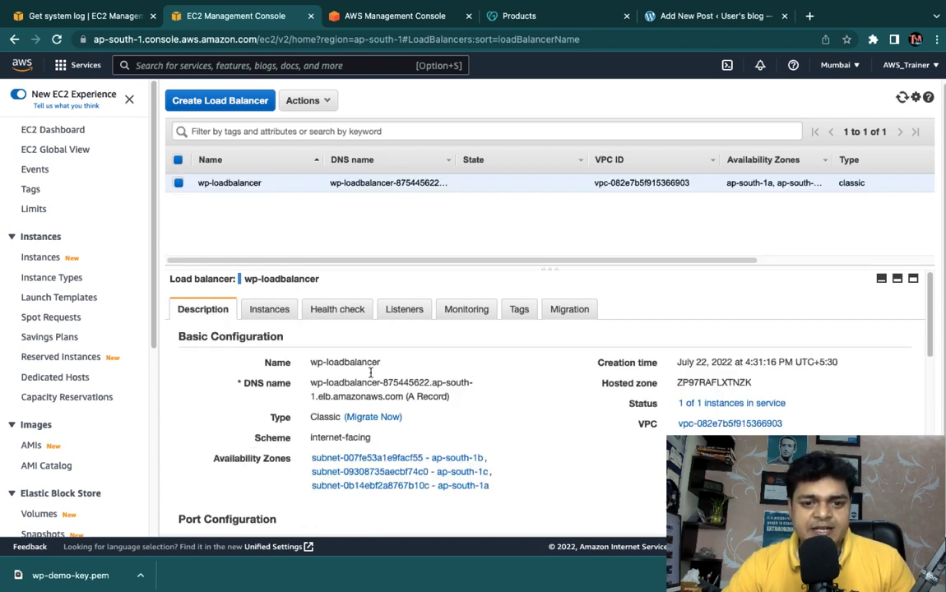
{"action": "left_click_drag", "start_coordinate": [403, 396], "coordinate": [312, 382]}
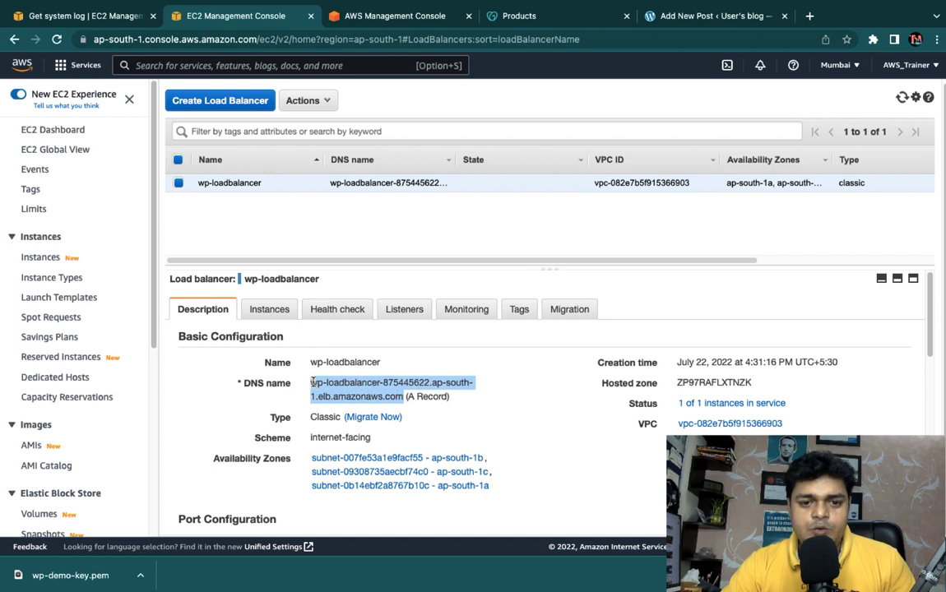
{"action": "right_click", "coordinate": [333, 388]}
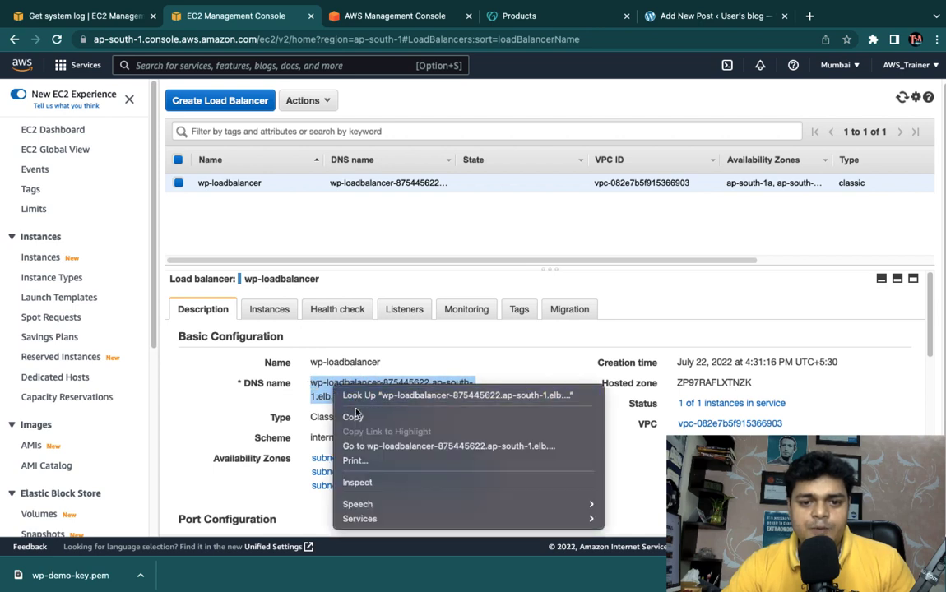
{"action": "left_click", "coordinate": [346, 416]}
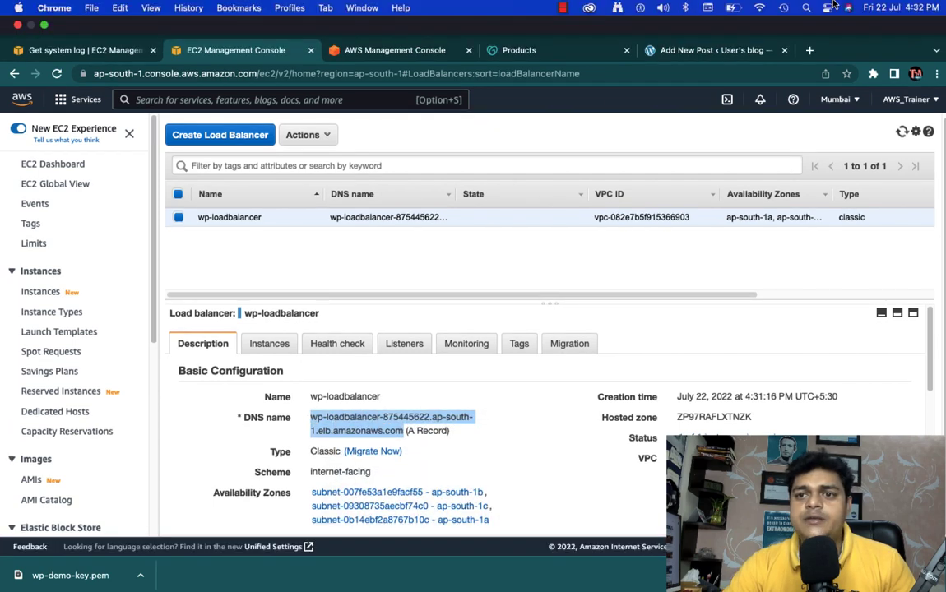
{"action": "left_click", "coordinate": [810, 48]}
{"action": "key", "text": "super+v"}
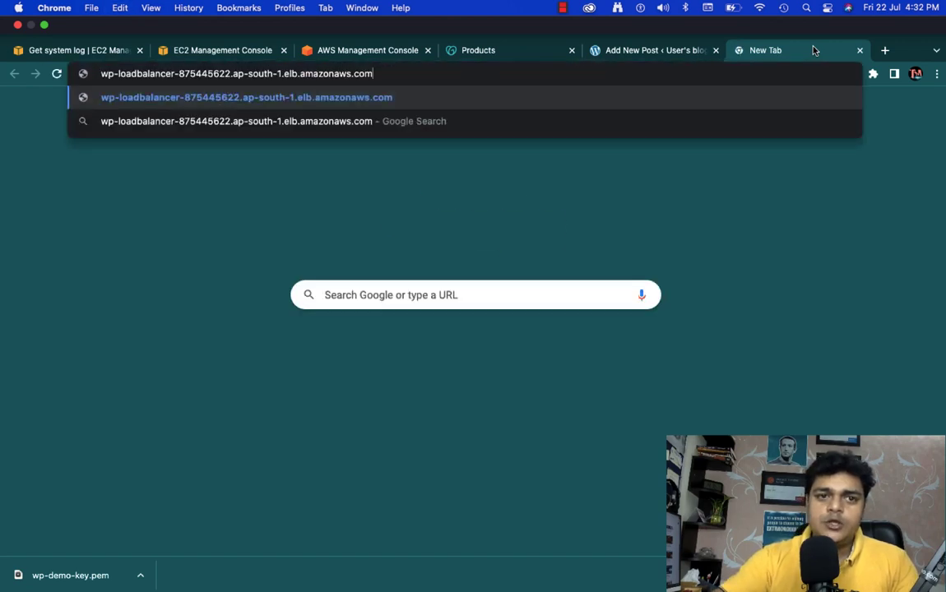
{"action": "key", "text": "Return"}
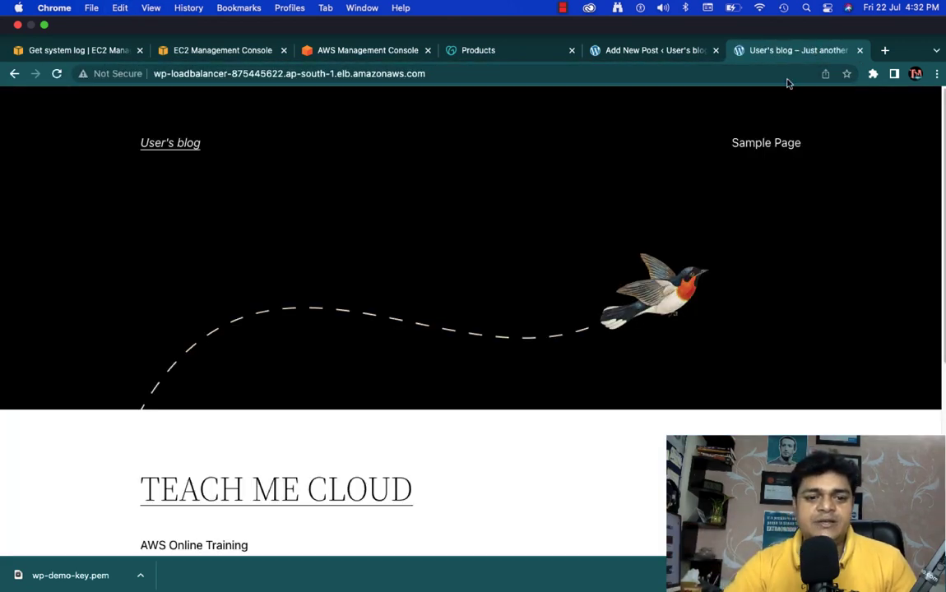
{"action": "scroll", "coordinate": [684, 334], "scroll_direction": "down", "scroll_amount": 5}
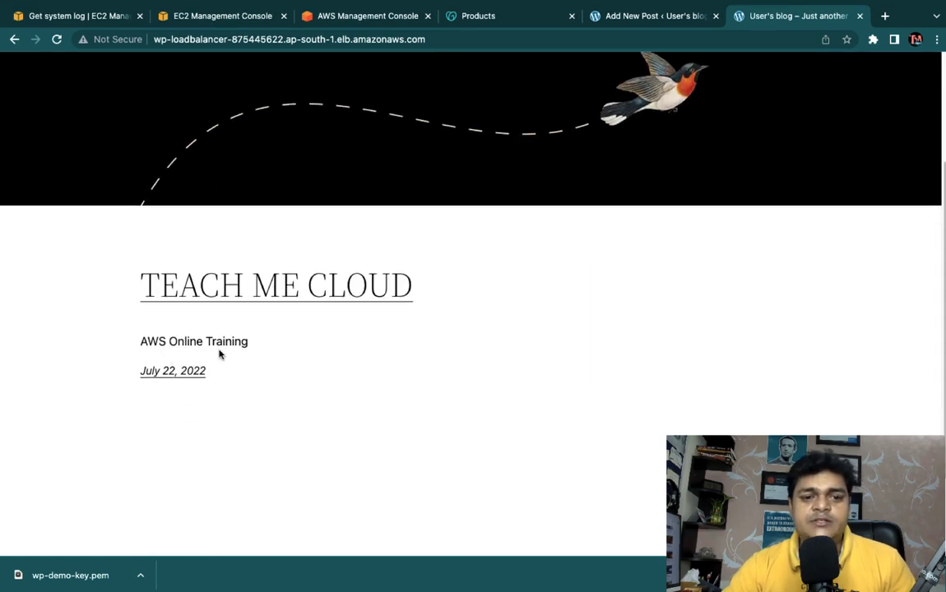
{"action": "scroll", "coordinate": [435, 150], "scroll_direction": "up", "scroll_amount": 4}
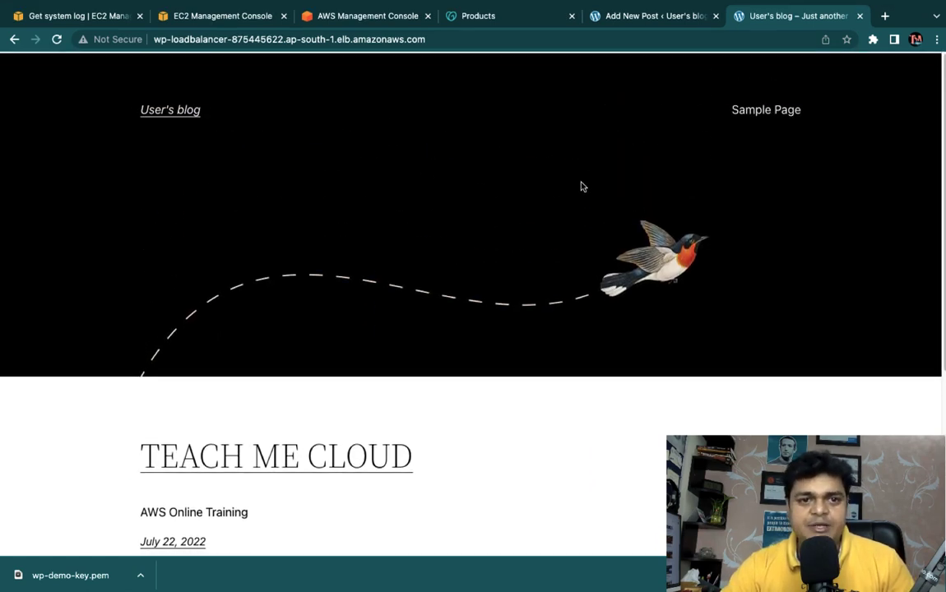
{"action": "scroll", "coordinate": [280, 496], "scroll_direction": "down", "scroll_amount": 1}
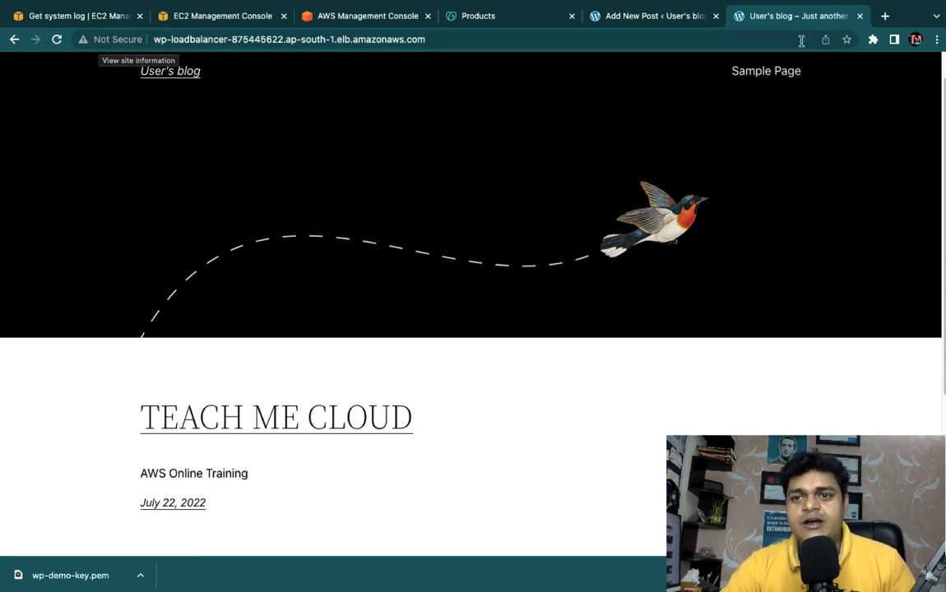
Close the blog page and the Add New Post page, and open the hosted zones list in Route 53.
{"action": "key", "text": "super+w"}
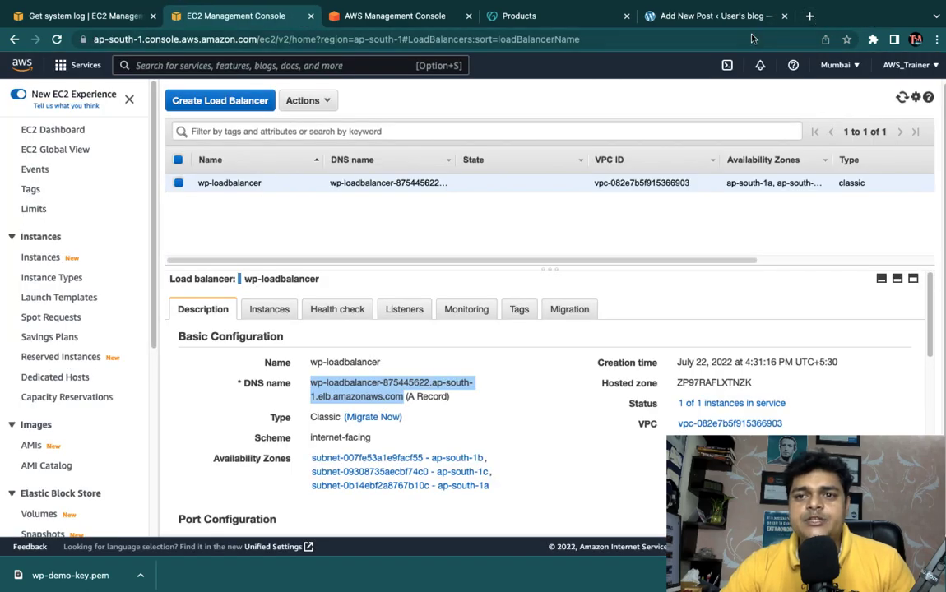
{"action": "middle_click", "coordinate": [707, 17]}
{"action": "left_click", "coordinate": [394, 17]}
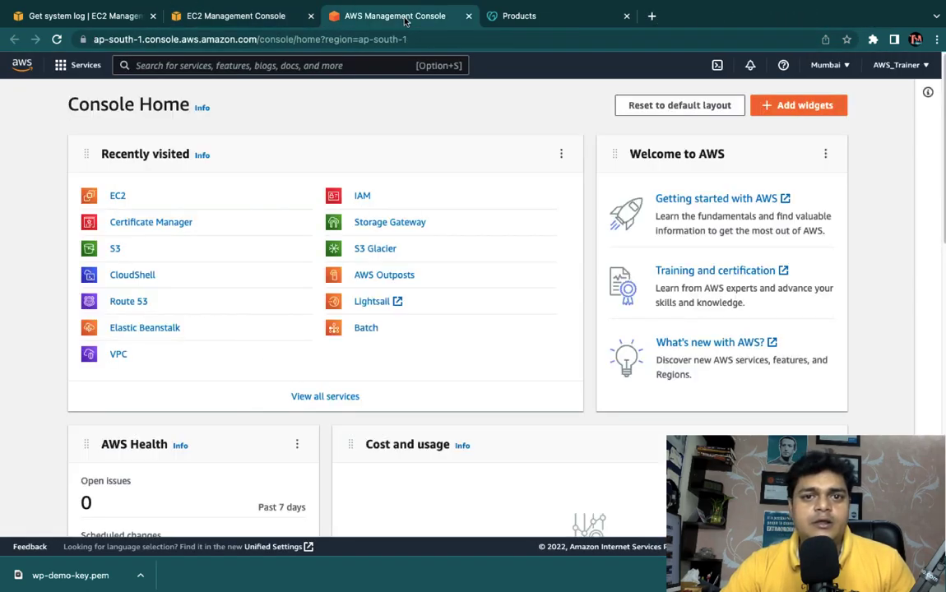
{"action": "left_click", "coordinate": [125, 301]}
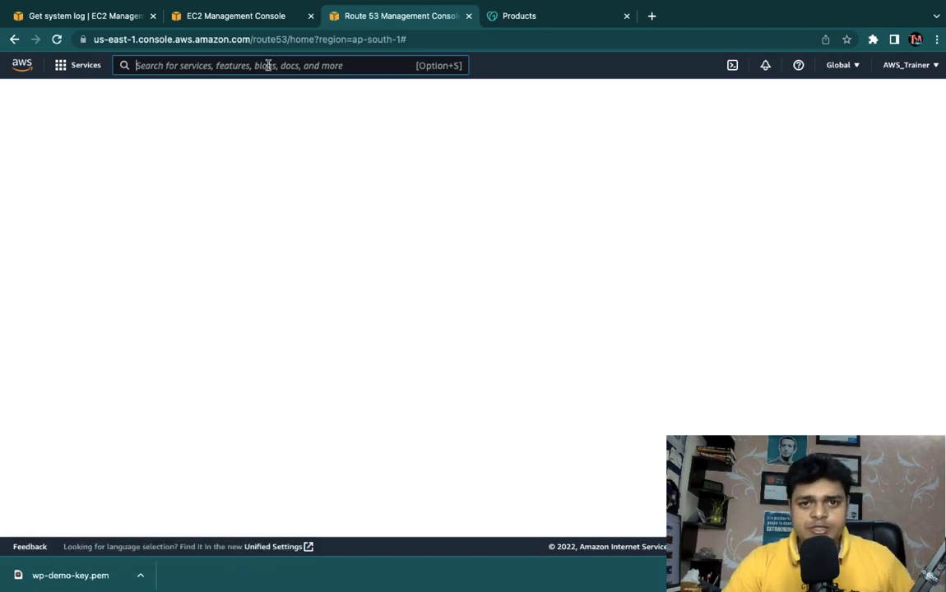
{"action": "left_click", "coordinate": [268, 65]}
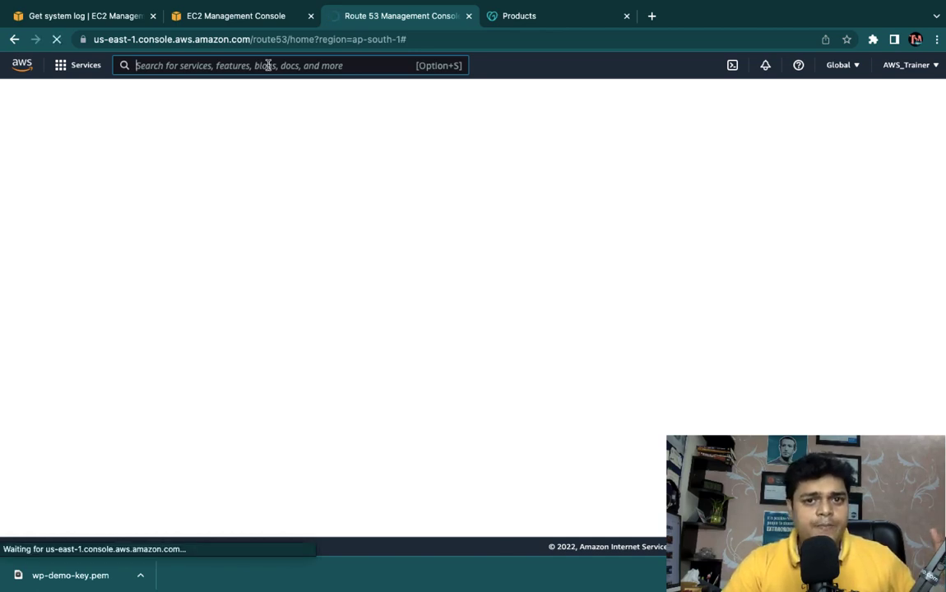
{"action": "left_click", "coordinate": [268, 65]}
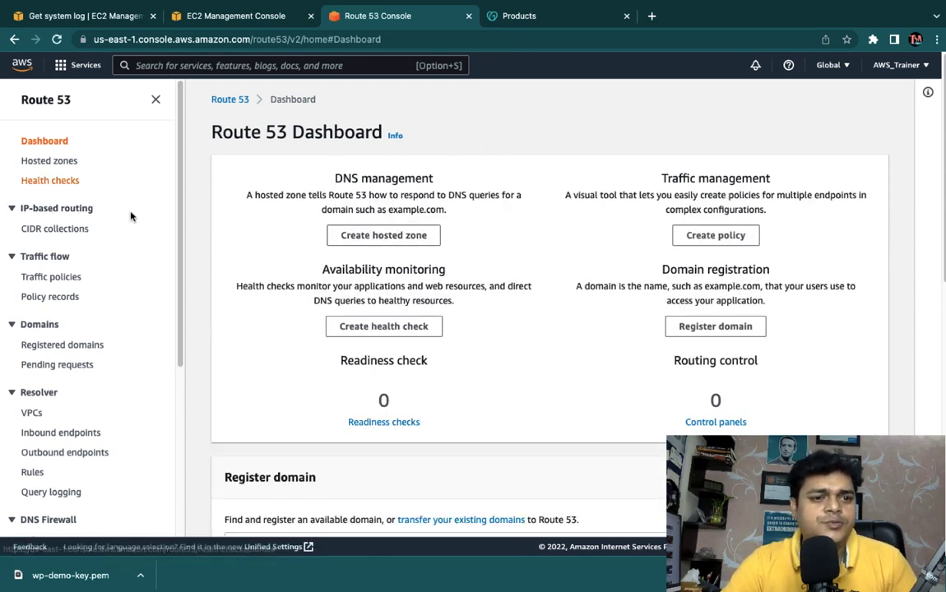
{"action": "left_click", "coordinate": [49, 162]}
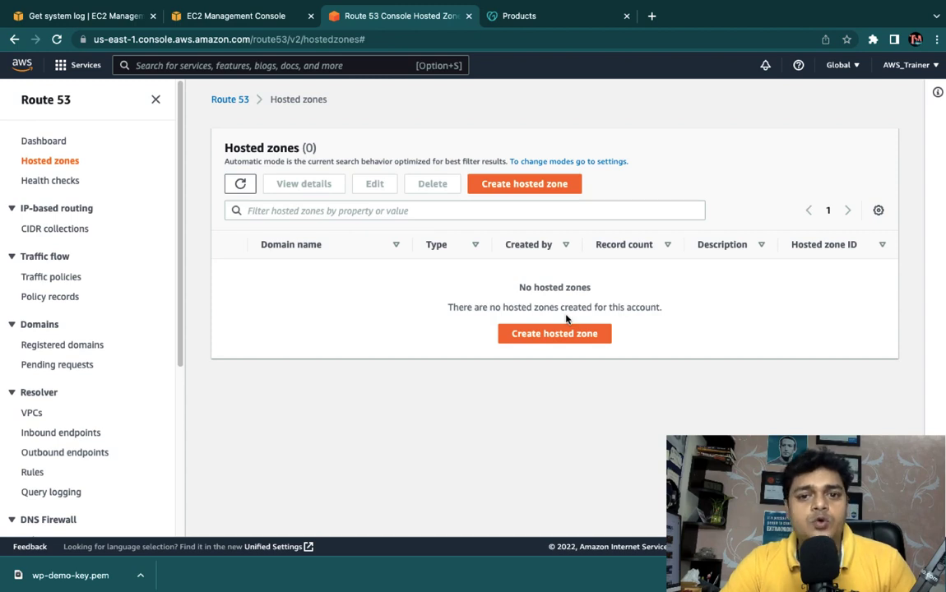
Start a new hosted zone and enter cloudkaksha.in as its domain name.
{"action": "left_click", "coordinate": [530, 186]}
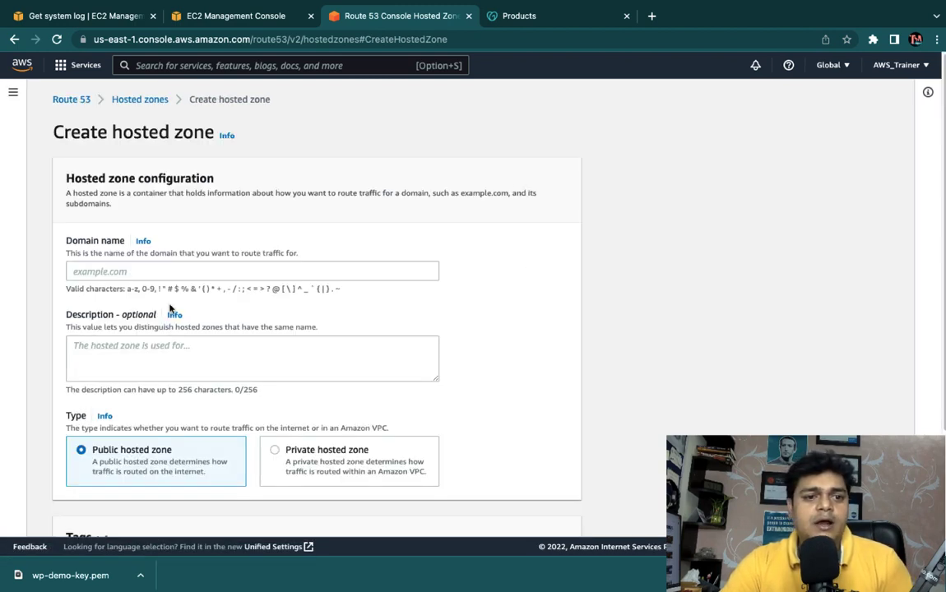
{"action": "left_click", "coordinate": [152, 278]}
{"action": "type", "text": "cloudkaksha.in"}
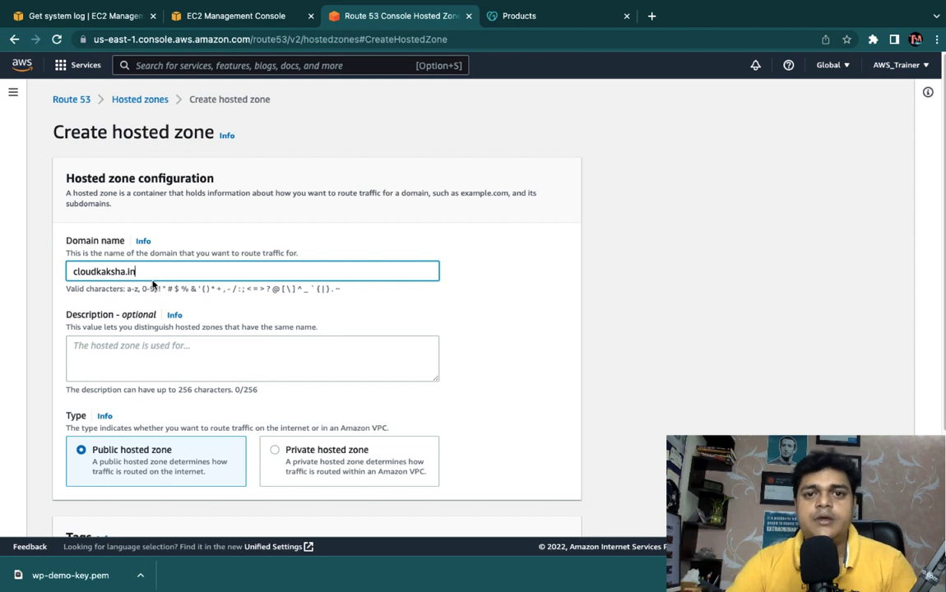
Copy cloudkaksha.in from the GoDaddy domains list and replace the hosted zone's domain name with it.
{"action": "left_click", "coordinate": [503, 16]}
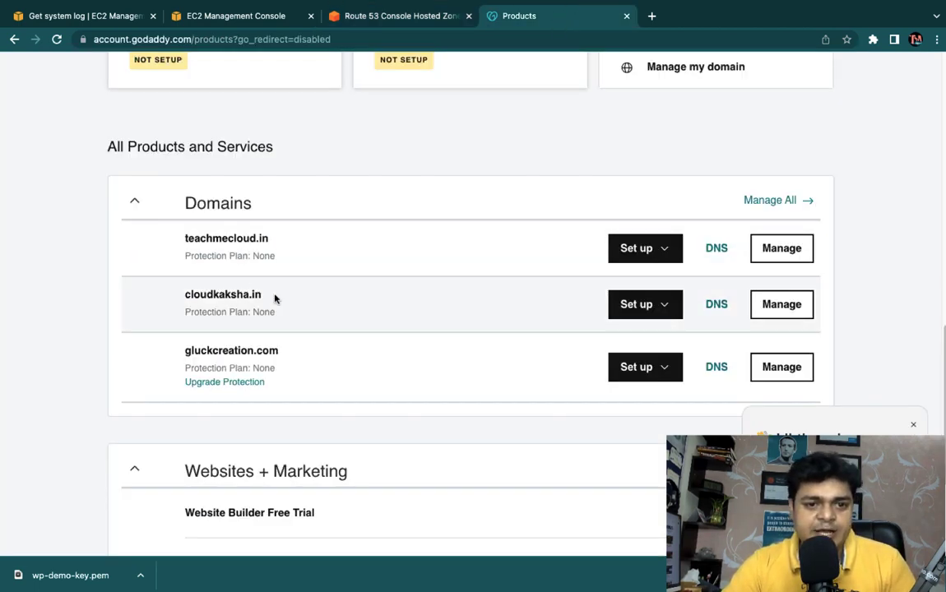
{"action": "left_click_drag", "start_coordinate": [275, 298], "coordinate": [184, 298]}
{"action": "right_click", "coordinate": [212, 297]}
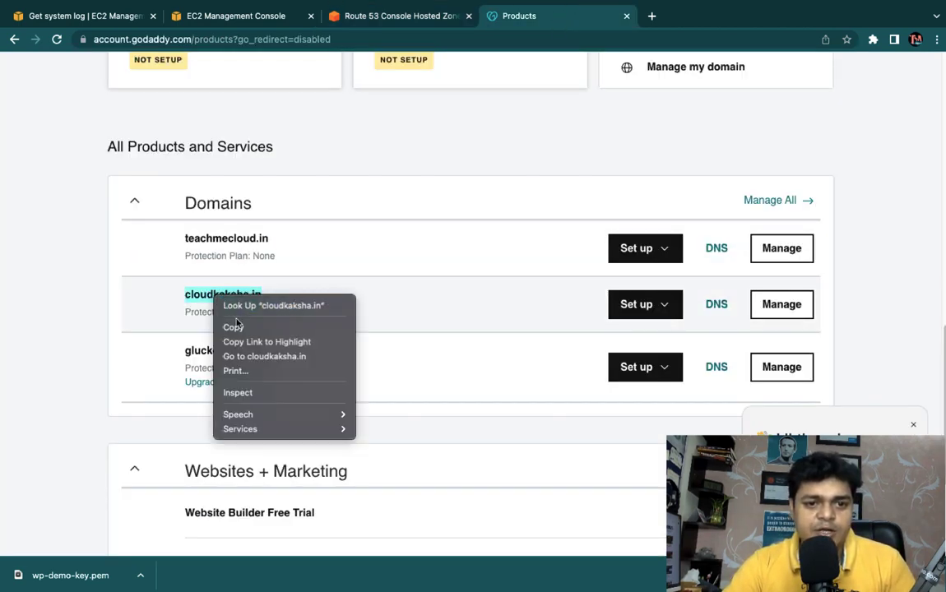
{"action": "left_click", "coordinate": [232, 325]}
{"action": "left_click", "coordinate": [406, 18]}
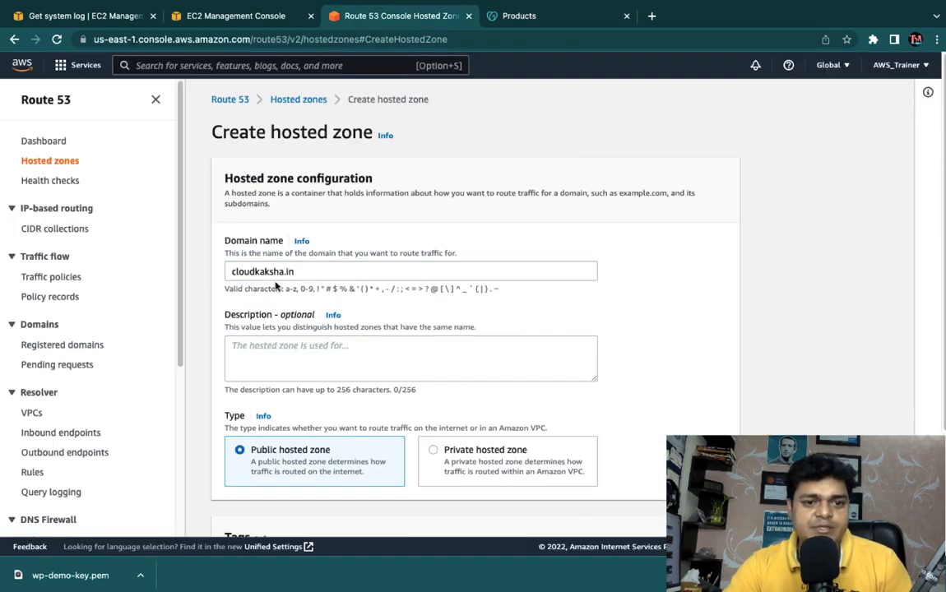
{"action": "left_click_drag", "start_coordinate": [315, 271], "coordinate": [152, 273]}
{"action": "key", "text": "super+v"}
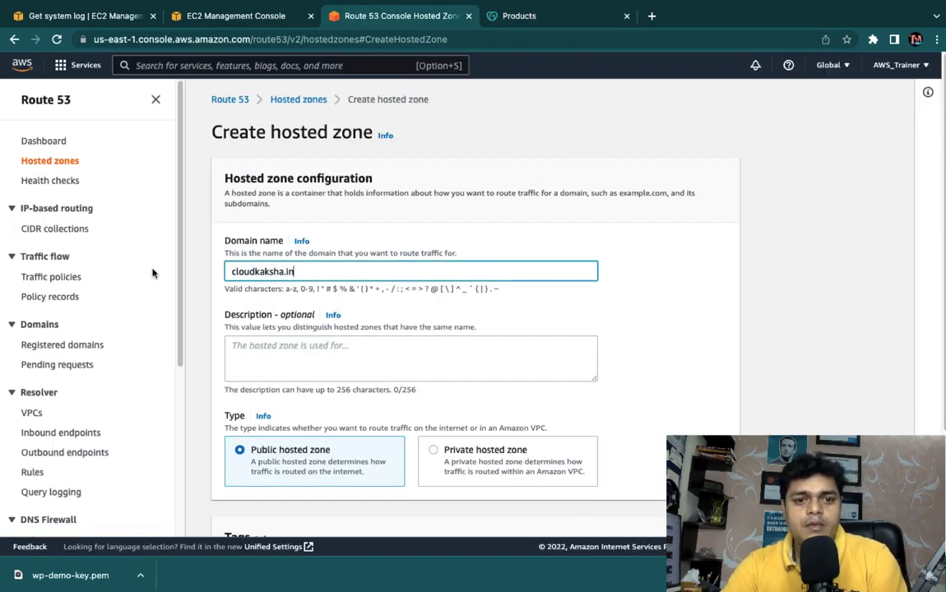
Leave the description empty, keep the public hosted zone type, create the zone without tags, and view its records.
{"action": "left_click", "coordinate": [319, 348]}
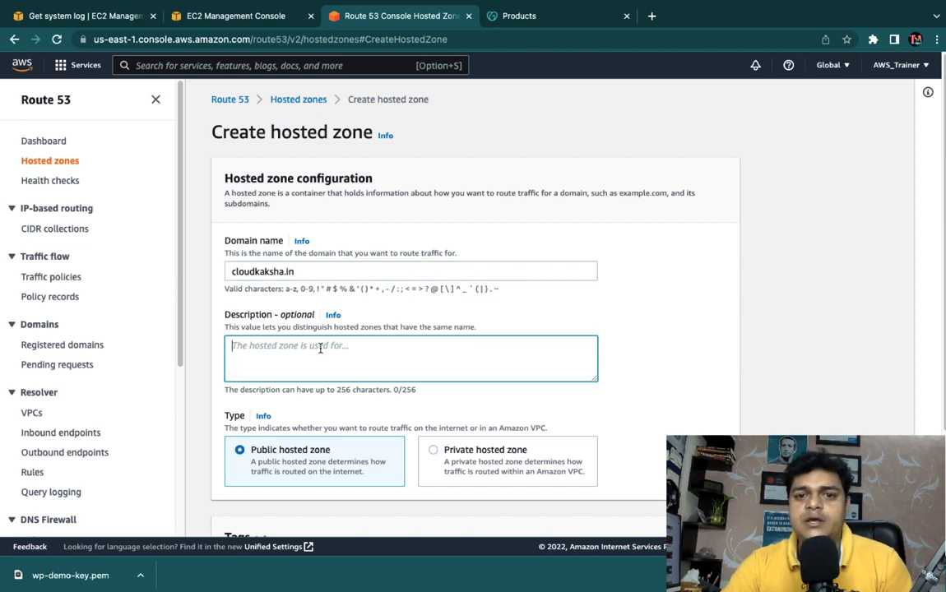
{"action": "scroll", "coordinate": [469, 335], "scroll_direction": "down", "scroll_amount": 4}
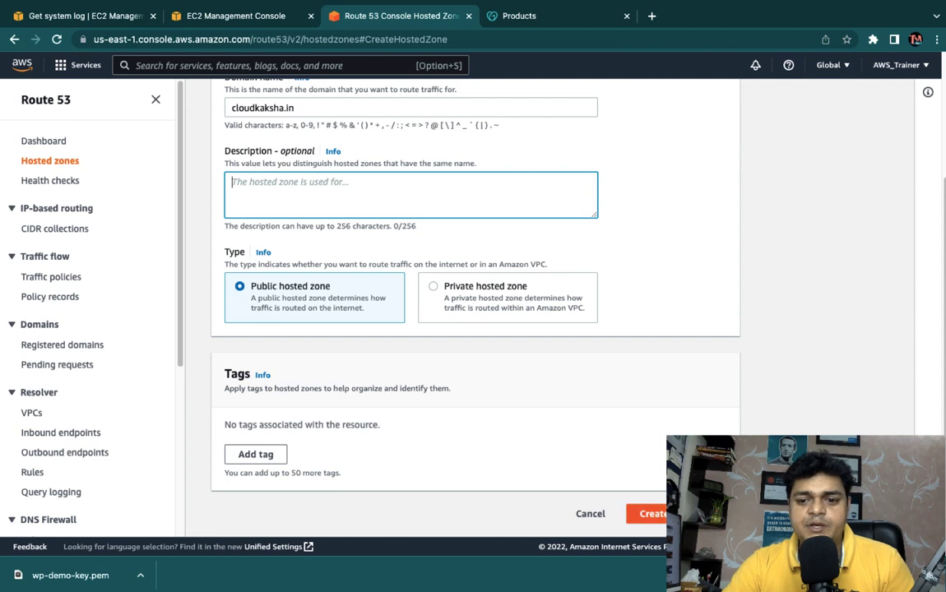
{"action": "left_click", "coordinate": [683, 514]}
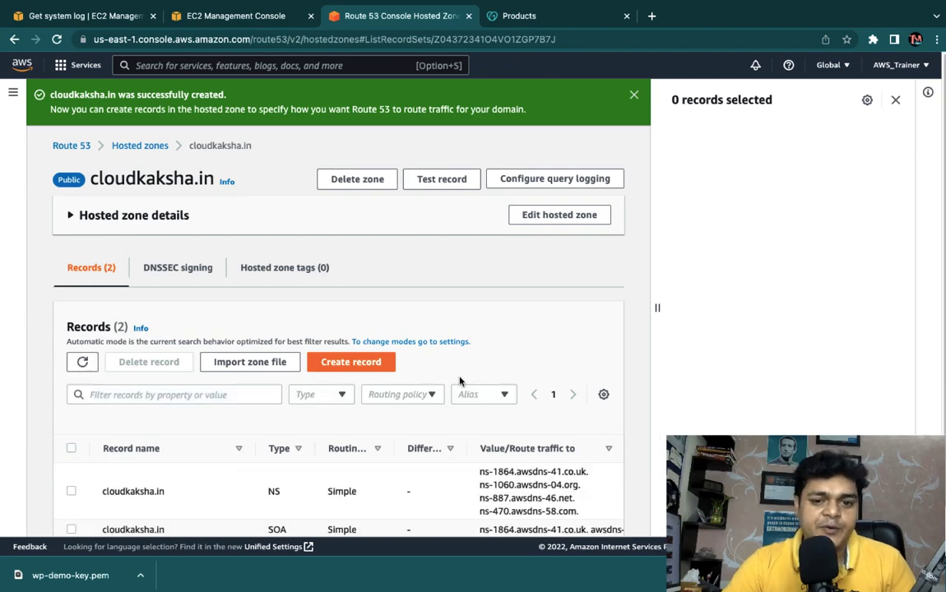
{"action": "scroll", "coordinate": [459, 381], "scroll_direction": "down", "scroll_amount": 2}
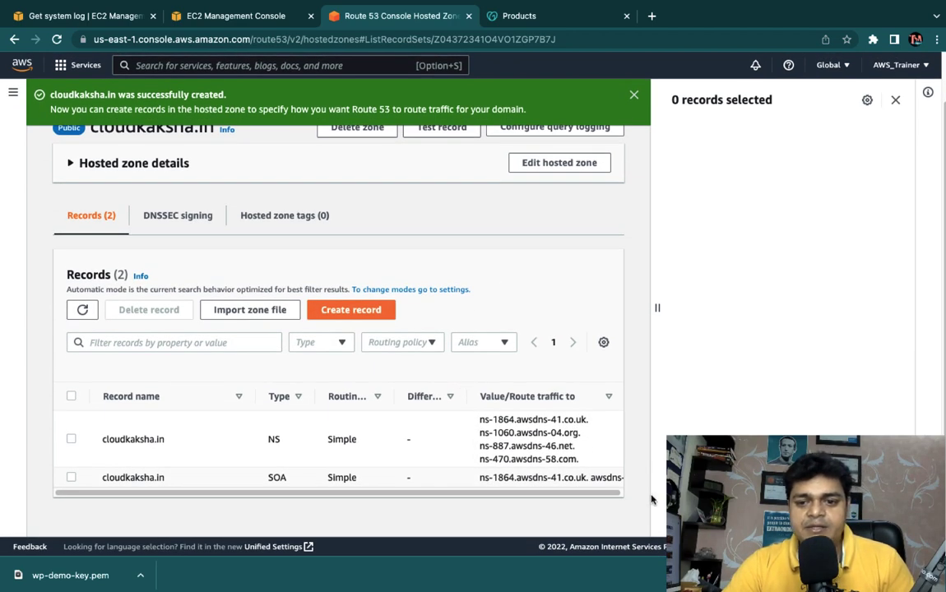
Close the record details pane and copy the first name server, ns-1864.awsdns-41.co.uk, from the hosted zone's NS record.
{"action": "left_click", "coordinate": [895, 99]}
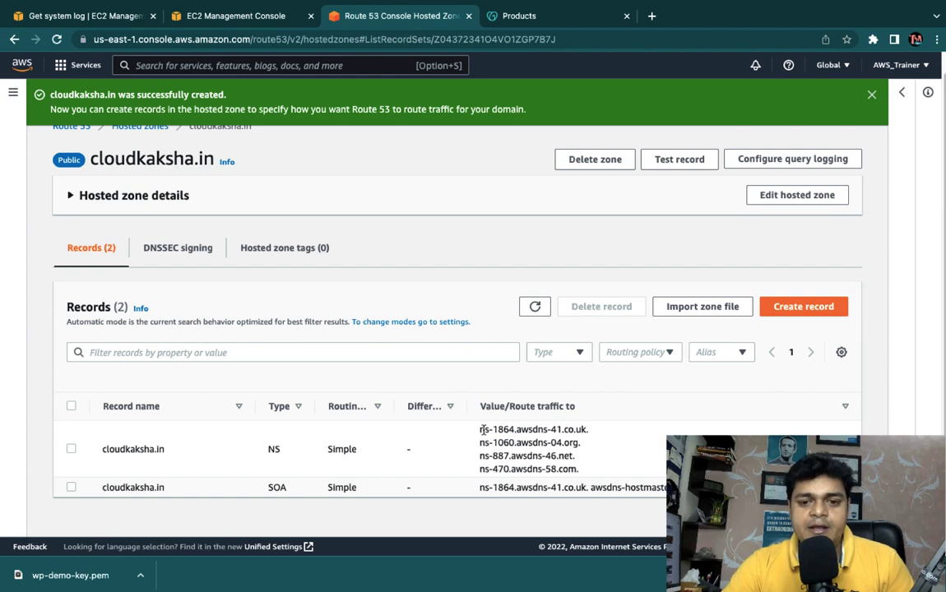
{"action": "left_click_drag", "start_coordinate": [478, 429], "coordinate": [584, 429]}
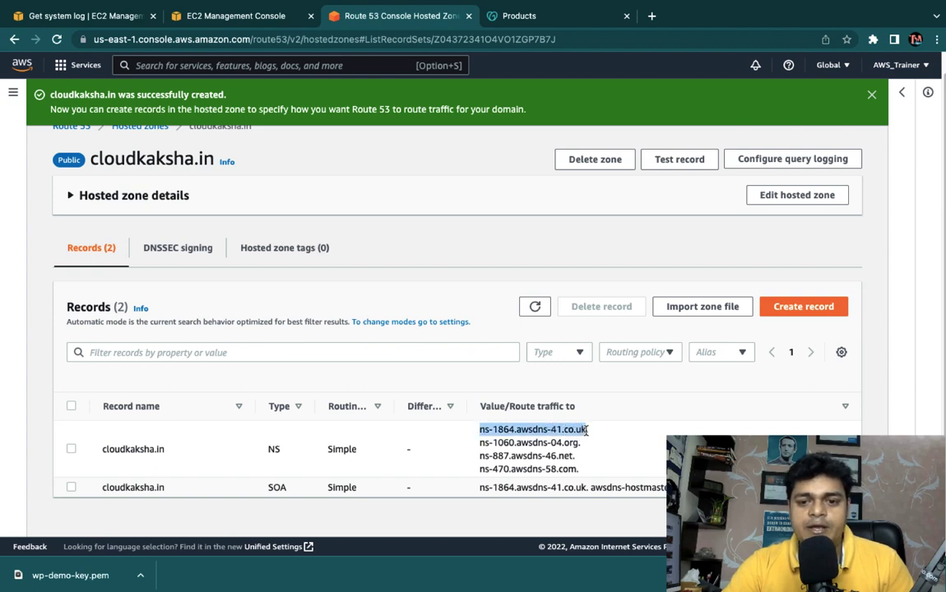
{"action": "right_click", "coordinate": [573, 430]}
{"action": "left_click", "coordinate": [609, 451]}
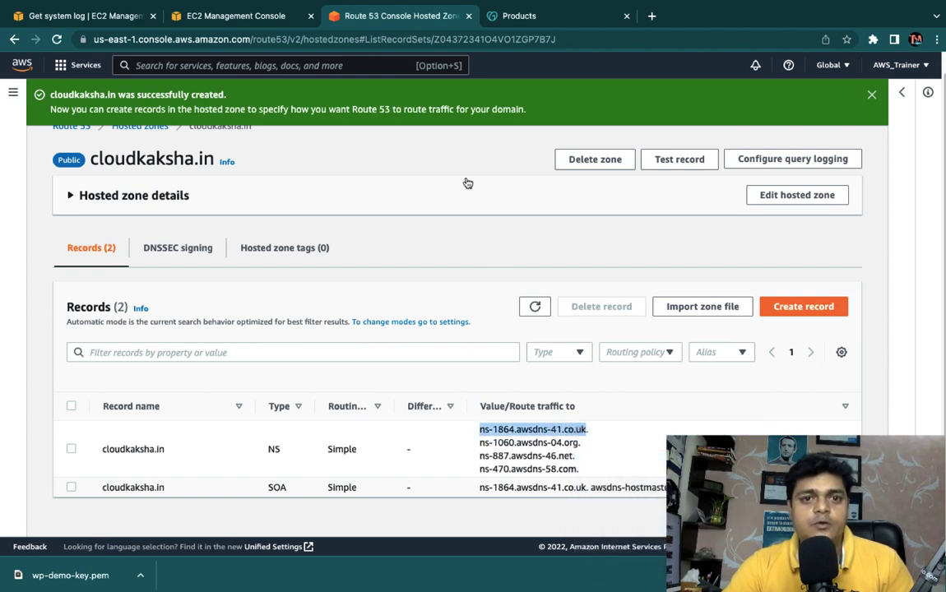
Switch to GoDaddy and open the domain management settings for cloudkaksha.in.
{"action": "left_click", "coordinate": [523, 25]}
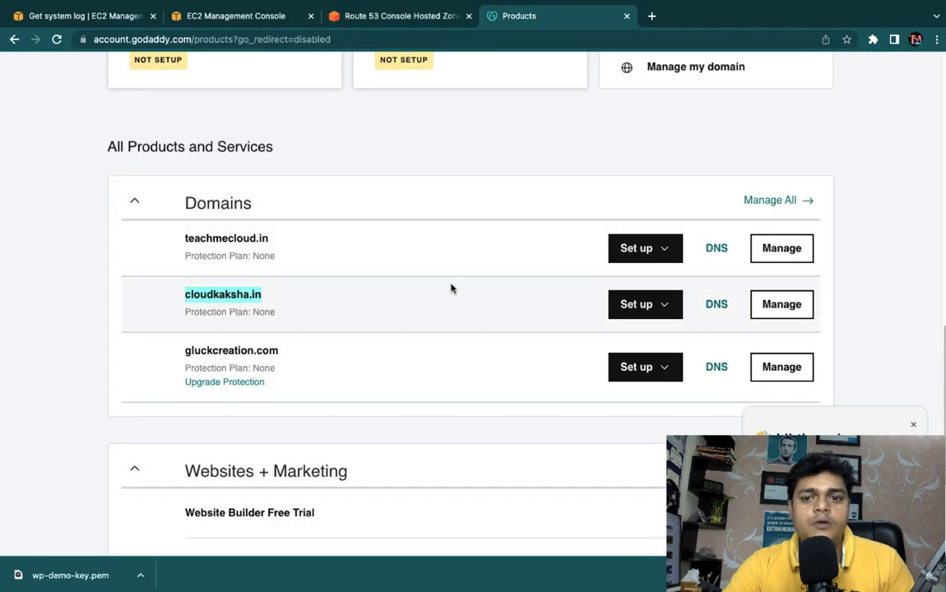
{"action": "left_click", "coordinate": [781, 306]}
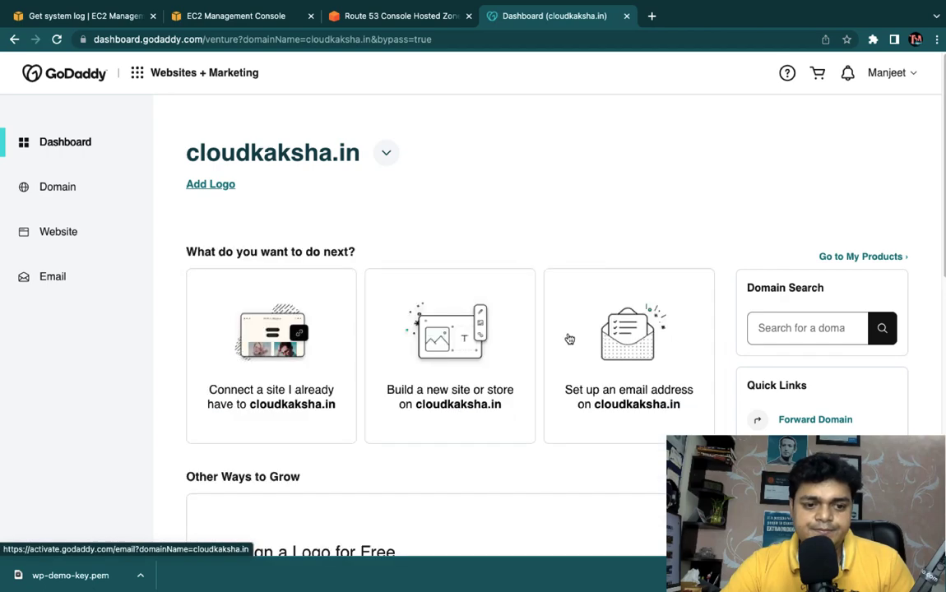
{"action": "scroll", "coordinate": [454, 450], "scroll_direction": "down", "scroll_amount": 8}
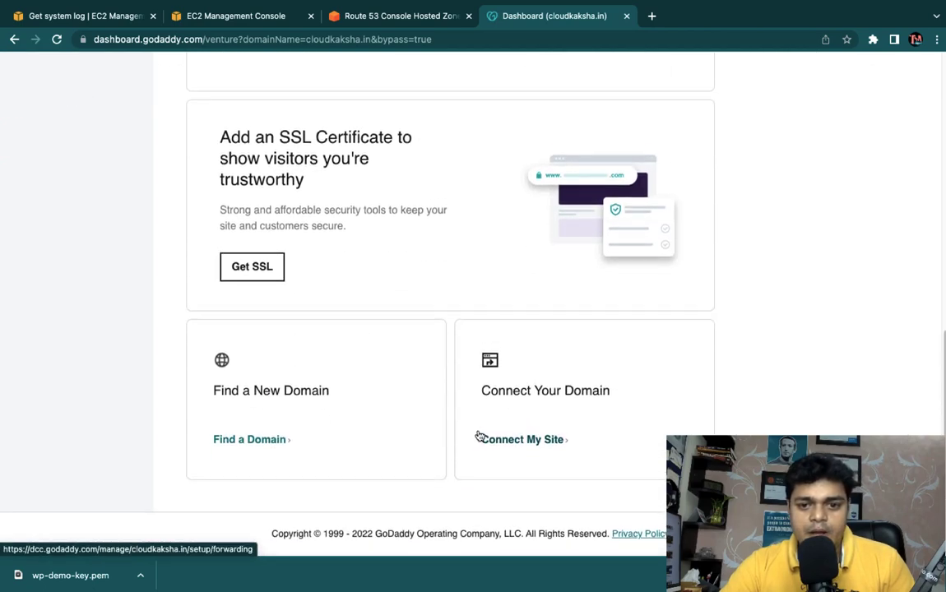
{"action": "scroll", "coordinate": [498, 476], "scroll_direction": "up", "scroll_amount": 5}
{"action": "scroll", "coordinate": [500, 477], "scroll_direction": "up", "scroll_amount": 3}
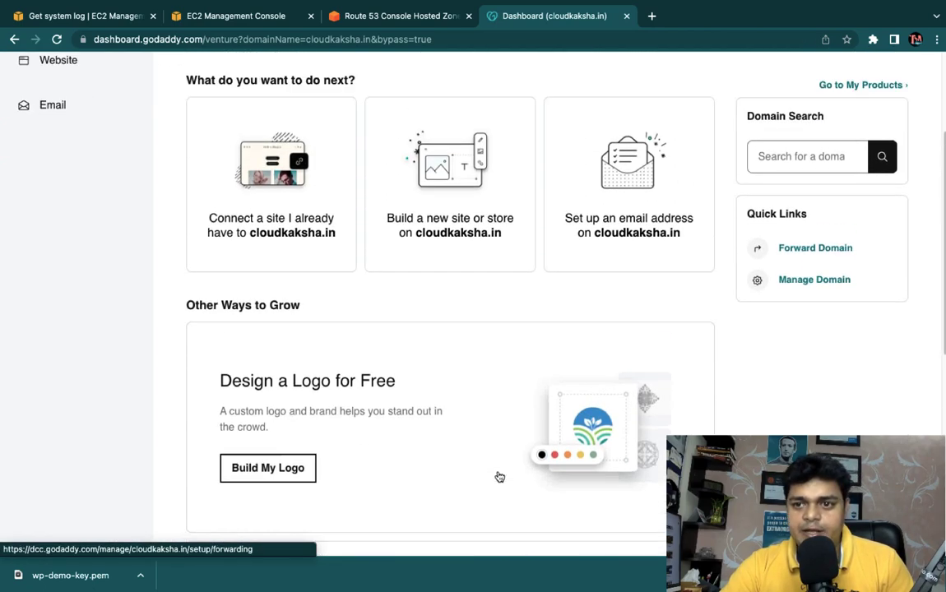
{"action": "left_click", "coordinate": [812, 326]}
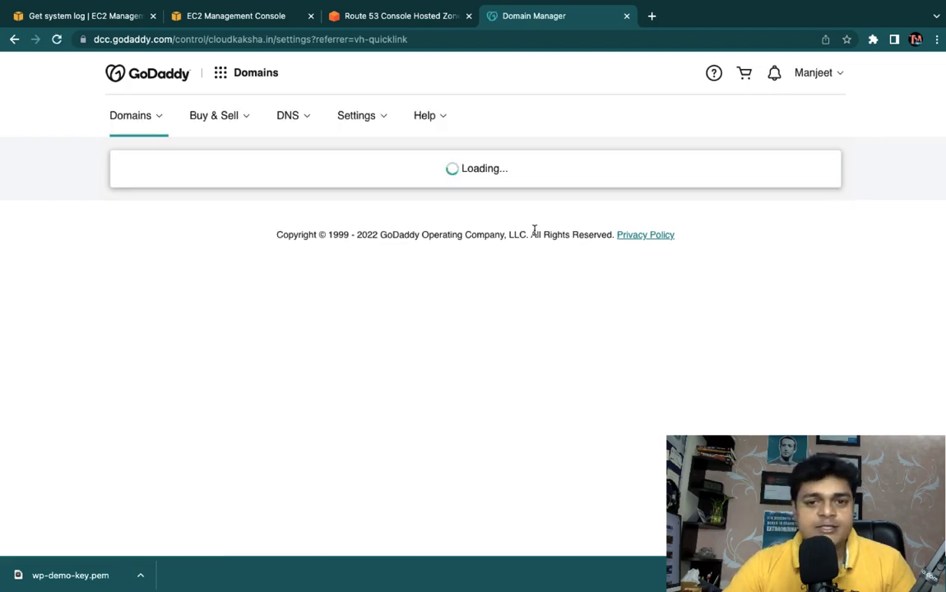
Open DNS management for cloudkaksha.in from the domain's additional settings.
{"action": "scroll", "coordinate": [509, 312], "scroll_direction": "down", "scroll_amount": 2}
{"action": "scroll", "coordinate": [509, 312], "scroll_direction": "down", "scroll_amount": 10}
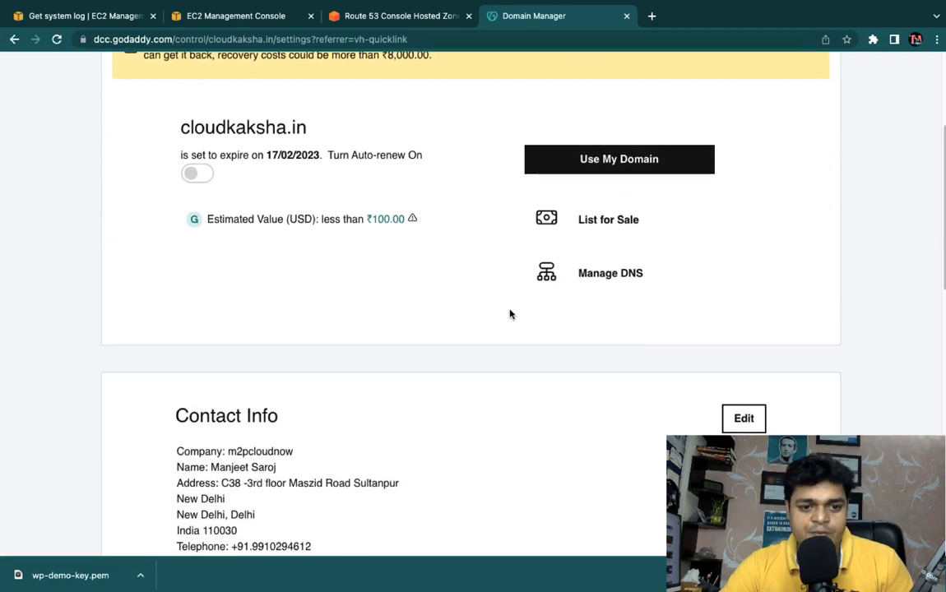
{"action": "scroll", "coordinate": [509, 312], "scroll_direction": "down", "scroll_amount": 5}
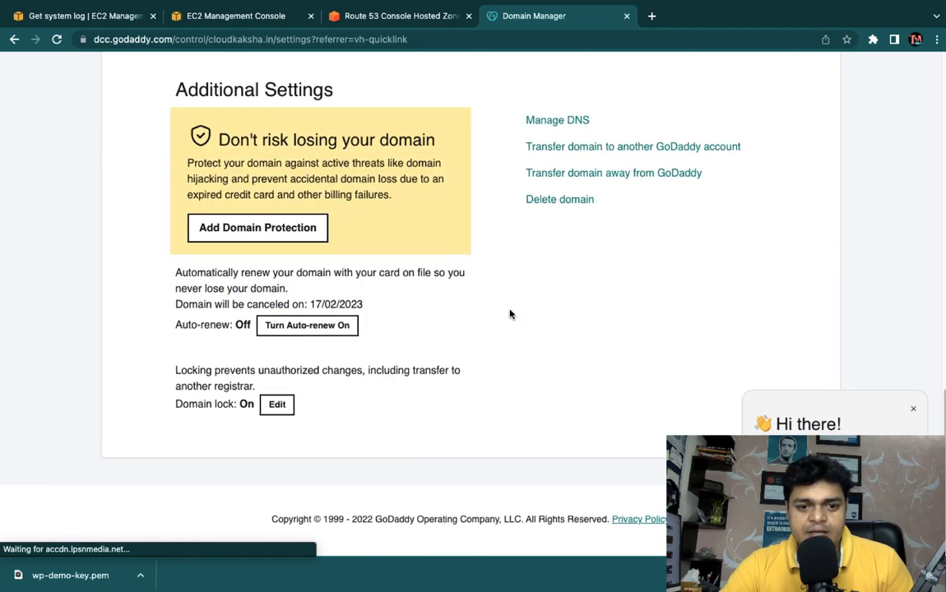
{"action": "scroll", "coordinate": [509, 312], "scroll_direction": "up", "scroll_amount": 8}
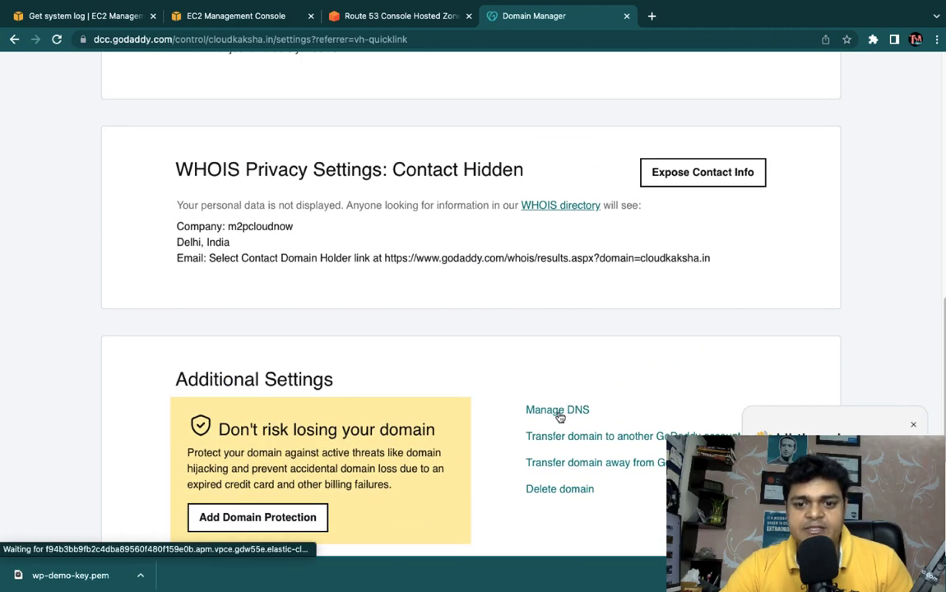
{"action": "left_click", "coordinate": [558, 408]}
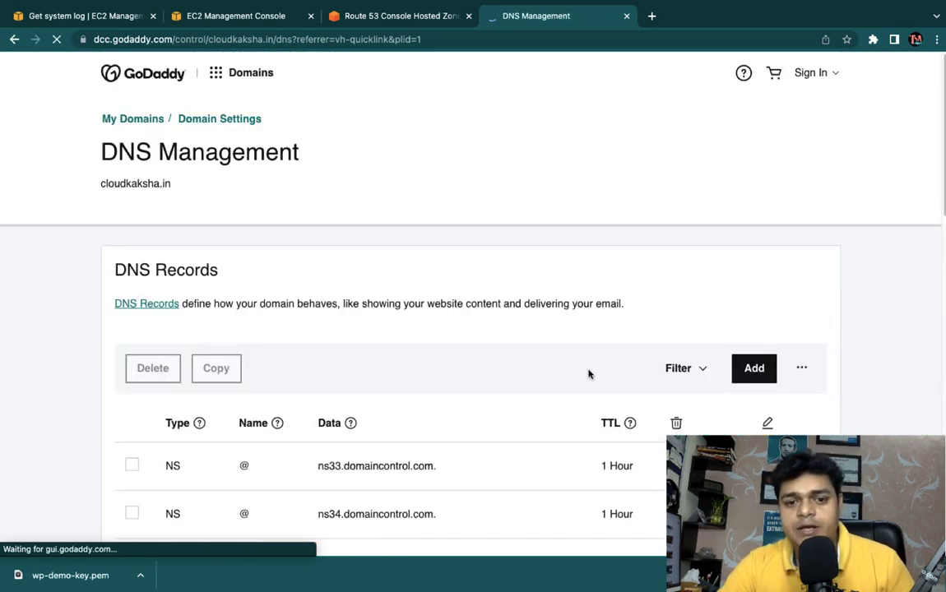
Change the domain's nameservers to custom ones and enter ns-1864.awsdns-41.co.uk as the first nameserver.
{"action": "scroll", "coordinate": [588, 374], "scroll_direction": "down", "scroll_amount": 10}
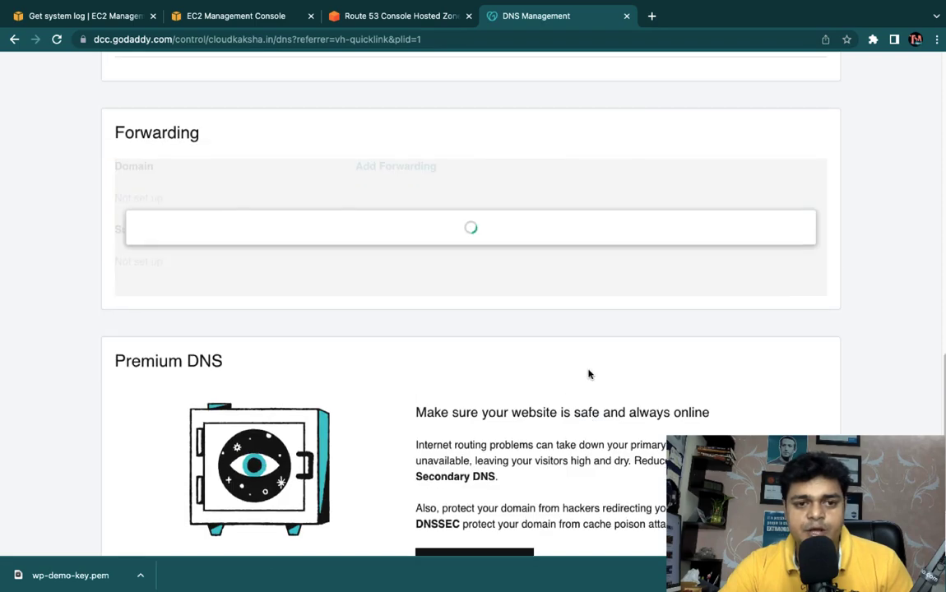
{"action": "scroll", "coordinate": [588, 374], "scroll_direction": "down", "scroll_amount": 3}
{"action": "scroll", "coordinate": [588, 374], "scroll_direction": "up", "scroll_amount": 5}
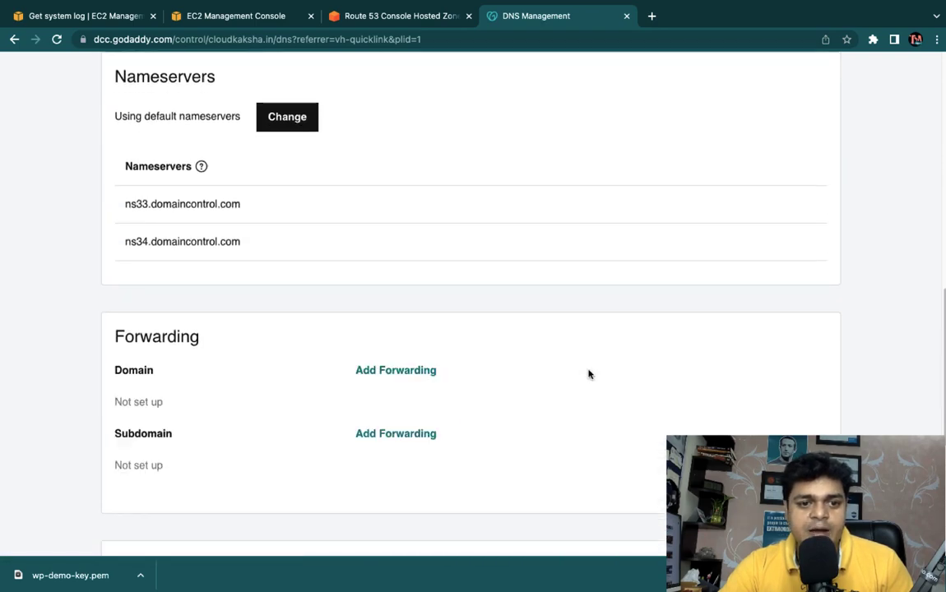
{"action": "scroll", "coordinate": [183, 364], "scroll_direction": "up", "scroll_amount": 2}
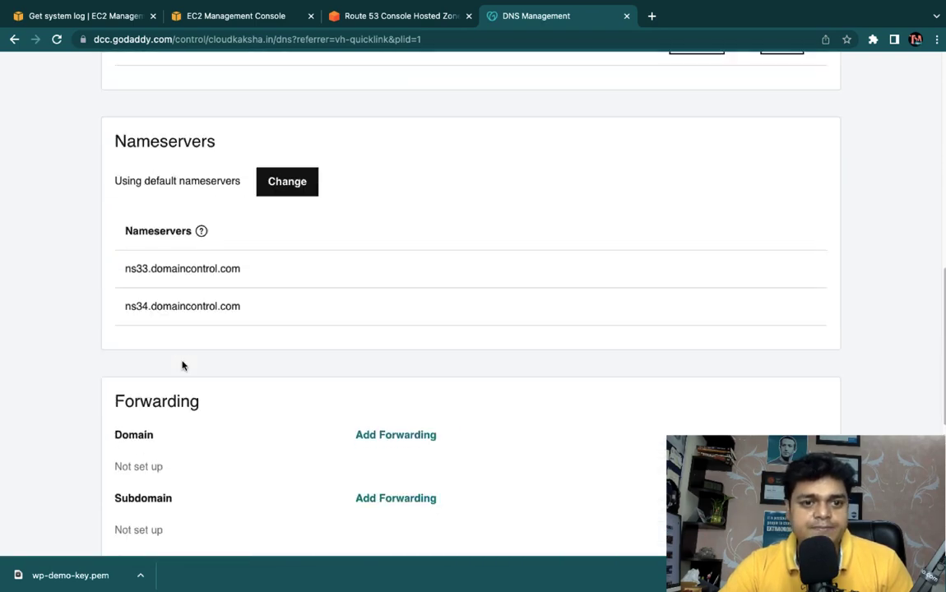
{"action": "left_click", "coordinate": [290, 194]}
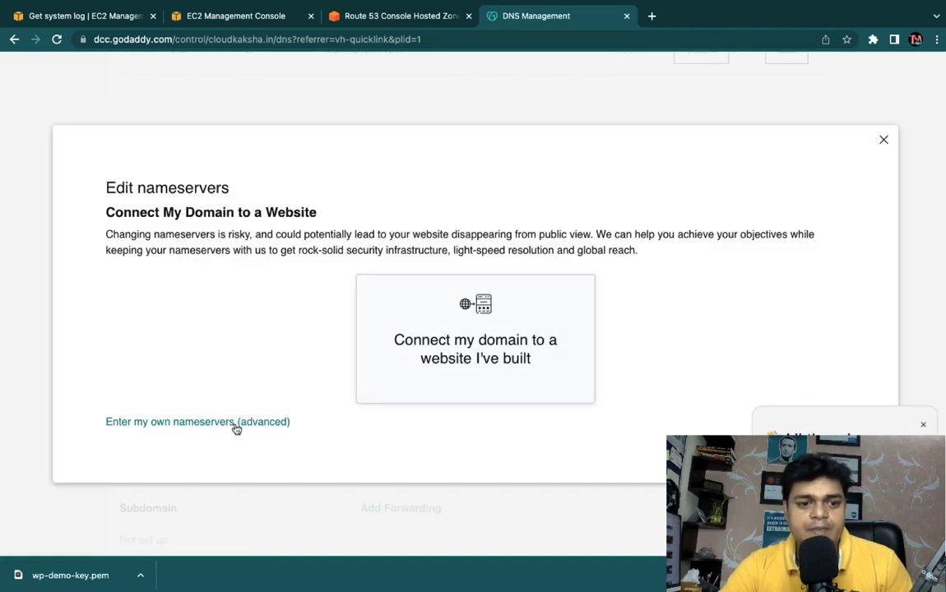
{"action": "left_click", "coordinate": [155, 424]}
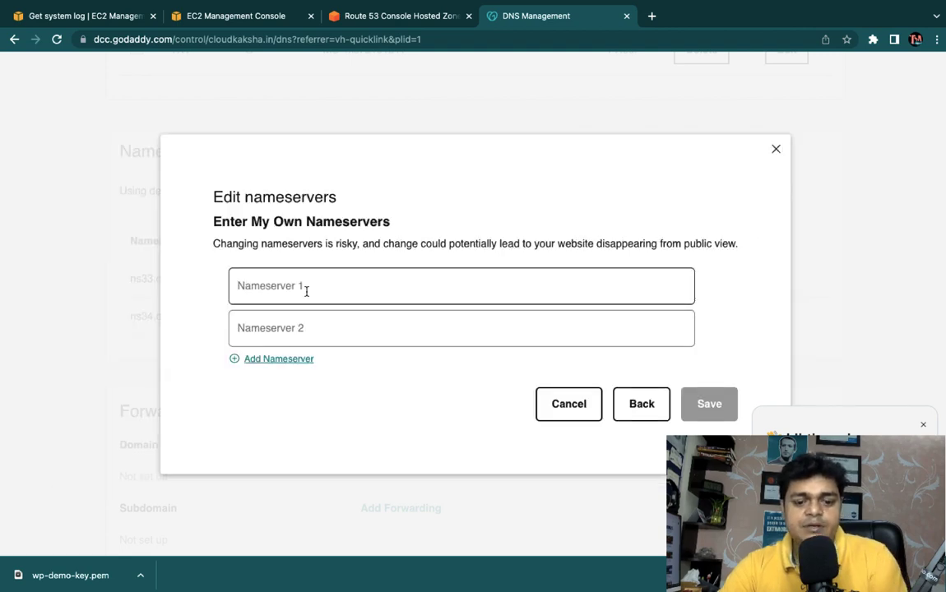
{"action": "type", "text": "ns-1864.awsdns-41.co.uk"}
Copy ns-1060.awsdns-04.org from the Route 53 NS record into GoDaddy's second nameserver and add two more nameserver fields.
{"action": "left_click", "coordinate": [367, 327]}
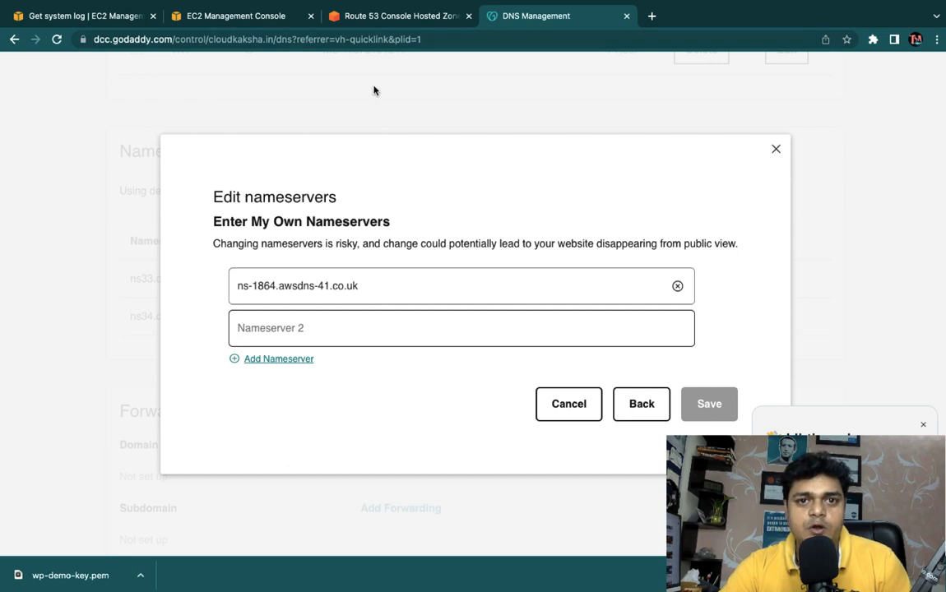
{"action": "left_click", "coordinate": [387, 16]}
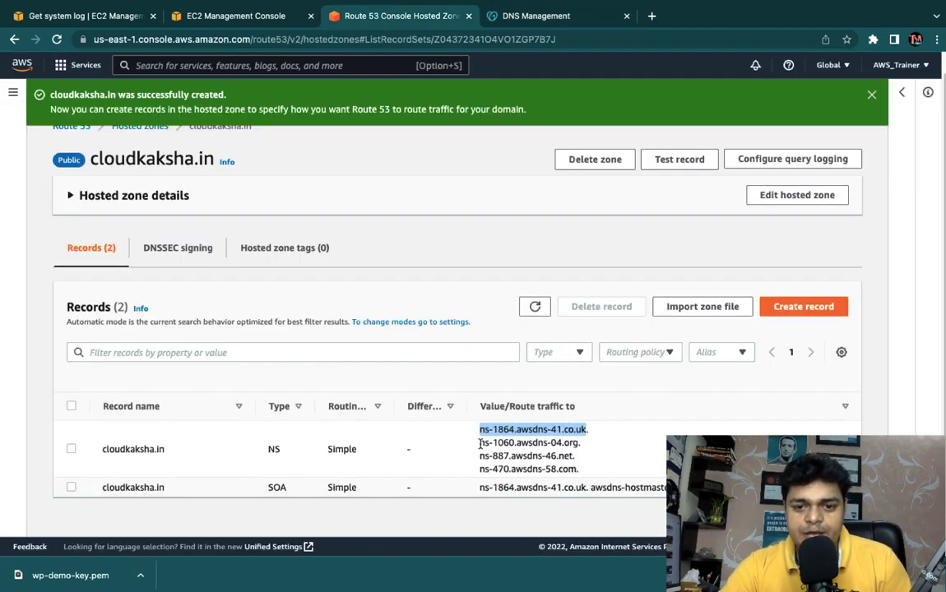
{"action": "left_click_drag", "start_coordinate": [480, 443], "coordinate": [578, 443]}
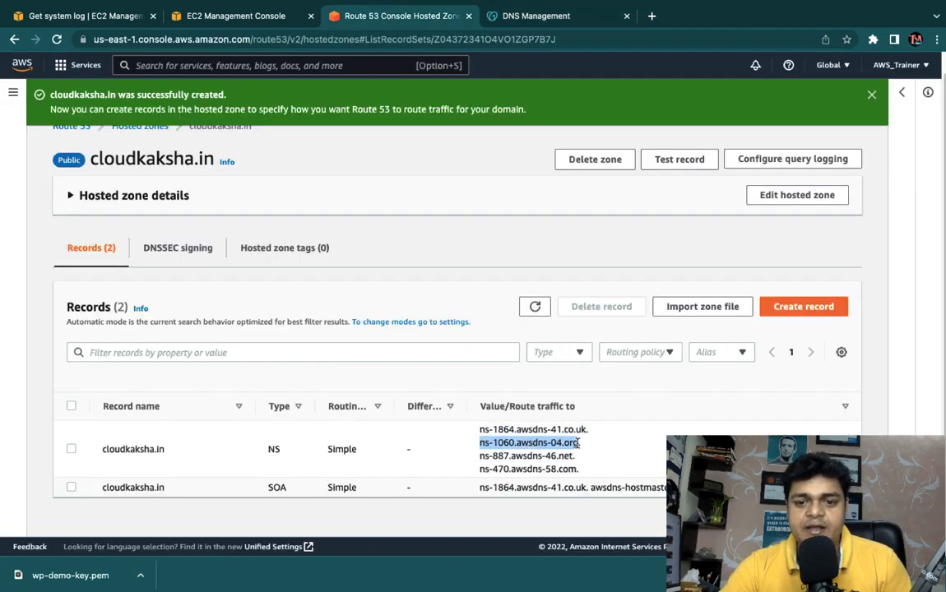
{"action": "right_click", "coordinate": [573, 443]}
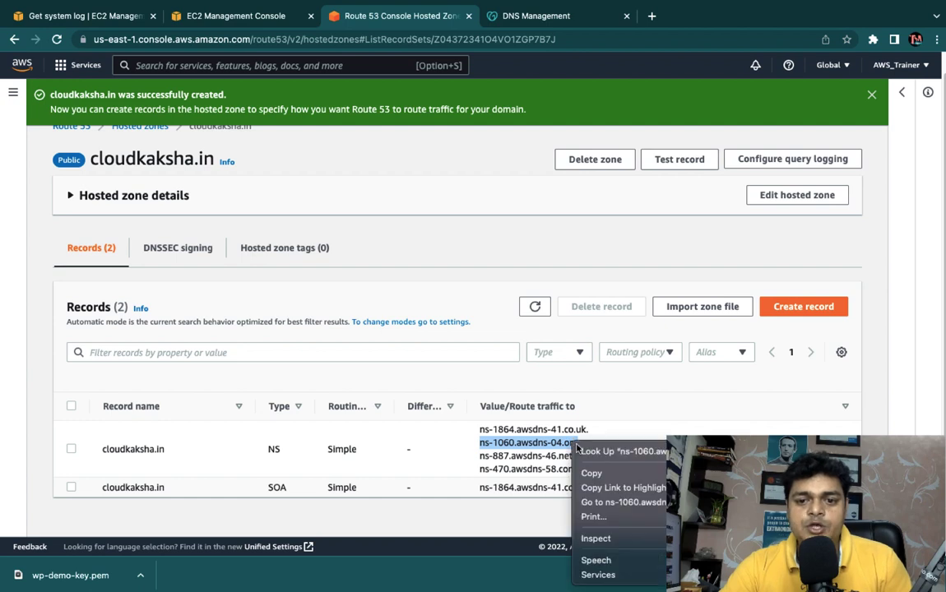
{"action": "left_click", "coordinate": [596, 483]}
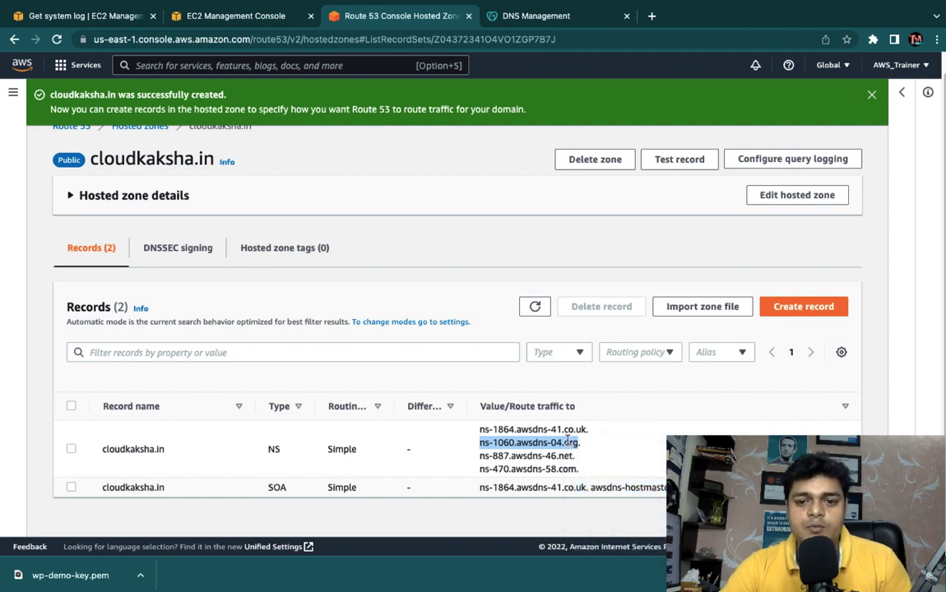
{"action": "right_click", "coordinate": [567, 441]}
{"action": "left_click", "coordinate": [588, 467]}
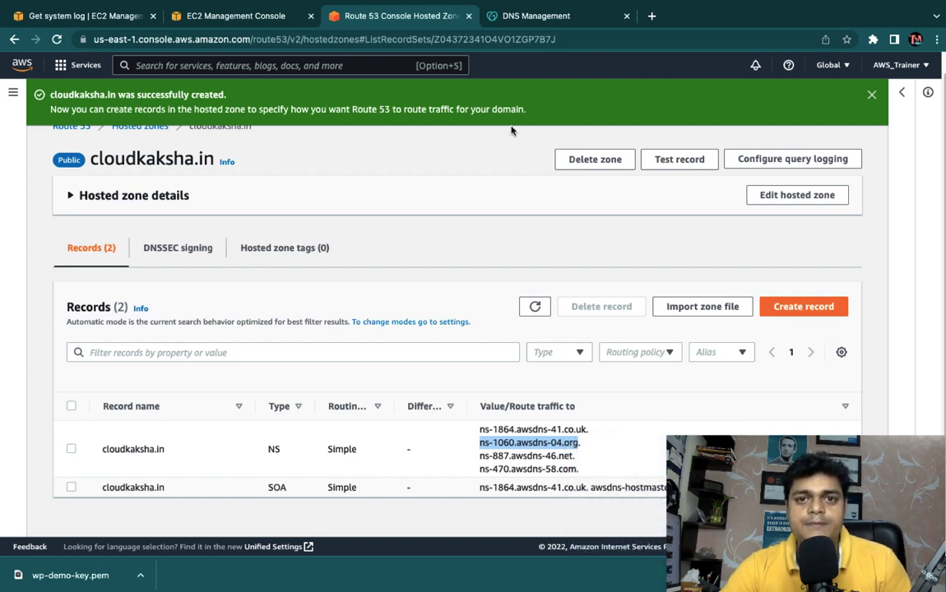
{"action": "left_click", "coordinate": [484, 15]}
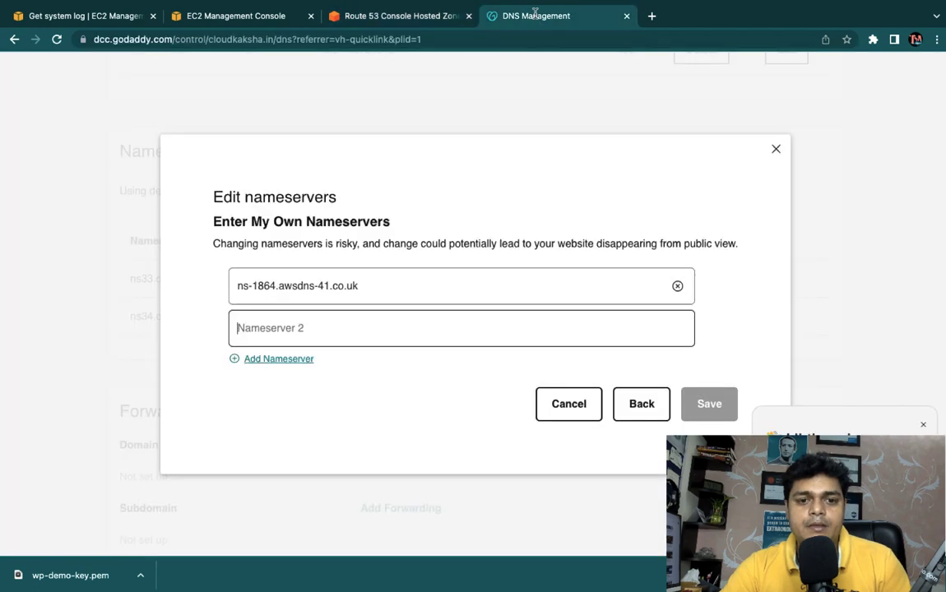
{"action": "left_click", "coordinate": [345, 329]}
{"action": "key", "text": "ctrl+v"}
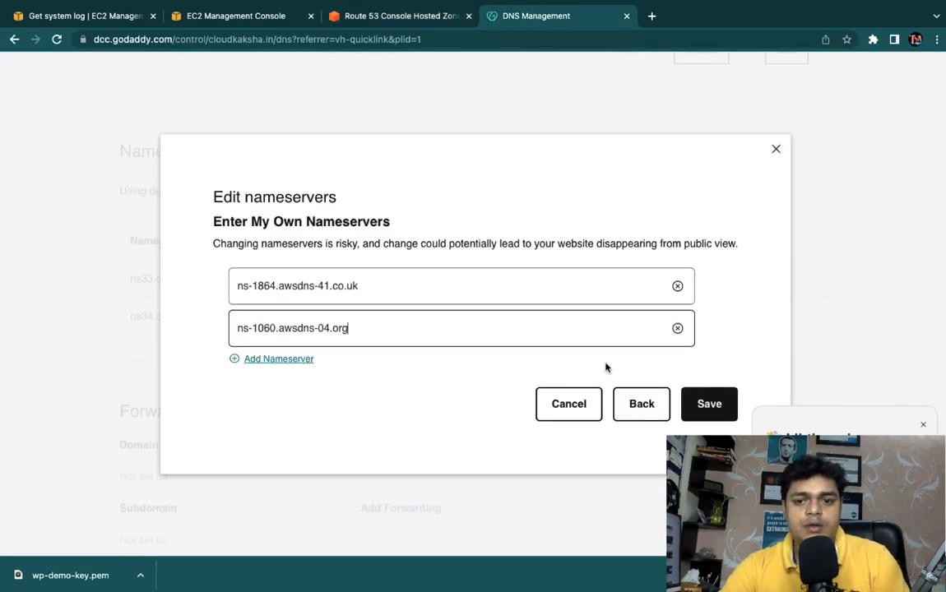
{"action": "left_click", "coordinate": [268, 360]}
{"action": "left_click", "coordinate": [278, 381]}
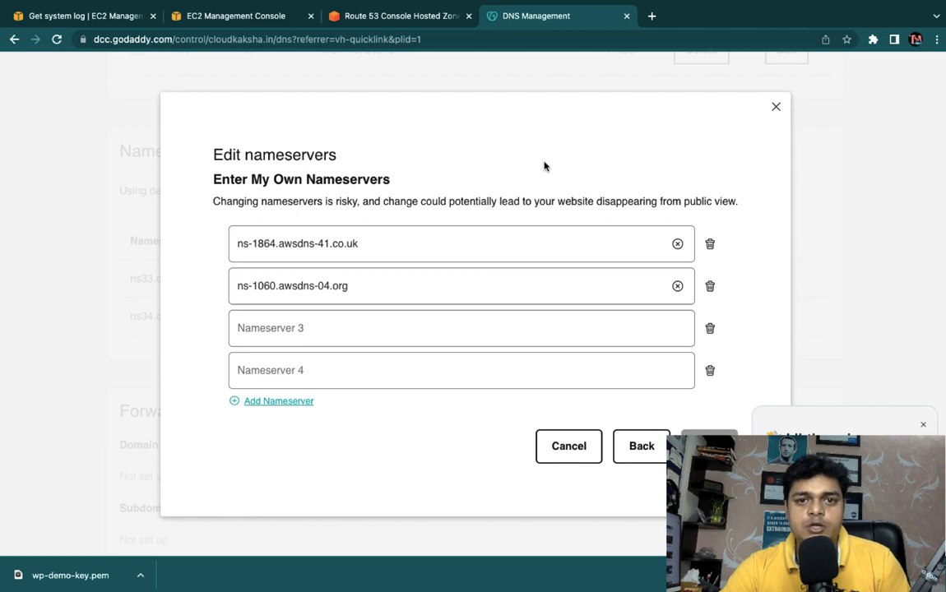
Switch to Route 53 and copy the third name server, ns-887.awsdns-46.net, from the cloudkaksha.in NS record.
{"action": "left_click", "coordinate": [399, 16]}
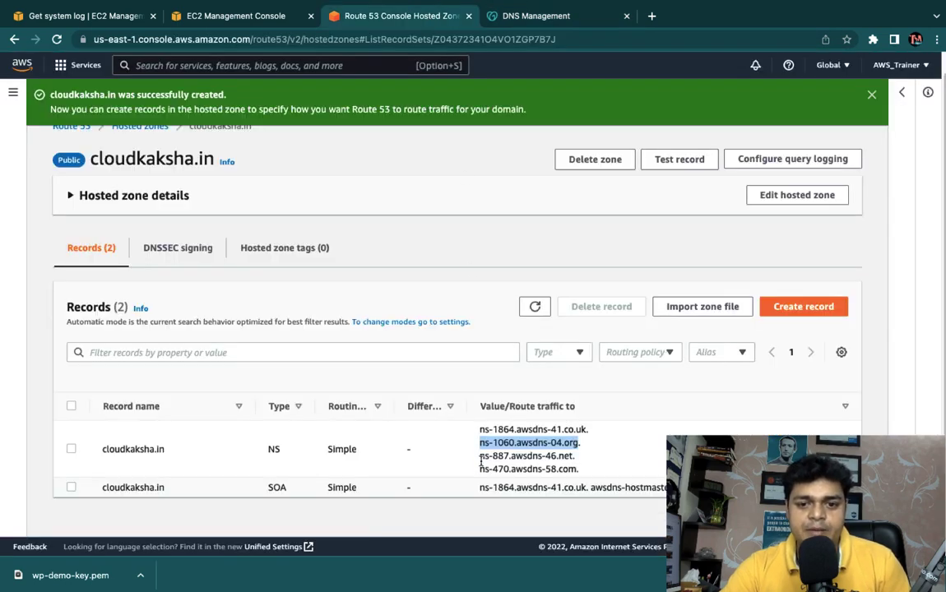
{"action": "left_click_drag", "start_coordinate": [480, 456], "coordinate": [573, 455]}
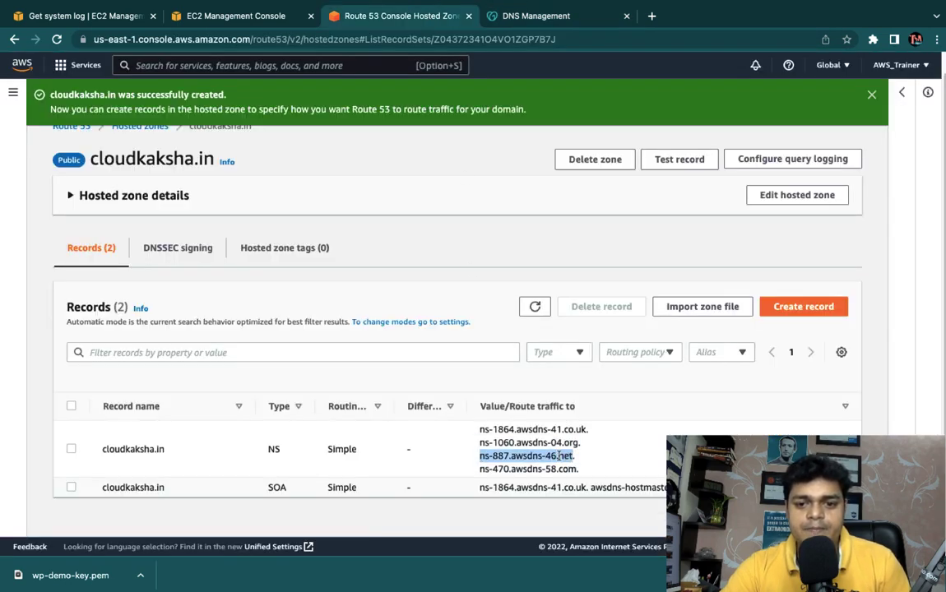
{"action": "right_click", "coordinate": [559, 456]}
{"action": "left_click", "coordinate": [580, 477]}
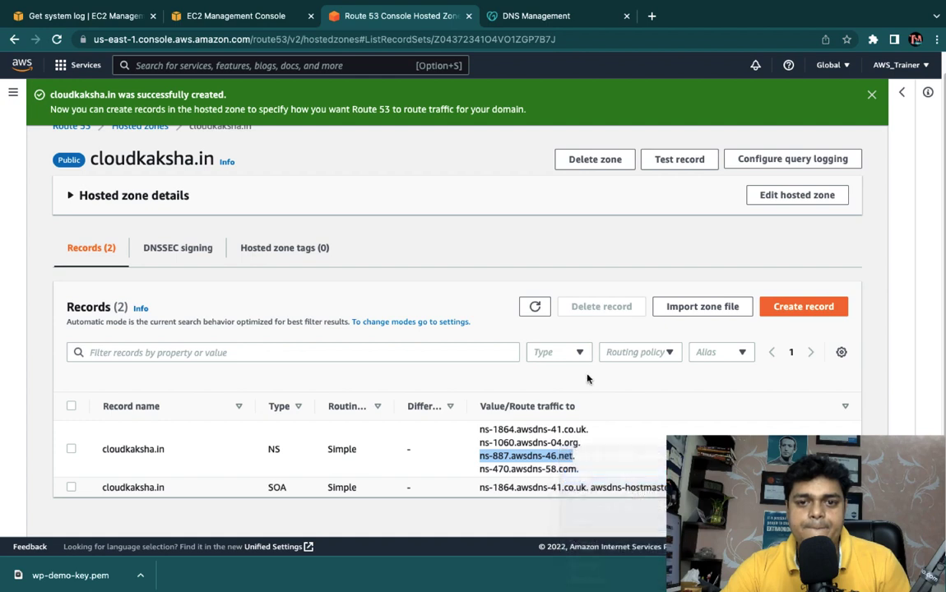
In GoDaddy's nameserver editor for cloudkaksha.in, paste ns-887.awsdns-46.net as the third nameserver.
{"action": "left_click", "coordinate": [552, 16]}
{"action": "left_click", "coordinate": [300, 339]}
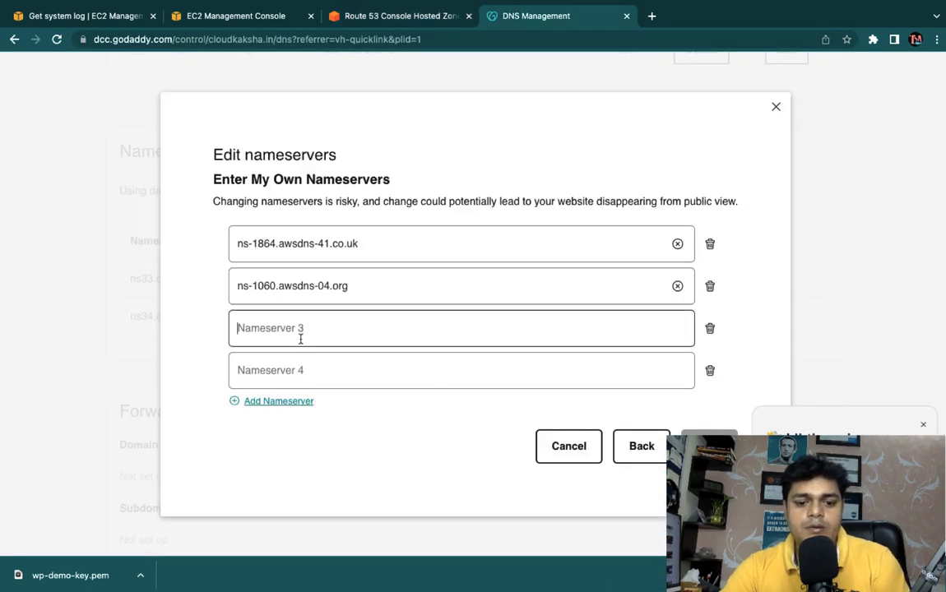
{"action": "key", "text": "super+v"}
{"action": "key", "text": "Tab"}
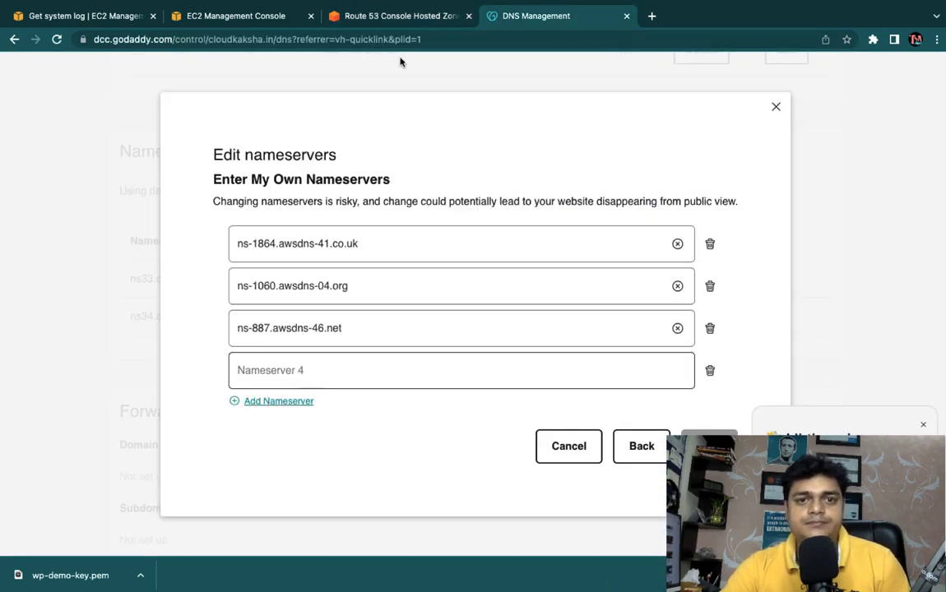
Copy ns-470.awsdns-58.com from the Route 53 NS record and paste it as GoDaddy's fourth nameserver.
{"action": "left_click", "coordinate": [399, 15]}
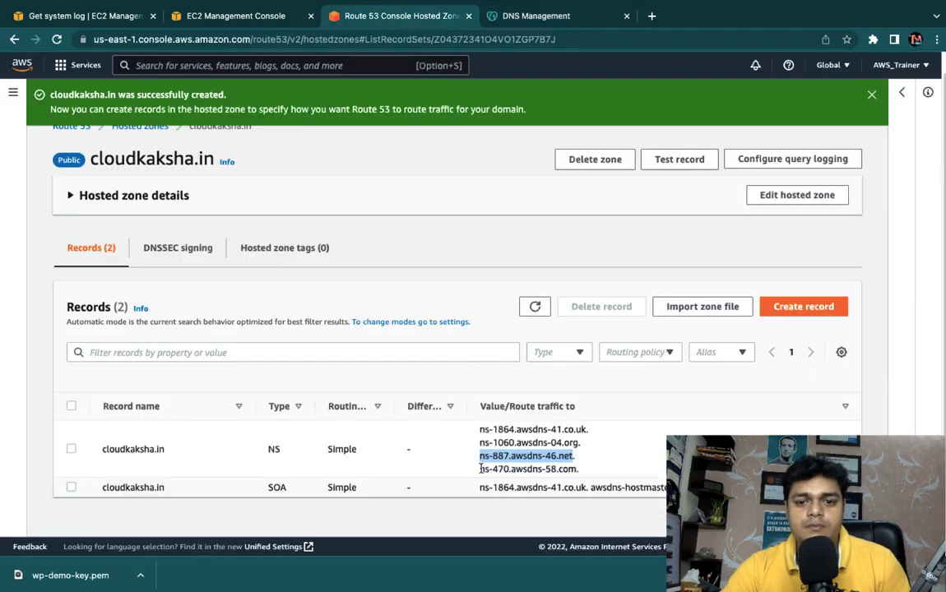
{"action": "left_click_drag", "start_coordinate": [481, 468], "coordinate": [572, 469]}
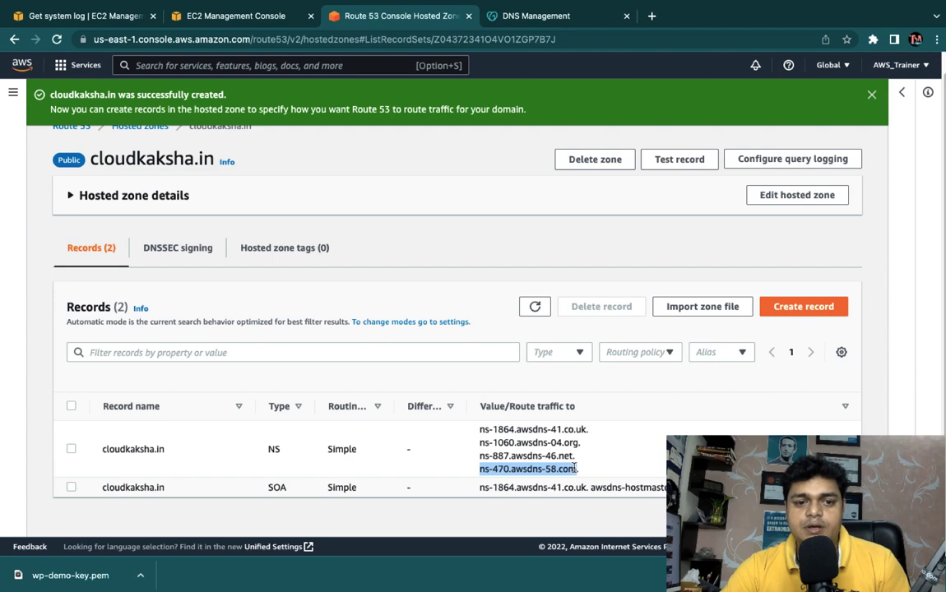
{"action": "right_click", "coordinate": [576, 467]}
{"action": "left_click", "coordinate": [594, 478]}
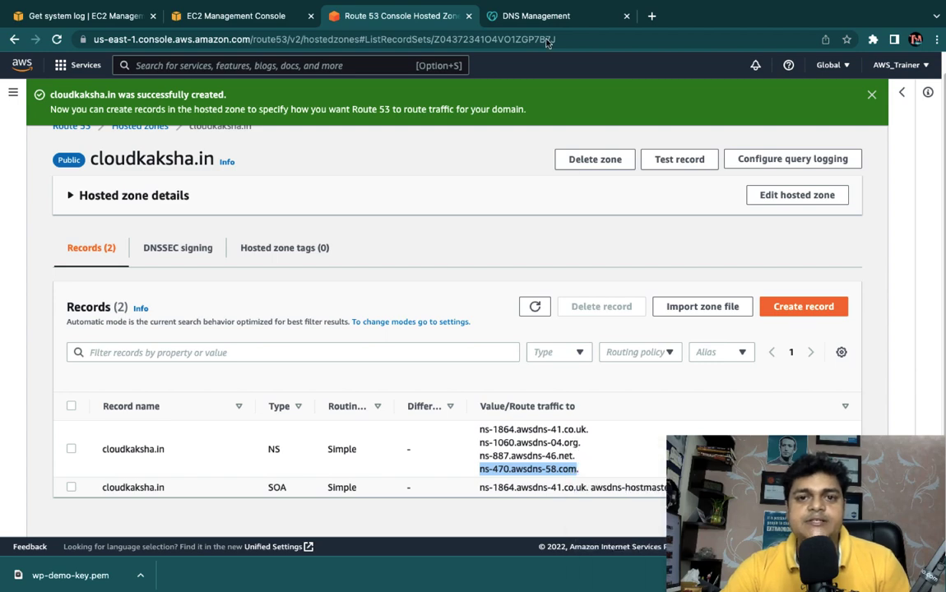
{"action": "left_click", "coordinate": [535, 51]}
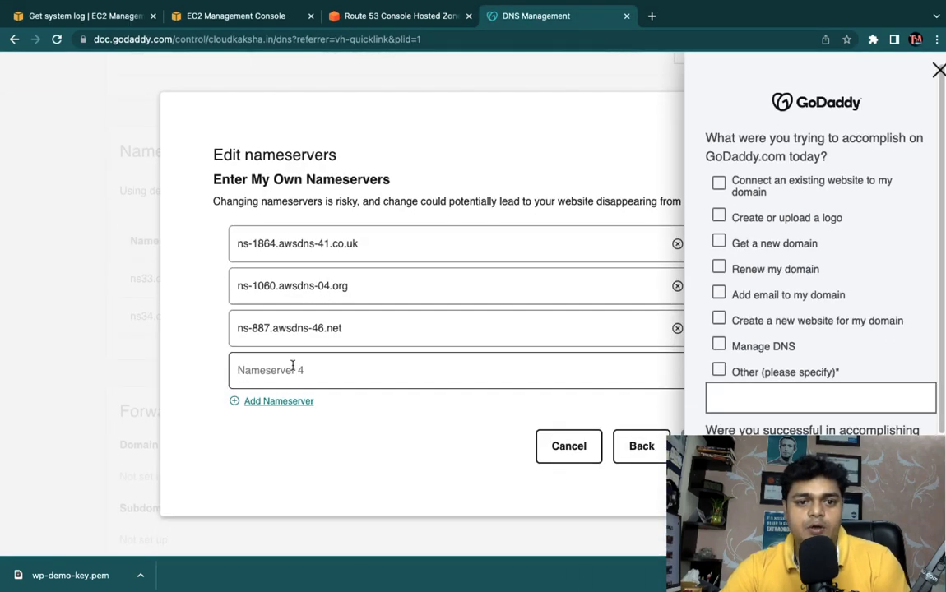
{"action": "key", "text": "super+v"}
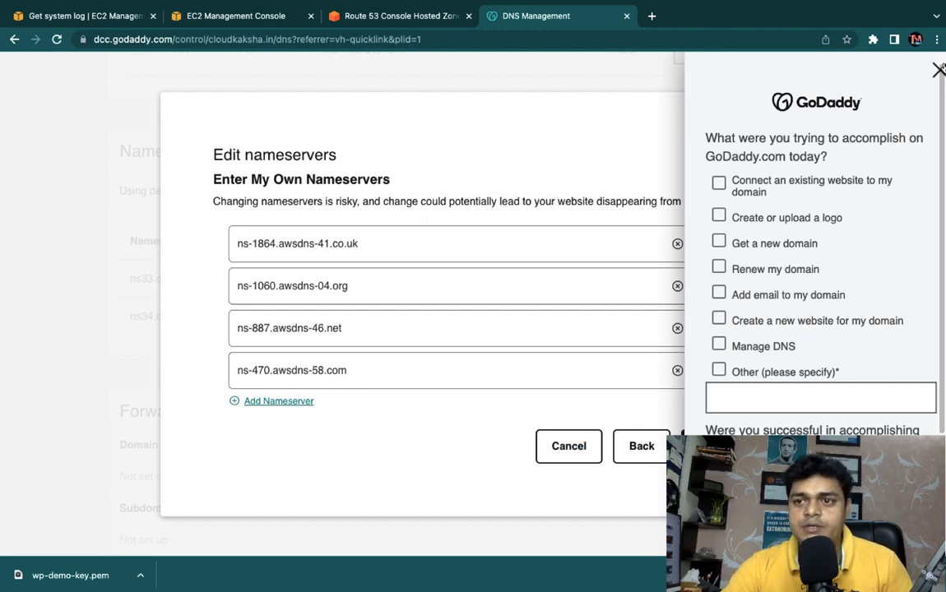
Dismiss the GoDaddy survey, save the custom nameservers and consent to the nameserver update for cloudkaksha.in.
{"action": "left_click", "coordinate": [940, 71]}
{"action": "left_click", "coordinate": [722, 438]}
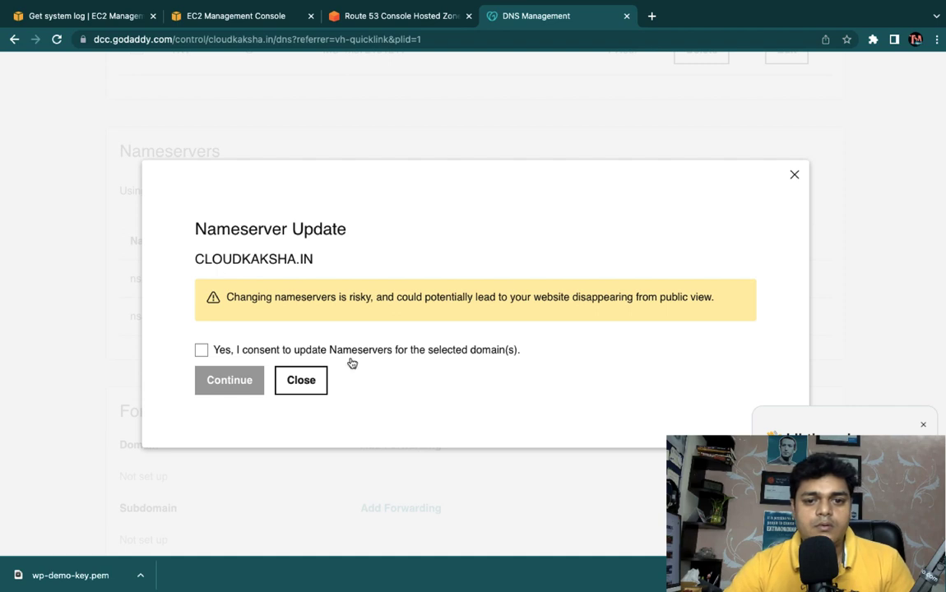
{"action": "left_click", "coordinate": [199, 350]}
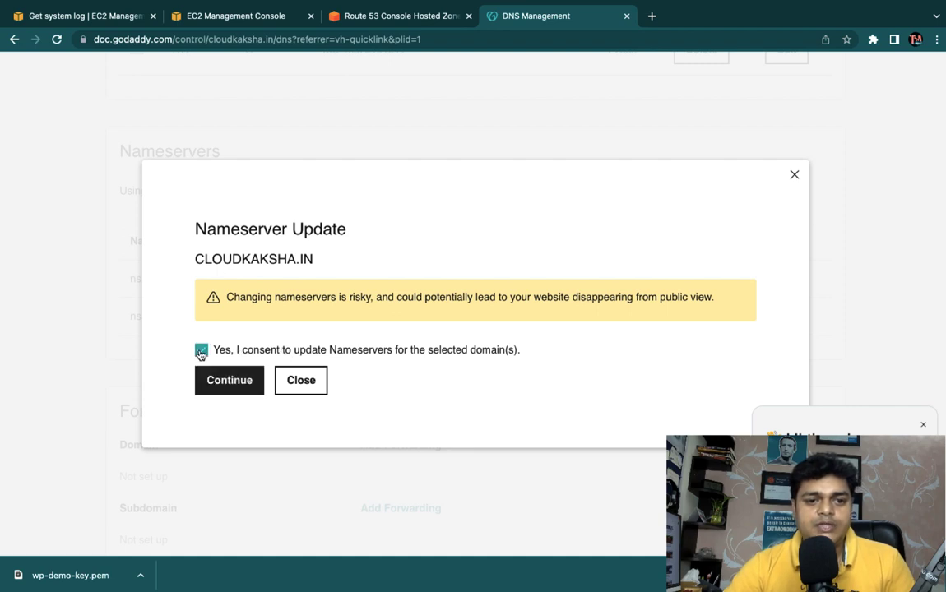
{"action": "left_click", "coordinate": [229, 379]}
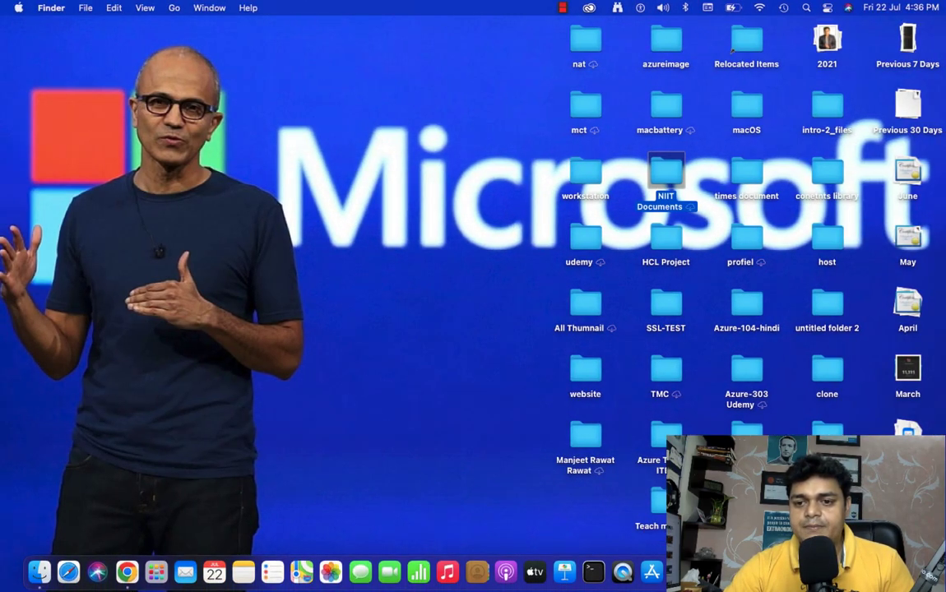
{"action": "right_click", "coordinate": [851, 572]}
{"action": "left_click", "coordinate": [838, 429]}
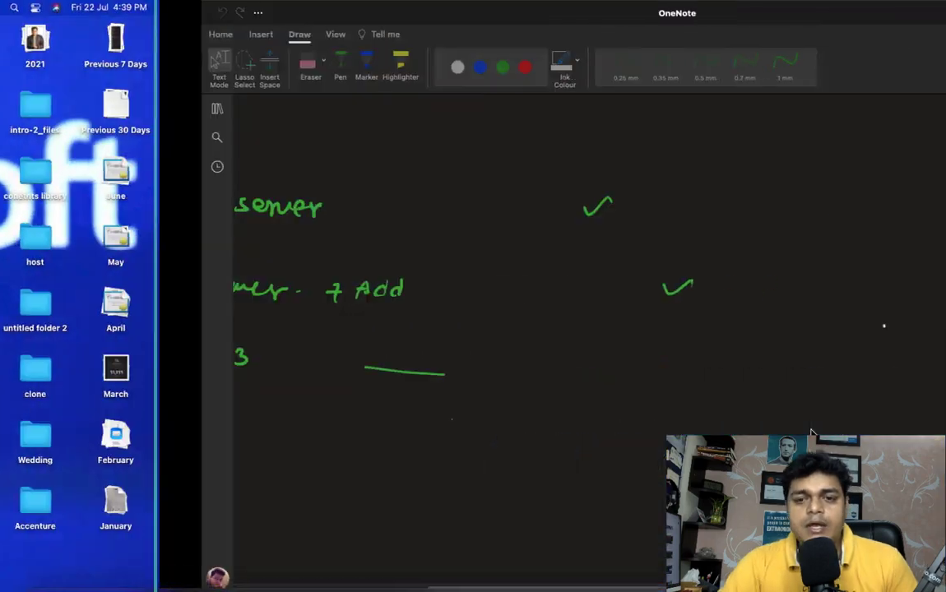
{"action": "key", "text": "ctrl+Right"}
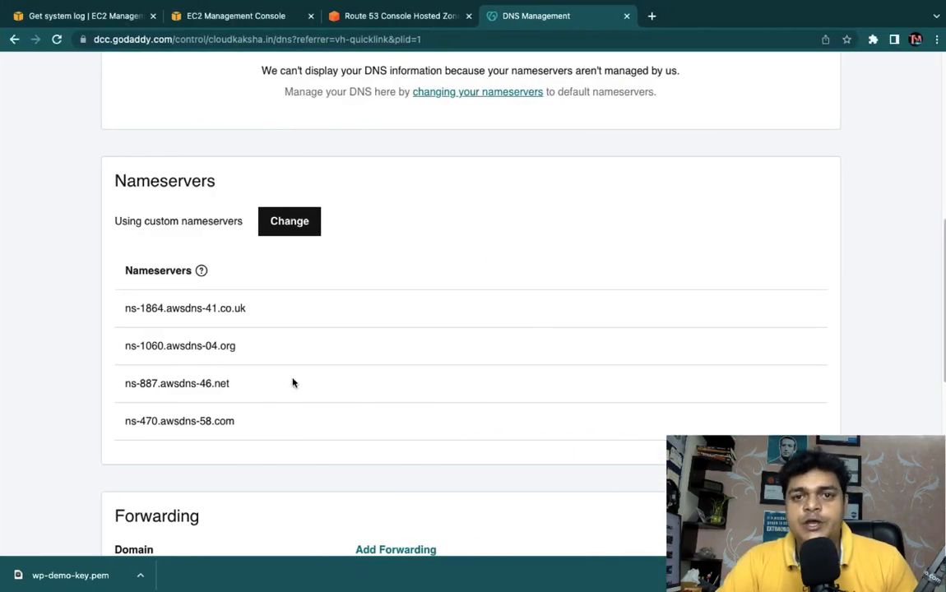
{"action": "left_click", "coordinate": [358, 17]}
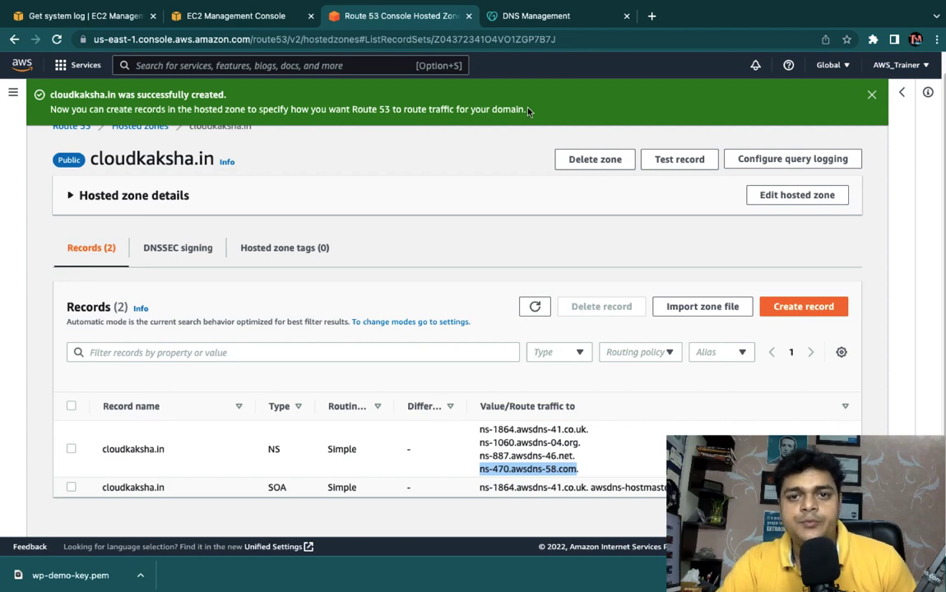
{"action": "left_click", "coordinate": [543, 15]}
{"action": "scroll", "coordinate": [383, 220], "scroll_direction": "up", "scroll_amount": 10}
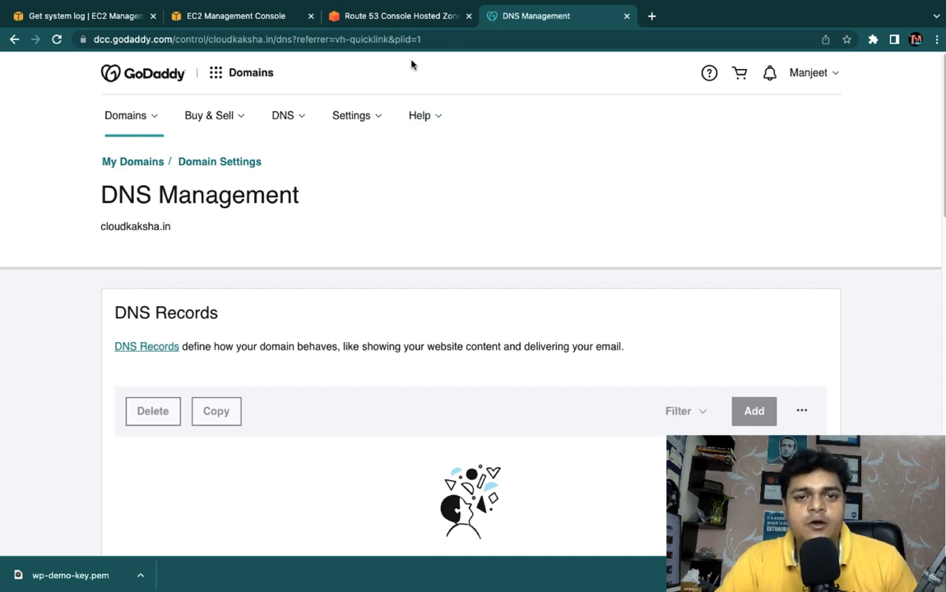
{"action": "left_click", "coordinate": [367, 16]}
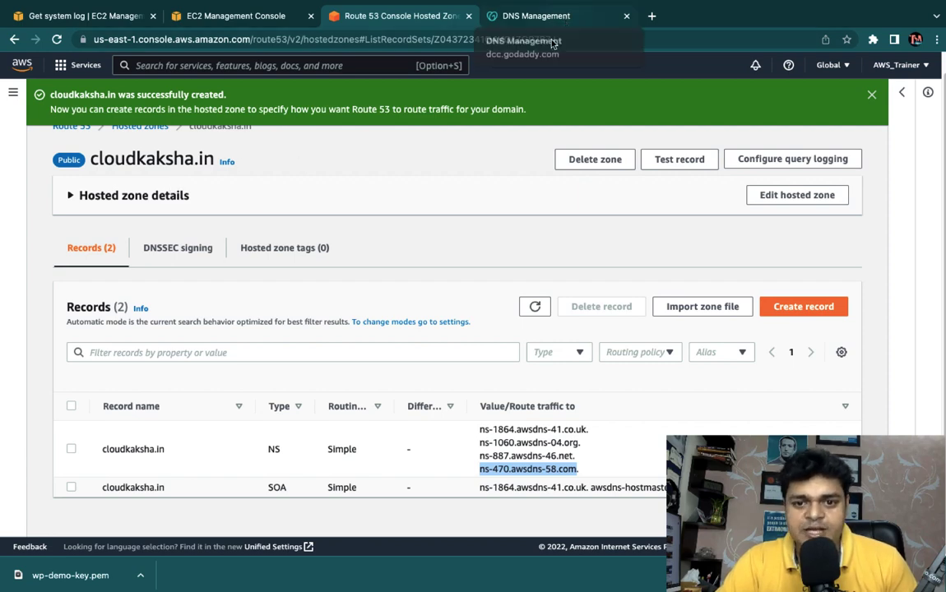
{"action": "left_click", "coordinate": [471, 161]}
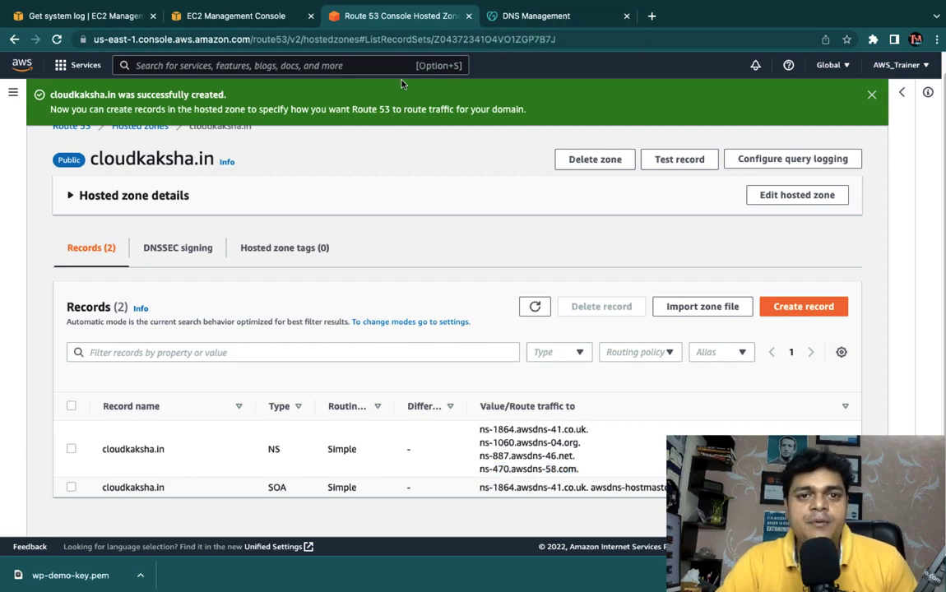
{"action": "left_click", "coordinate": [266, 21]}
{"action": "left_click", "coordinate": [374, 16]}
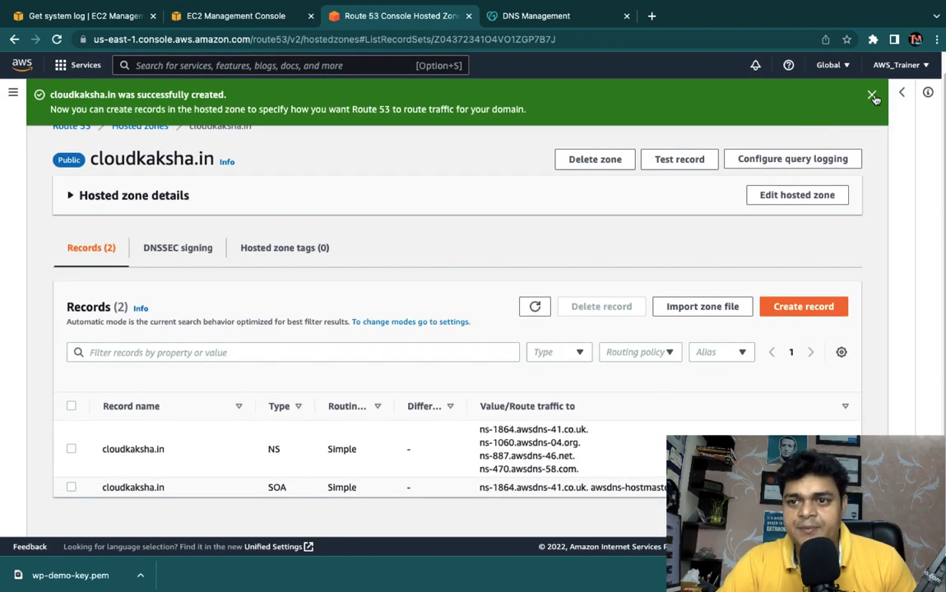
{"action": "left_click", "coordinate": [873, 97]}
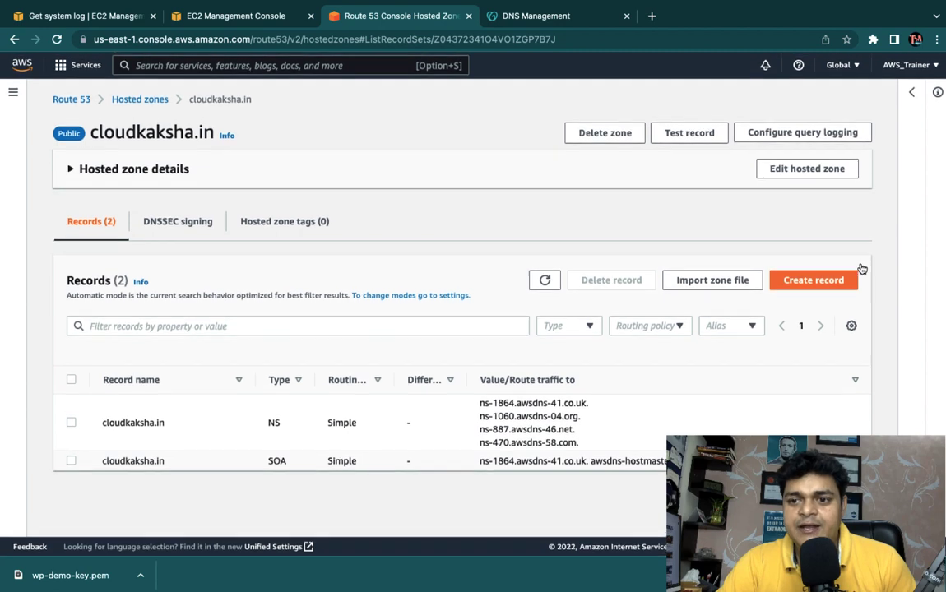
{"action": "left_click", "coordinate": [818, 287]}
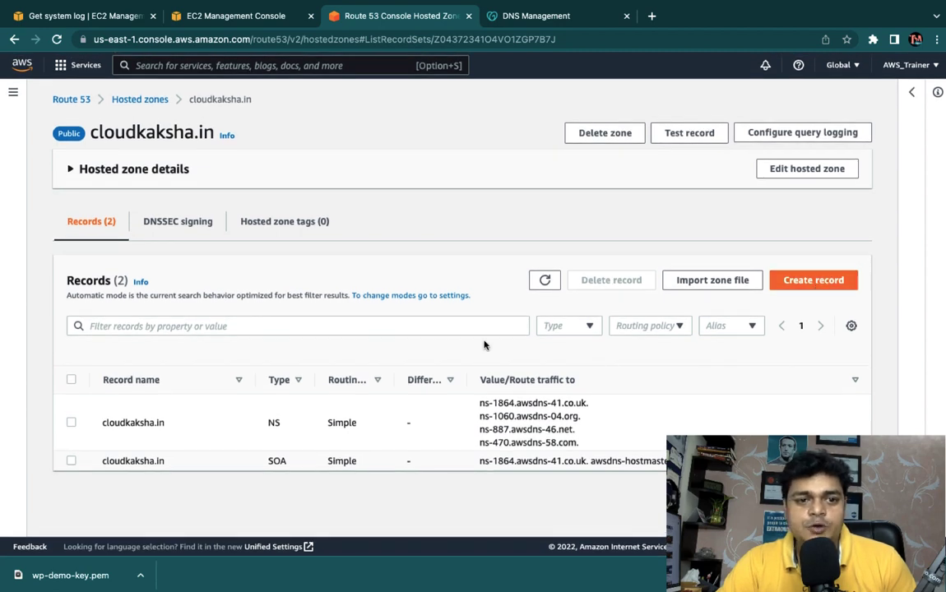
{"action": "left_click", "coordinate": [822, 283]}
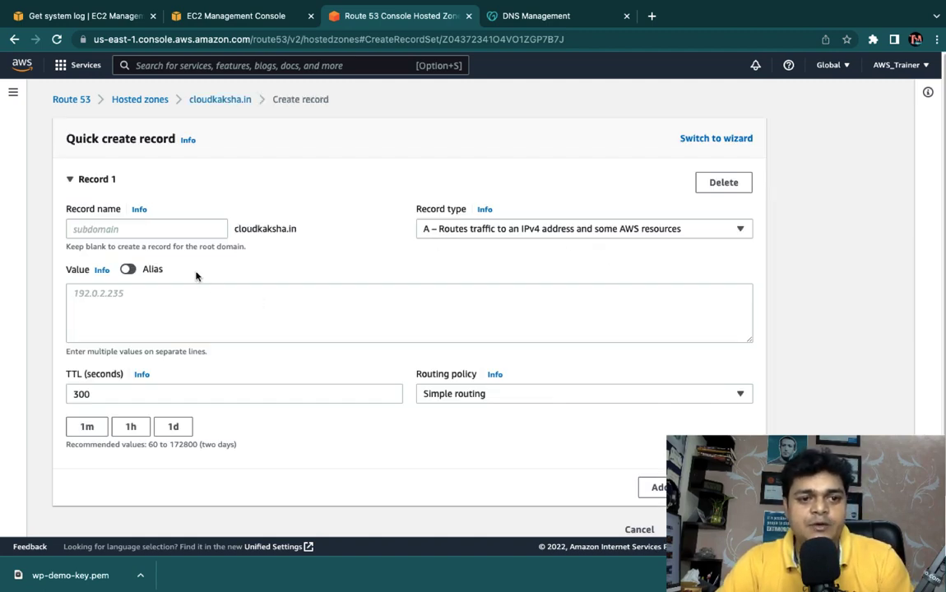
{"action": "left_click", "coordinate": [148, 232]}
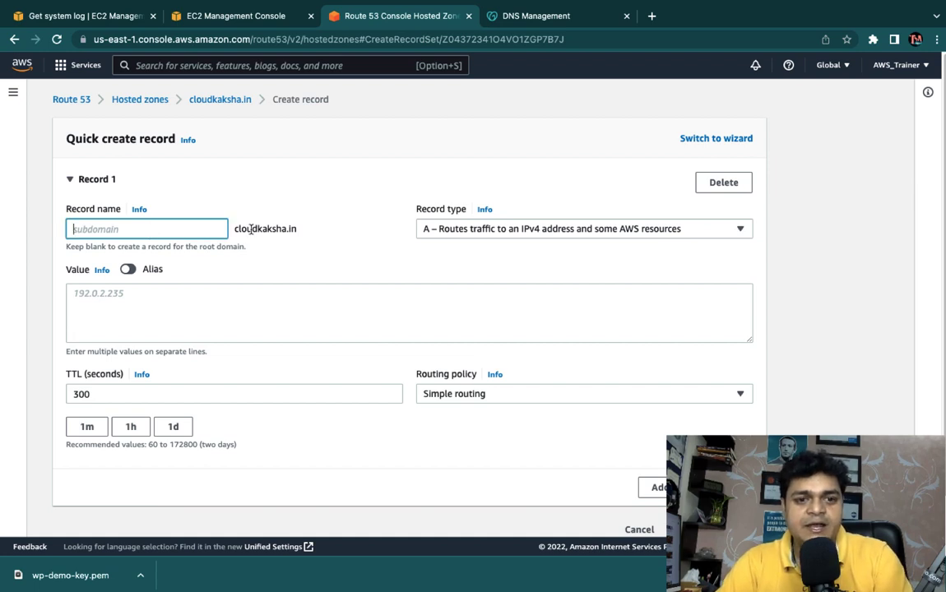
{"action": "type", "text": "www"}
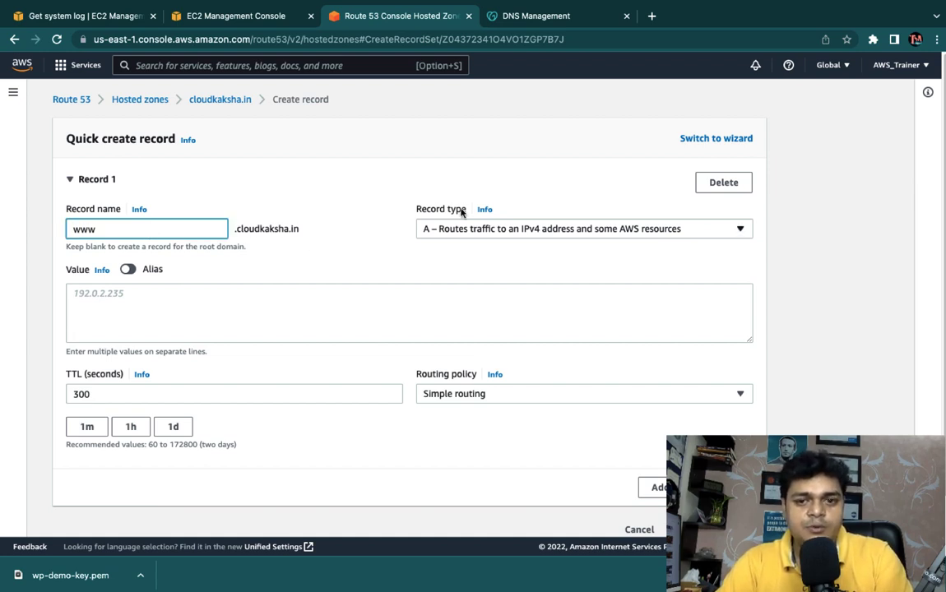
Enable Alias for the www record, review the record types and keep type A.
{"action": "left_click", "coordinate": [559, 232]}
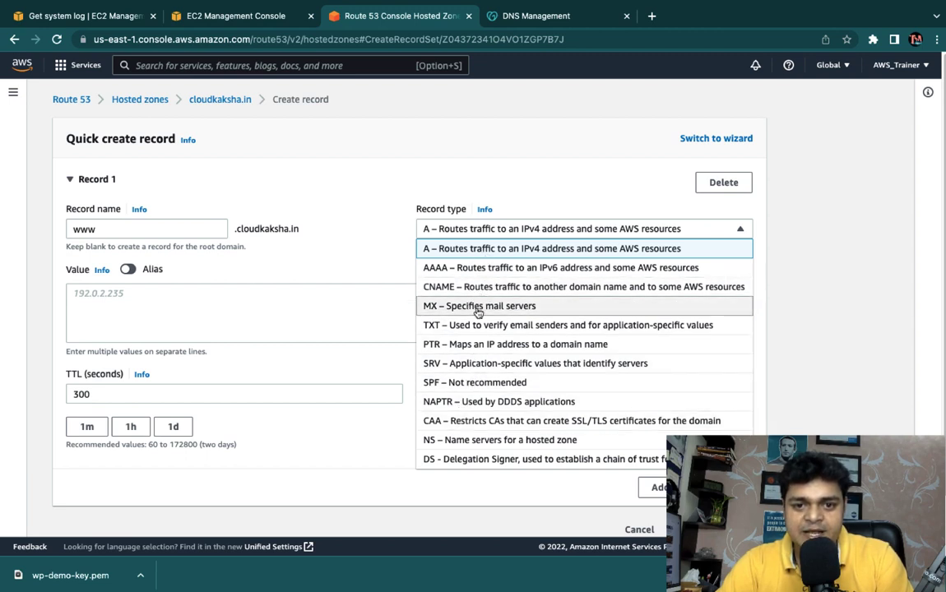
{"action": "scroll", "coordinate": [467, 418], "scroll_direction": "down", "scroll_amount": 2}
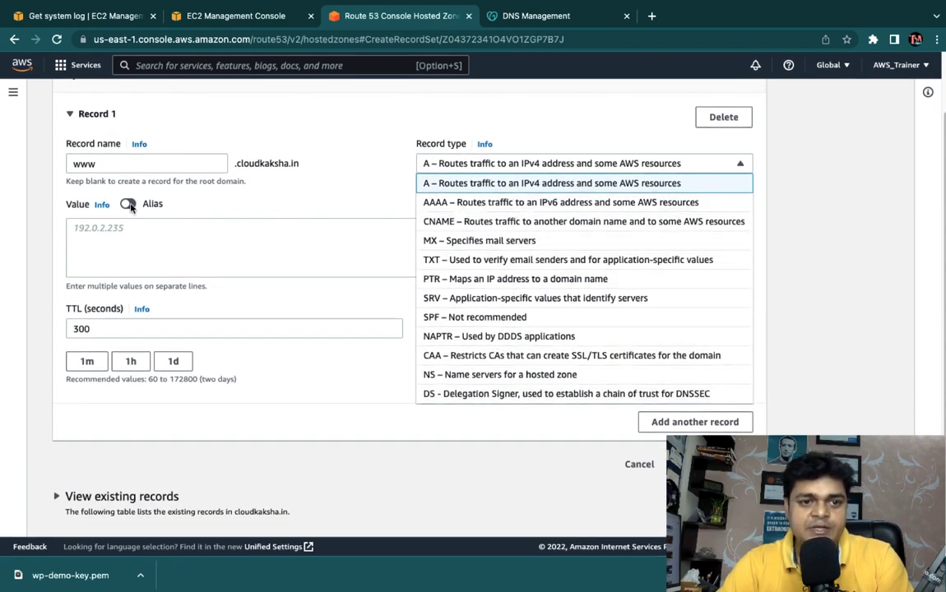
{"action": "left_click", "coordinate": [129, 204]}
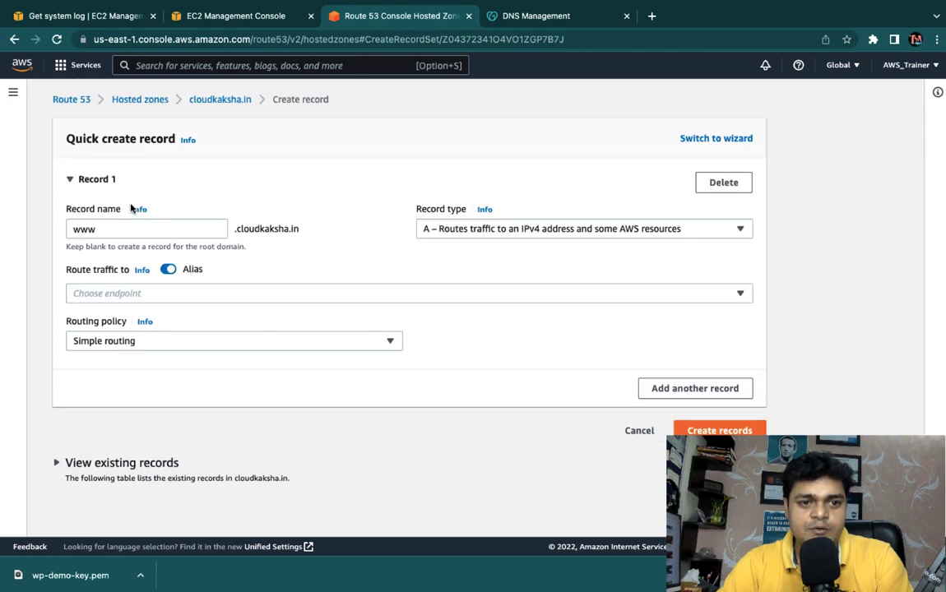
{"action": "left_click", "coordinate": [503, 230]}
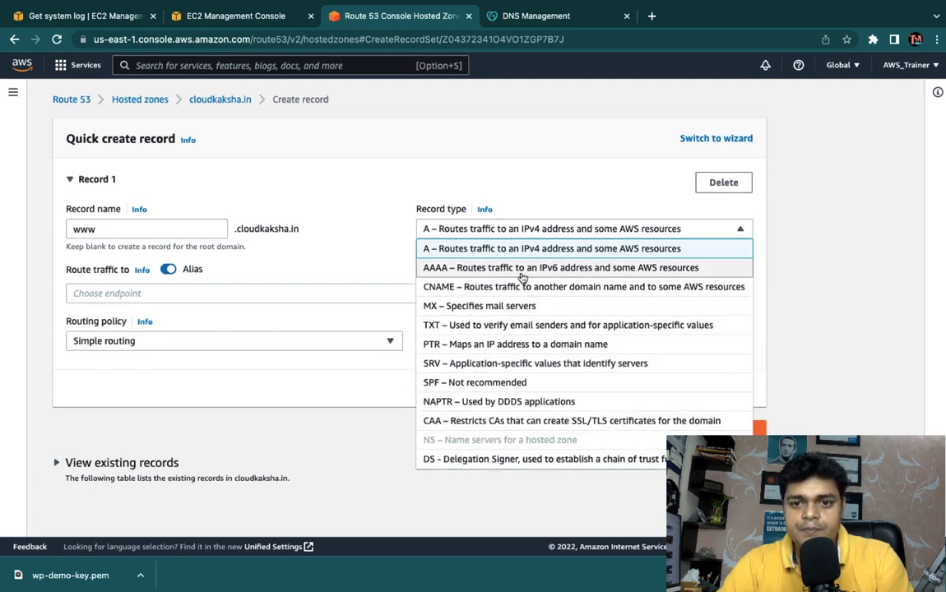
{"action": "left_click", "coordinate": [505, 180]}
Set the alias endpoint of the www record to Application and Classic Load Balancer.
{"action": "left_click", "coordinate": [208, 293]}
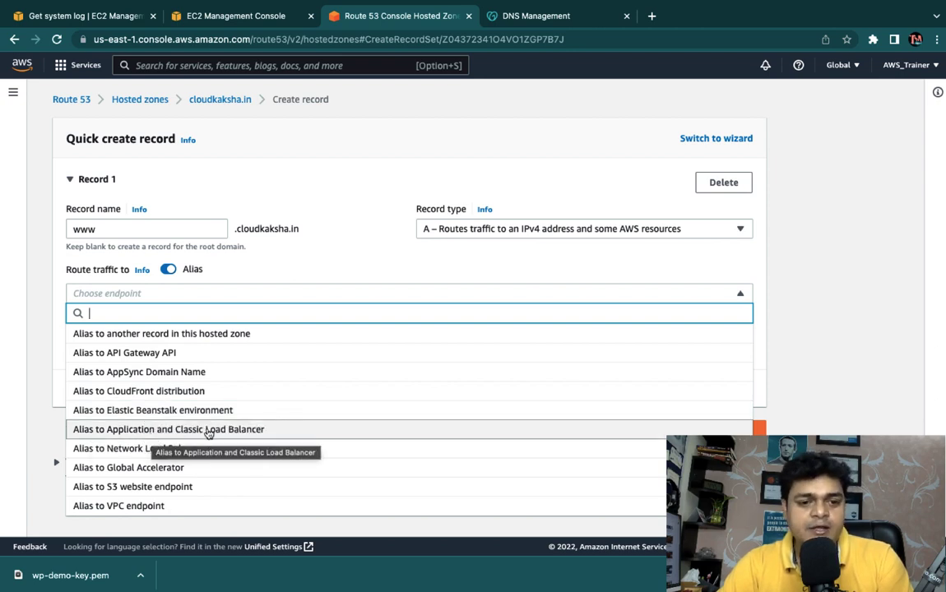
{"action": "left_click", "coordinate": [209, 431]}
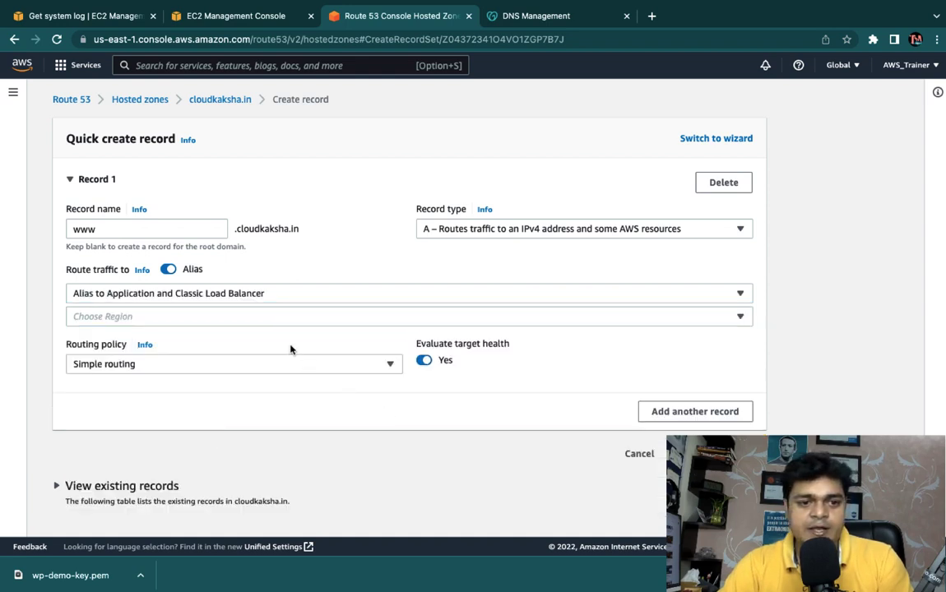
{"action": "left_click", "coordinate": [346, 322]}
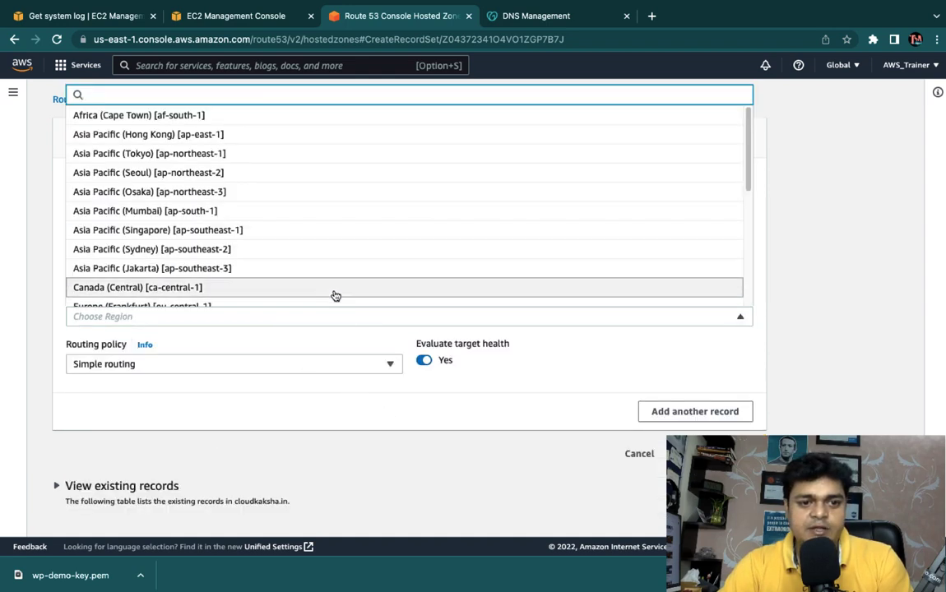
{"action": "key", "text": "ctrl+Left"}
{"action": "key", "text": "ctrl+Left"}
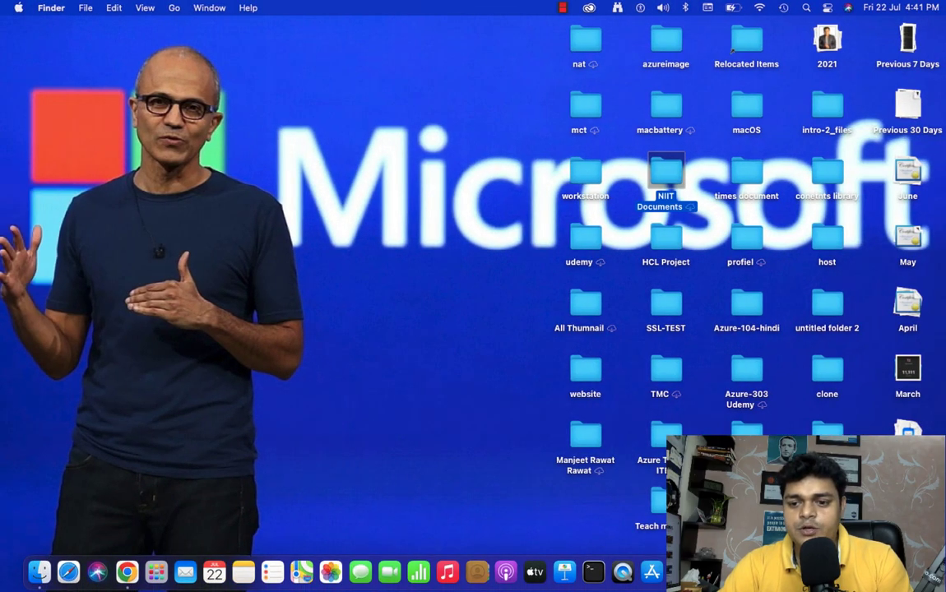
{"action": "right_click", "coordinate": [823, 573]}
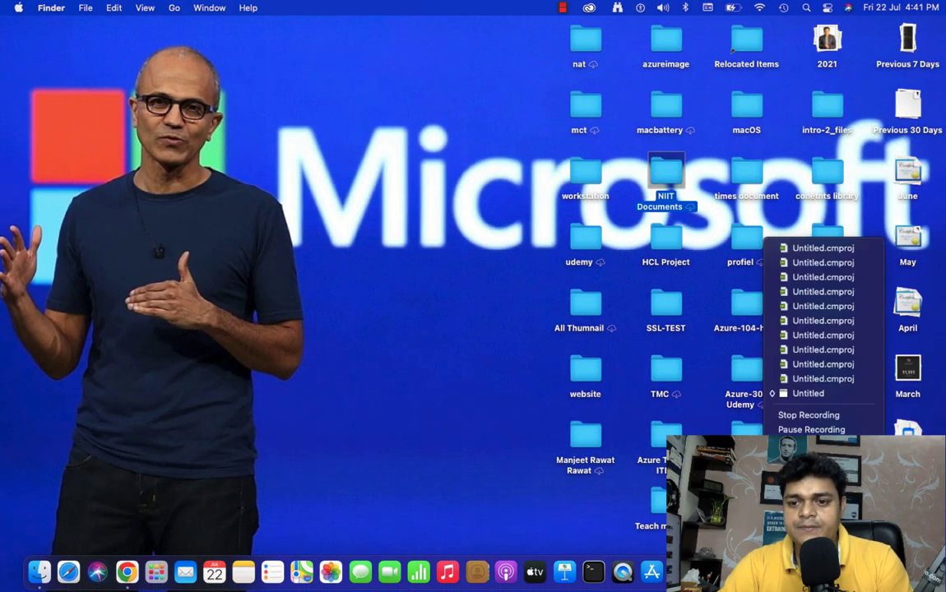
{"action": "key", "text": "ctrl+Right"}
{"action": "key", "text": "ctrl+Right"}
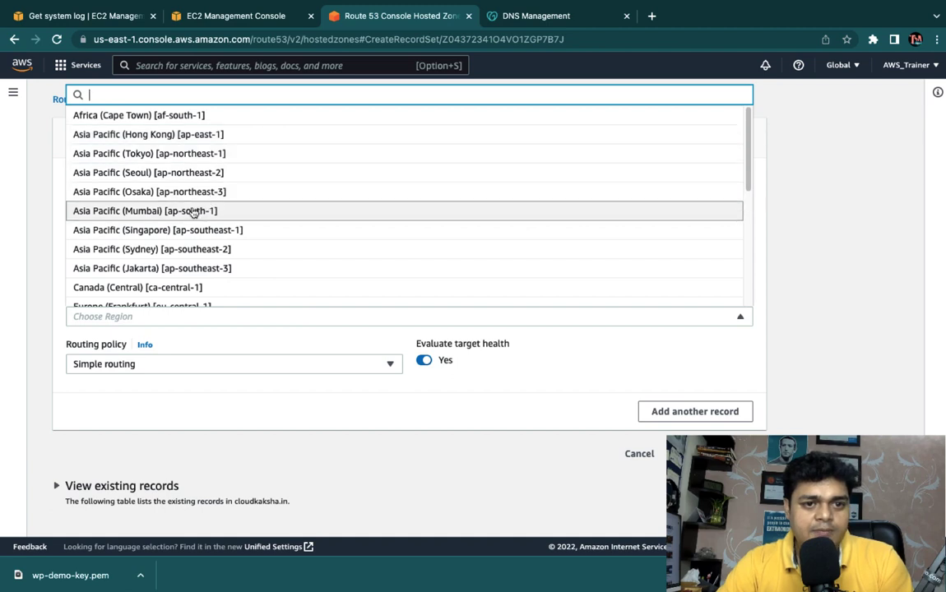
Set the alias region to Asia Pacific (Mumbai) [ap-south-1] and choose load balancer dualstack.wp-loadbalancer-875445622.ap-south-1.elb.amazonaws.com.
{"action": "left_click", "coordinate": [191, 212]}
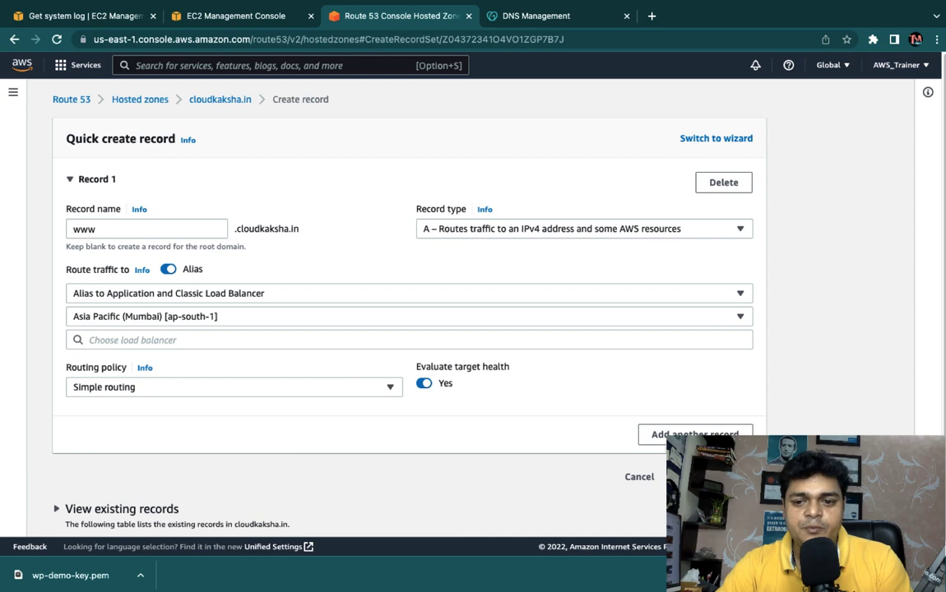
{"action": "left_click", "coordinate": [132, 339]}
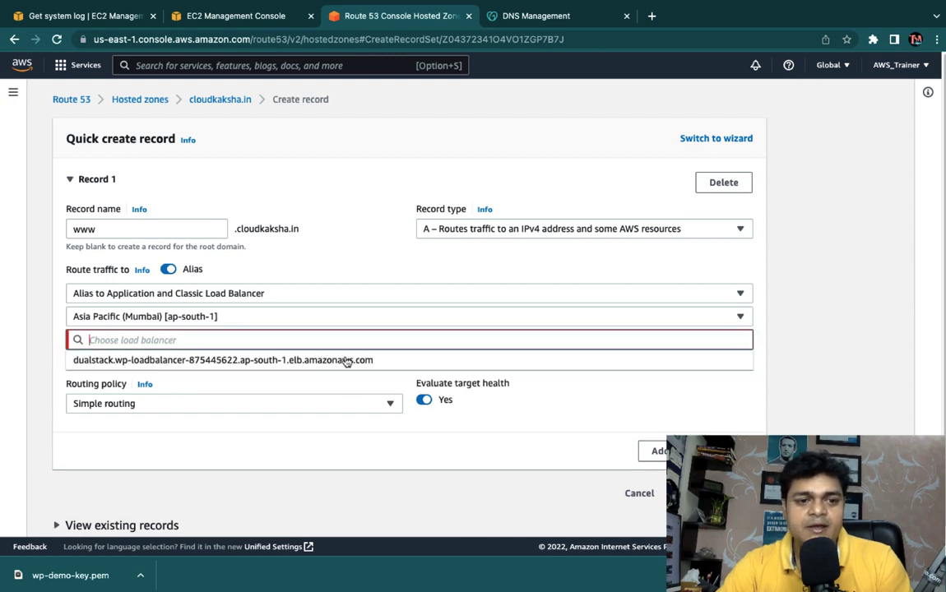
{"action": "left_click", "coordinate": [219, 360]}
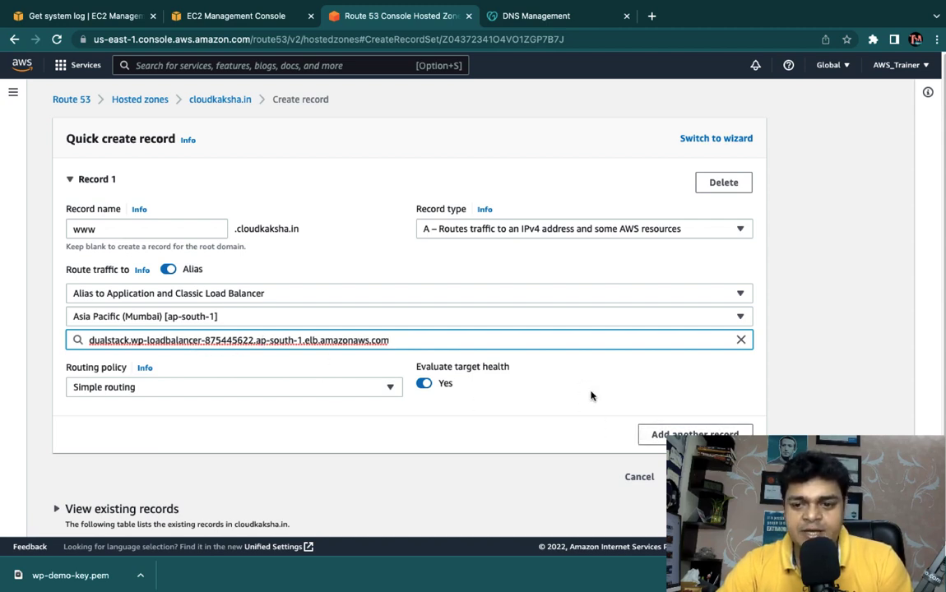
Create the configured www alias record in the cloudkaksha.in zone, and circle the SSL item in the OneNote plan.
{"action": "left_click", "coordinate": [716, 476]}
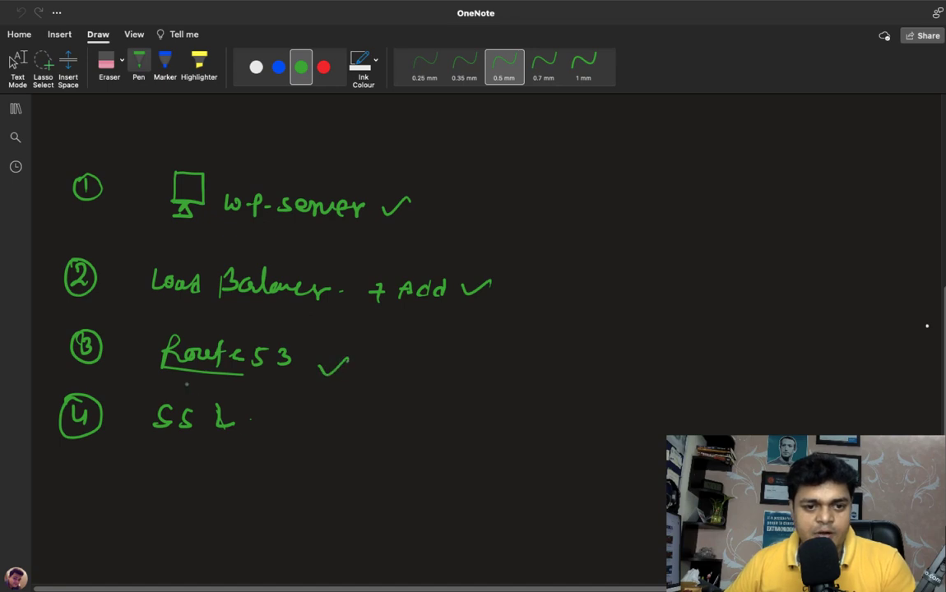
{"action": "mouse_move", "coordinate": [191, 383]}
{"action": "left_mouse_down"}
{"action": "mouse_move", "coordinate": [160, 448]}
{"action": "mouse_move", "coordinate": [189, 380]}
{"action": "left_mouse_up"}
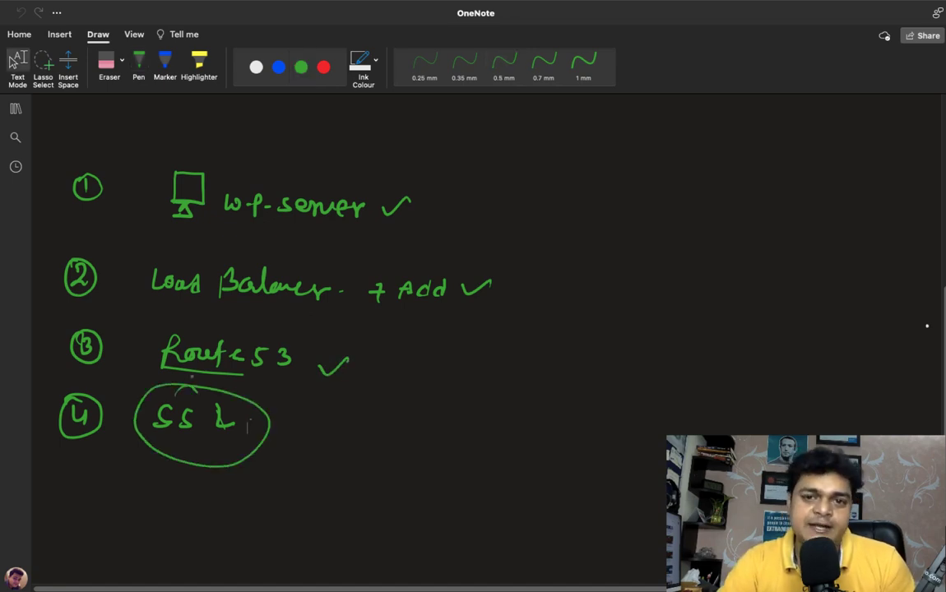
Switch back to Chrome, view the change status of the new record and return to the cloudkaksha.in records.
{"action": "key", "text": "ctrl+Right"}
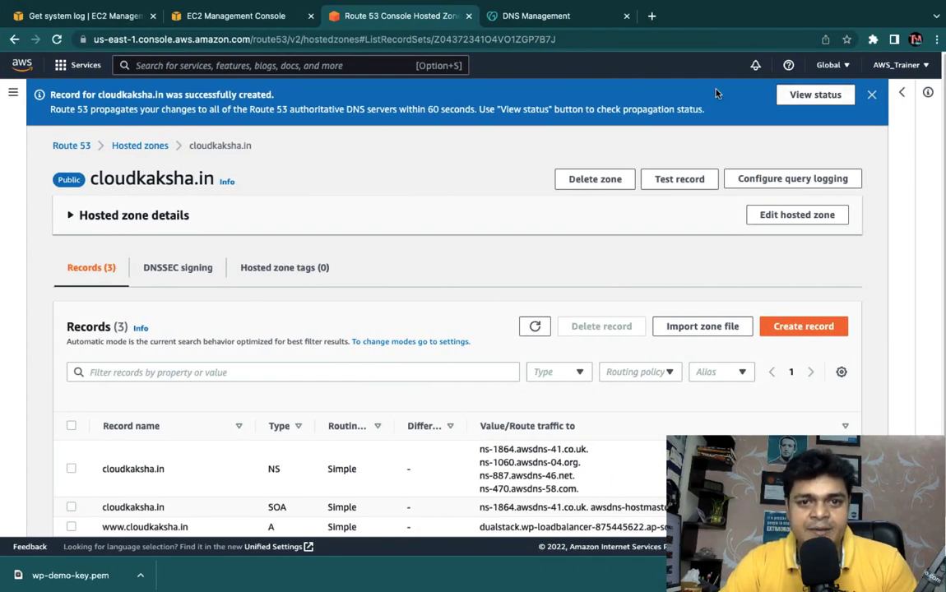
{"action": "left_click", "coordinate": [808, 94]}
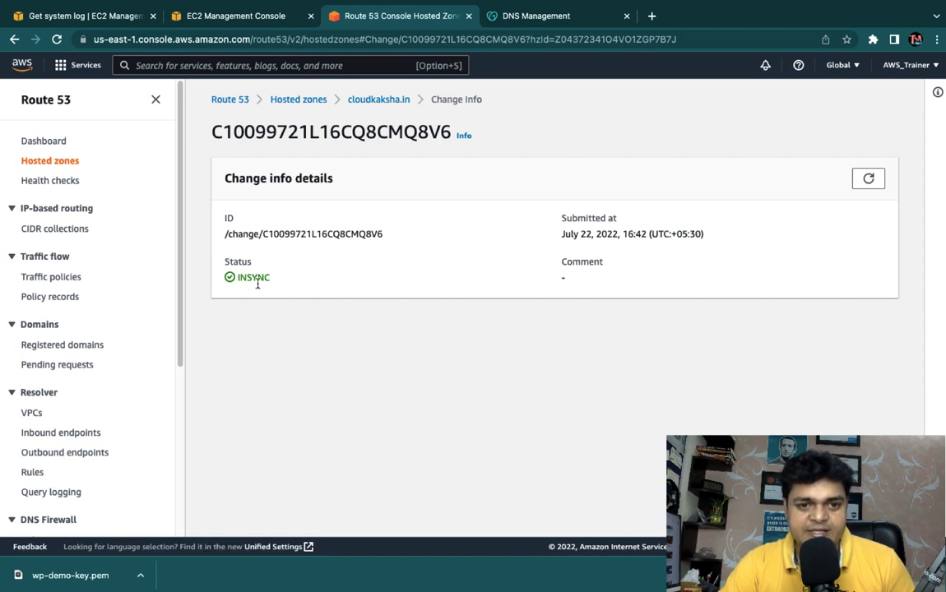
{"action": "left_click", "coordinate": [382, 99]}
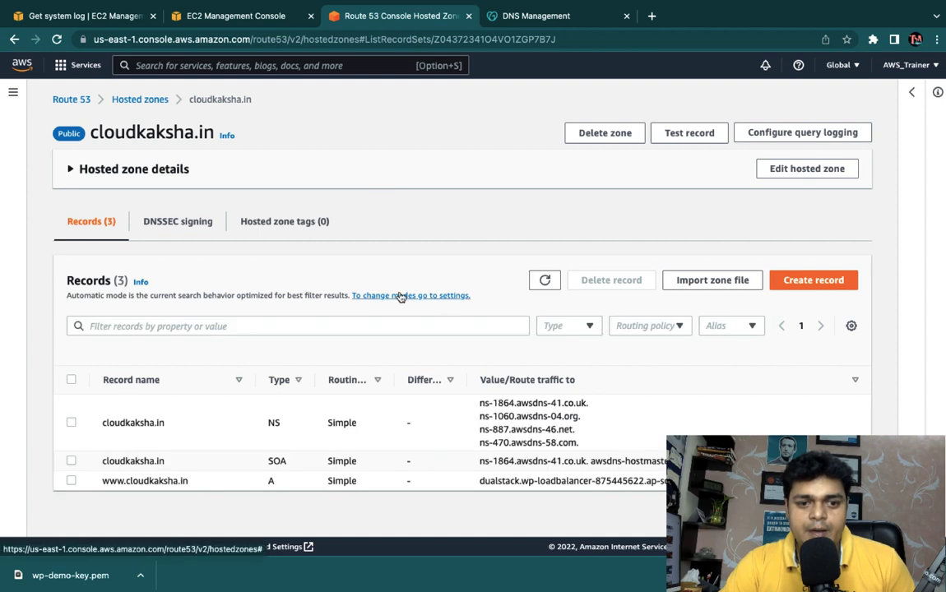
{"action": "left_click_drag", "start_coordinate": [186, 480], "coordinate": [101, 480]}
{"action": "right_click", "coordinate": [120, 480]}
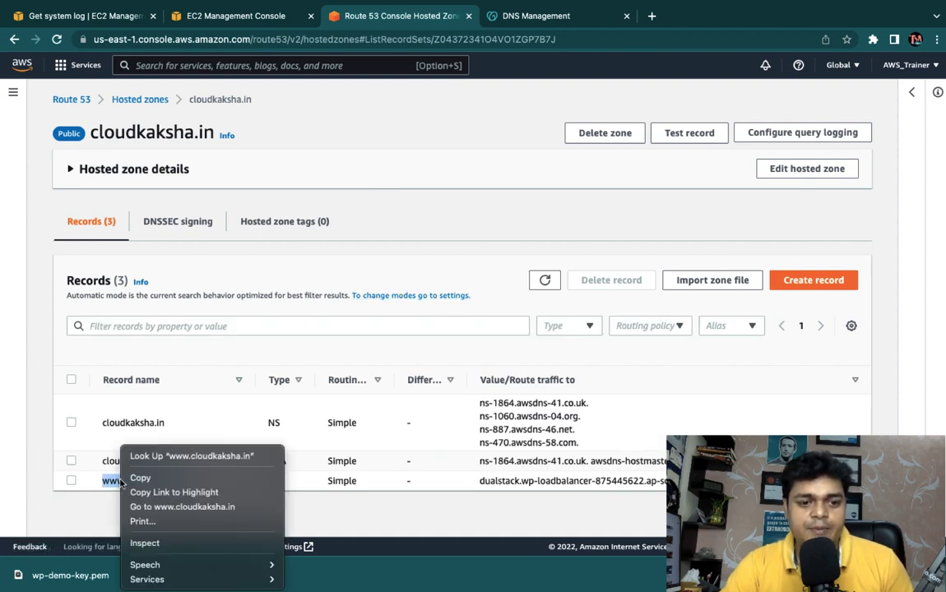
{"action": "left_click", "coordinate": [134, 475]}
{"action": "left_click", "coordinate": [650, 16]}
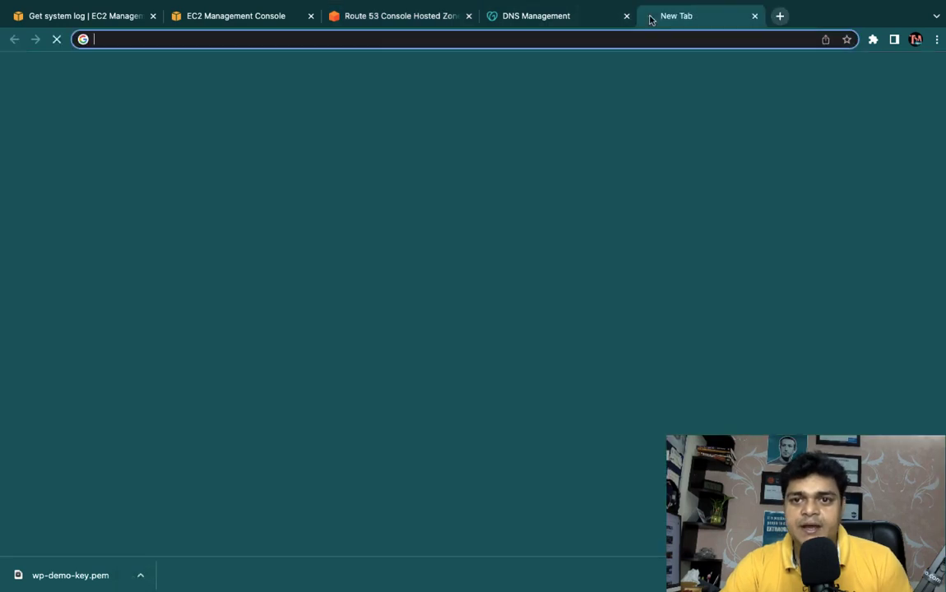
{"action": "key", "text": "super+v"}
{"action": "key", "text": "Return"}
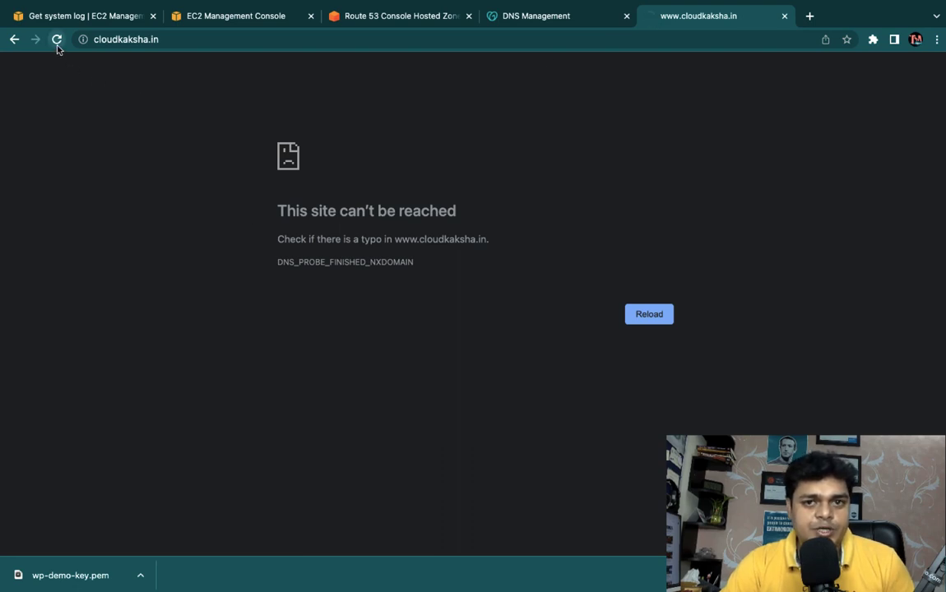
{"action": "left_click", "coordinate": [56, 45]}
{"action": "left_click", "coordinate": [123, 41]}
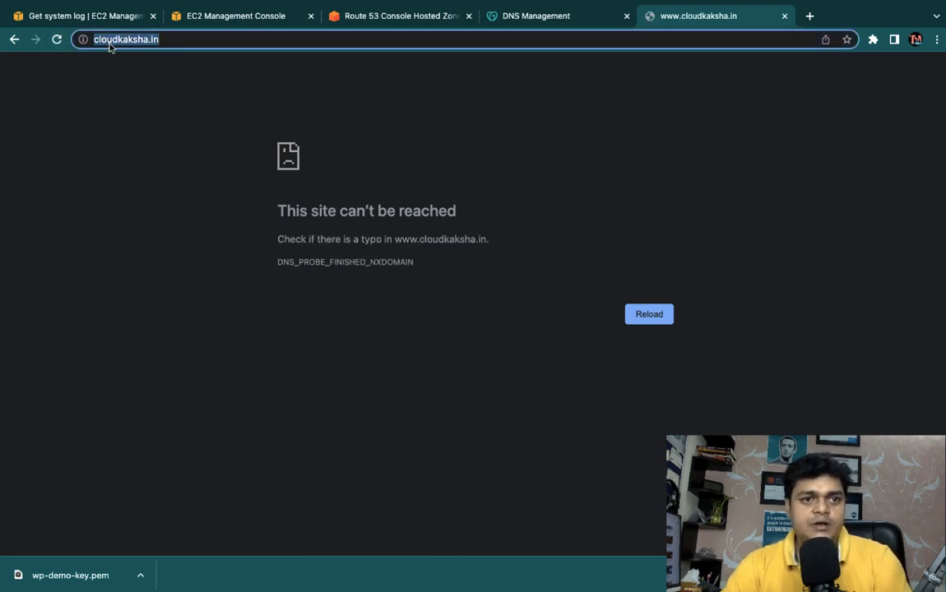
{"action": "left_click", "coordinate": [111, 41]}
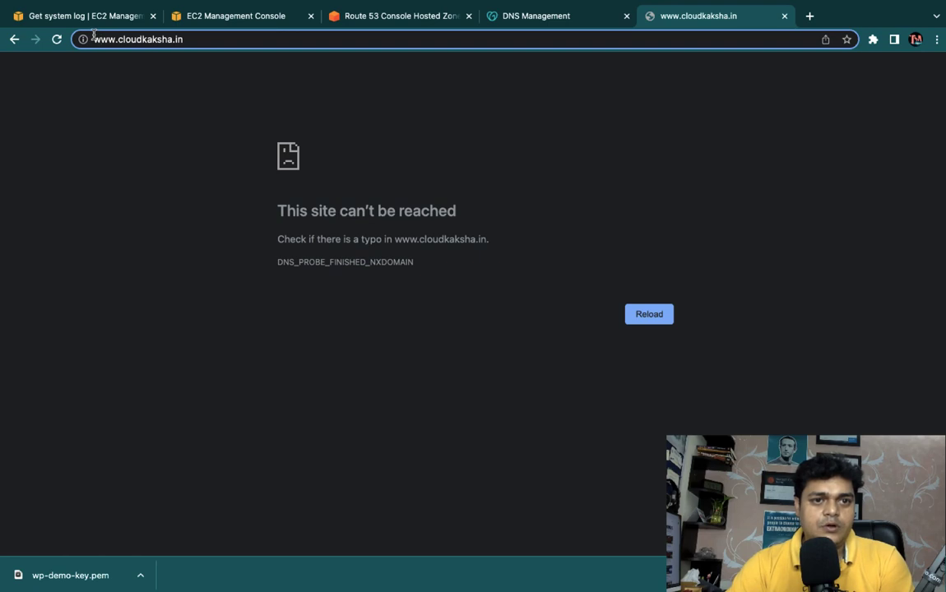
{"action": "type", "text": "http"}
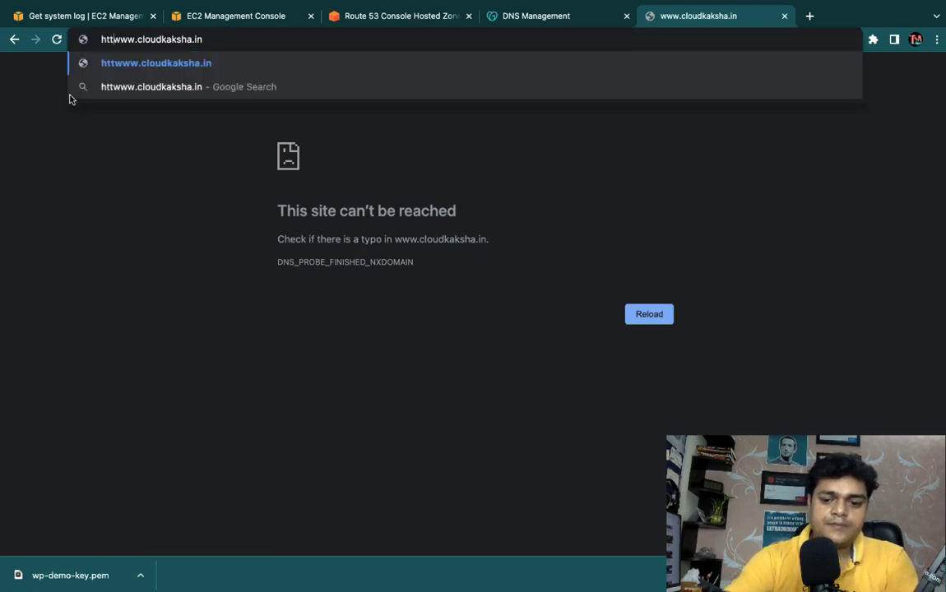
{"action": "type", "text": "://"}
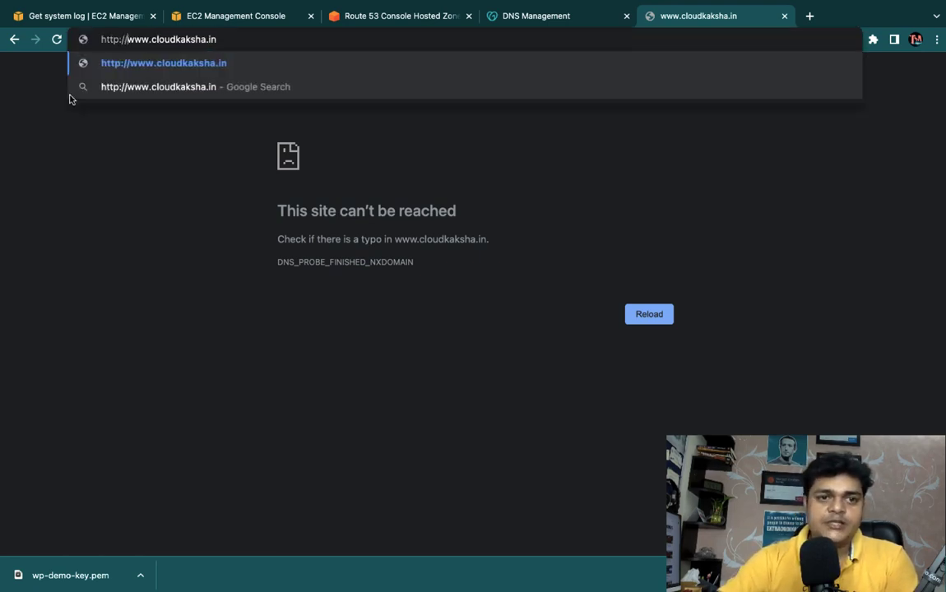
{"action": "key", "text": "Return"}
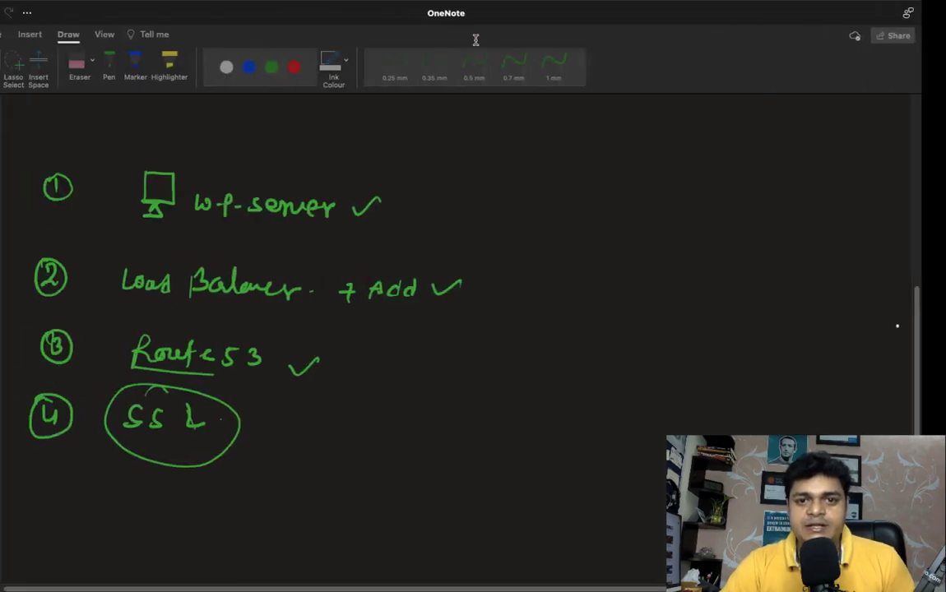
{"action": "key", "text": "ctrl+Left"}
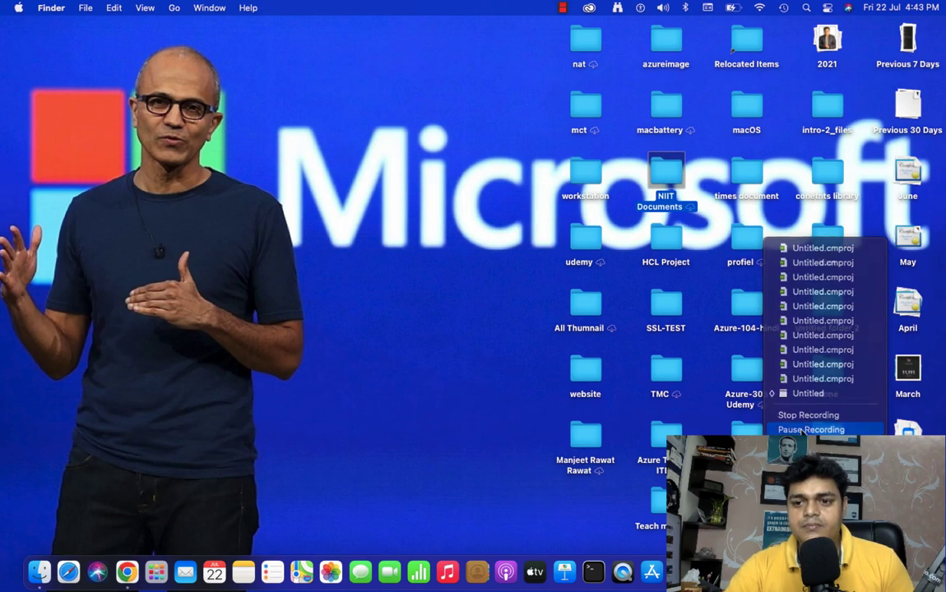
{"action": "left_click", "coordinate": [810, 434]}
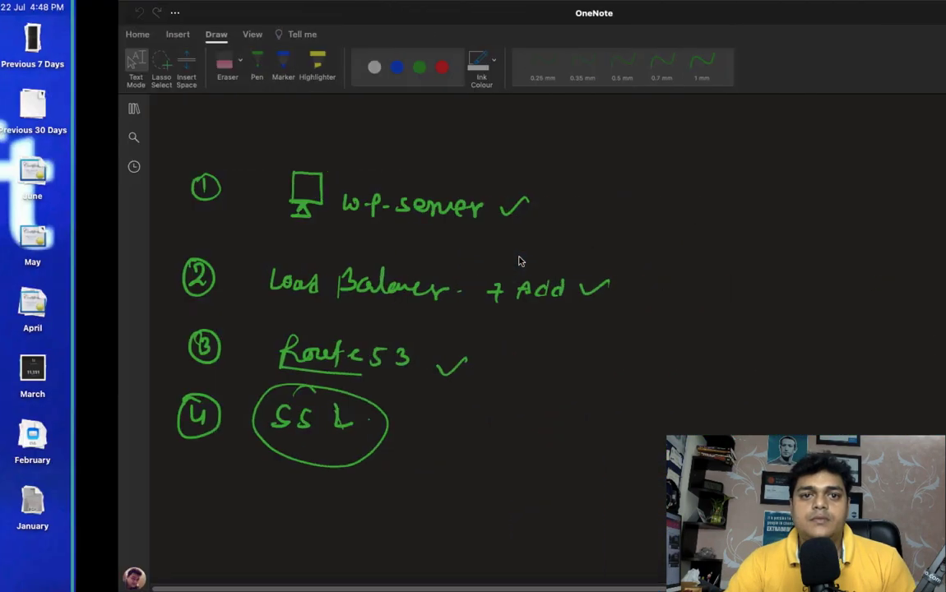
{"action": "key", "text": "ctrl+Right"}
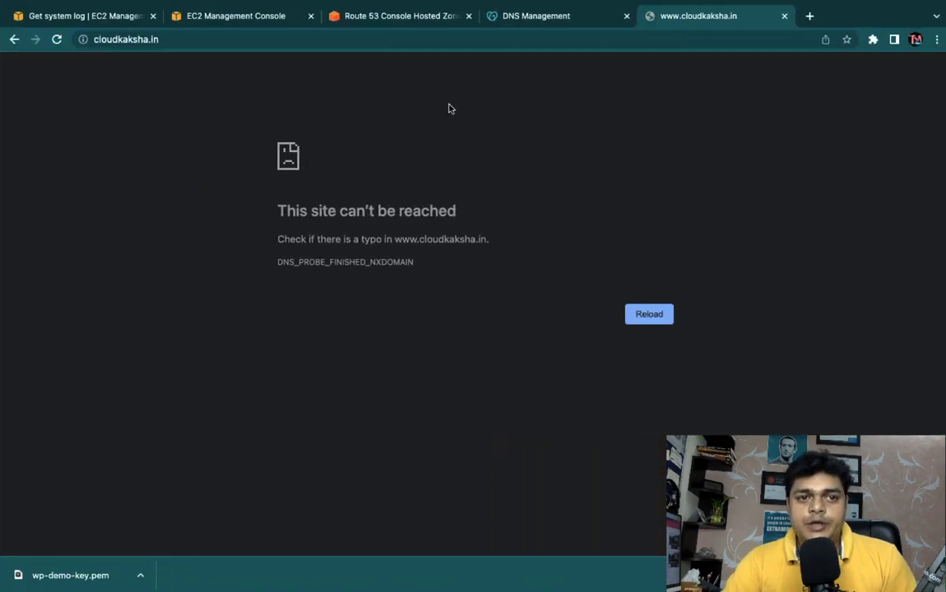
{"action": "left_click", "coordinate": [56, 40]}
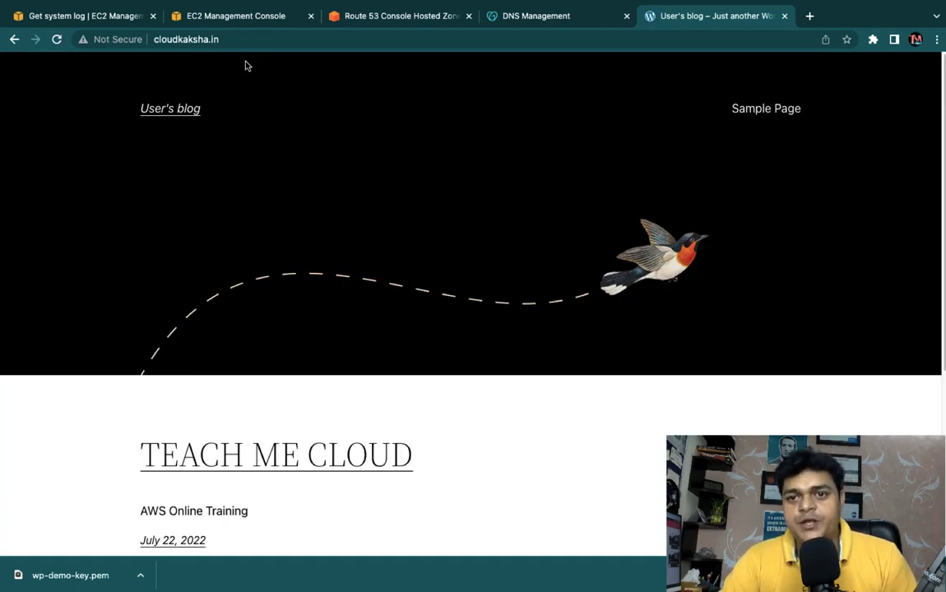
{"action": "scroll", "coordinate": [318, 284], "scroll_direction": "down", "scroll_amount": 5}
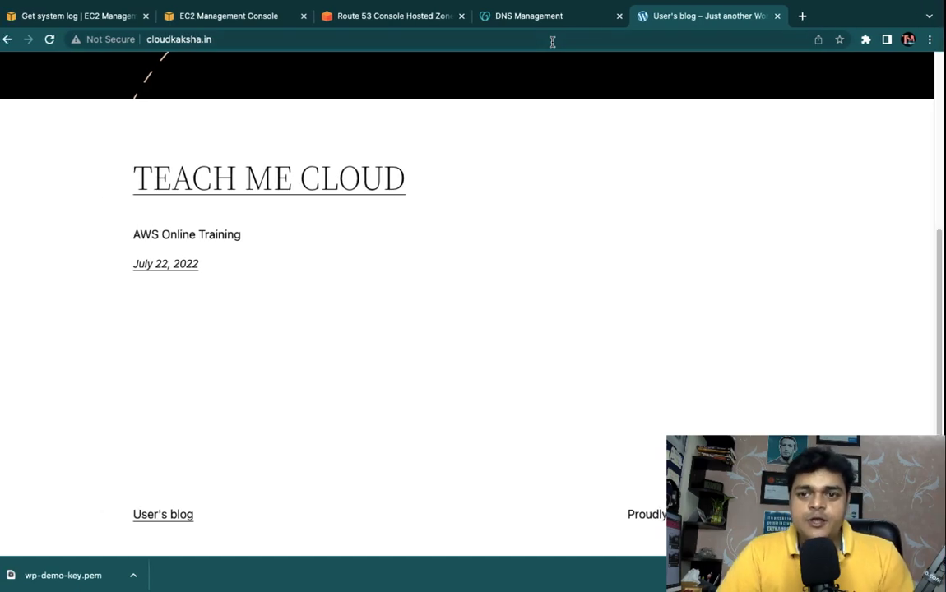
In the OneNote plan, underline the WP-server, Load Balancer and Route 53 items with the green pen.
{"action": "key", "text": "ctrl+Left"}
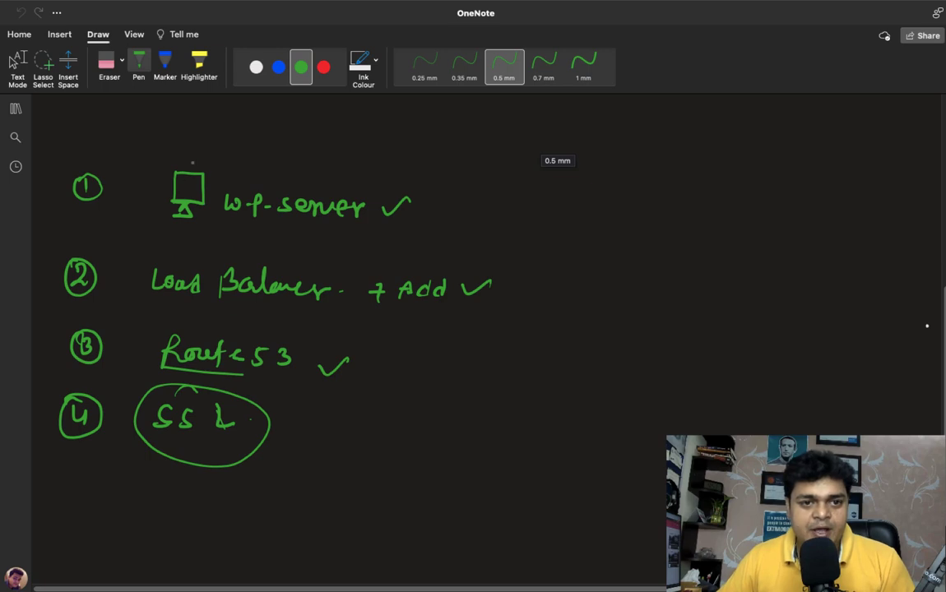
{"action": "left_click_drag", "start_coordinate": [263, 221], "coordinate": [320, 218]}
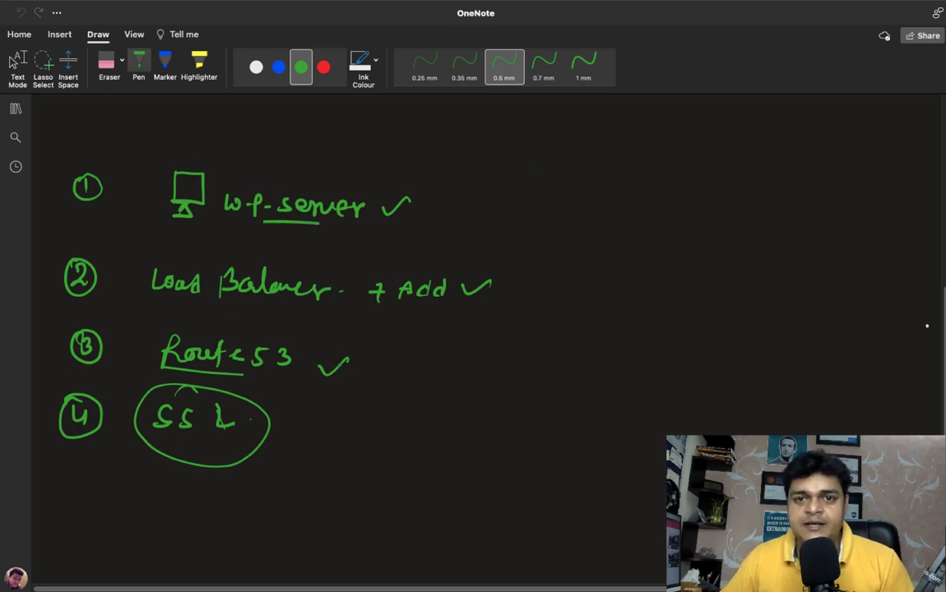
{"action": "left_click_drag", "start_coordinate": [284, 309], "coordinate": [382, 322]}
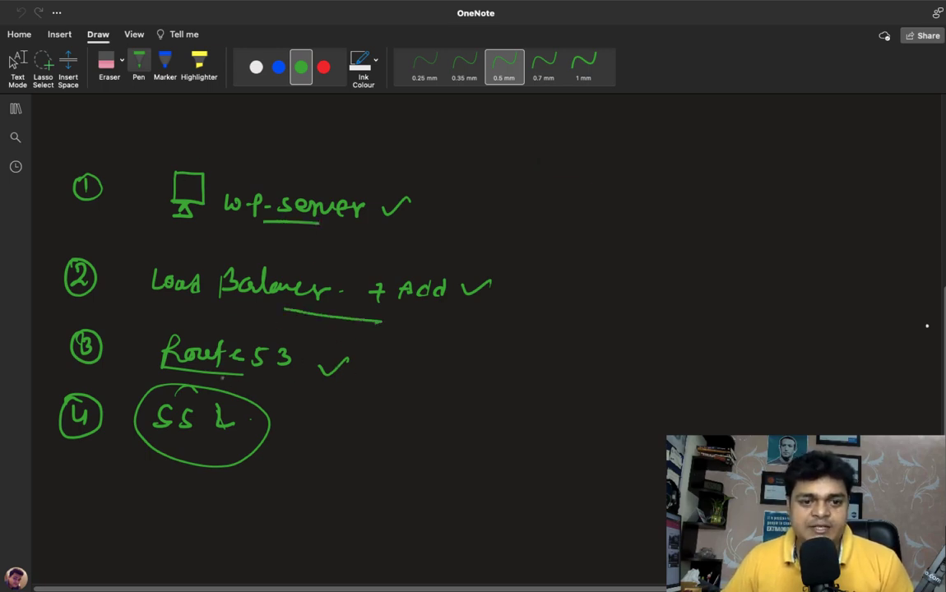
{"action": "left_click_drag", "start_coordinate": [222, 377], "coordinate": [264, 383]}
{"action": "key", "text": "Escape"}
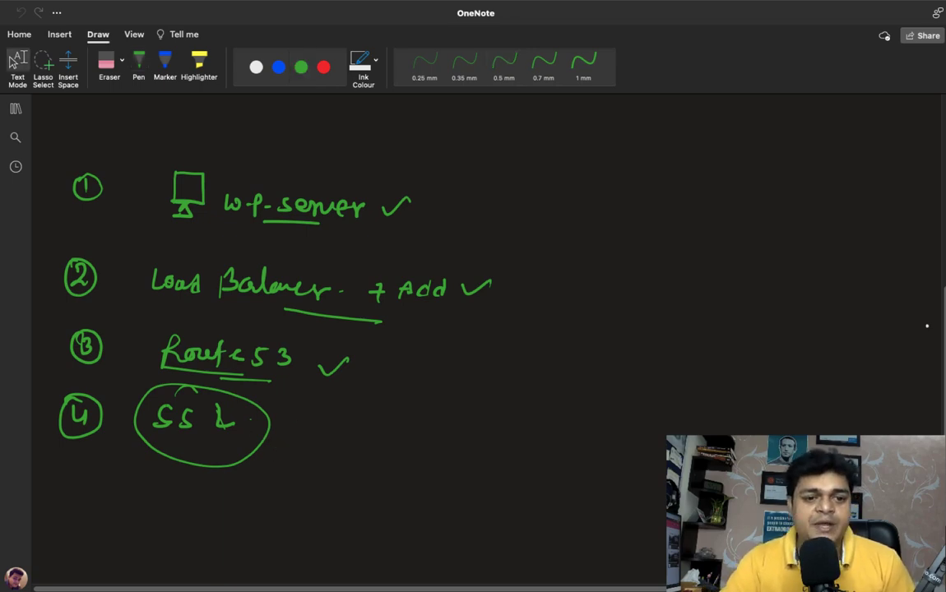
Switch back to Chrome and copy the address of the open WordPress blog page.
{"action": "key", "text": "ctrl+Right"}
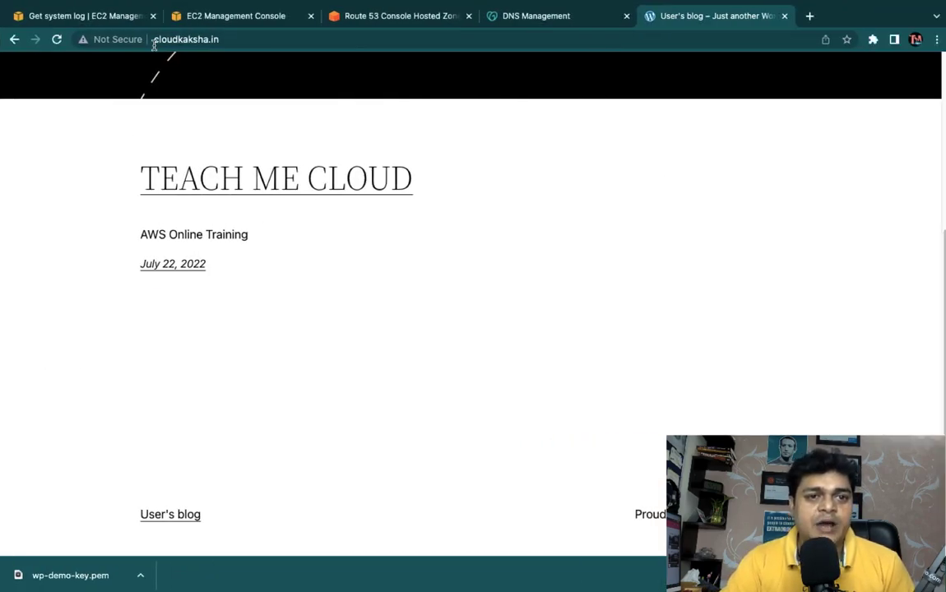
{"action": "left_click", "coordinate": [179, 41]}
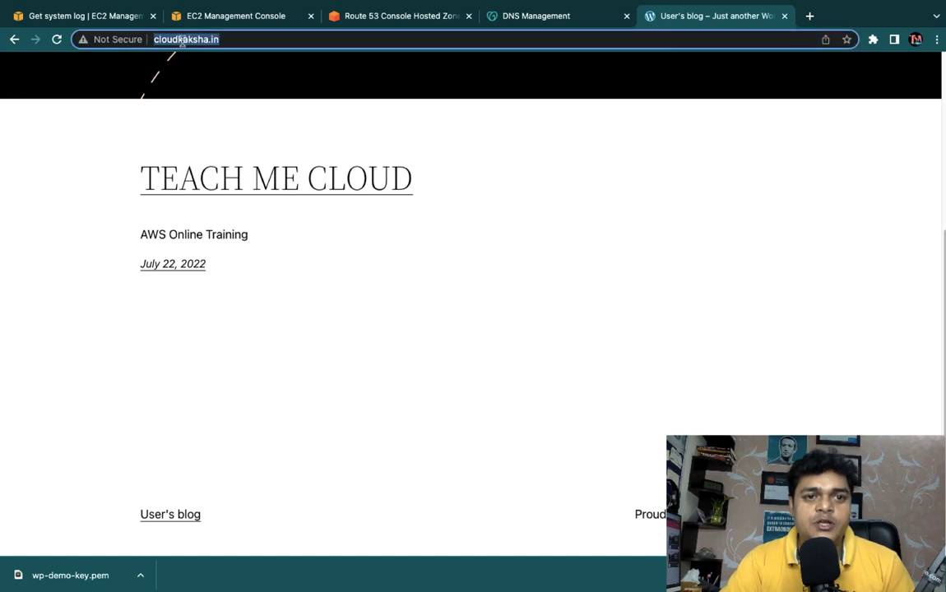
{"action": "right_click", "coordinate": [182, 41]}
{"action": "left_click", "coordinate": [212, 152]}
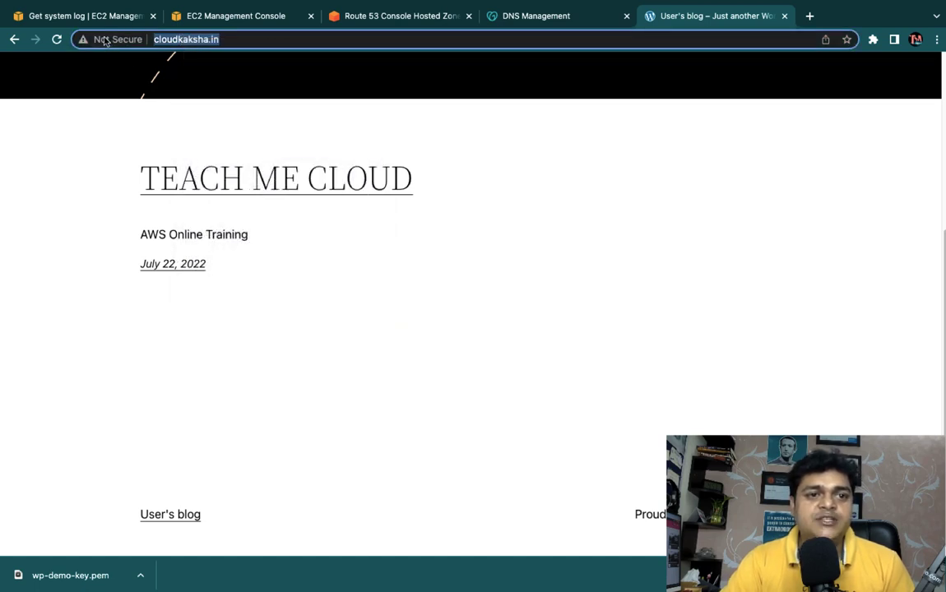
{"action": "left_click", "coordinate": [105, 42]}
{"action": "left_click", "coordinate": [809, 16]}
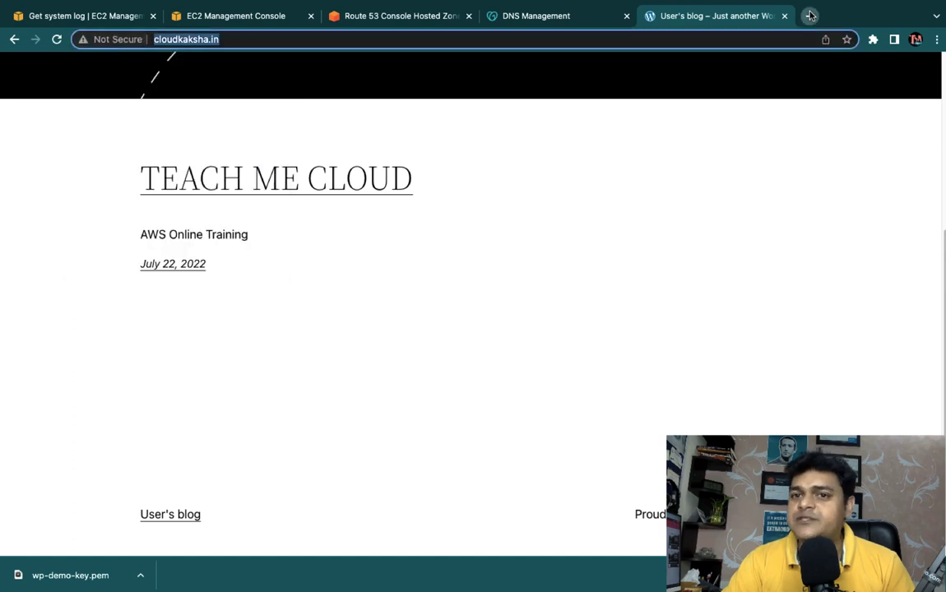
{"action": "left_click", "coordinate": [936, 39]}
{"action": "left_click", "coordinate": [804, 100]}
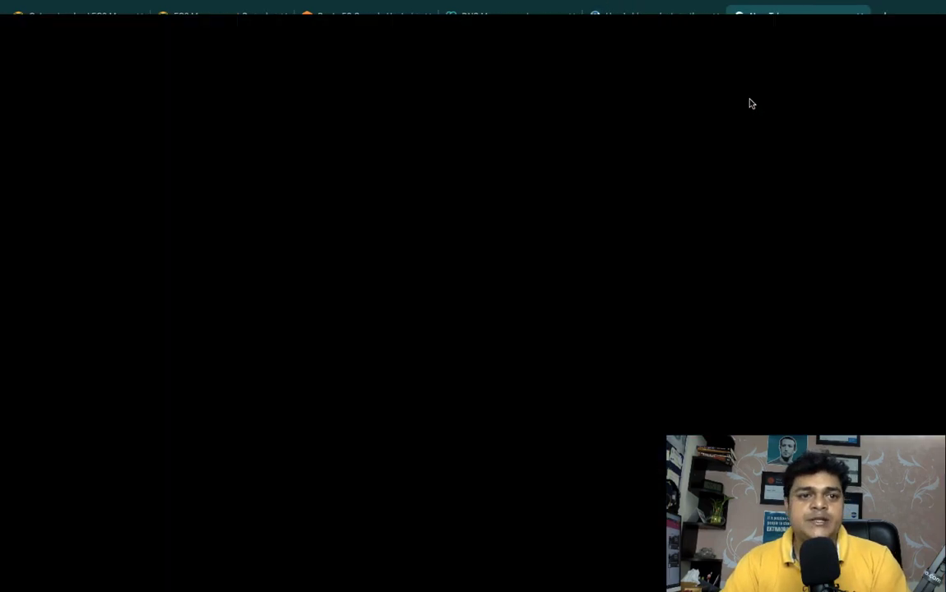
{"action": "key", "text": "ctrl+v"}
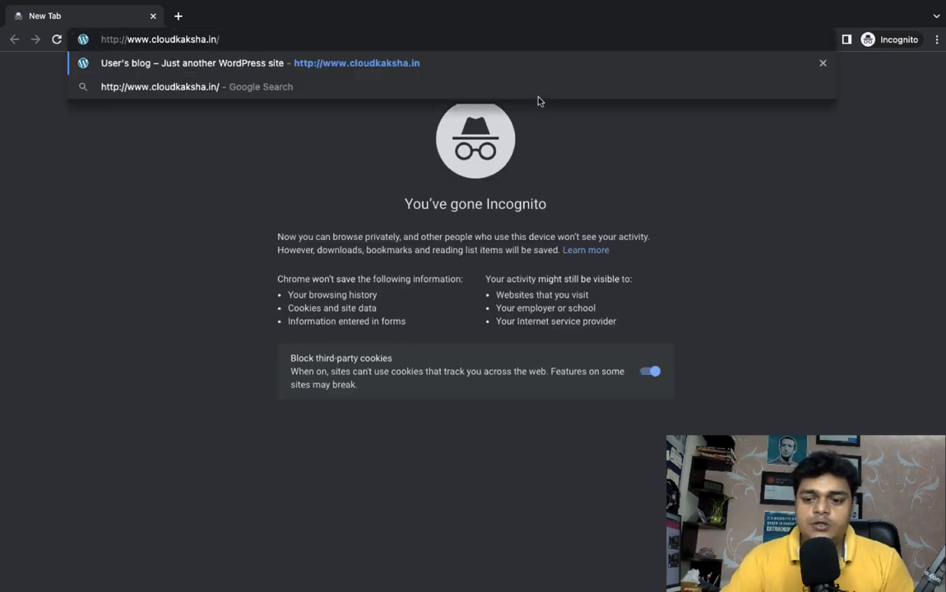
{"action": "key", "text": "Return"}
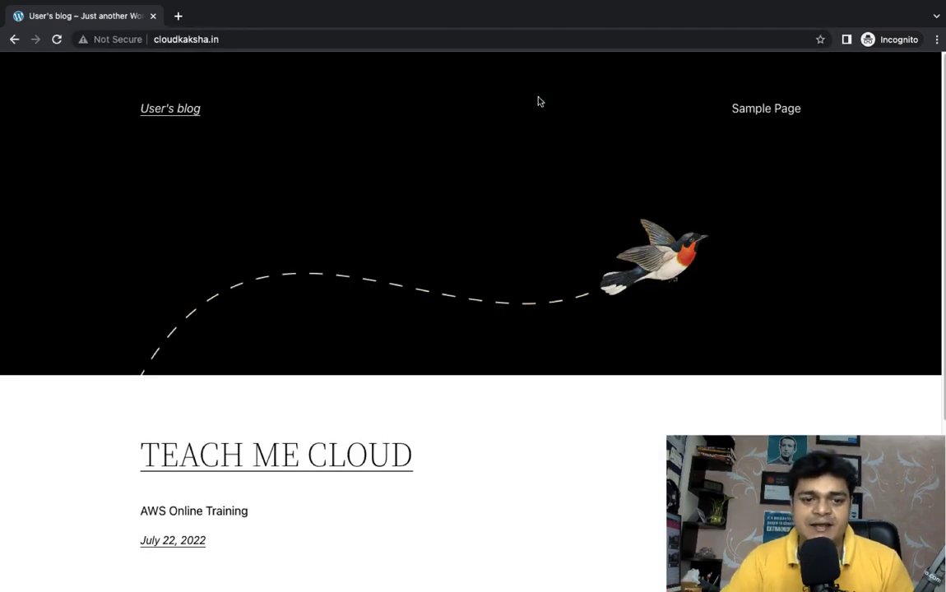
{"action": "scroll", "coordinate": [338, 437], "scroll_direction": "down", "scroll_amount": 3}
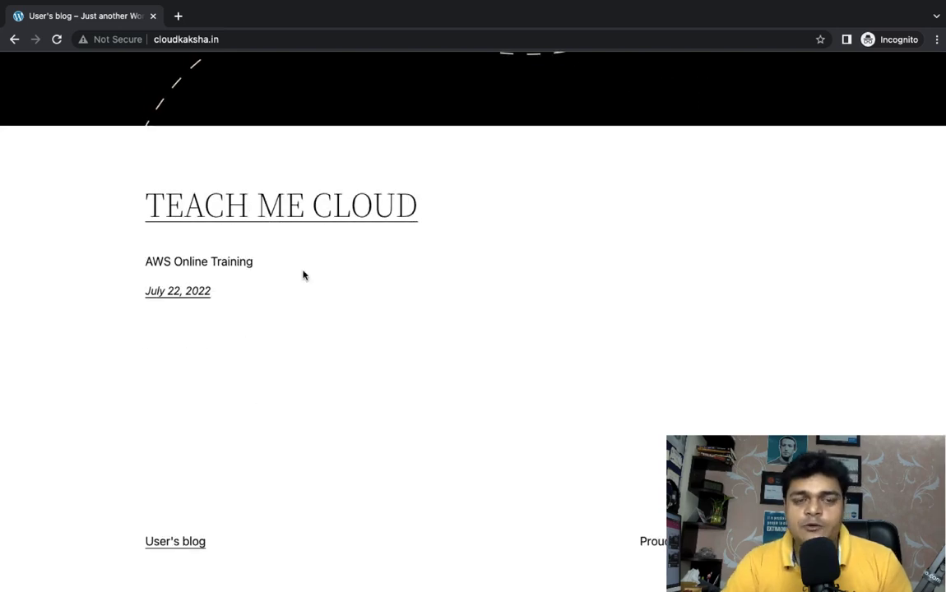
{"action": "scroll", "coordinate": [239, 200], "scroll_direction": "up", "scroll_amount": 3}
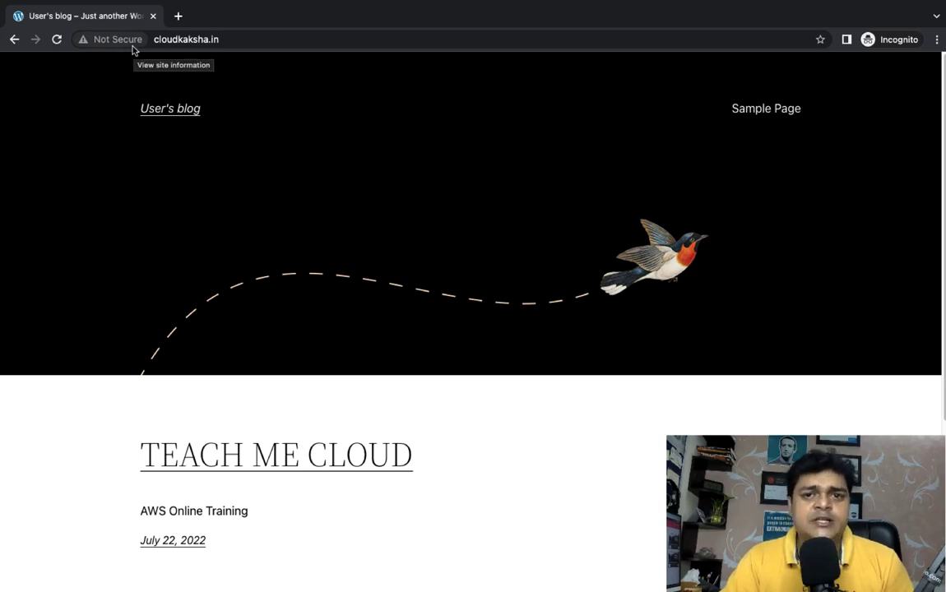
Return from the Incognito window to the Route 53 console, search the AWS services for certificate and open Certificate Manager.
{"action": "key", "text": "ctrl+Left"}
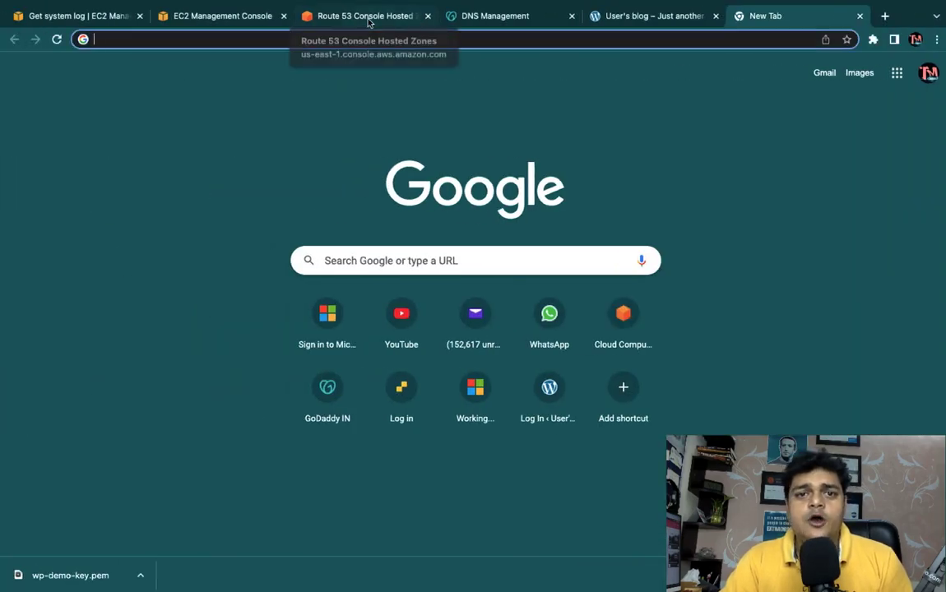
{"action": "left_click", "coordinate": [368, 18]}
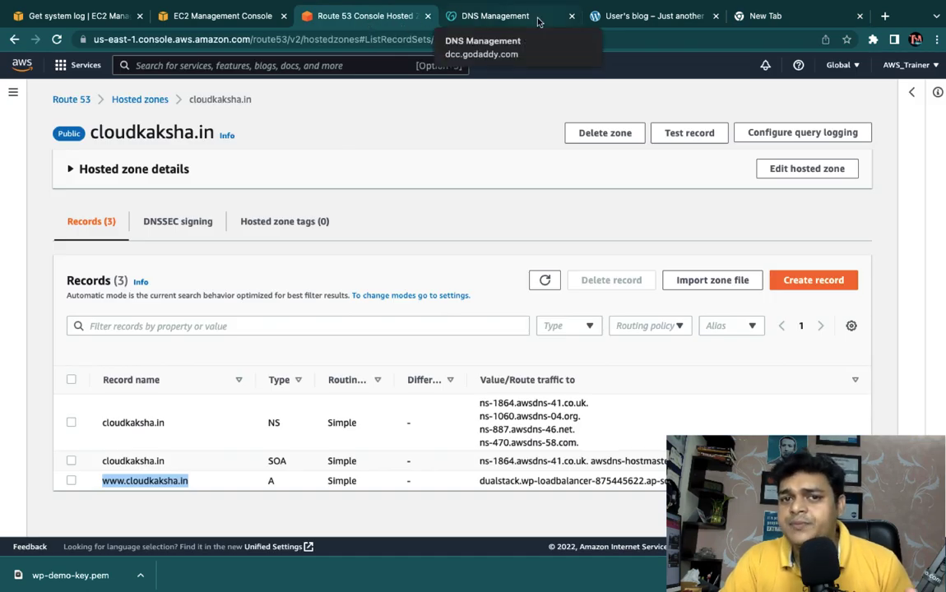
{"action": "left_click", "coordinate": [202, 69]}
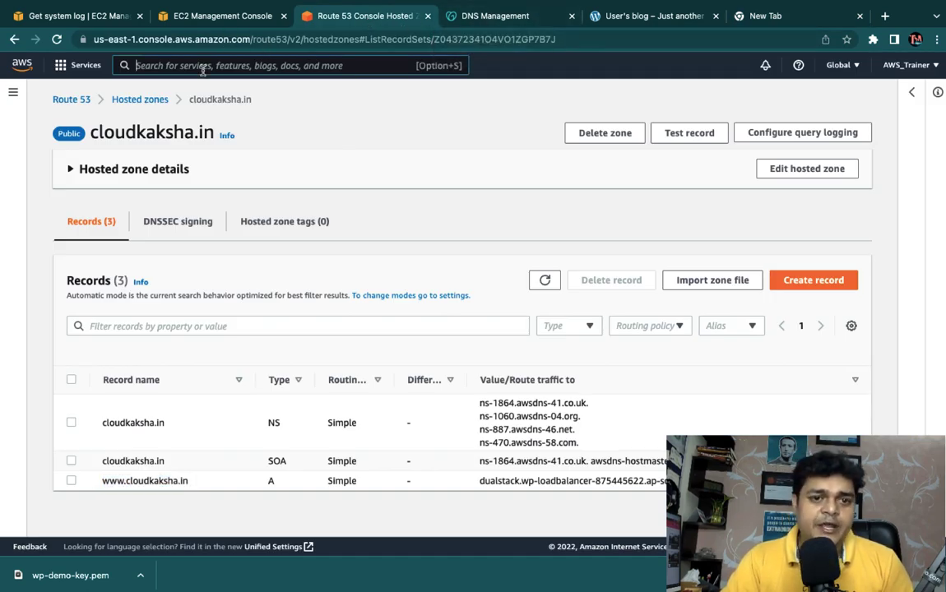
{"action": "type", "text": "cer"}
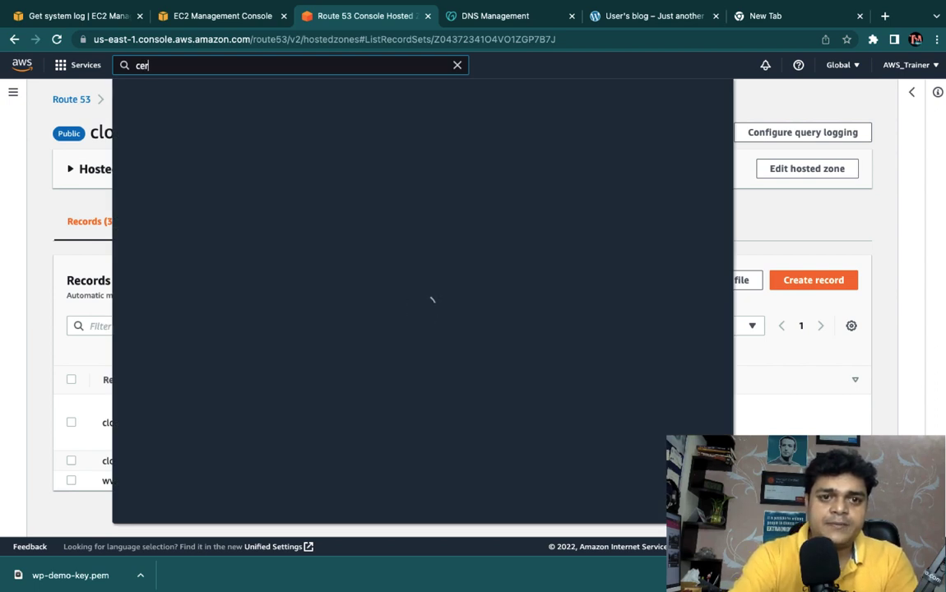
{"action": "type", "text": "tificate"}
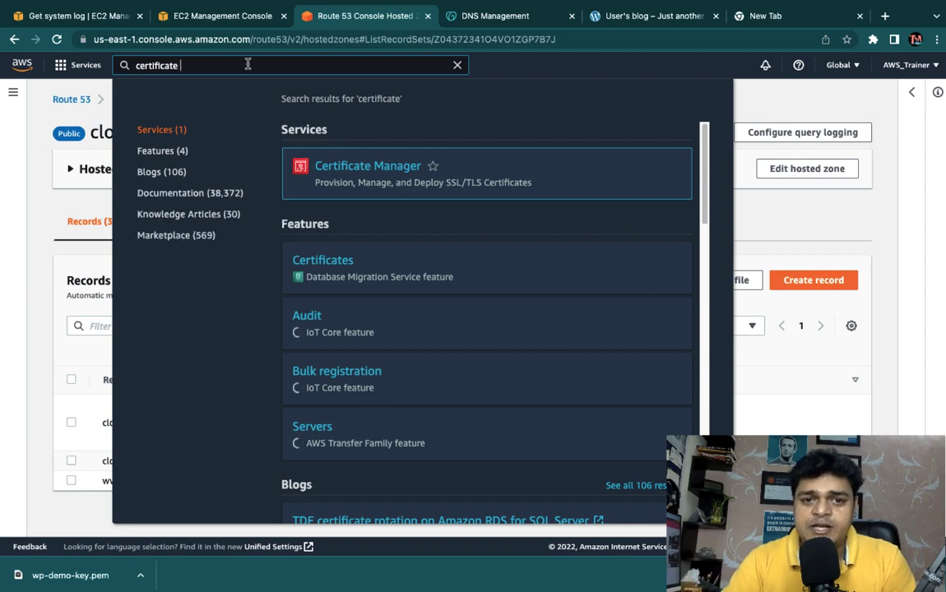
{"action": "left_click", "coordinate": [380, 171]}
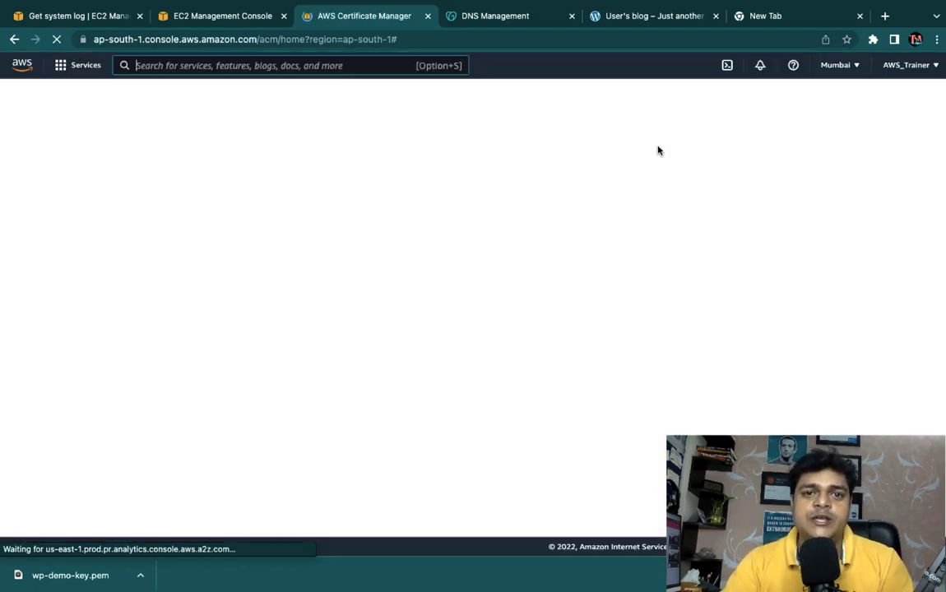
Check the connection security information of the cloudkaksha.in blog page, and return to AWS Certificate Manager.
{"action": "left_click", "coordinate": [657, 17]}
{"action": "left_click", "coordinate": [113, 40]}
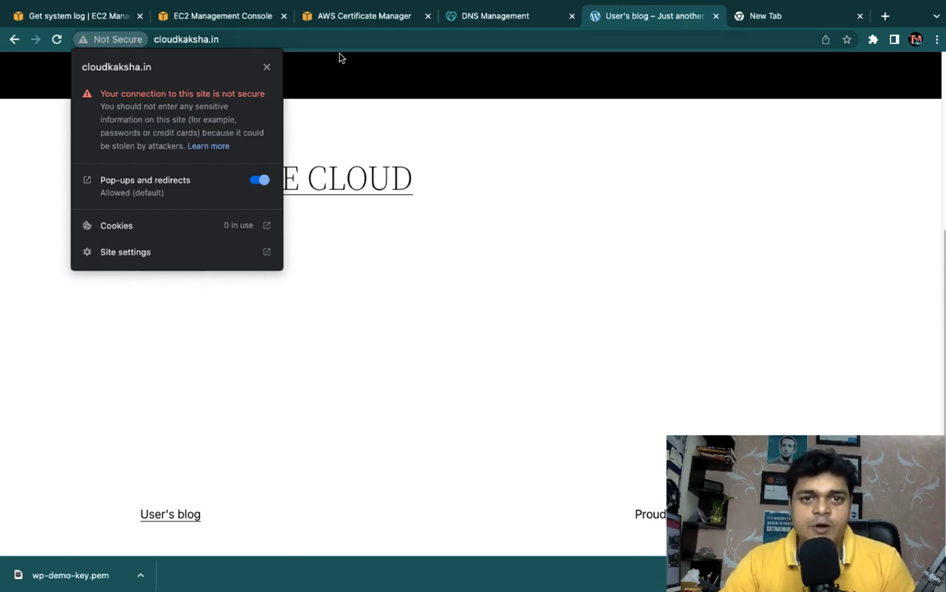
{"action": "left_click", "coordinate": [334, 14]}
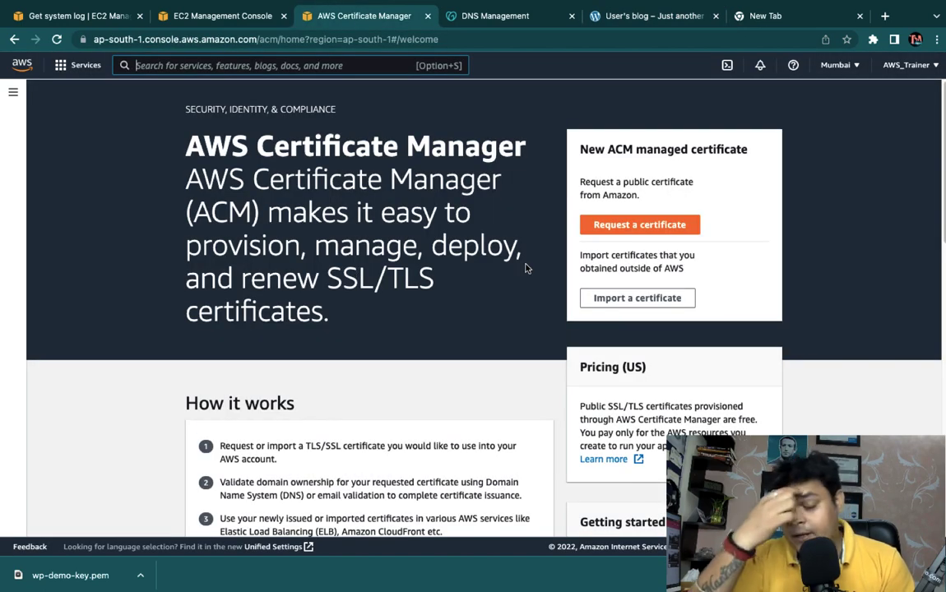
{"action": "left_click", "coordinate": [639, 223]}
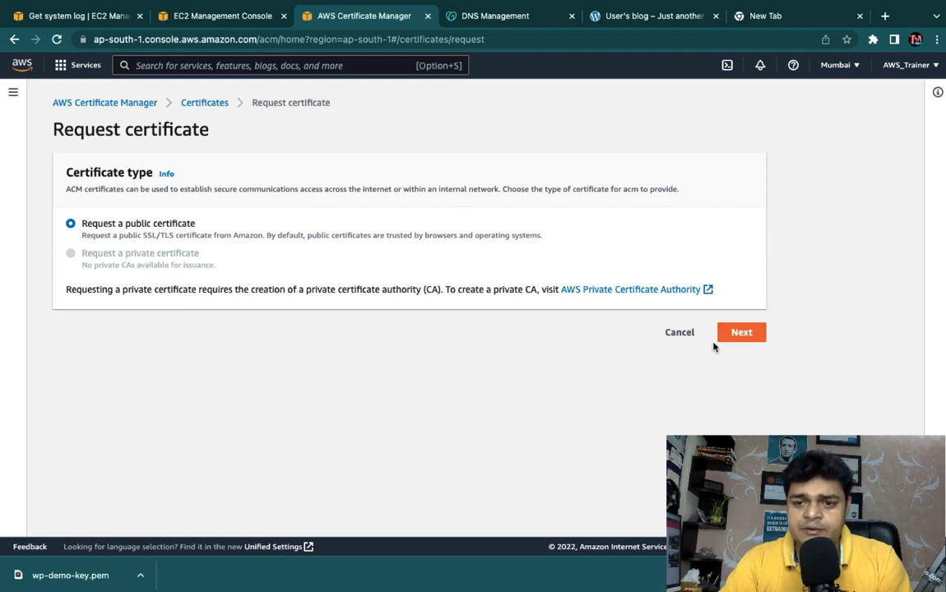
{"action": "left_click", "coordinate": [741, 334]}
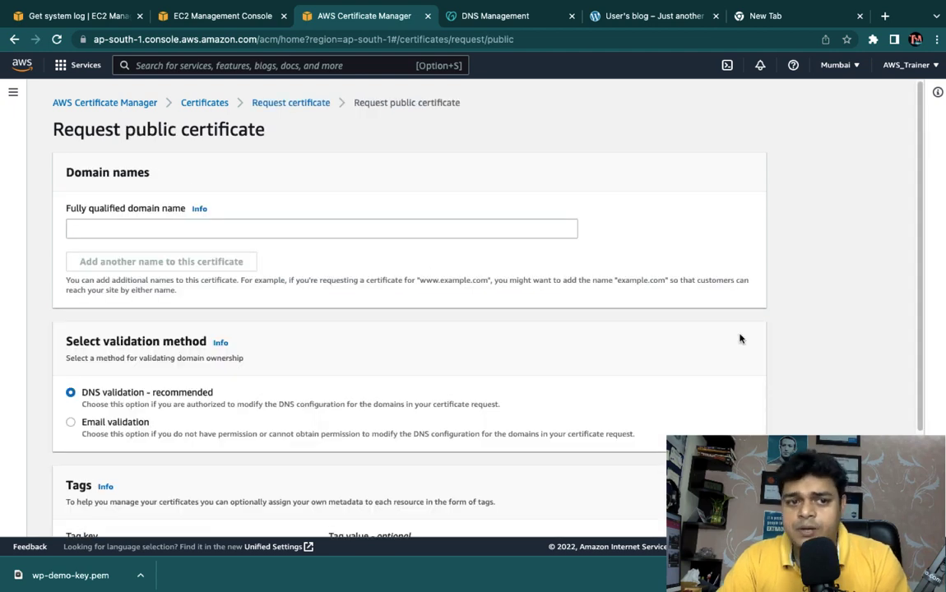
{"action": "left_click", "coordinate": [172, 229]}
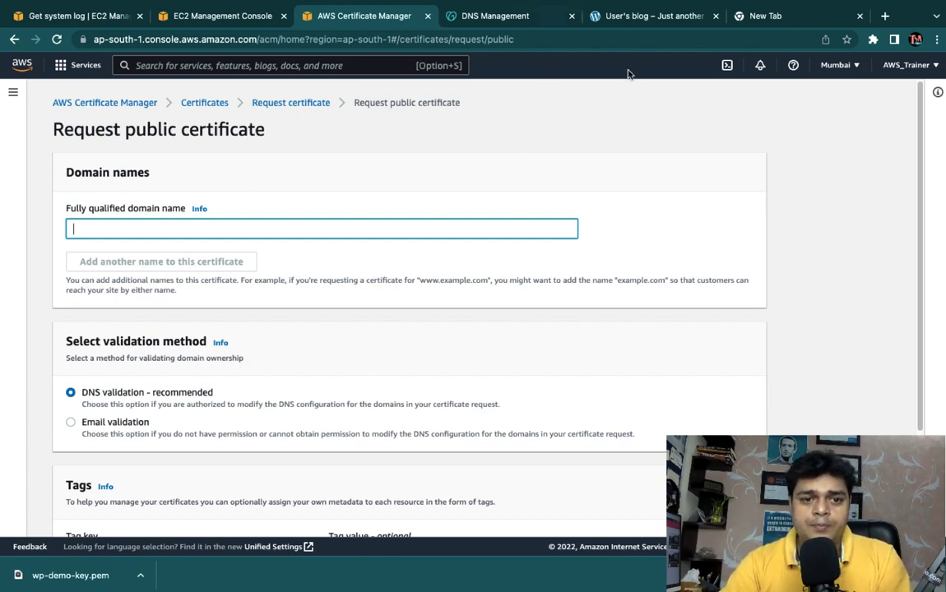
{"action": "type", "text": "http://www.cloudkaksha.in/"}
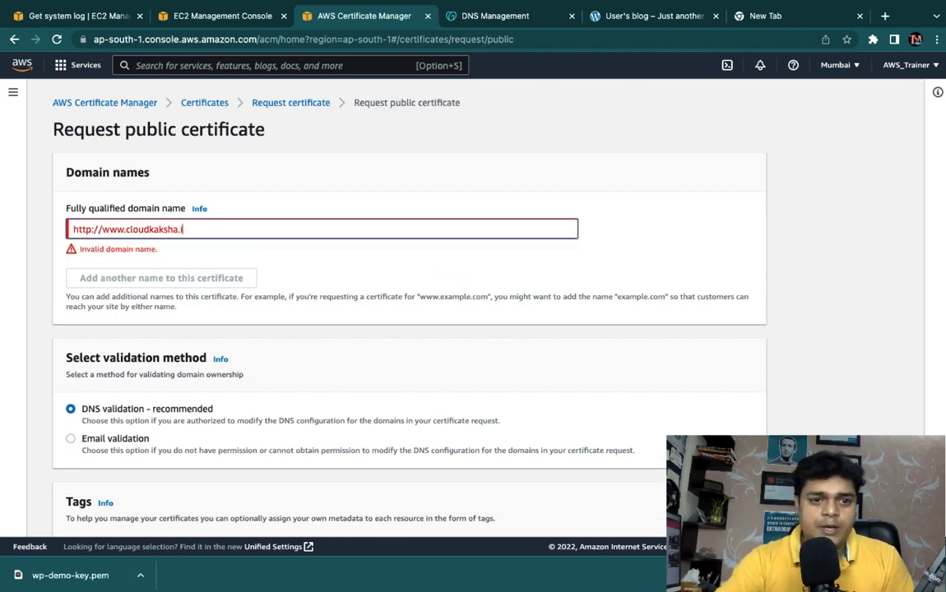
{"action": "type", "text": "in"}
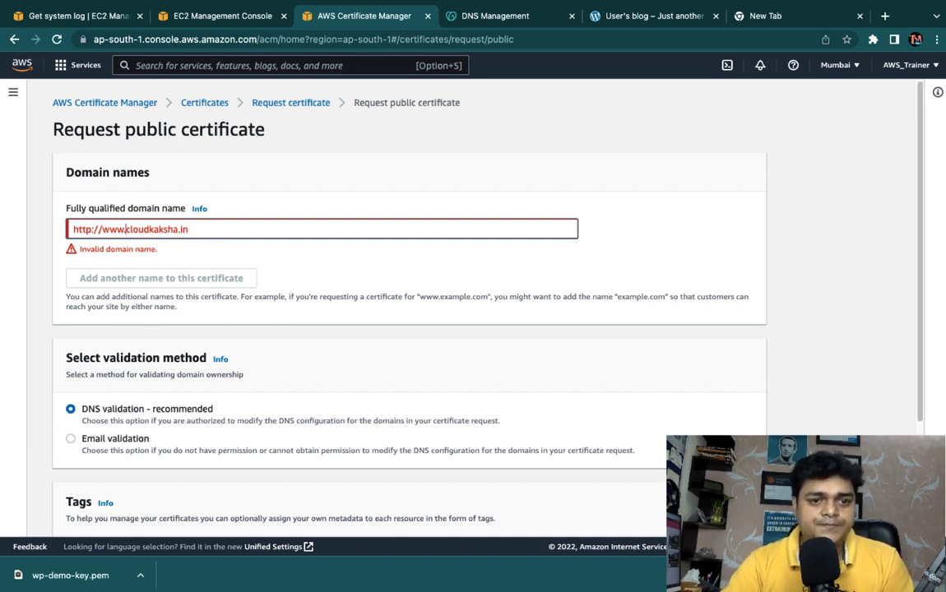
{"action": "key", "text": "BackSpace"}
{"action": "key", "text": "BackSpace"}
{"action": "key", "text": "BackSpace"}
{"action": "key", "text": "BackSpace"}
{"action": "key", "text": "BackSpace"}
{"action": "key", "text": "BackSpace"}
{"action": "key", "text": "BackSpace"}
{"action": "key", "text": "BackSpace"}
{"action": "key", "text": "BackSpace"}
{"action": "key", "text": "BackSpace"}
{"action": "key", "text": "BackSpace"}
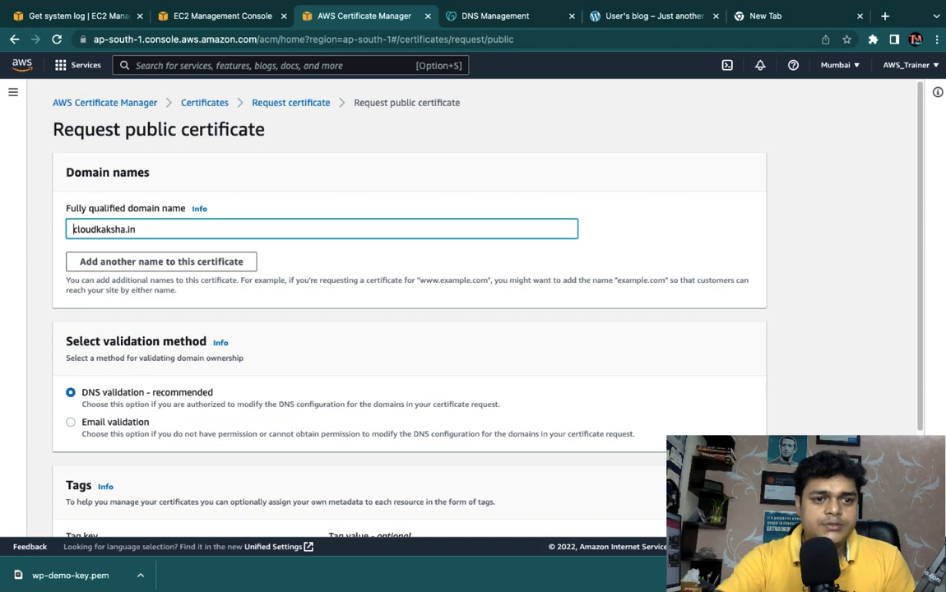
{"action": "left_click", "coordinate": [653, 227]}
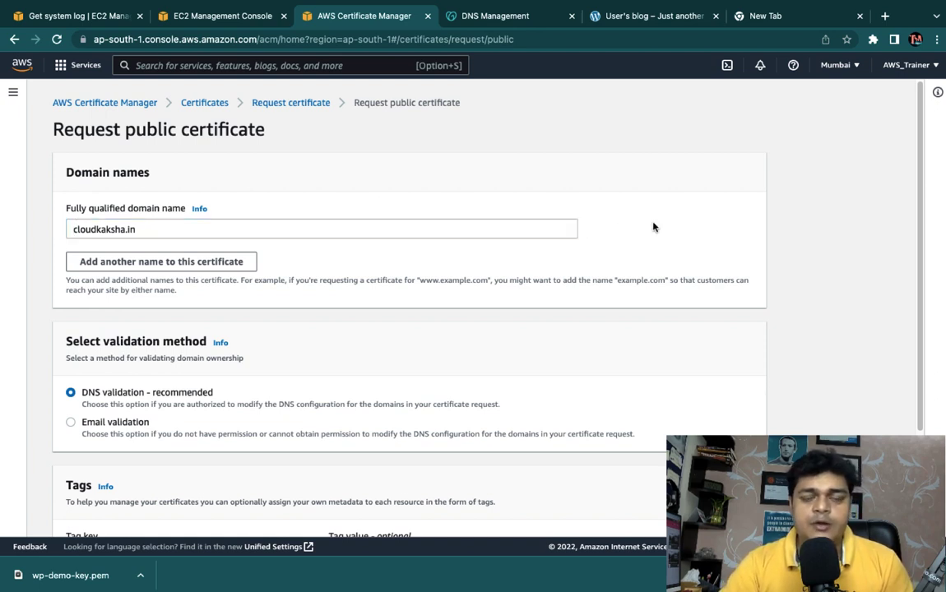
Submit the certificate request with DNS validation and no tags, and open the requested certificate.
{"action": "scroll", "coordinate": [346, 366], "scroll_direction": "down", "scroll_amount": 3}
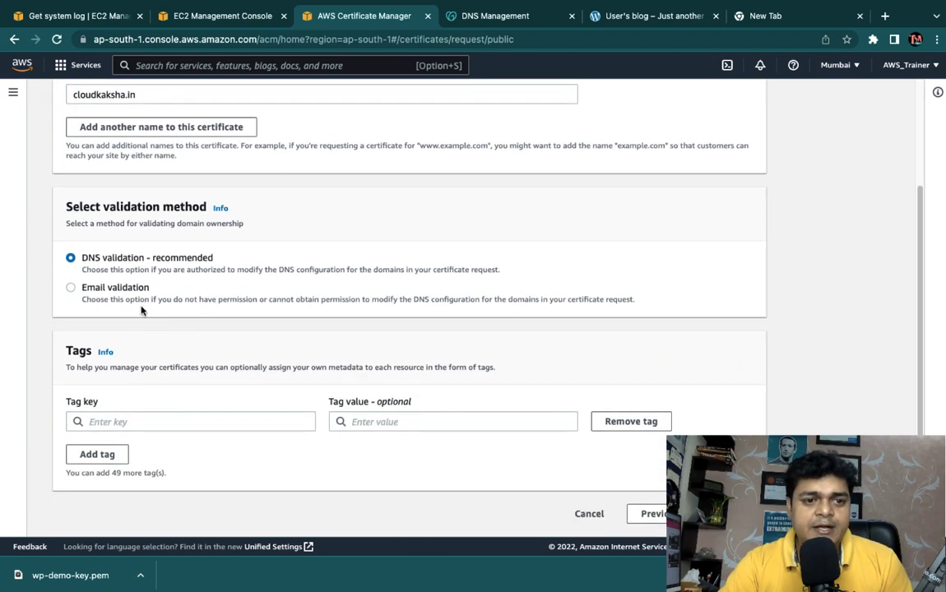
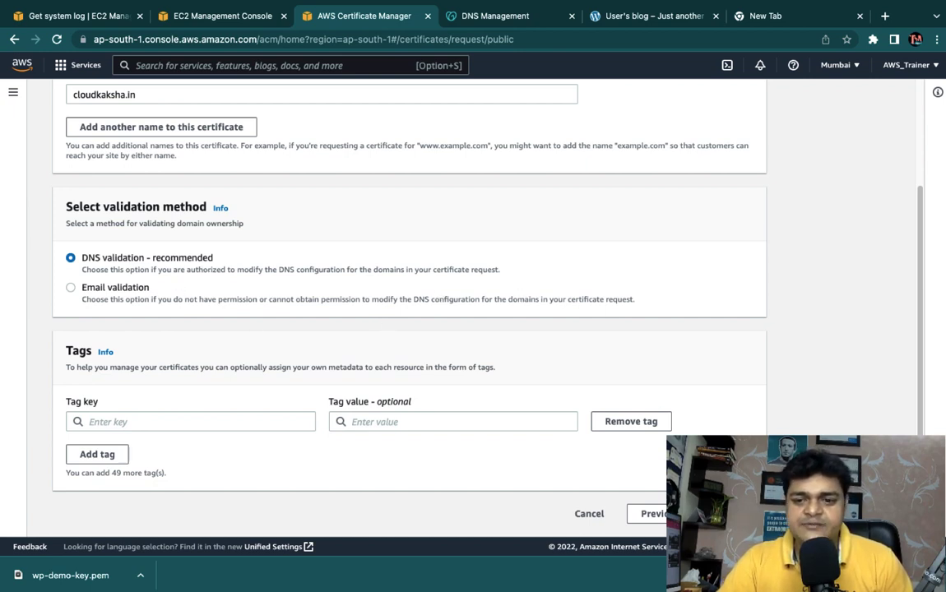
{"action": "left_click", "coordinate": [631, 421]}
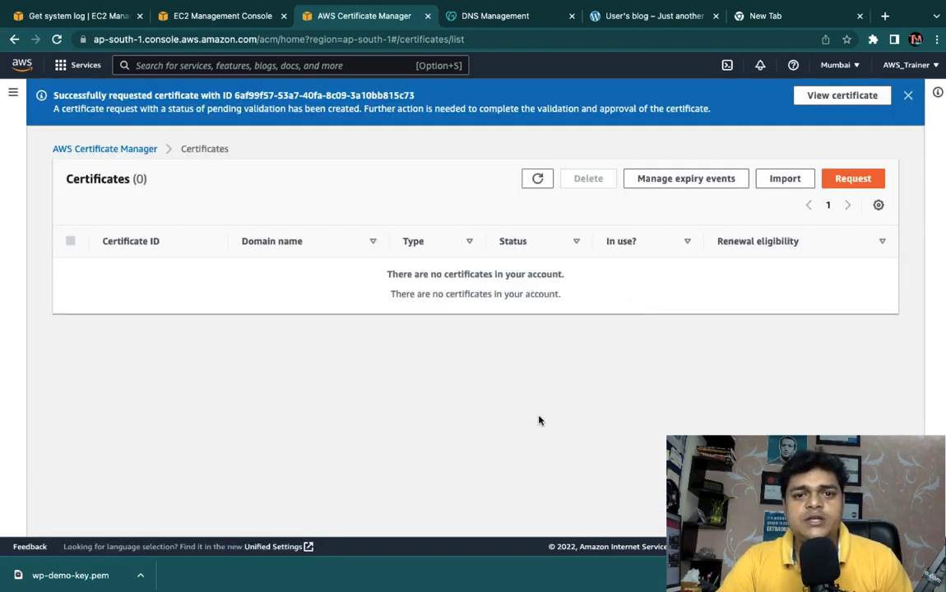
{"action": "left_click", "coordinate": [841, 96]}
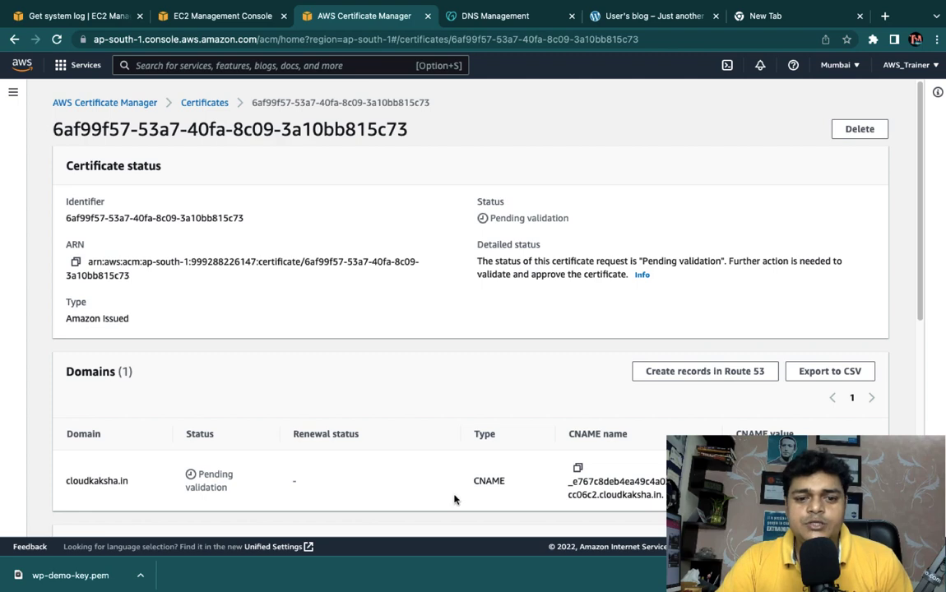
Look through the certificate's status, domain and details, and open the creation of its DNS records in Route 53.
{"action": "scroll", "coordinate": [454, 499], "scroll_direction": "down", "scroll_amount": 8}
{"action": "scroll", "coordinate": [454, 499], "scroll_direction": "up", "scroll_amount": 7}
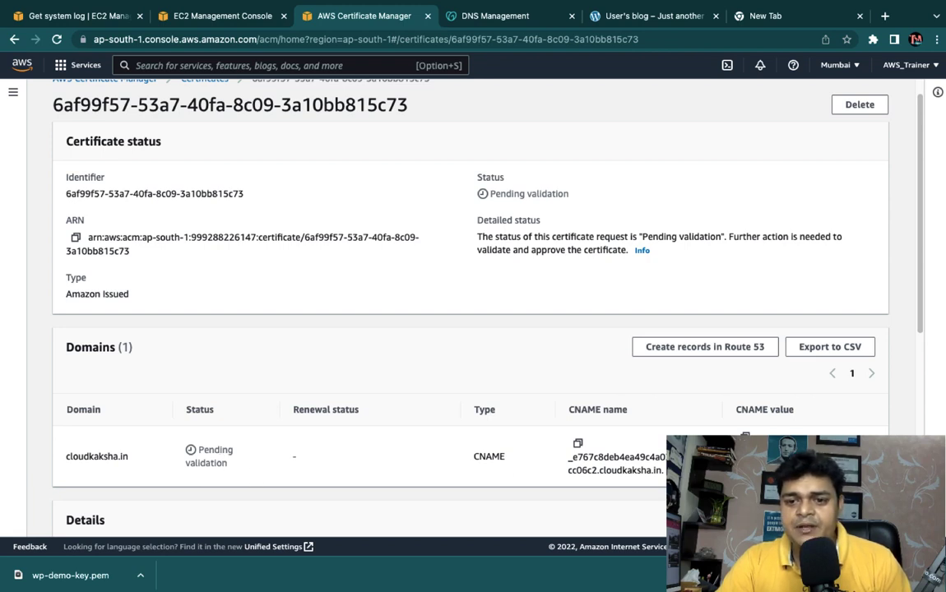
{"action": "scroll", "coordinate": [473, 329], "scroll_direction": "down", "scroll_amount": 3}
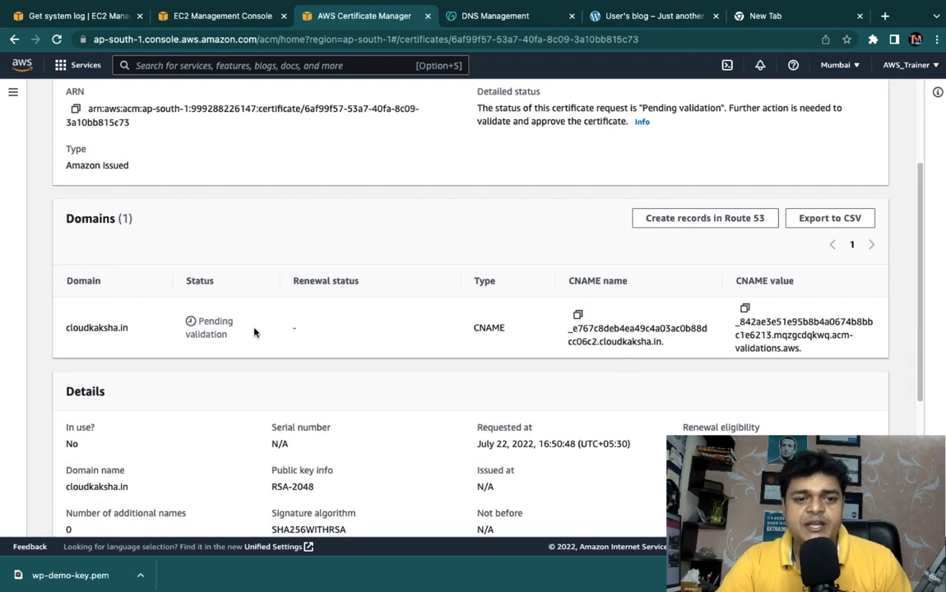
{"action": "scroll", "coordinate": [329, 352], "scroll_direction": "down", "scroll_amount": 1}
{"action": "scroll", "coordinate": [331, 351], "scroll_direction": "up", "scroll_amount": 5}
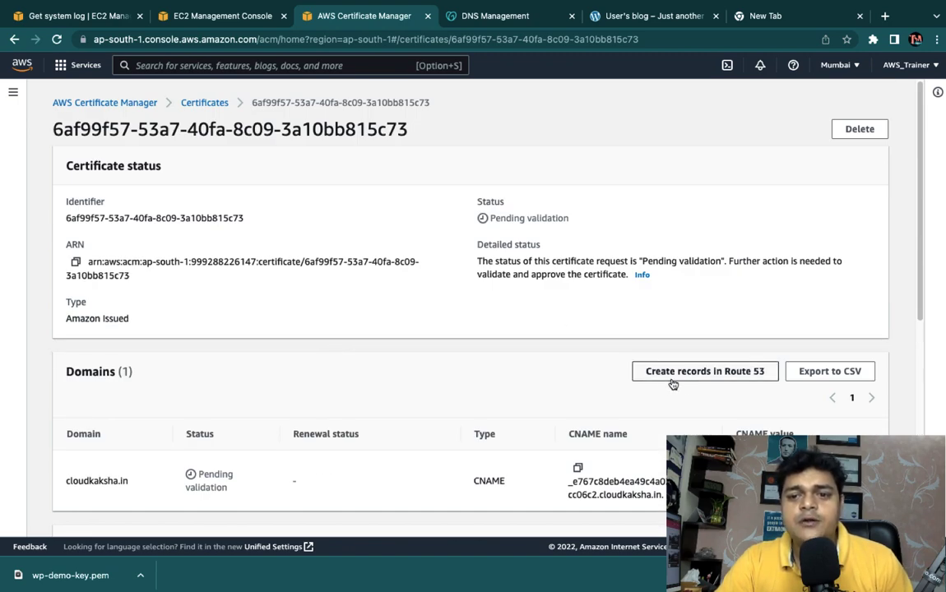
{"action": "left_click", "coordinate": [715, 372]}
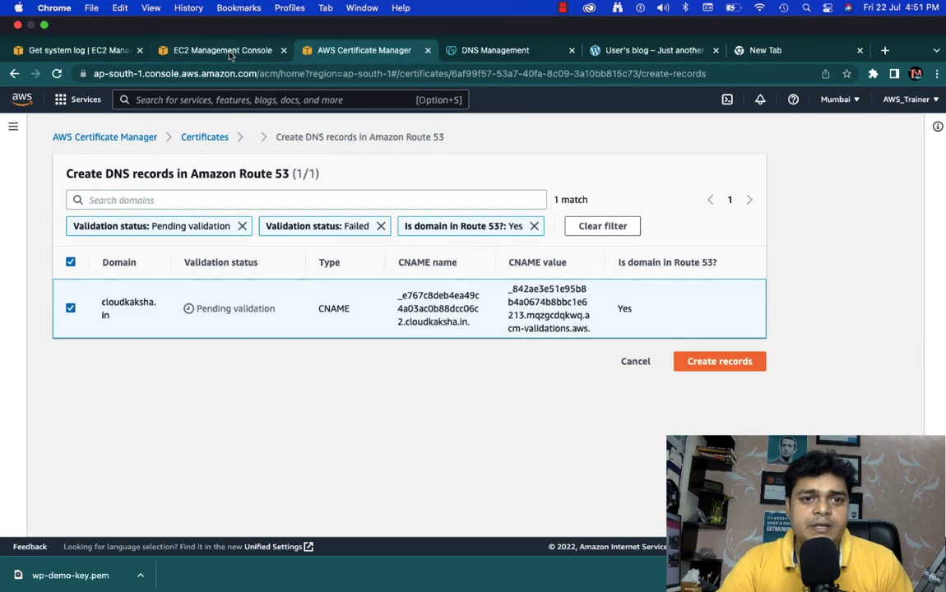
Switch to the EC2 load balancer page, search the AWS services for route53 and open Route 53 there.
{"action": "left_click", "coordinate": [230, 52]}
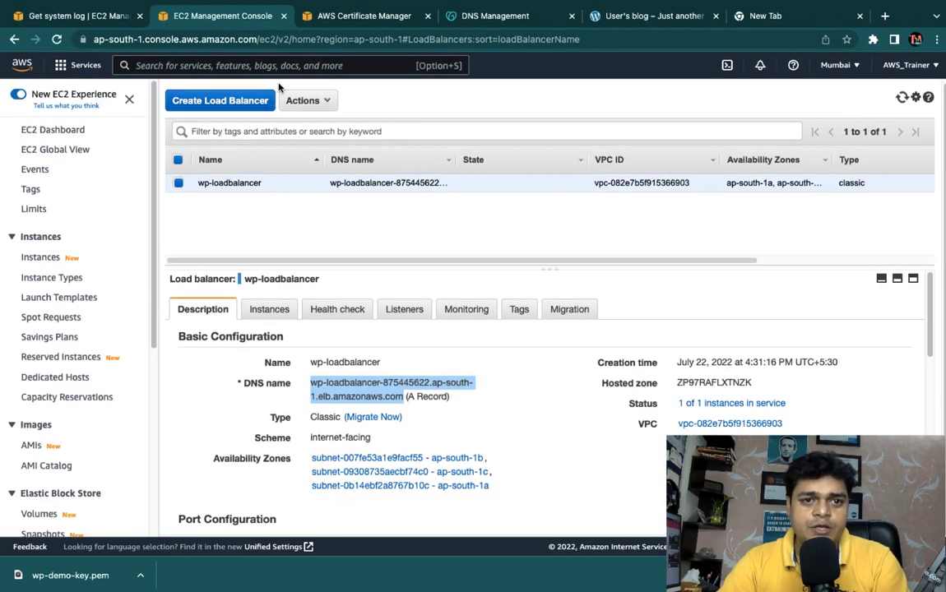
{"action": "left_click", "coordinate": [252, 65]}
{"action": "type", "text": "ro"}
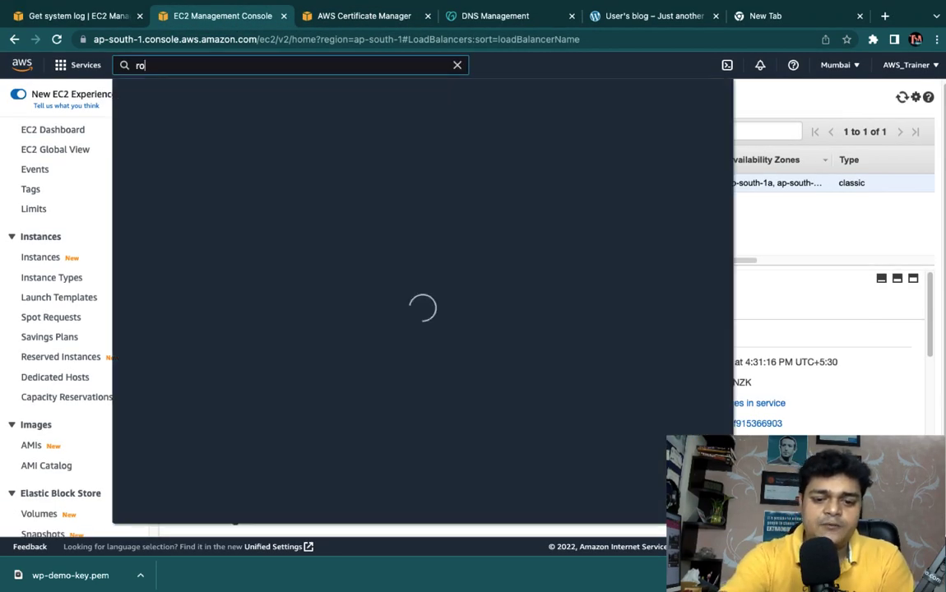
{"action": "type", "text": "ute"}
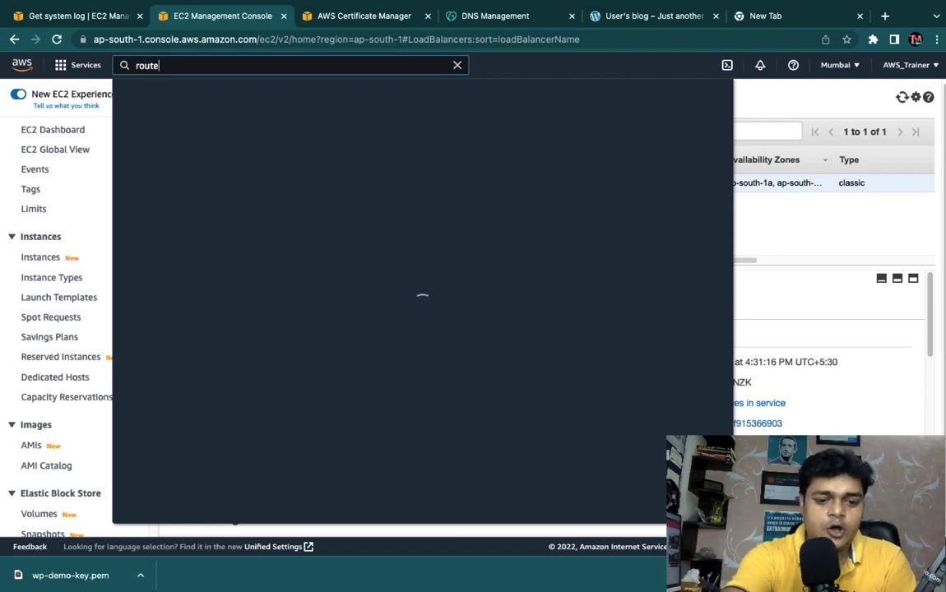
{"action": "type", "text": "53"}
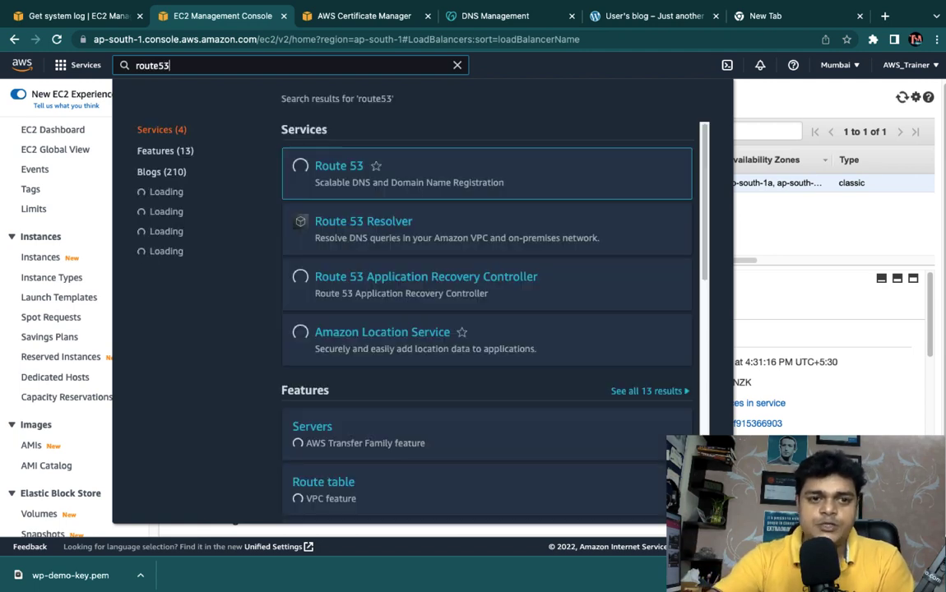
{"action": "key", "text": "Return"}
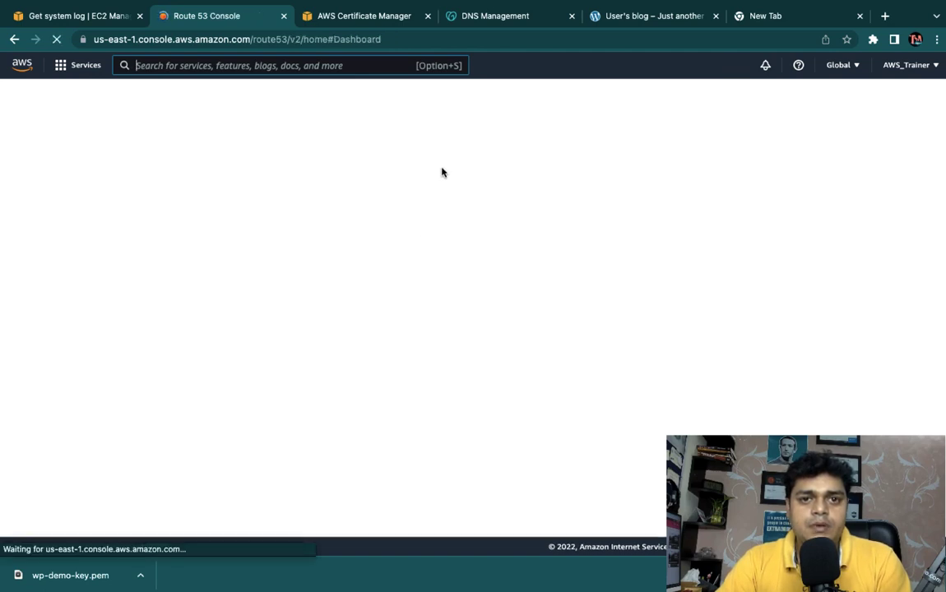
Open the cloudkaksha.in hosted zone in Route 53 and examine its existing records.
{"action": "left_click", "coordinate": [399, 20]}
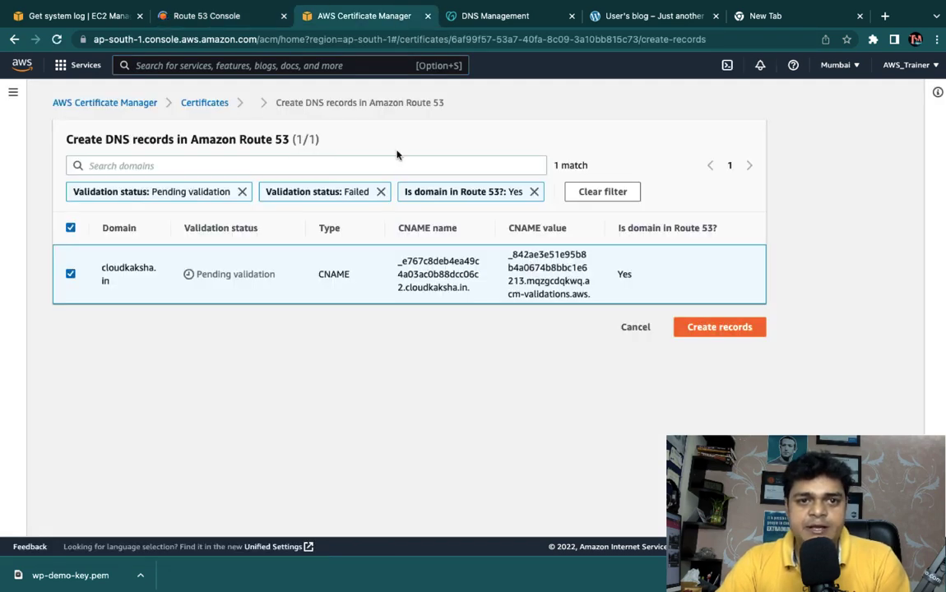
{"action": "left_click", "coordinate": [240, 17]}
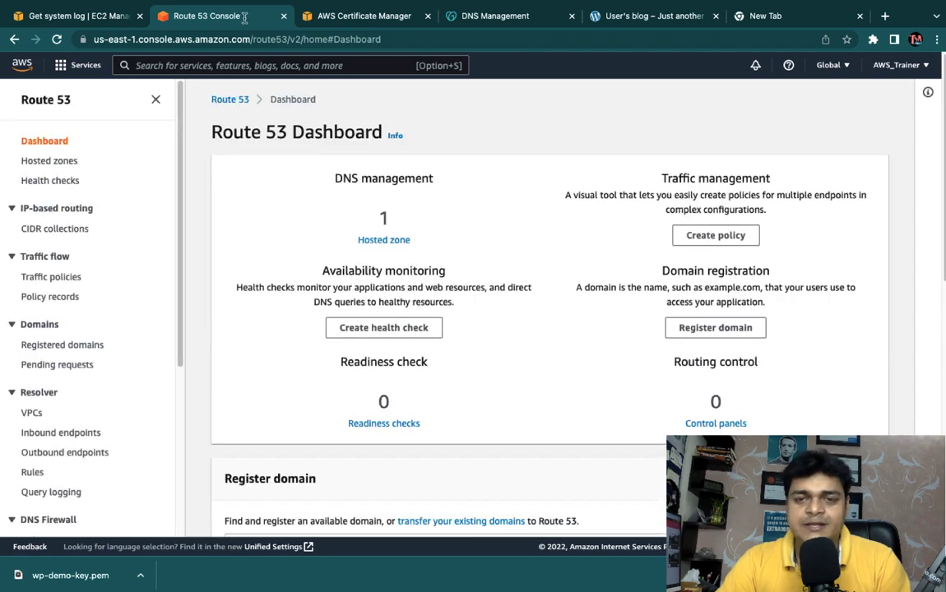
{"action": "left_click", "coordinate": [384, 242]}
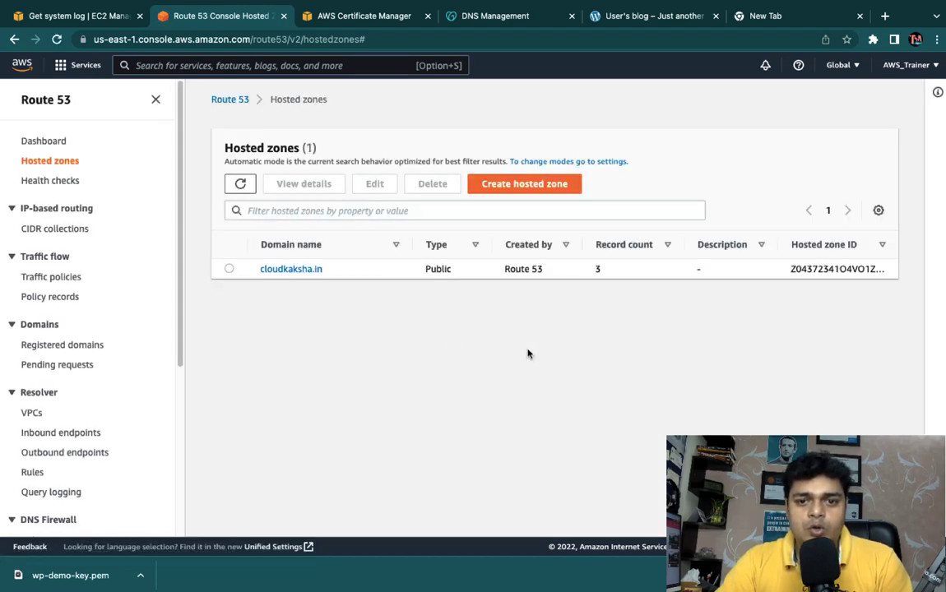
{"action": "left_click", "coordinate": [317, 271]}
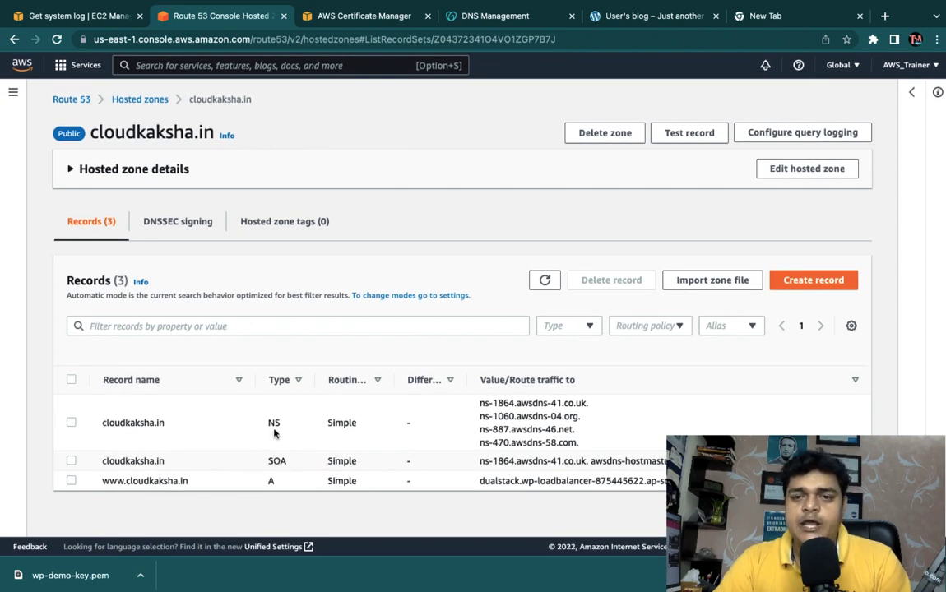
Create the certificate's CNAME validation record for cloudkaksha.in in Route 53 from Certificate Manager, and look over the certificate's details.
{"action": "left_click", "coordinate": [379, 18]}
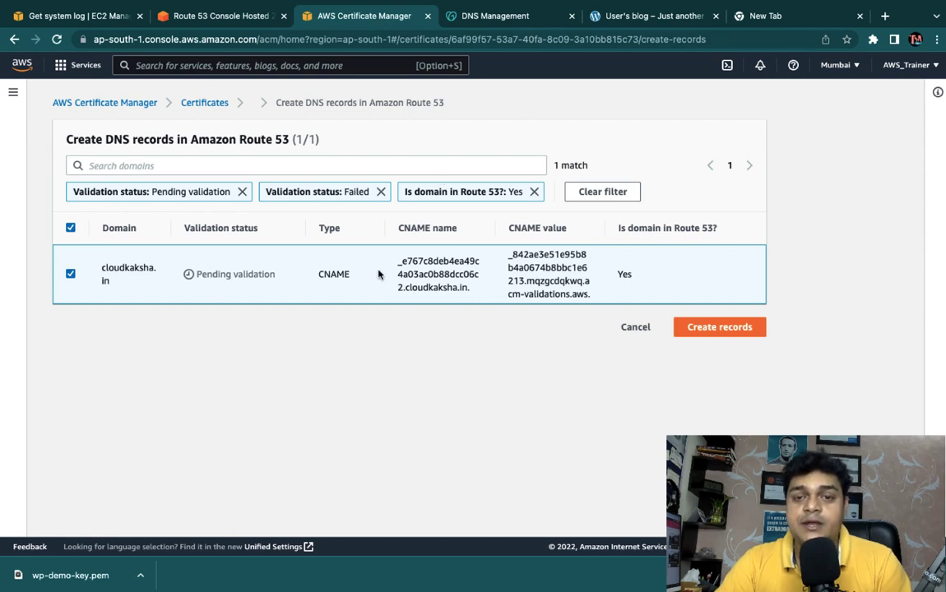
{"action": "left_click", "coordinate": [725, 332]}
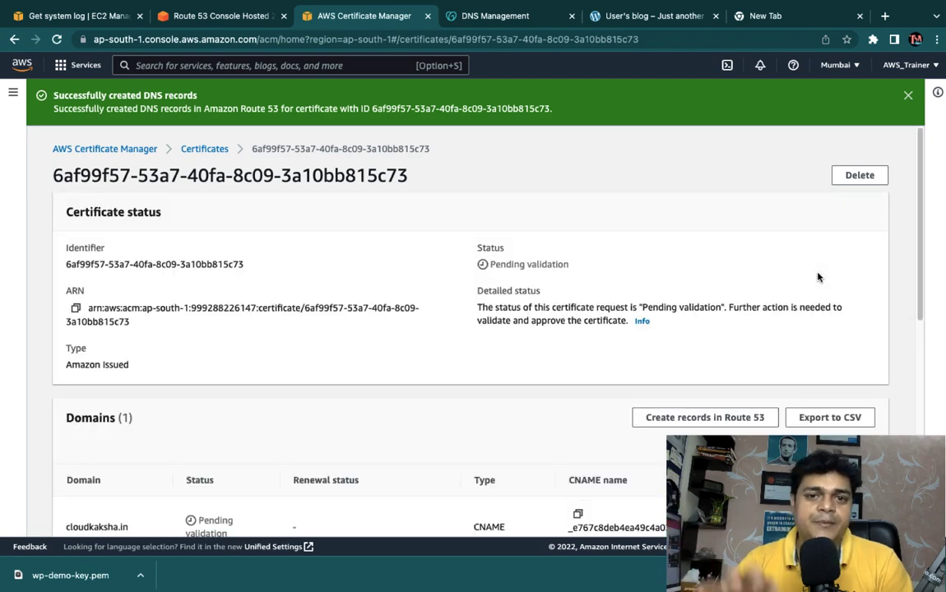
{"action": "scroll", "coordinate": [679, 387], "scroll_direction": "down", "scroll_amount": 5}
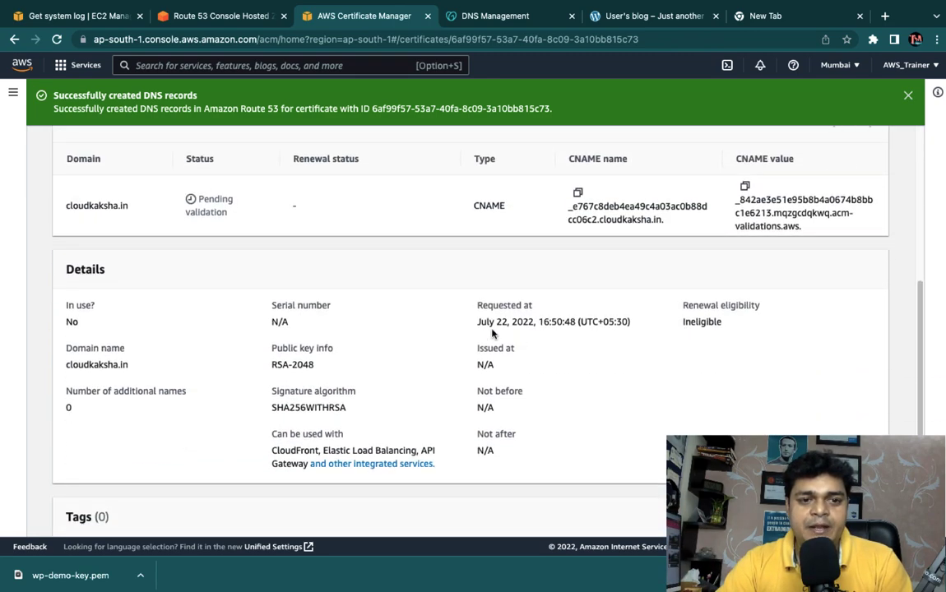
Look over the remaining certificate details, and refresh the cloudkaksha.in hosted zone's records in Route 53.
{"action": "scroll", "coordinate": [332, 242], "scroll_direction": "down", "scroll_amount": 3}
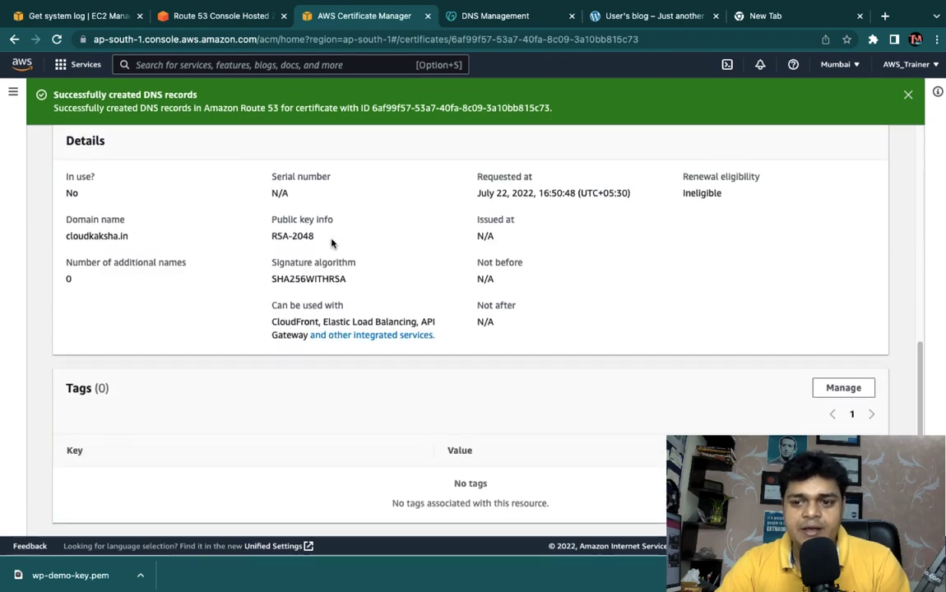
{"action": "scroll", "coordinate": [331, 243], "scroll_direction": "up", "scroll_amount": 10}
{"action": "left_click", "coordinate": [211, 15]}
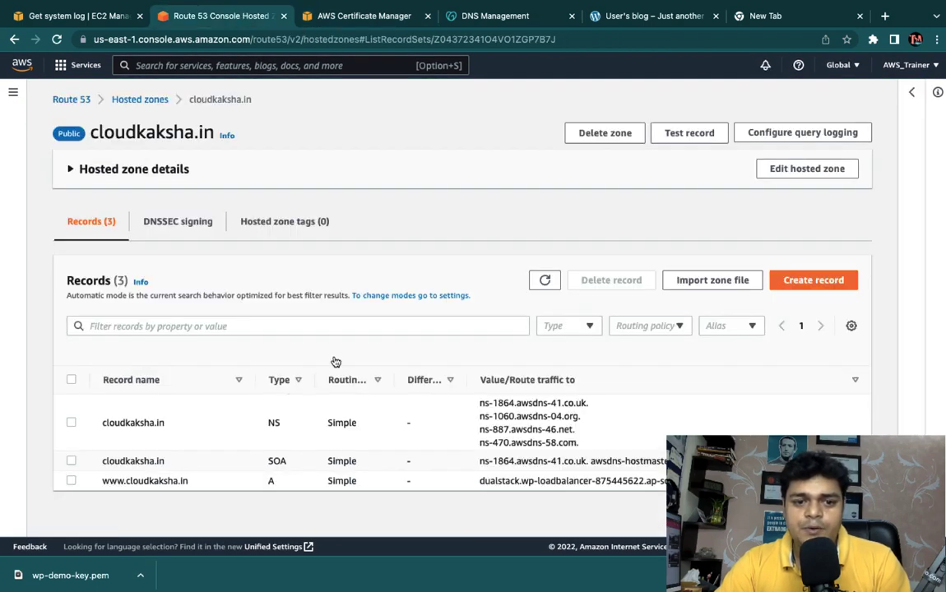
{"action": "left_click", "coordinate": [544, 280]}
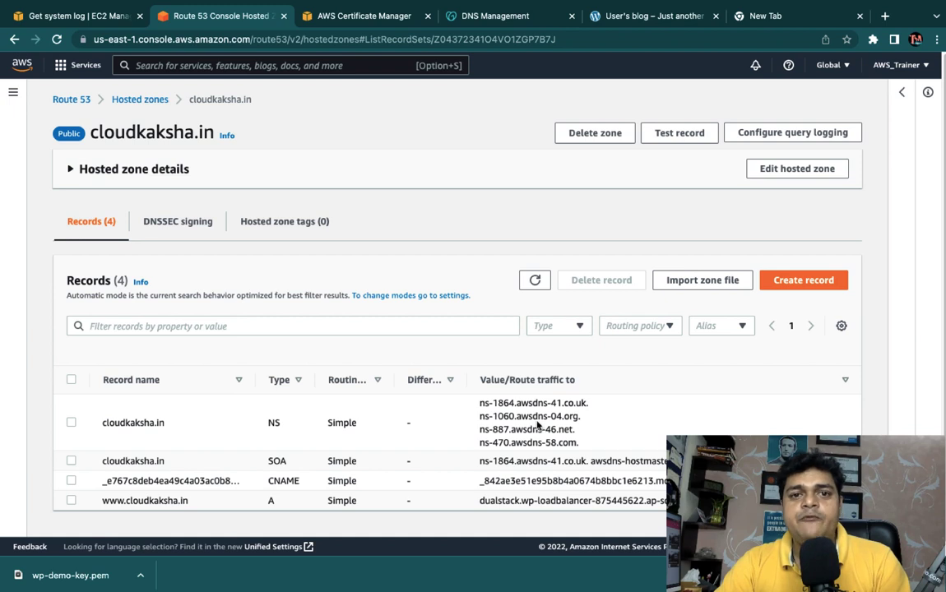
Return to Certificate Manager, dismiss the notification, open the certificates list and refresh it to check the certificate's validation status.
{"action": "left_click", "coordinate": [383, 24]}
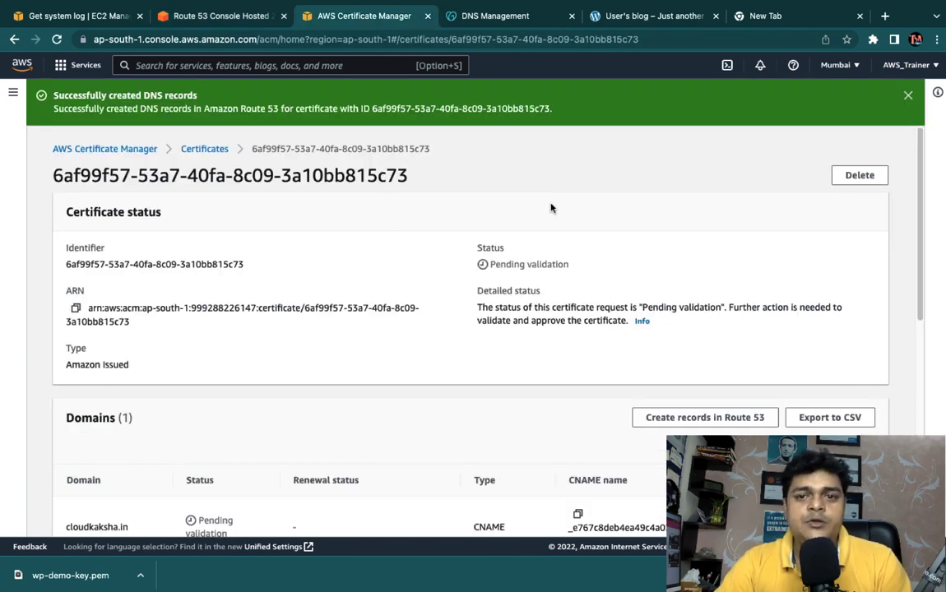
{"action": "left_click", "coordinate": [908, 97]}
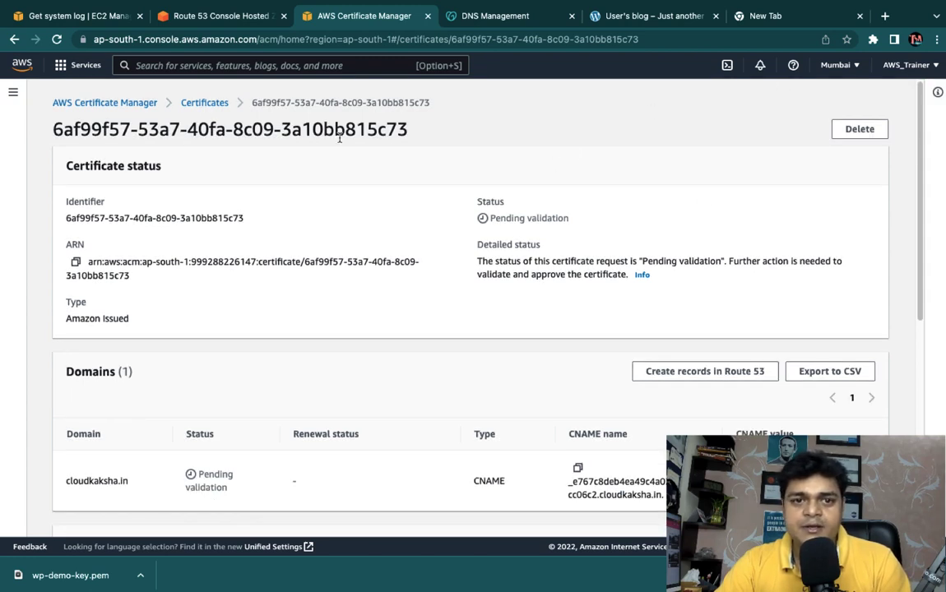
{"action": "left_click", "coordinate": [205, 103]}
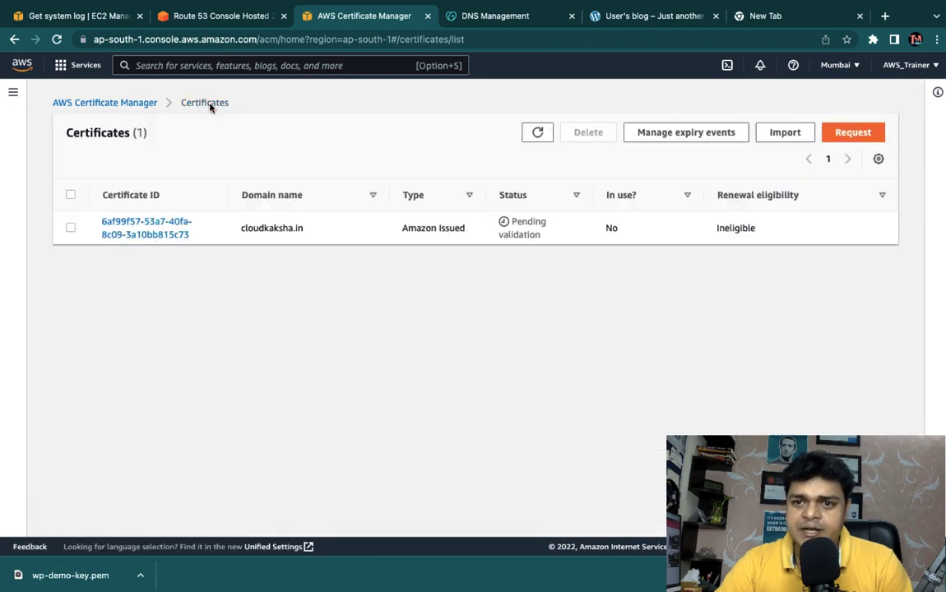
{"action": "left_click", "coordinate": [539, 138]}
{"action": "left_click", "coordinate": [539, 138]}
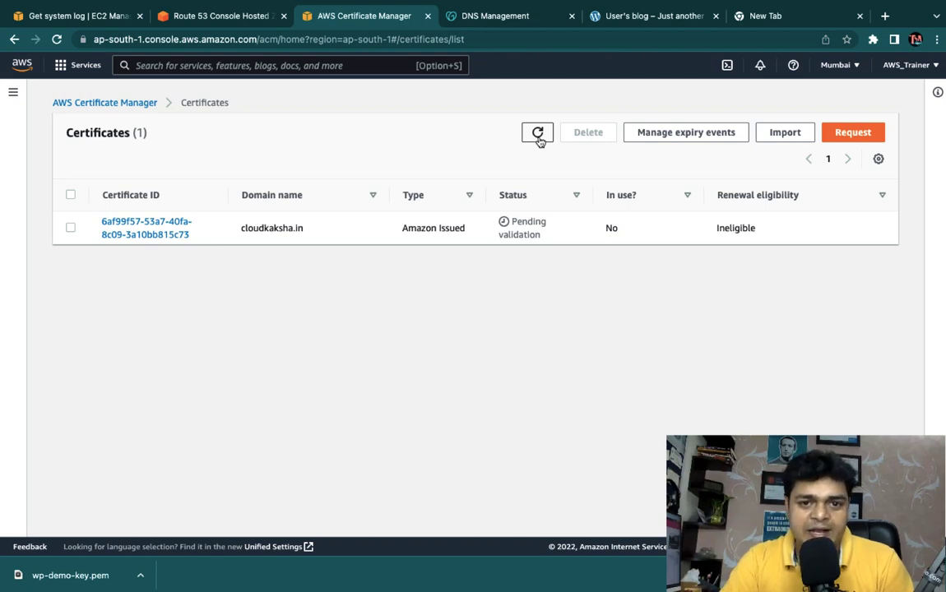
{"action": "left_click", "coordinate": [538, 137]}
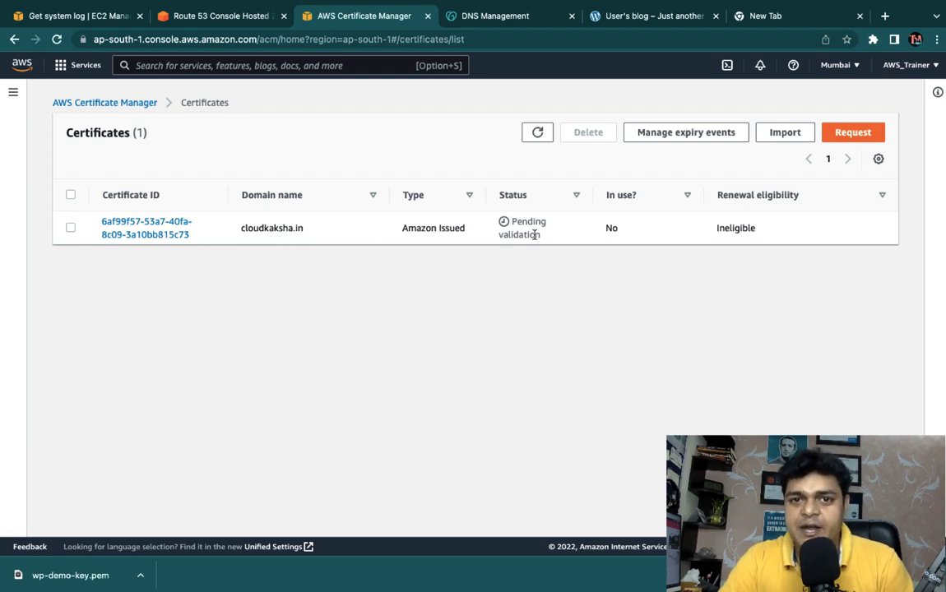
{"action": "key", "text": "ctrl+Left"}
{"action": "key", "text": "ctrl+Left"}
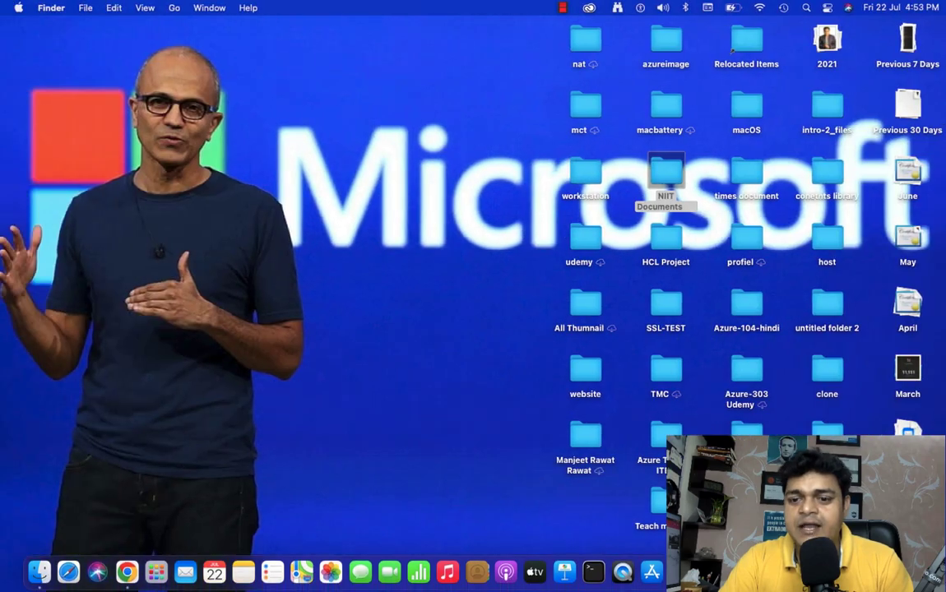
{"action": "right_click", "coordinate": [825, 571]}
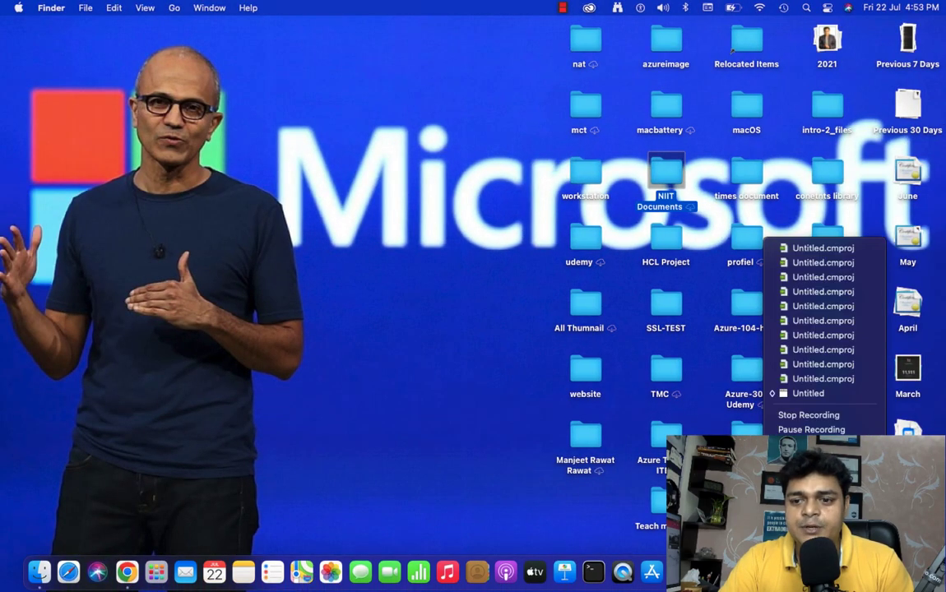
{"action": "left_click", "coordinate": [811, 429]}
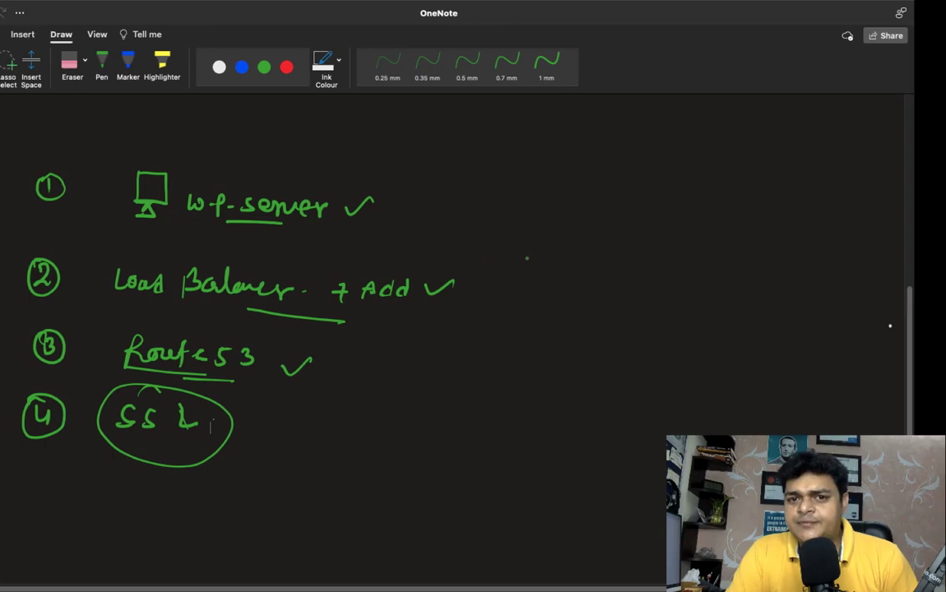
{"action": "key", "text": "ctrl+Right"}
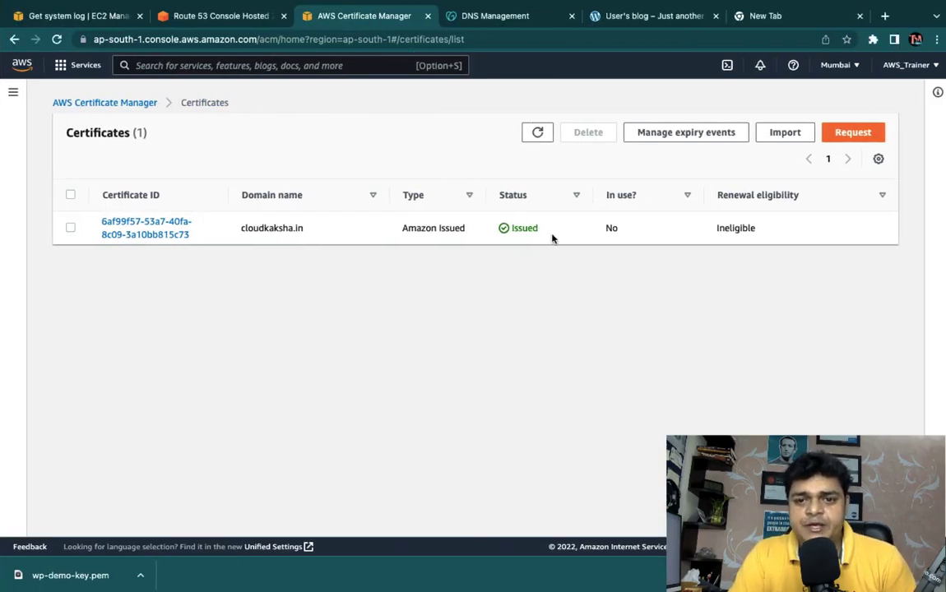
Check the certificate's status and domain name in the list, and open the EC2 instances page.
{"action": "left_click_drag", "start_coordinate": [553, 239], "coordinate": [506, 230]}
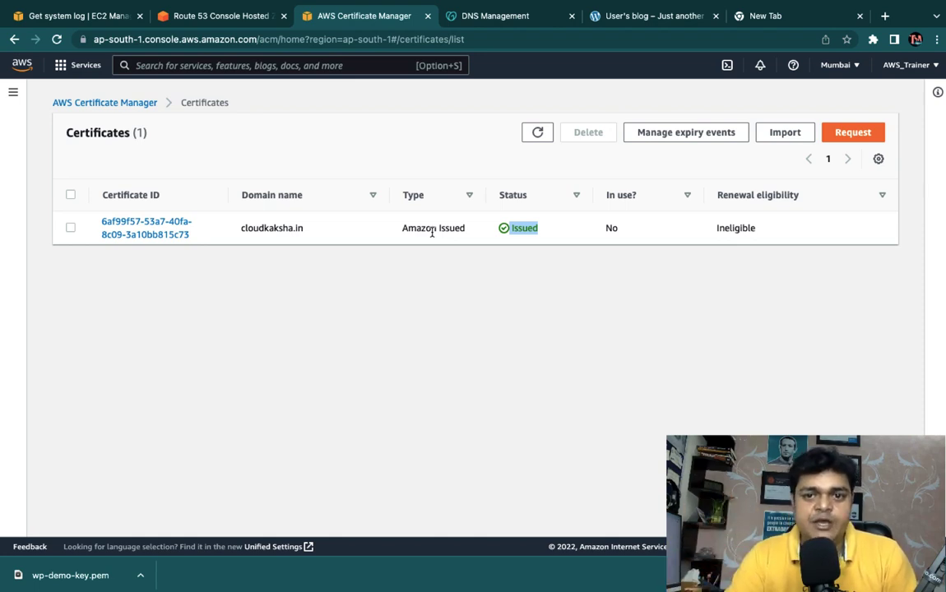
{"action": "left_click_drag", "start_coordinate": [316, 224], "coordinate": [237, 231]}
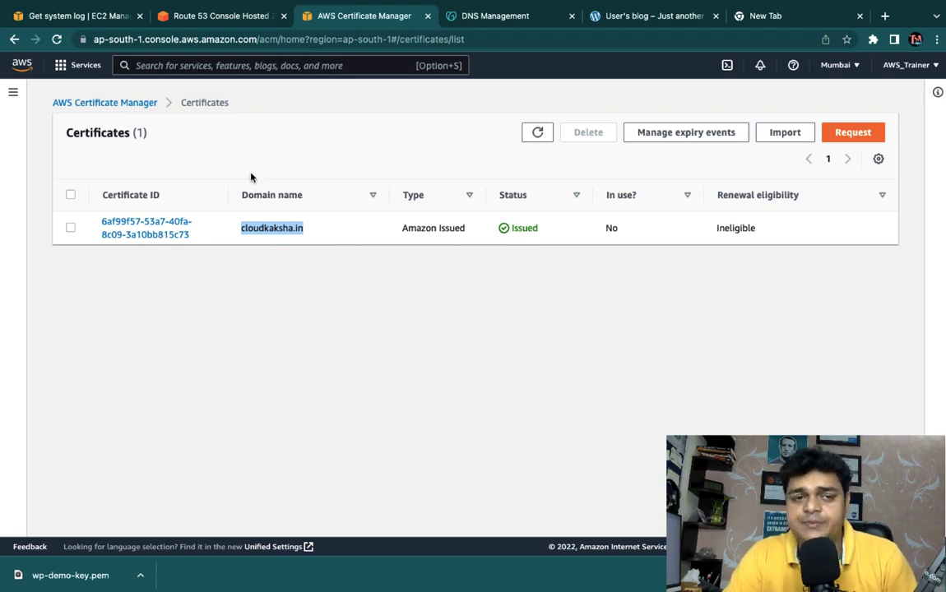
{"action": "left_click", "coordinate": [82, 16]}
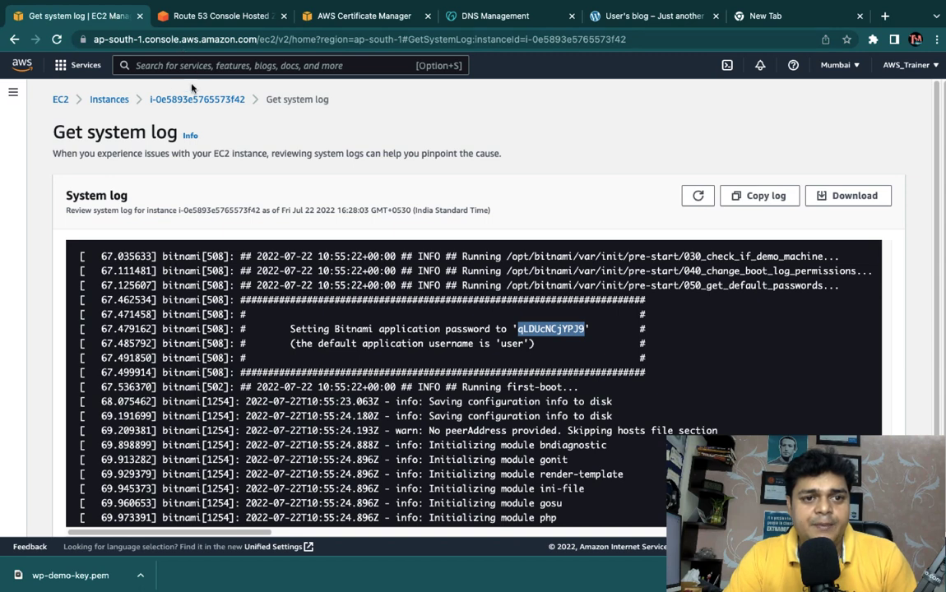
{"action": "left_click", "coordinate": [95, 101]}
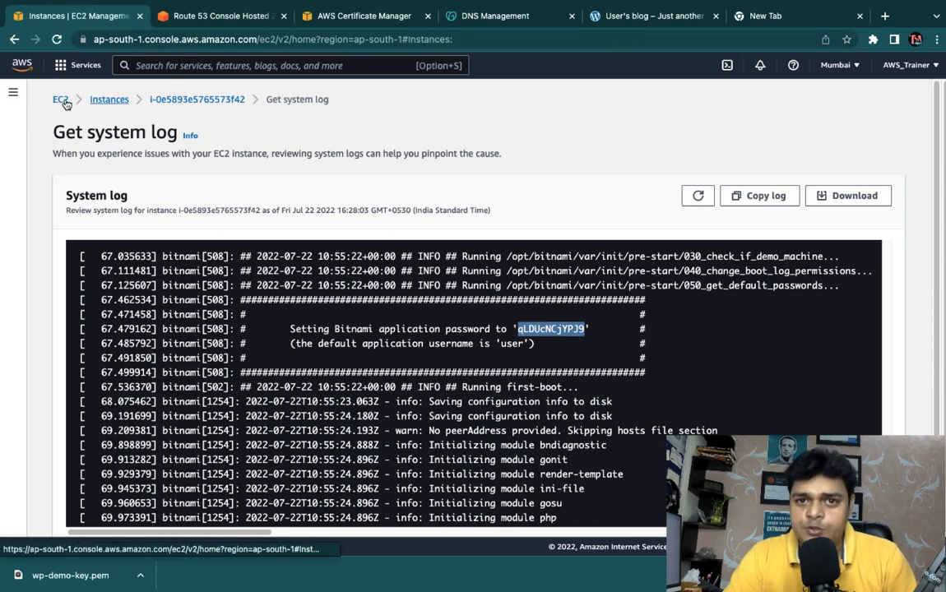
{"action": "left_click", "coordinate": [65, 102]}
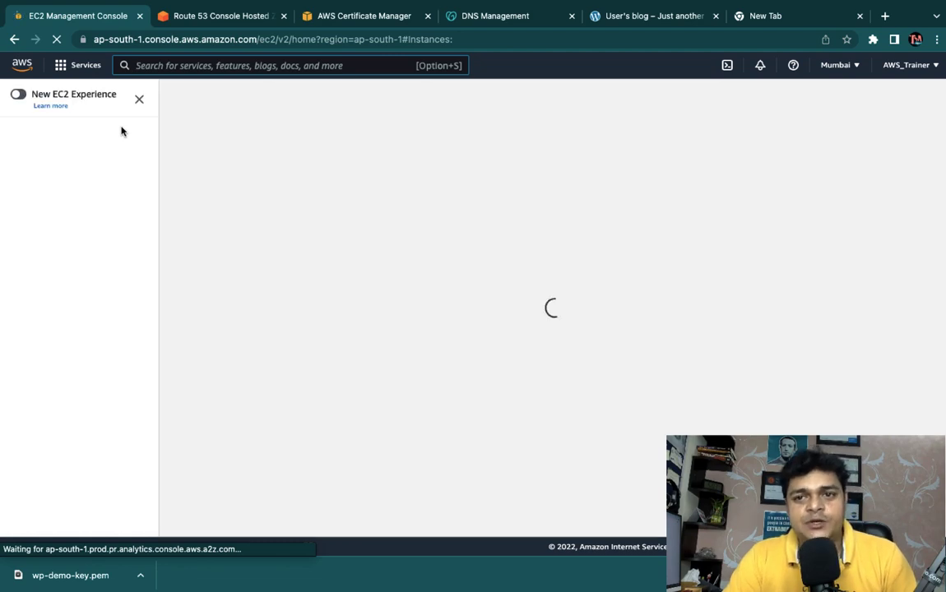
Reload the cloudkaksha.in blog to check its connection security, and return to the Wordpress-Server instance in EC2.
{"action": "left_click", "coordinate": [650, 18]}
{"action": "left_click", "coordinate": [57, 39]}
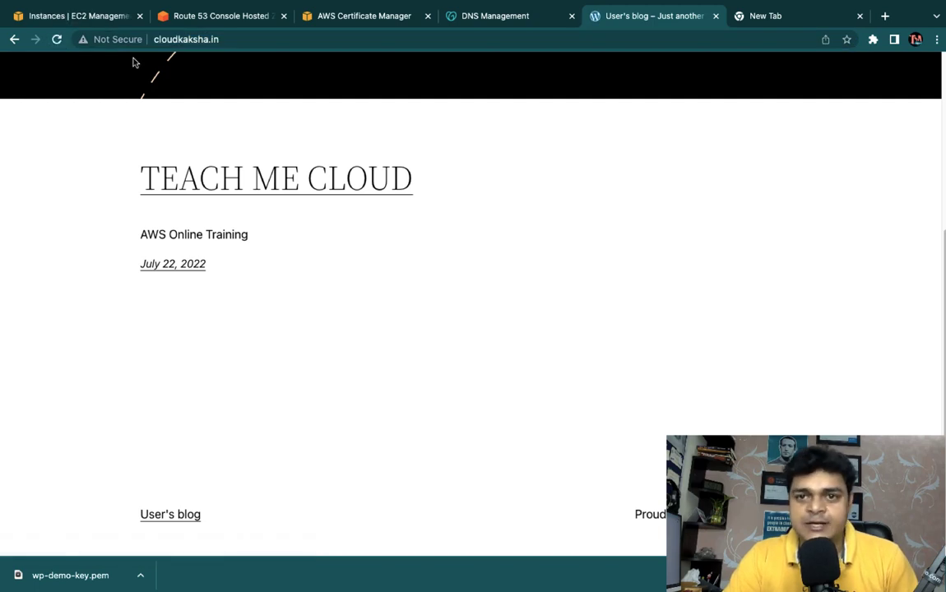
{"action": "left_click", "coordinate": [113, 17]}
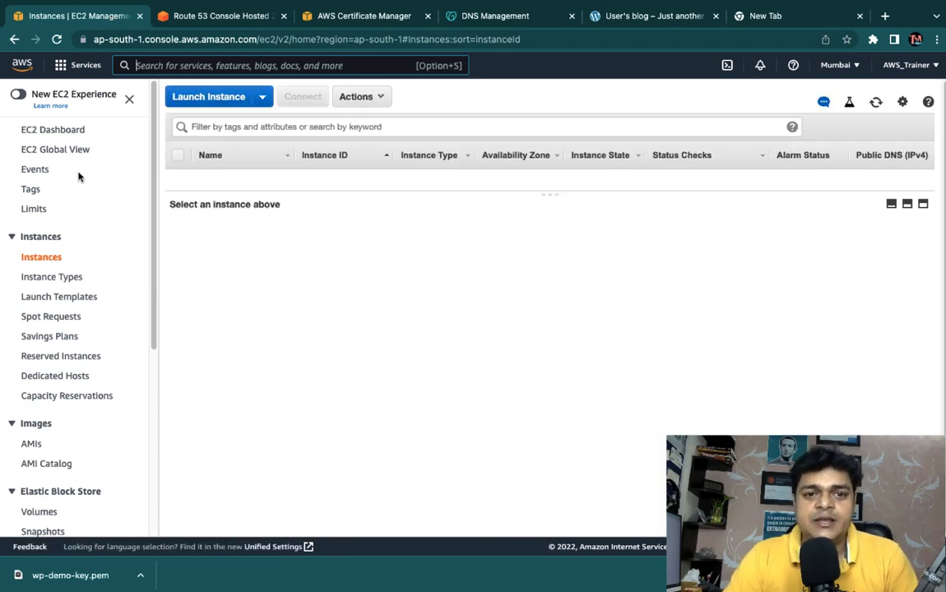
{"action": "left_click", "coordinate": [175, 169]}
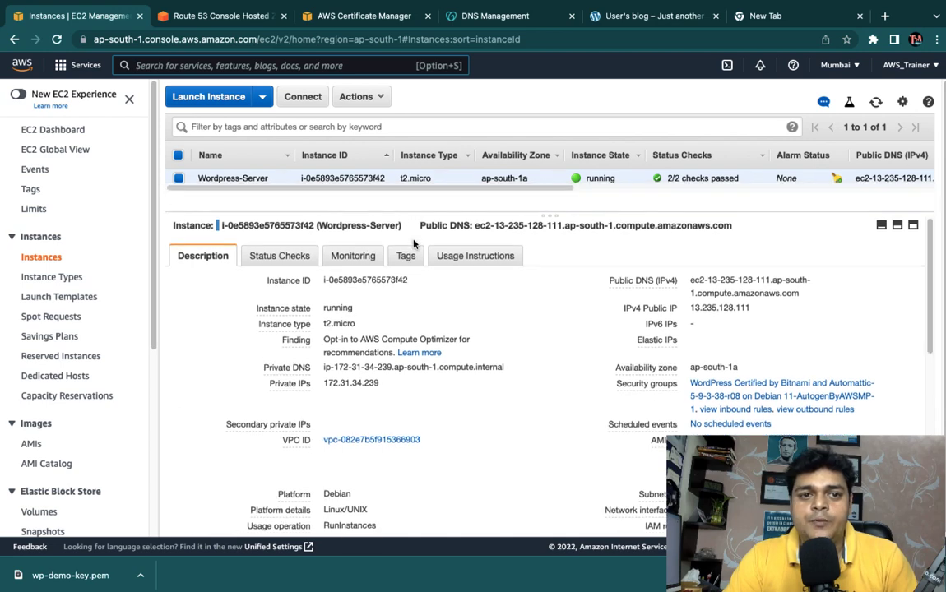
Open the EC2 load balancers from the dashboard and show the listeners of wp-loadbalancer.
{"action": "left_click", "coordinate": [58, 130]}
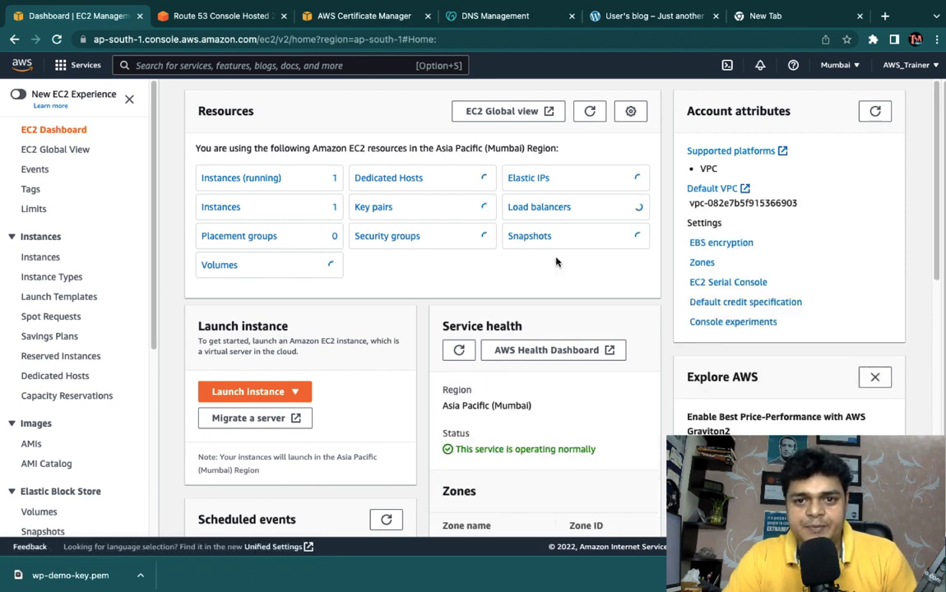
{"action": "left_click", "coordinate": [534, 210]}
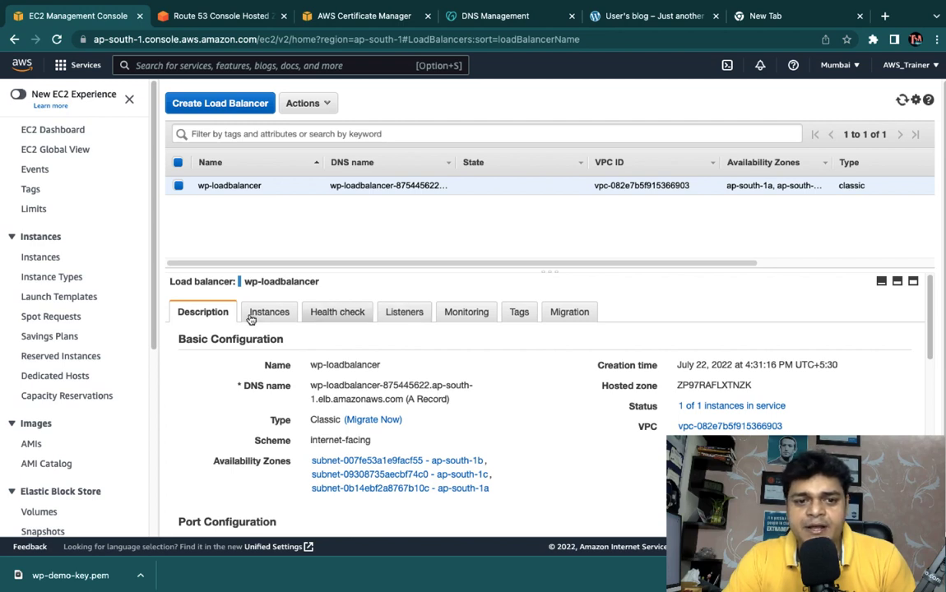
{"action": "left_click", "coordinate": [403, 314]}
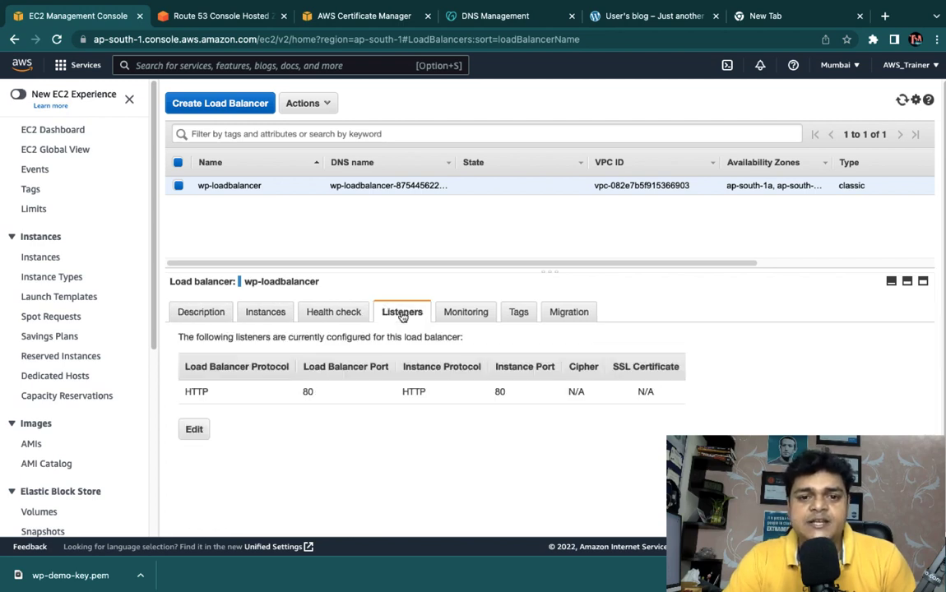
Add an HTTPS (Secure HTTP) listener on port 443 to wp-loadbalancer, forwarding to instance protocol HTTP on port 80.
{"action": "left_click", "coordinate": [194, 432]}
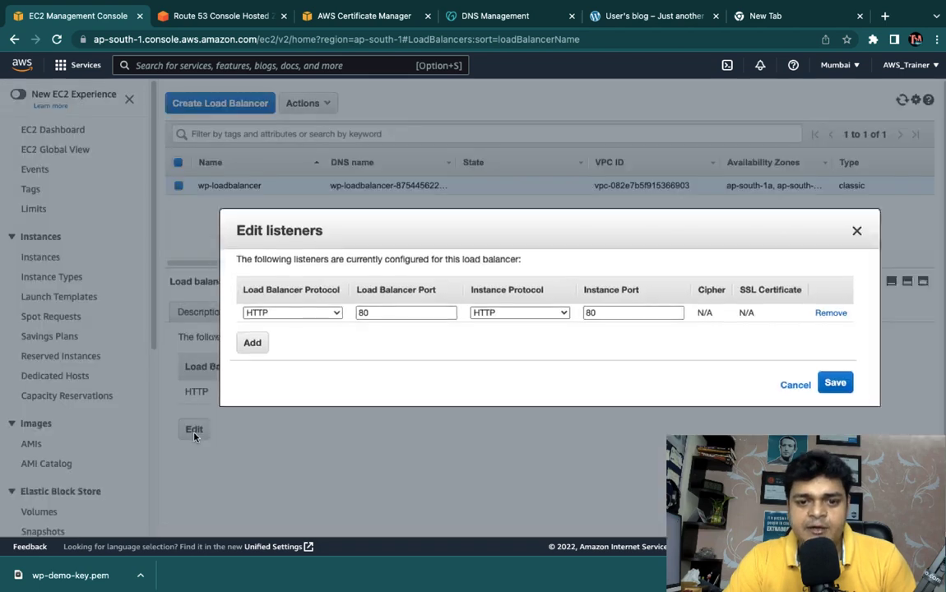
{"action": "left_click", "coordinate": [252, 342]}
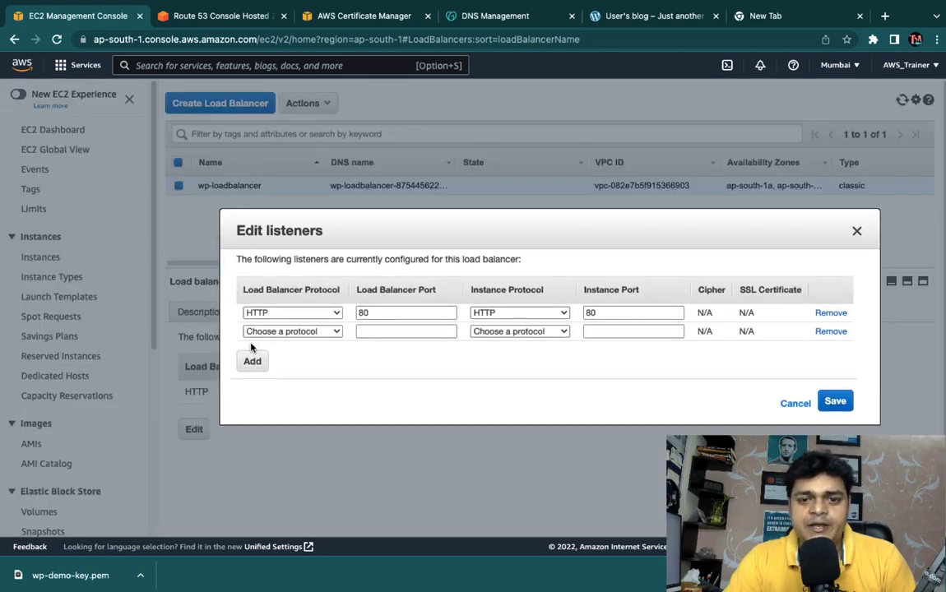
{"action": "left_click", "coordinate": [316, 334]}
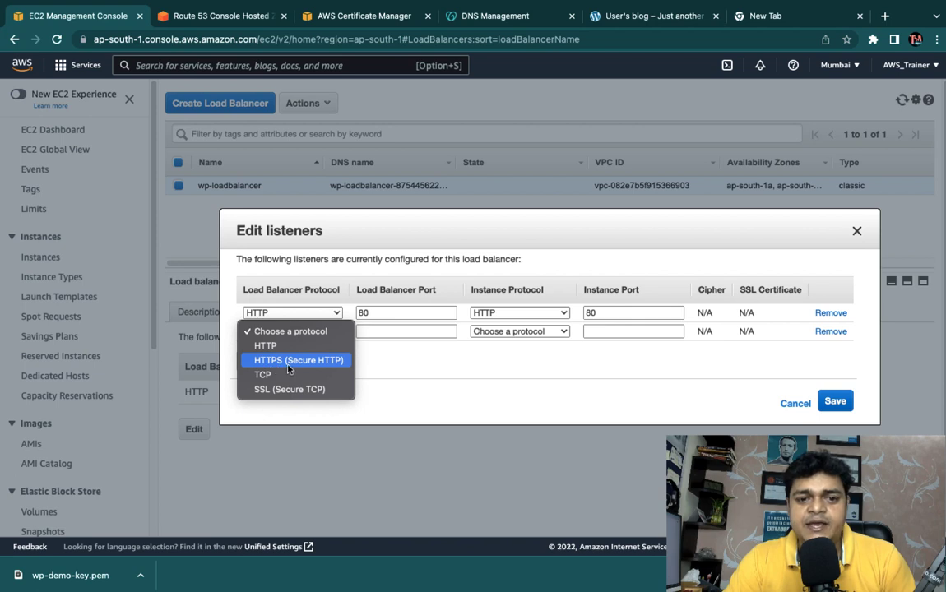
{"action": "left_click", "coordinate": [311, 361]}
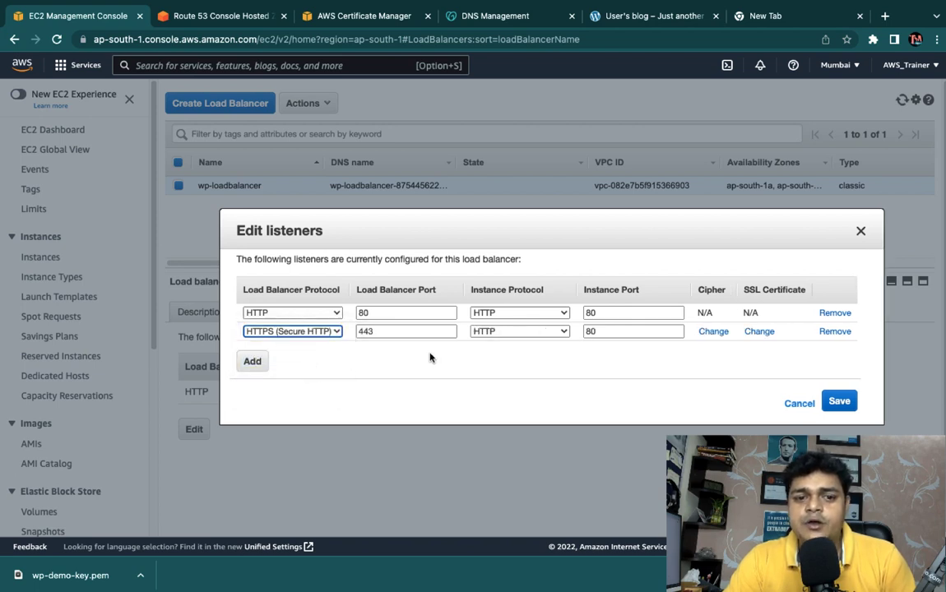
Assign the cloudkaksha.in certificate from ACM to the HTTPS listener.
{"action": "left_click", "coordinate": [755, 332]}
{"action": "left_click", "coordinate": [493, 306]}
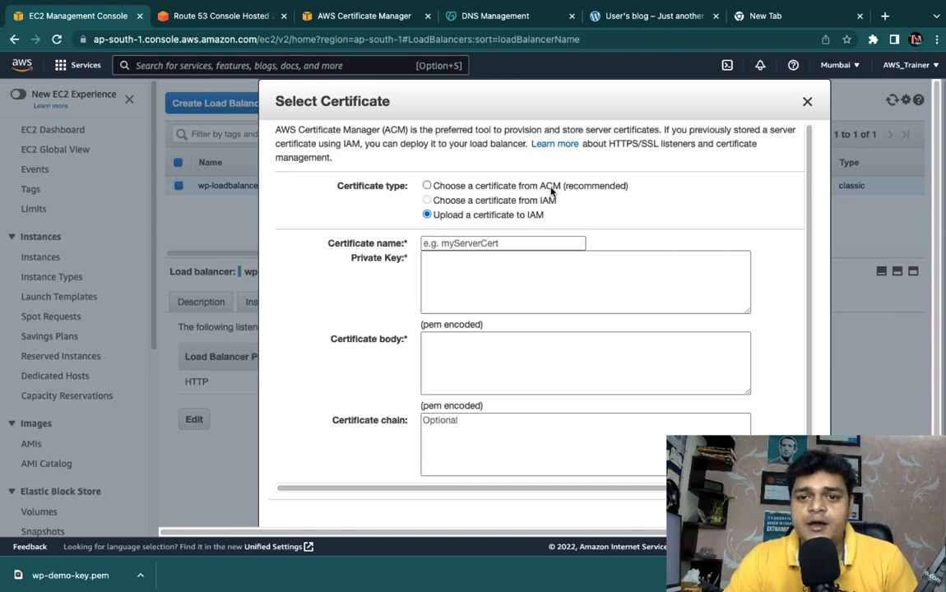
{"action": "left_click", "coordinate": [427, 187]}
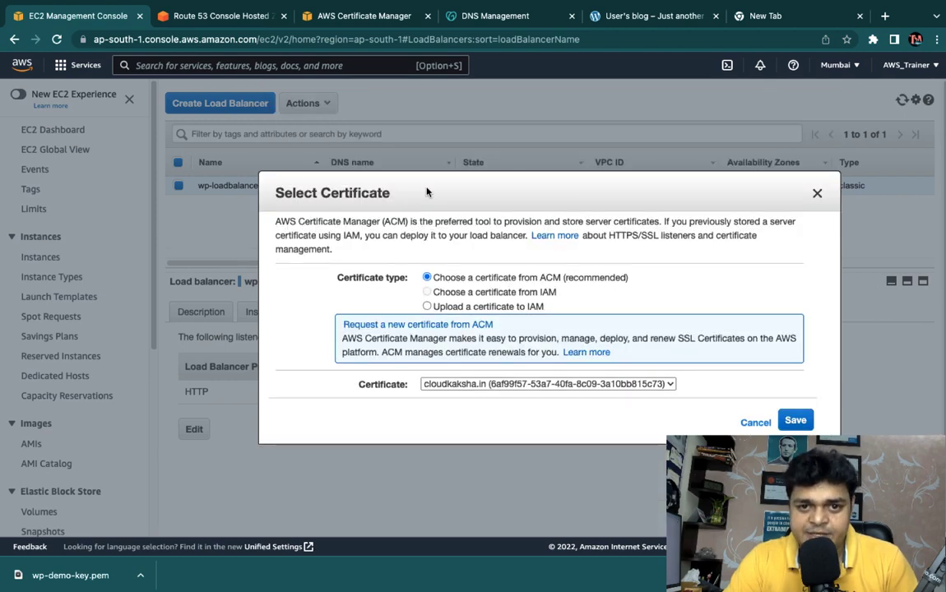
{"action": "left_click", "coordinate": [436, 384]}
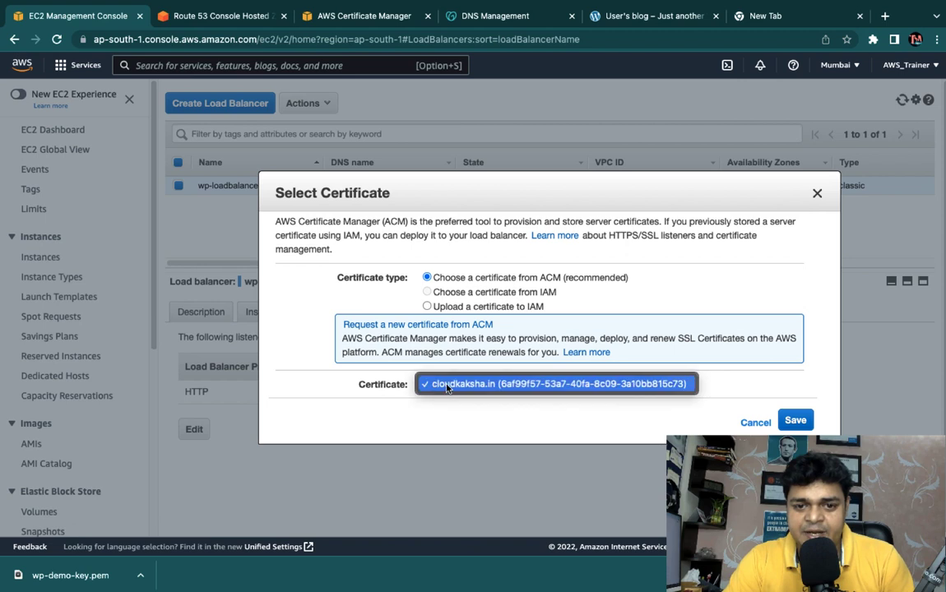
{"action": "left_click", "coordinate": [461, 384]}
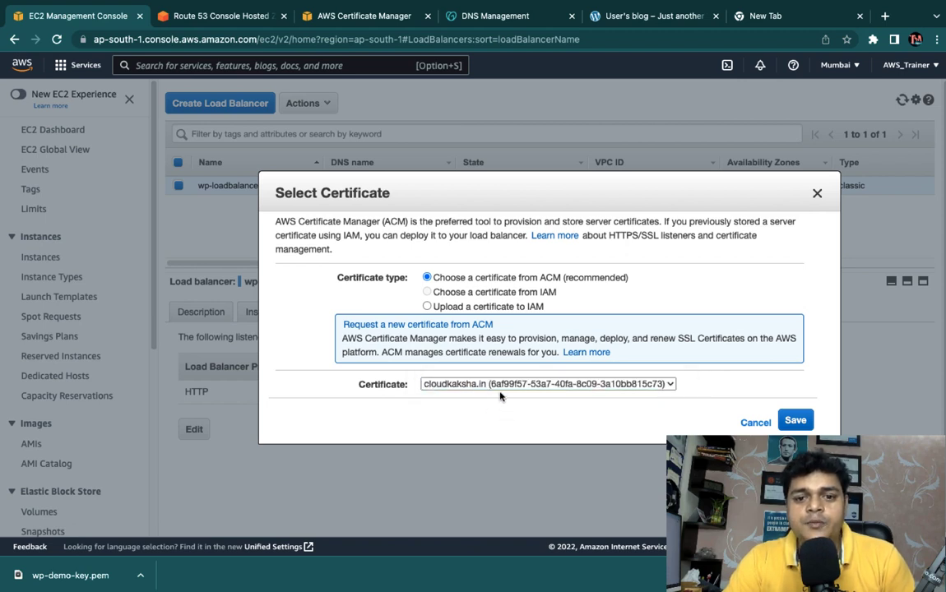
{"action": "left_click", "coordinate": [786, 421]}
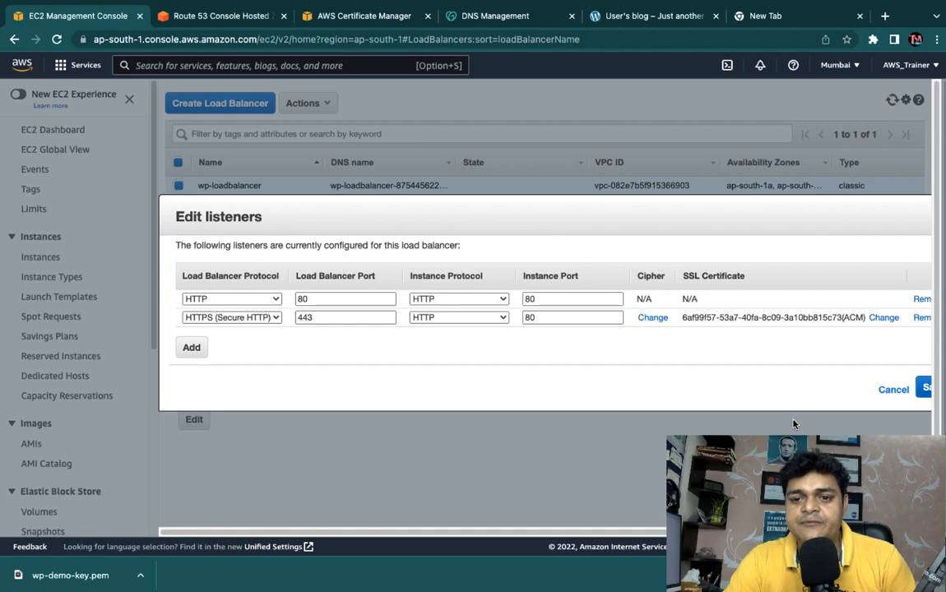
Save the listener changes of wp-loadbalancer, close the dialog and reload the load balancer page.
{"action": "left_click", "coordinate": [924, 387]}
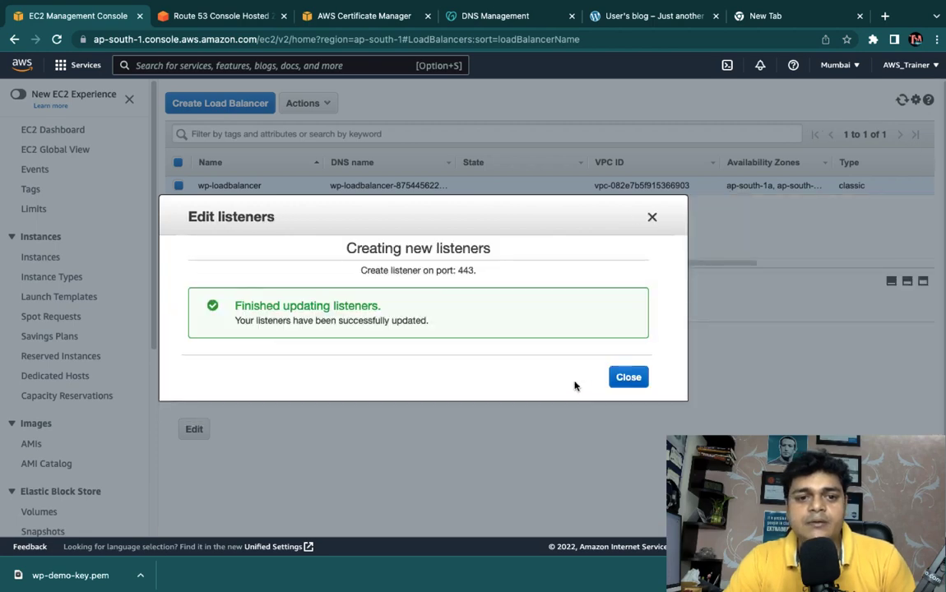
{"action": "left_click", "coordinate": [628, 377]}
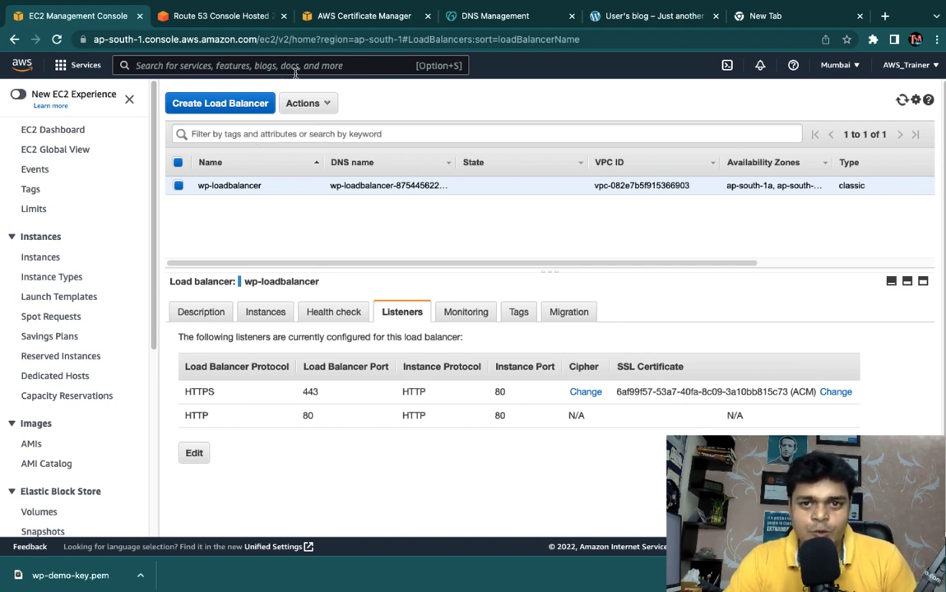
{"action": "left_click", "coordinate": [510, 39]}
{"action": "key", "text": "Return"}
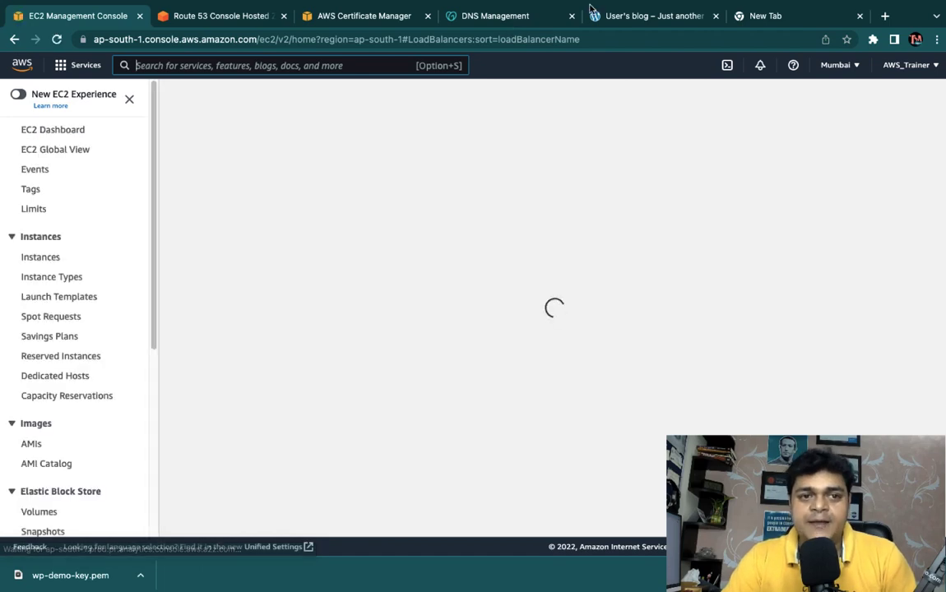
Reload the cloudkaksha.in blog page and inspect its connection security details.
{"action": "left_click", "coordinate": [625, 10]}
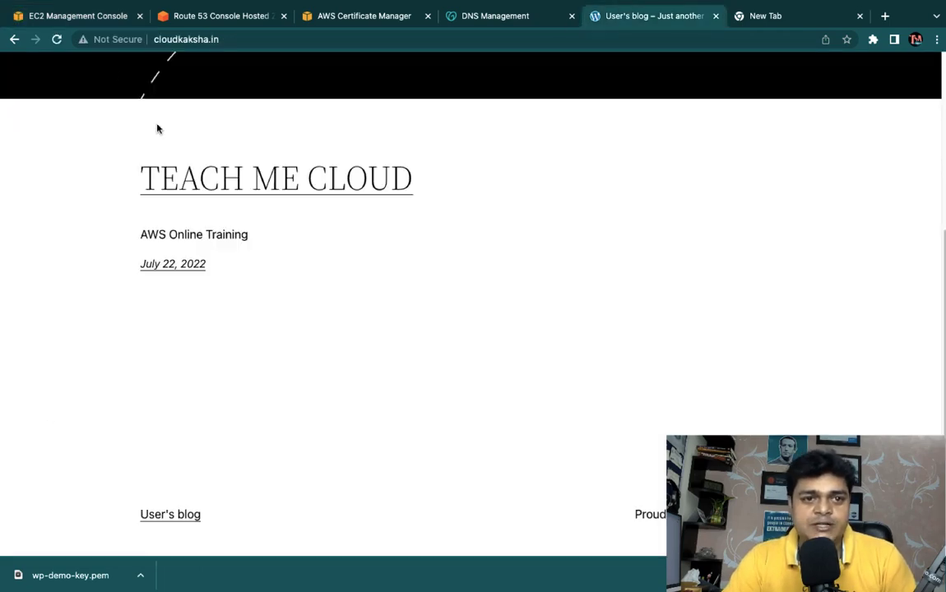
{"action": "left_click", "coordinate": [55, 41]}
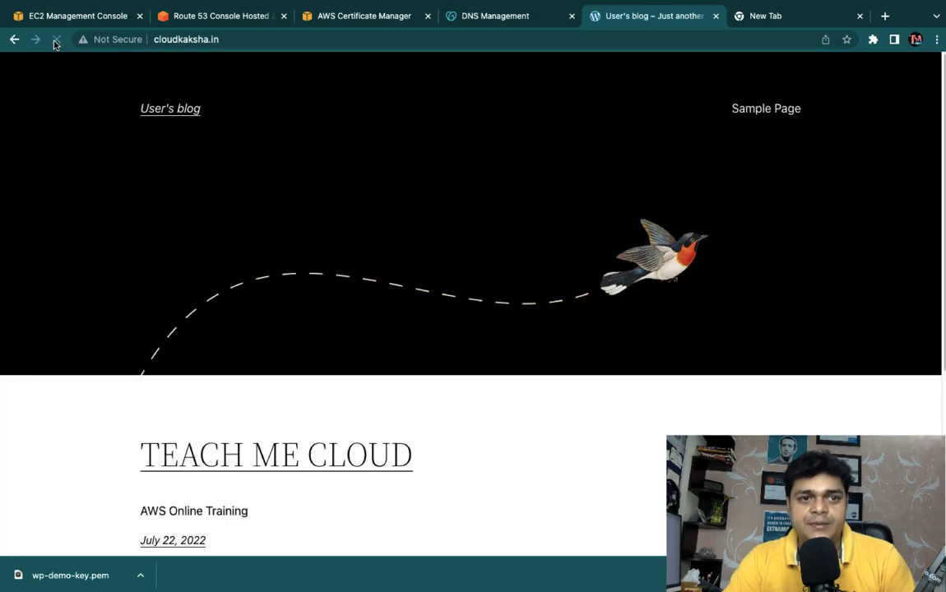
{"action": "left_click", "coordinate": [115, 41]}
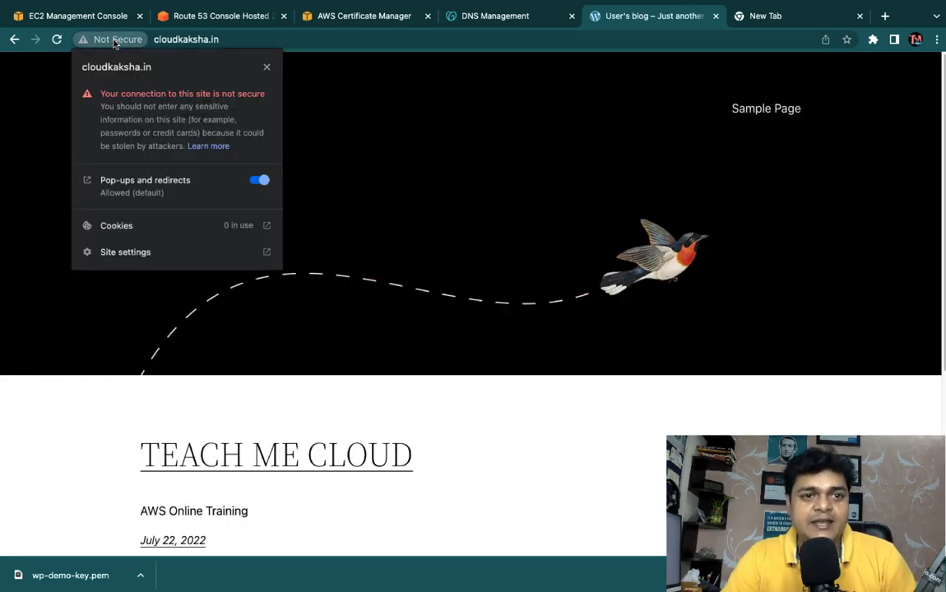
{"action": "left_click", "coordinate": [266, 68]}
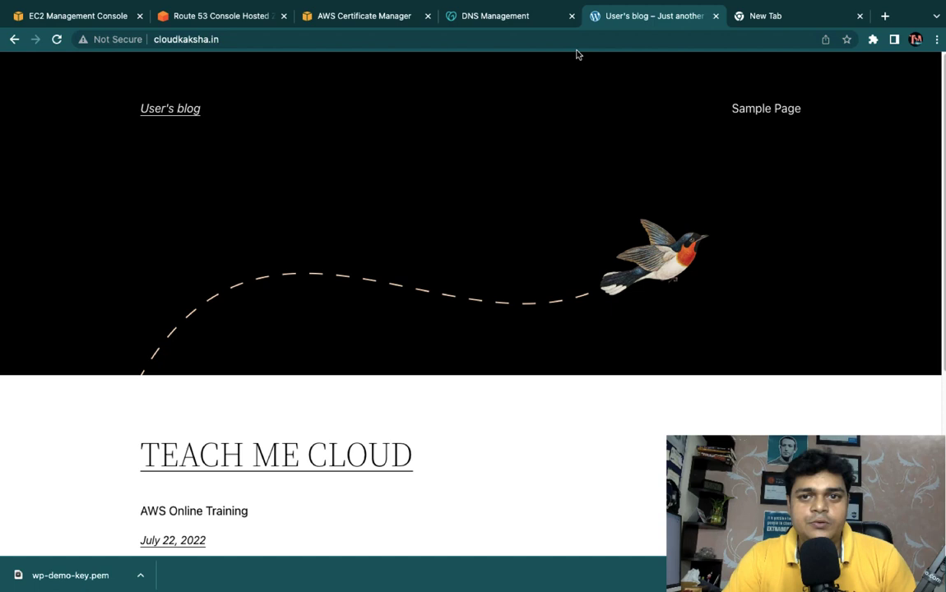
{"action": "left_click", "coordinate": [757, 17]}
{"action": "type", "text": "ht"}
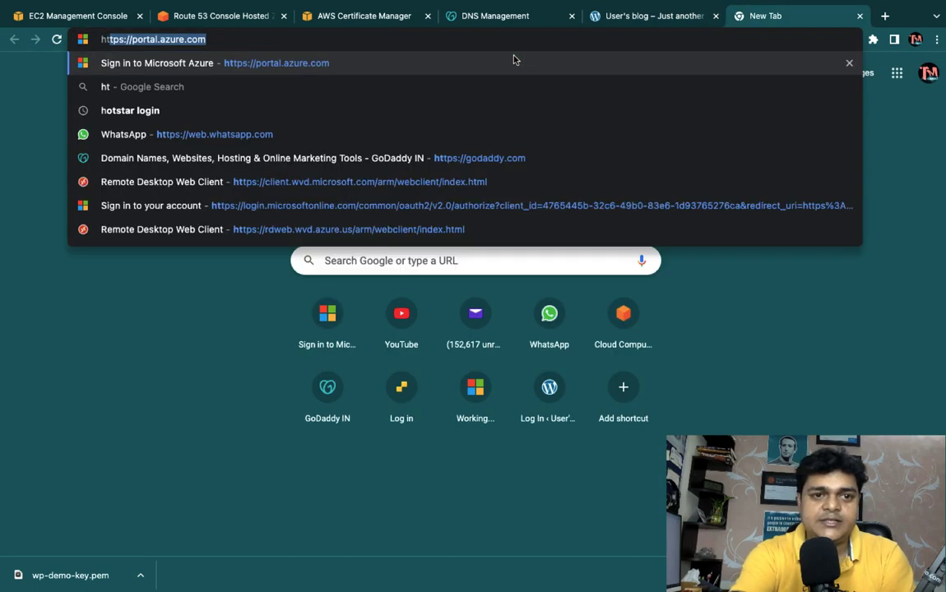
{"action": "type", "text": "tps://"}
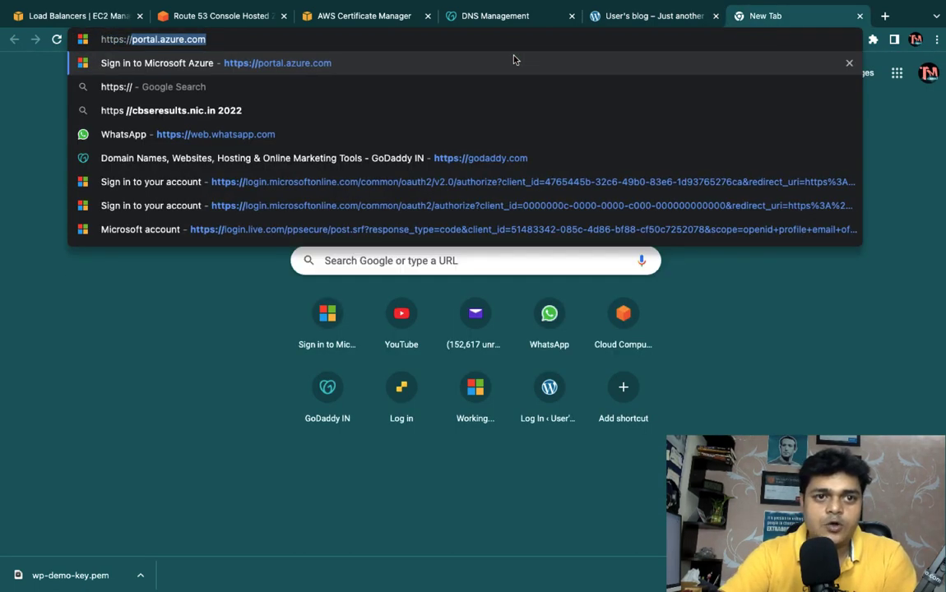
{"action": "type", "text": "www."}
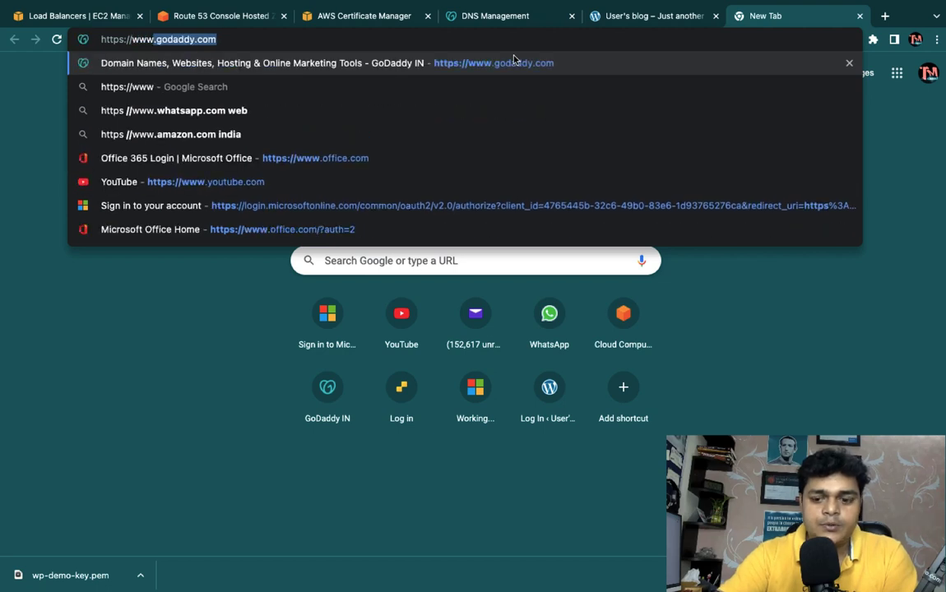
{"action": "type", "text": "cloudka"}
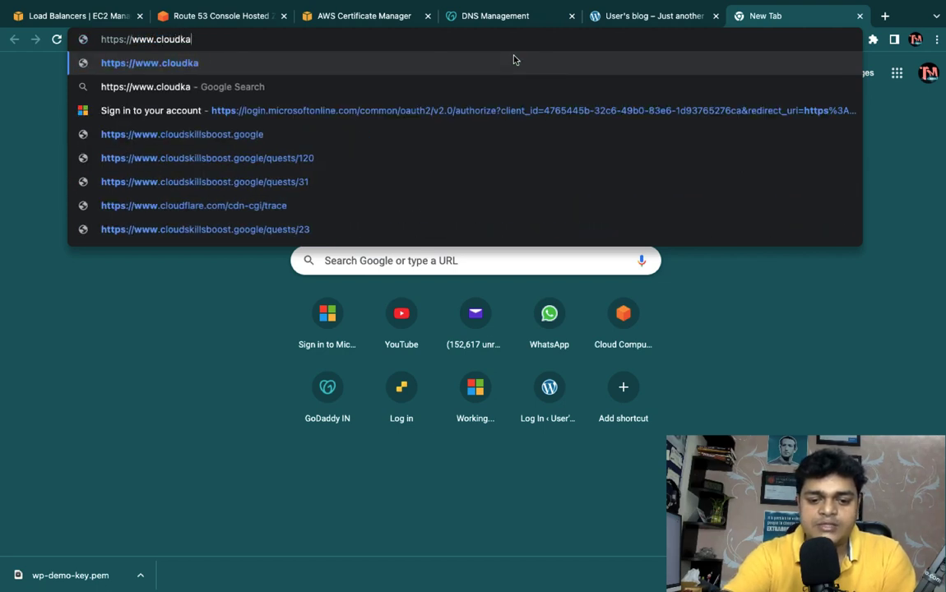
{"action": "type", "text": "ksha.in"}
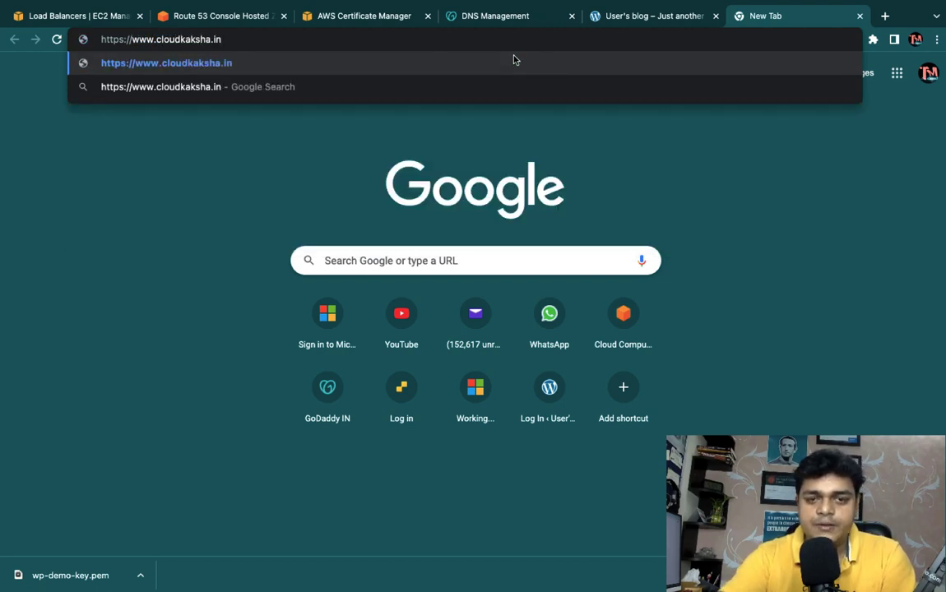
{"action": "key", "text": "Return"}
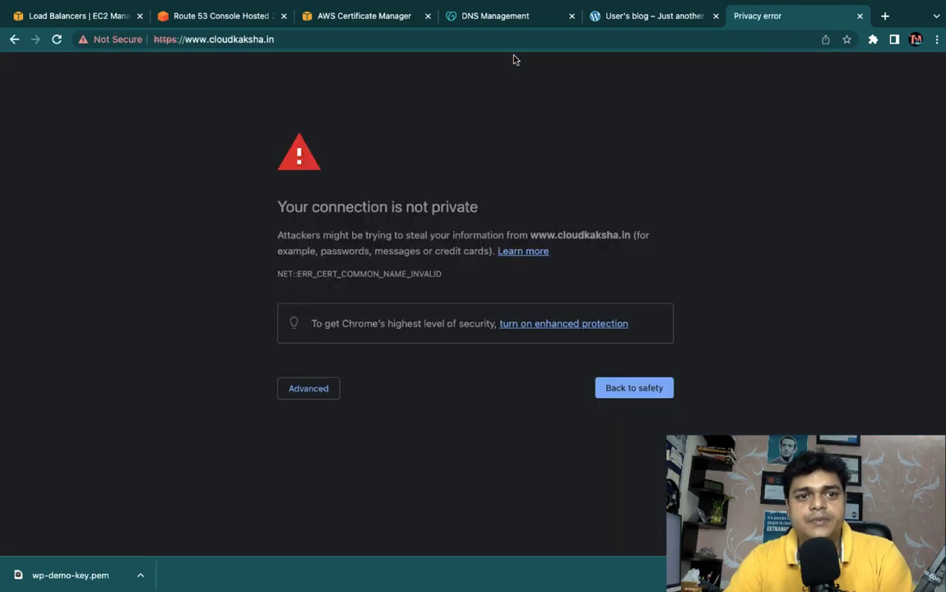
{"action": "left_click", "coordinate": [288, 388]}
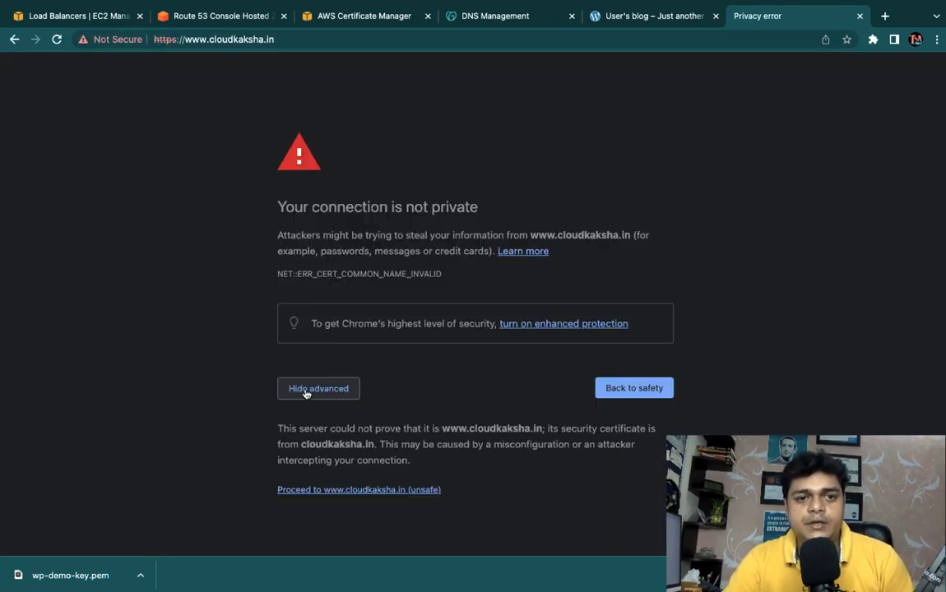
{"action": "left_click", "coordinate": [359, 490]}
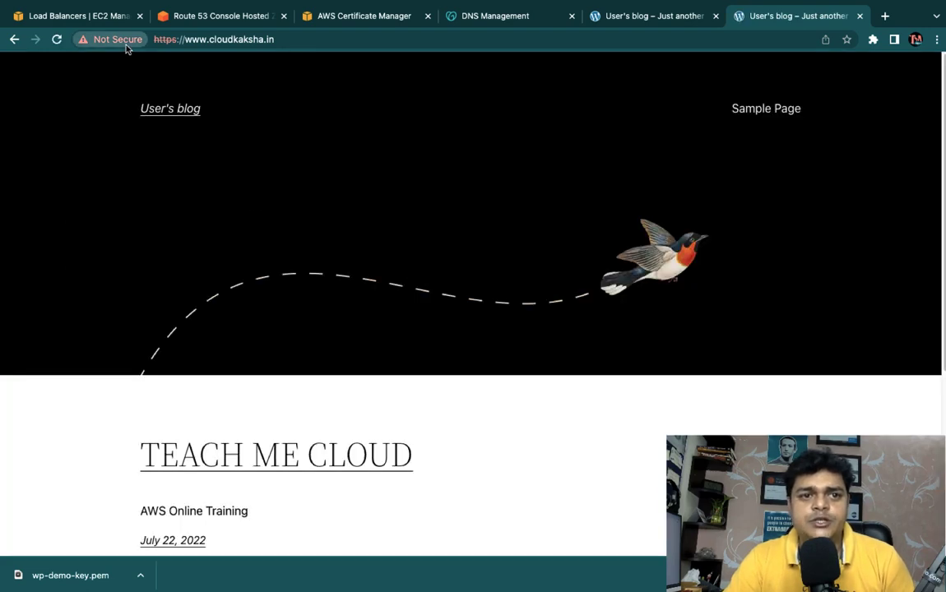
{"action": "left_click", "coordinate": [116, 39]}
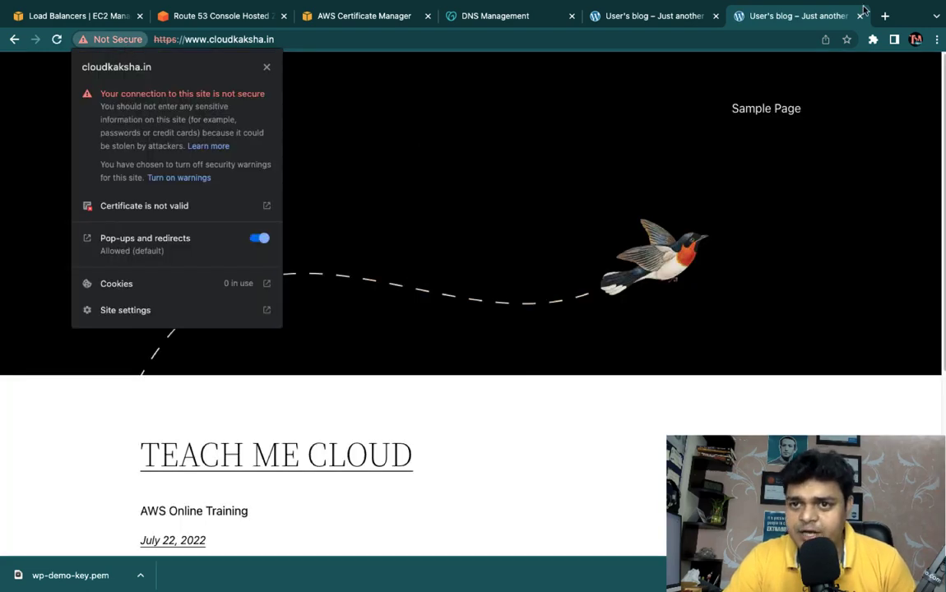
{"action": "left_click", "coordinate": [859, 17]}
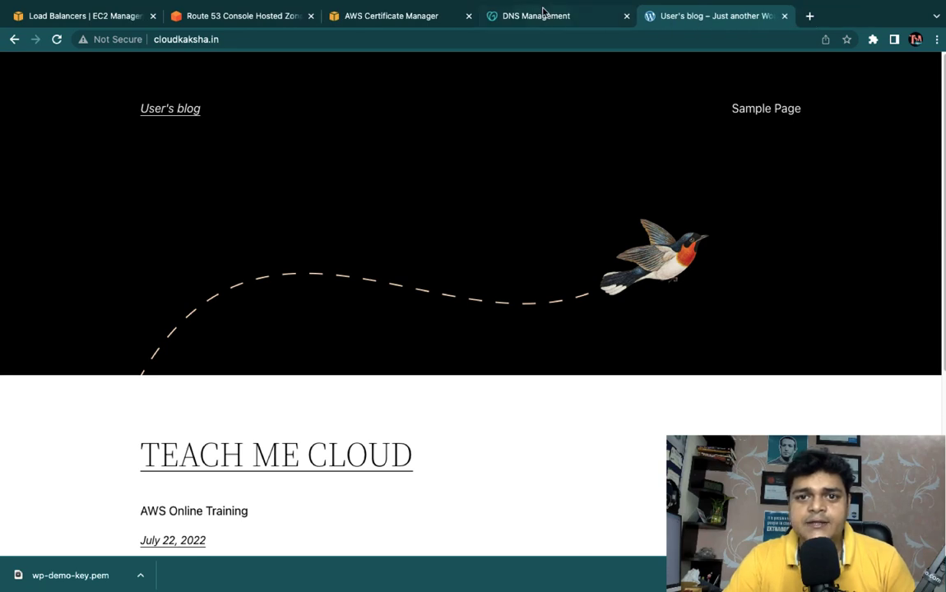
{"action": "left_click", "coordinate": [542, 13]}
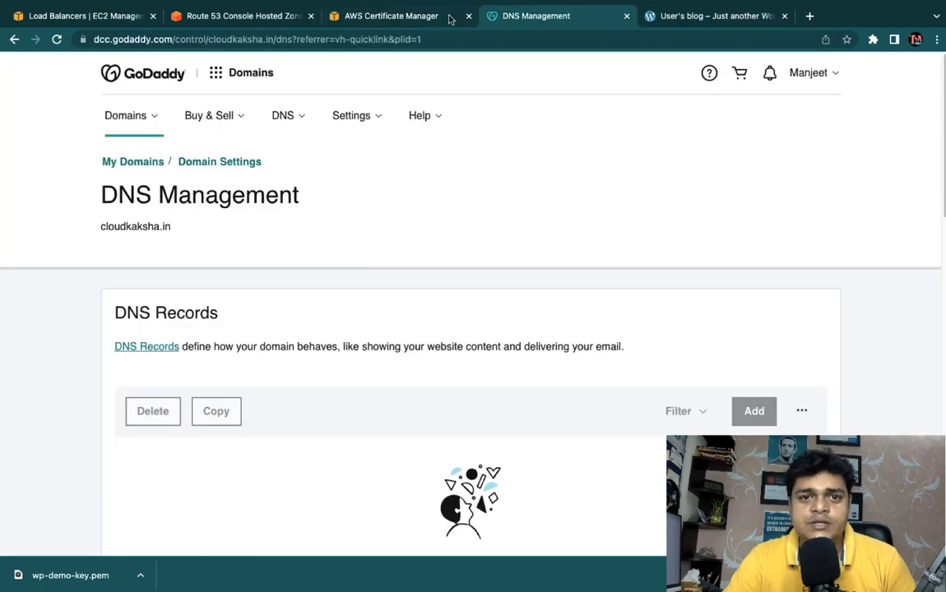
{"action": "left_click", "coordinate": [363, 38]}
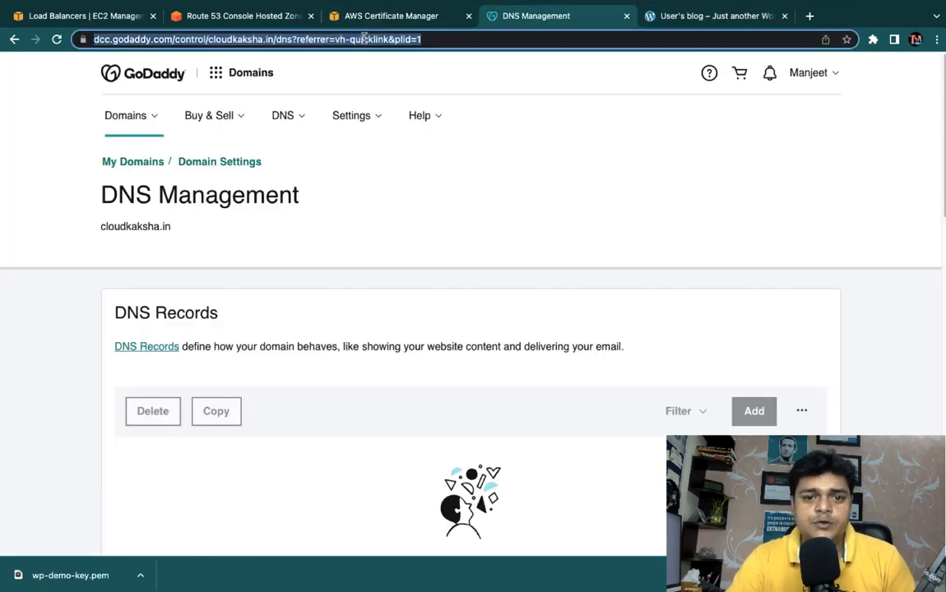
{"action": "left_click", "coordinate": [253, 16]}
{"action": "left_click", "coordinate": [112, 17]}
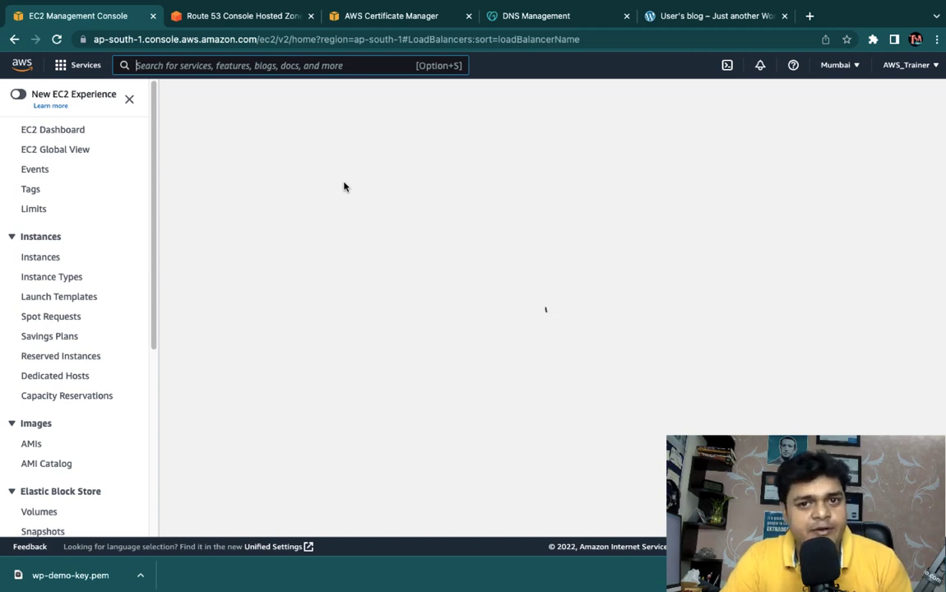
{"action": "left_click", "coordinate": [695, 15]}
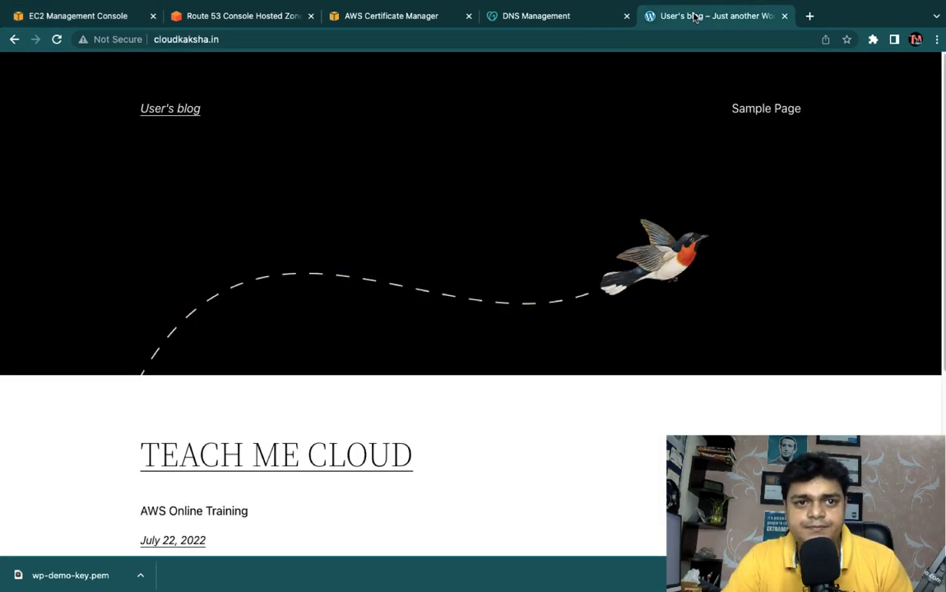
{"action": "left_click", "coordinate": [56, 39]}
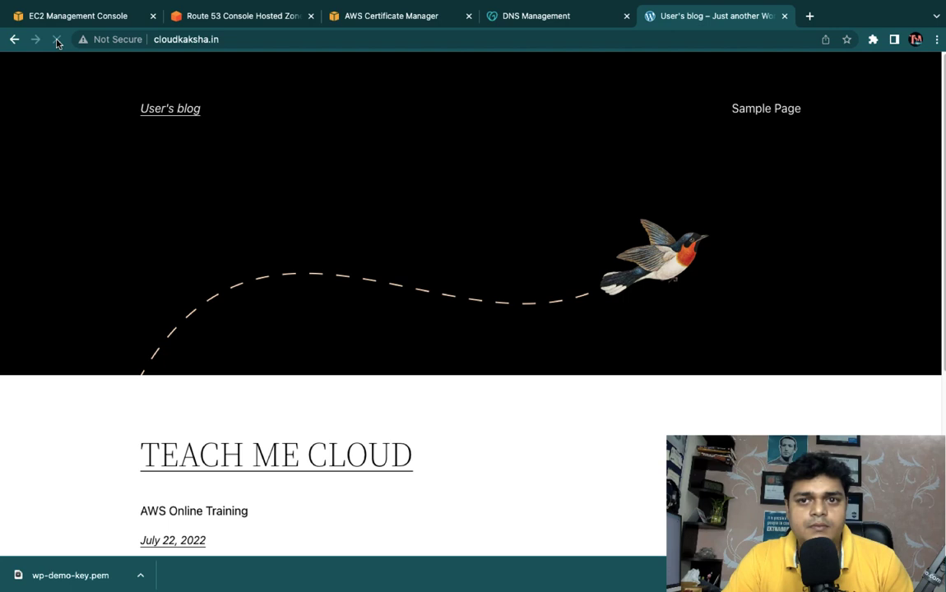
{"action": "double_click", "coordinate": [236, 39]}
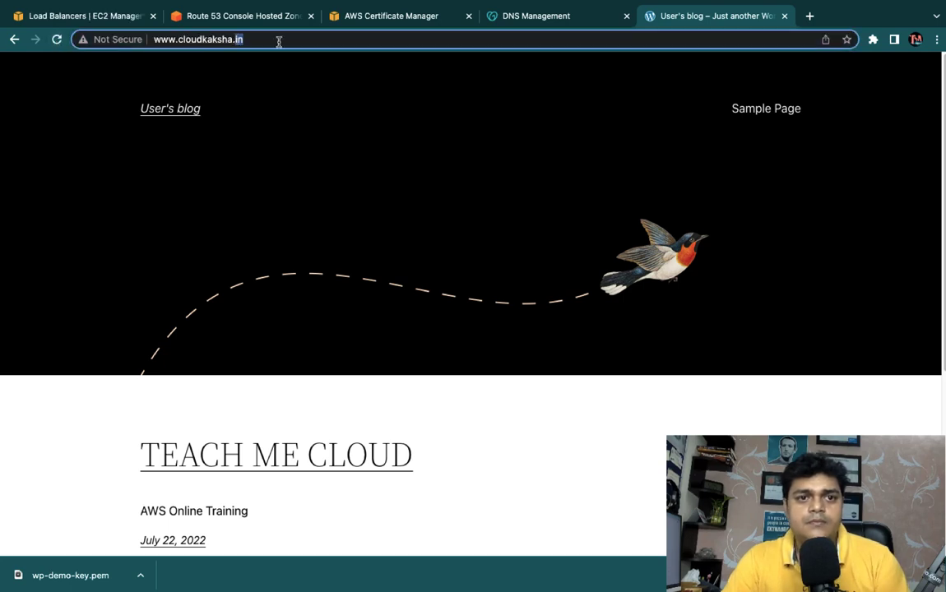
{"action": "left_click_drag", "start_coordinate": [272, 42], "coordinate": [148, 41]}
{"action": "key", "text": "super+c"}
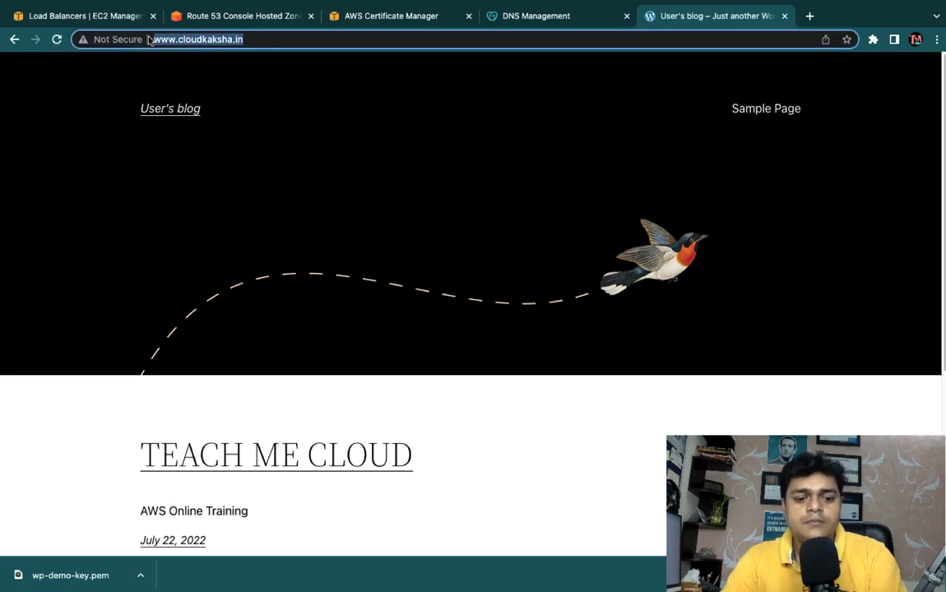
Launch Safari from the desktop and return to the Chrome window with the blog.
{"action": "key", "text": "ctrl+Left"}
{"action": "key", "text": "ctrl+Left"}
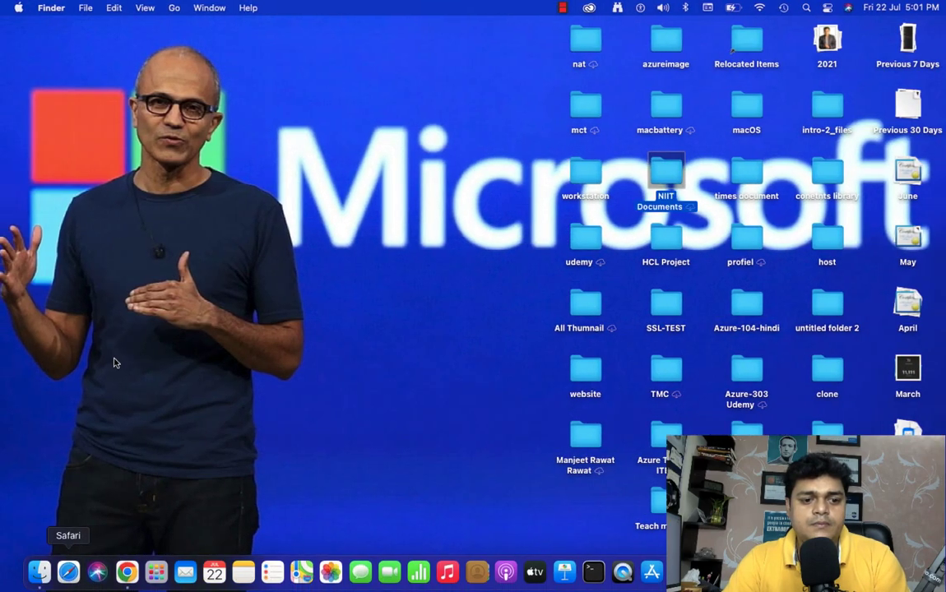
{"action": "left_click", "coordinate": [71, 576]}
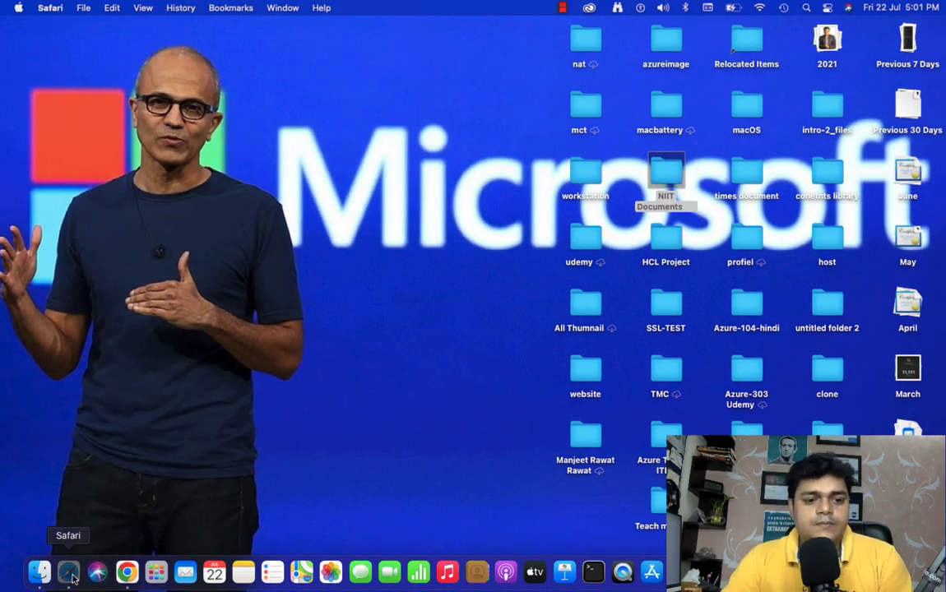
{"action": "key", "text": "ctrl+Right"}
{"action": "key", "text": "ctrl+Right"}
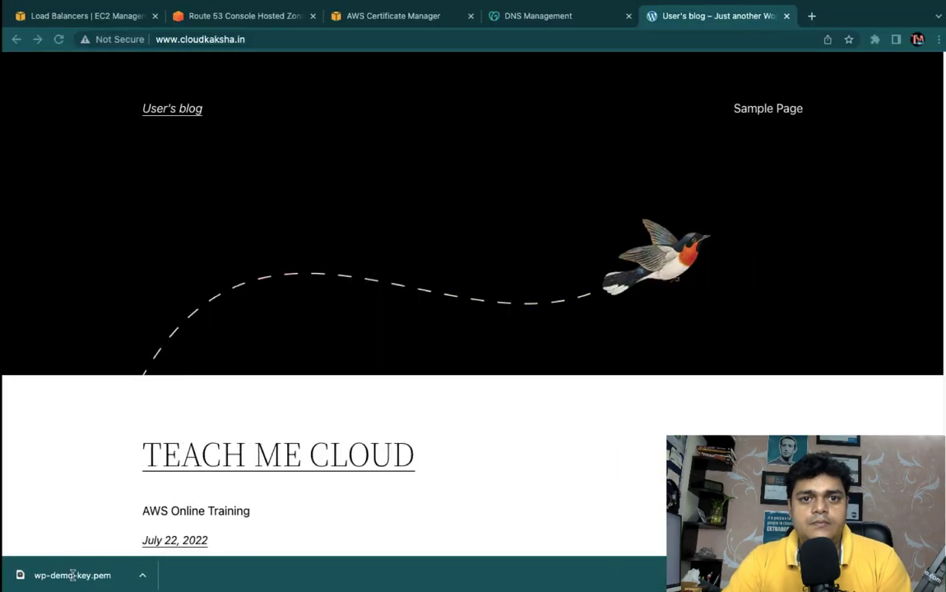
Review the configured listeners of wp-loadbalancer and go back to the EC2 dashboard.
{"action": "key", "text": "ctrl+shift+Tab"}
{"action": "key", "text": "ctrl+shift+Tab"}
{"action": "key", "text": "ctrl+shift+Tab"}
{"action": "key", "text": "ctrl+shift+Tab"}
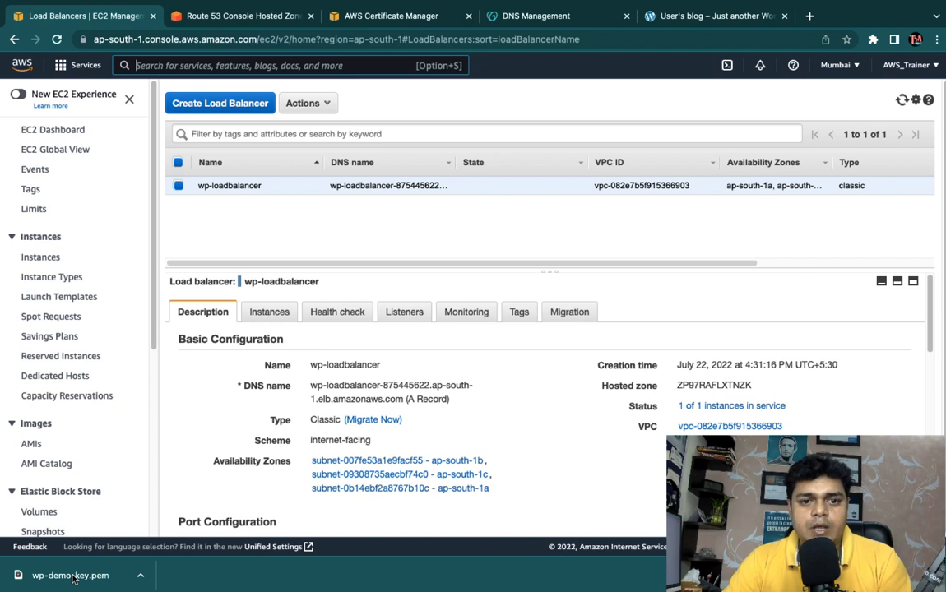
{"action": "left_click", "coordinate": [404, 312]}
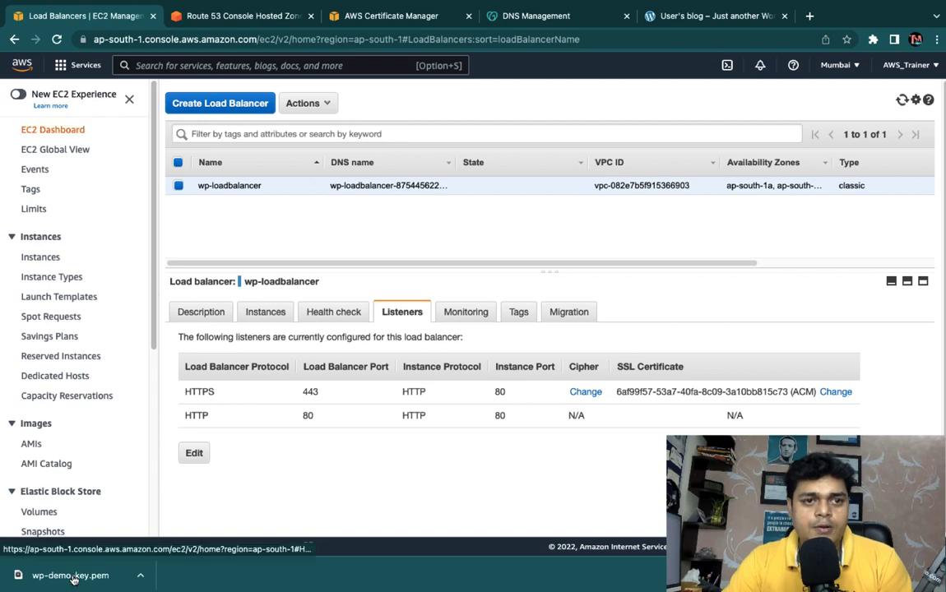
{"action": "left_click", "coordinate": [53, 130]}
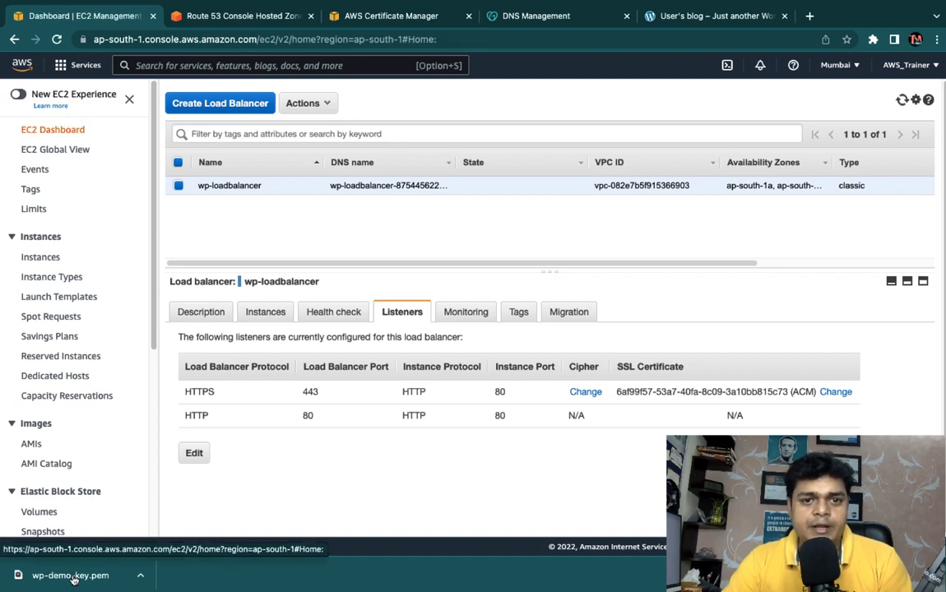
Reload the cloudkaksha.in hosted zone in Route 53 and refresh the certificate list in AWS Certificate Manager.
{"action": "left_click", "coordinate": [270, 17]}
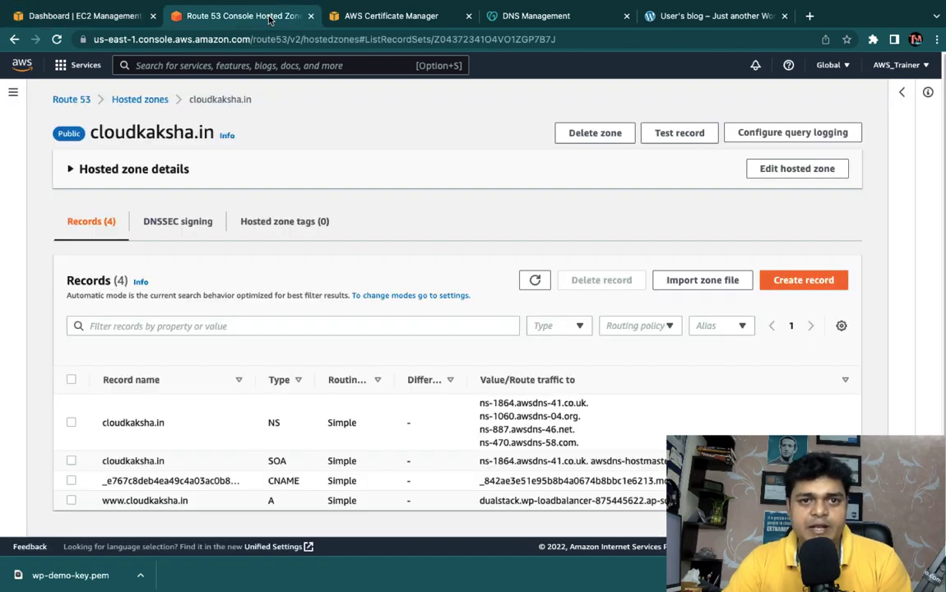
{"action": "left_click", "coordinate": [502, 41]}
{"action": "key", "text": "Return"}
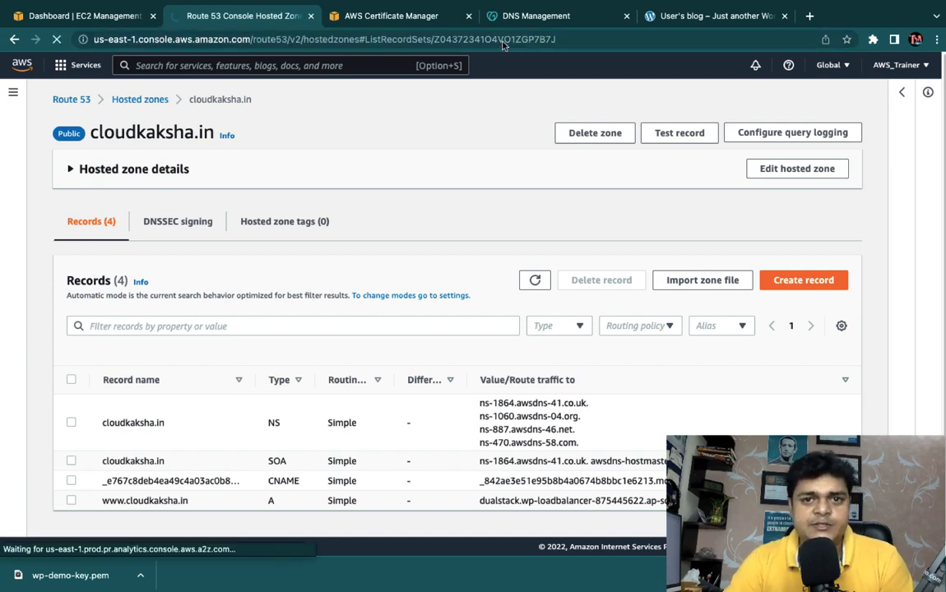
{"action": "key", "text": "ctrl+Tab"}
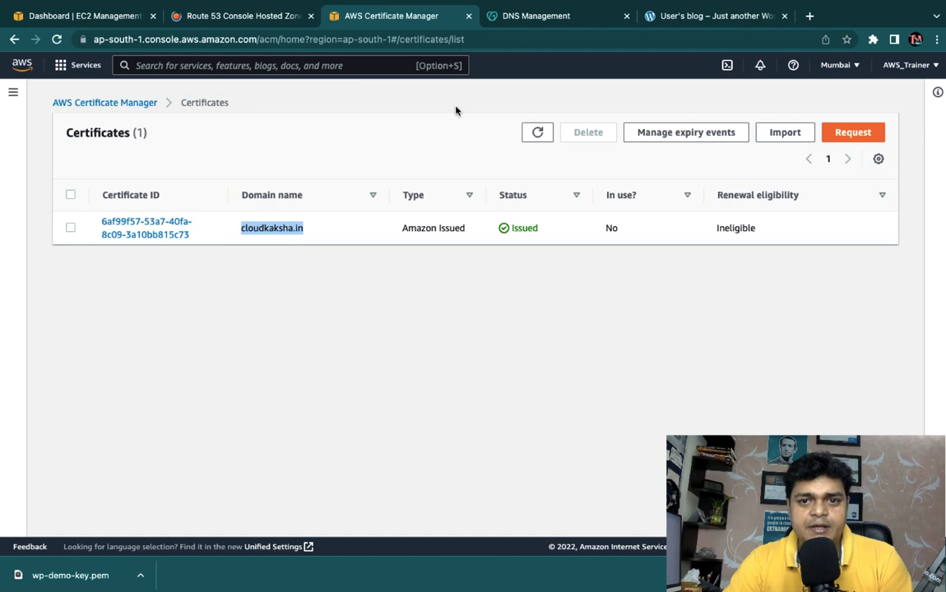
{"action": "left_click", "coordinate": [537, 131]}
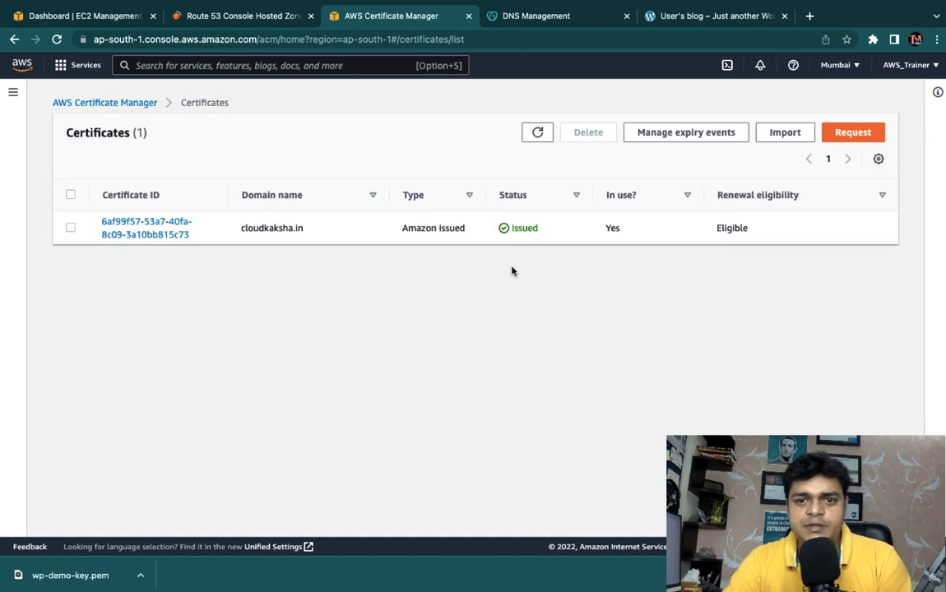
{"action": "left_click", "coordinate": [497, 18]}
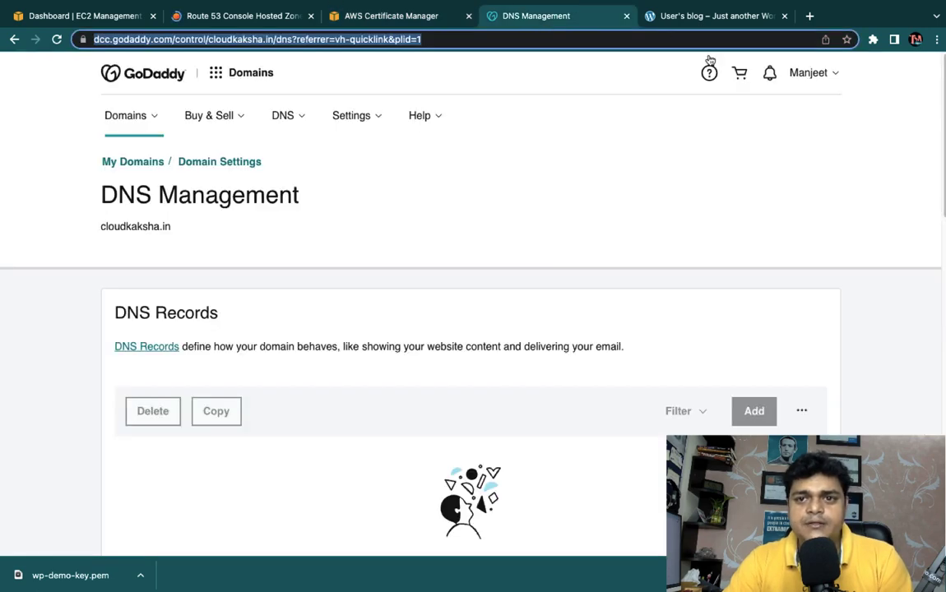
{"action": "left_click", "coordinate": [699, 15]}
{"action": "key", "text": "ctrl+Left"}
{"action": "key", "text": "ctrl+Left"}
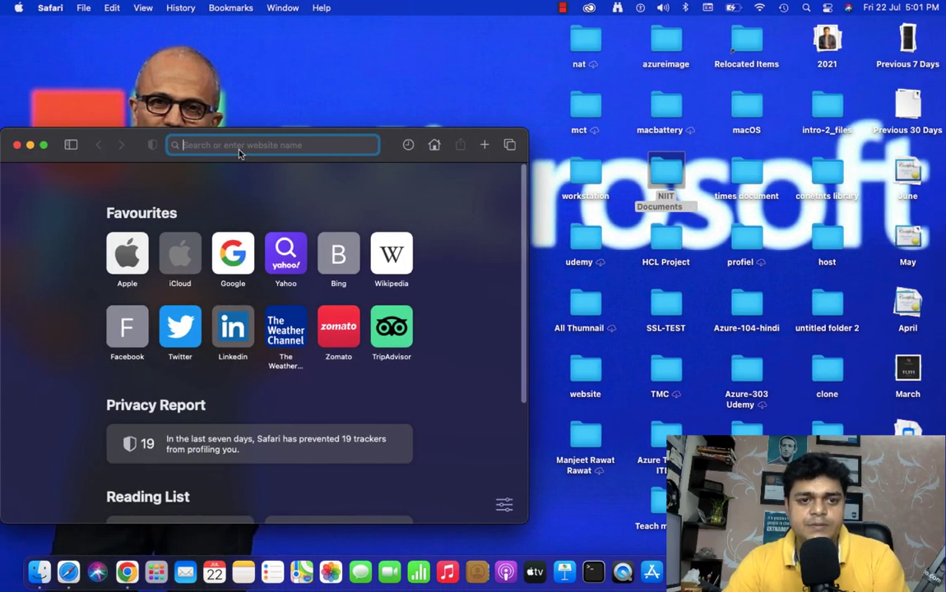
{"action": "key", "text": "super+v"}
{"action": "key", "text": "Return"}
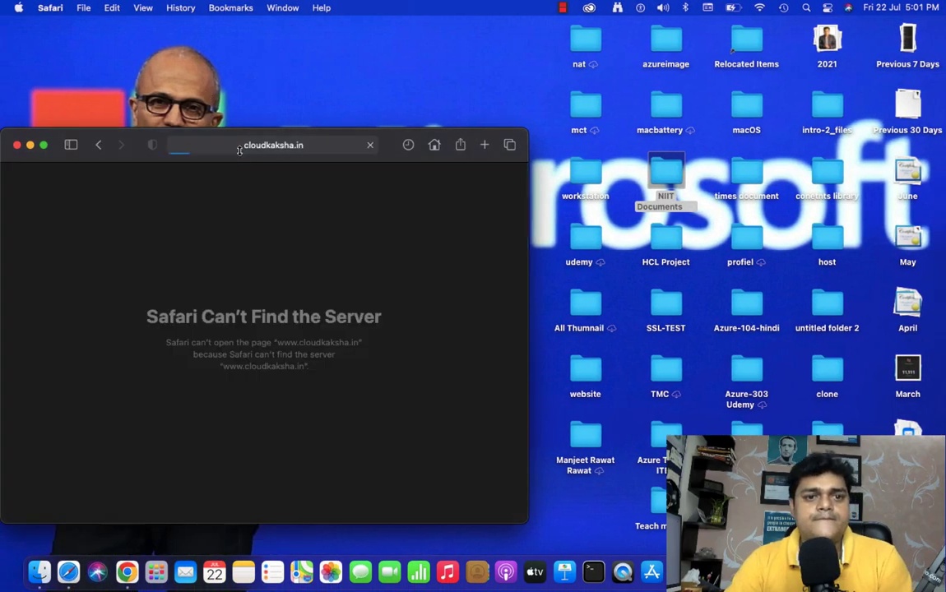
{"action": "left_click", "coordinate": [44, 146]}
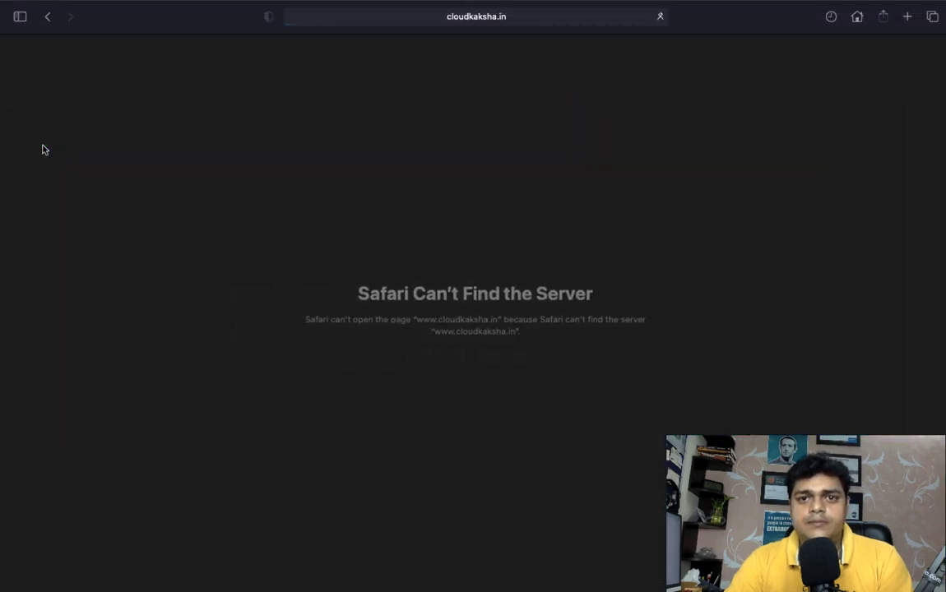
Switch back to Chrome, close the blog tab and load cloudkaksha.in in a new tab.
{"action": "key", "text": "ctrl+Right"}
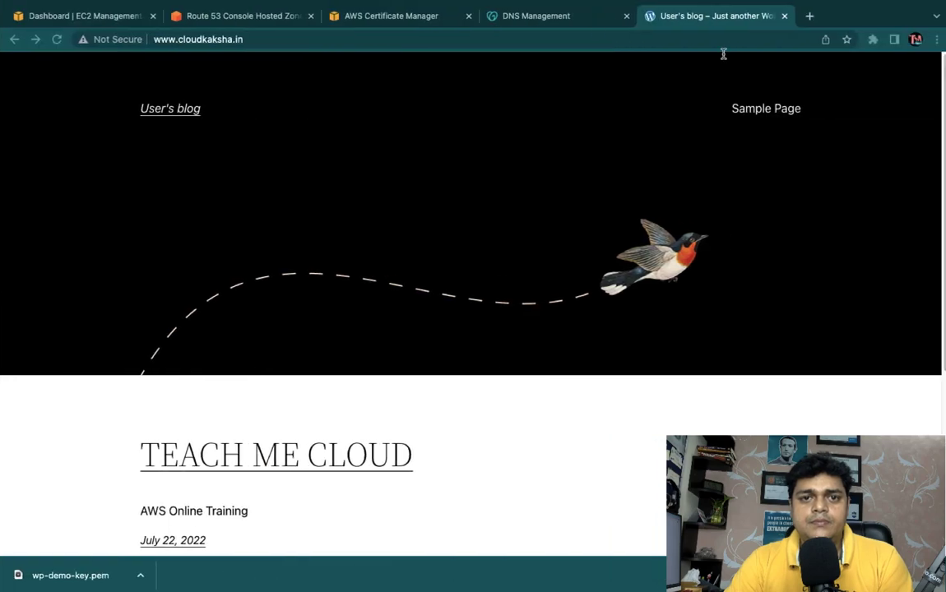
{"action": "left_click", "coordinate": [784, 15]}
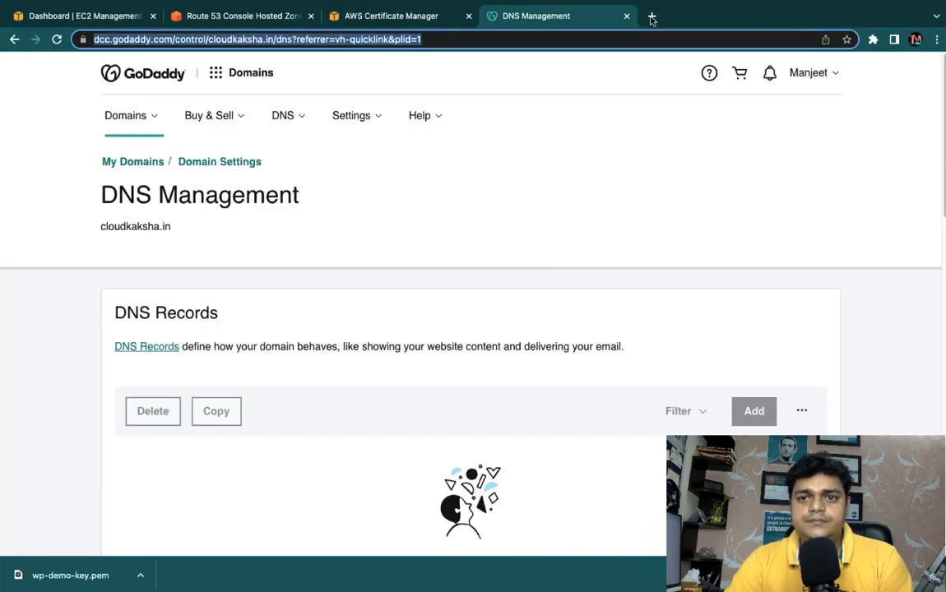
{"action": "left_click", "coordinate": [651, 18]}
{"action": "type", "text": "clou"}
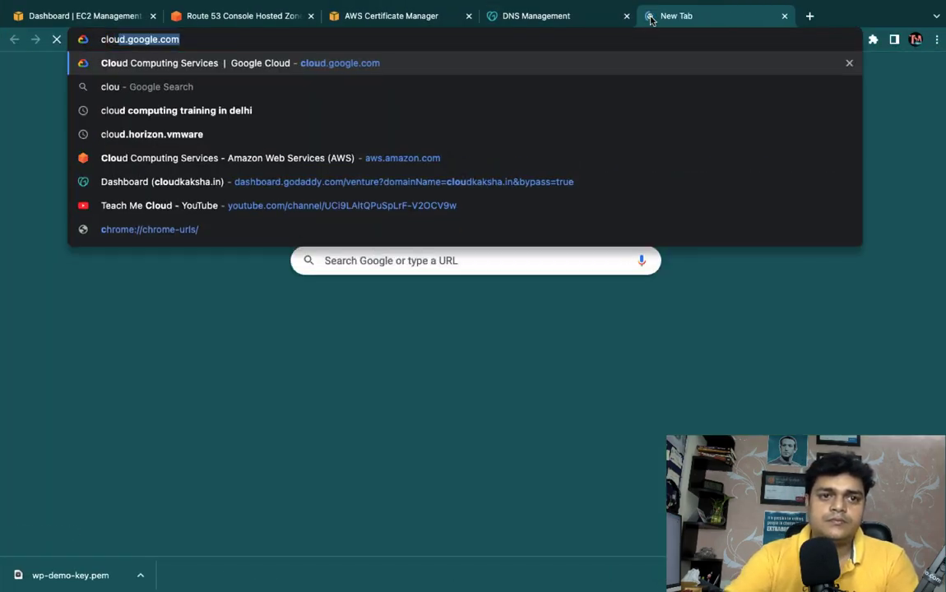
{"action": "key", "text": "Return"}
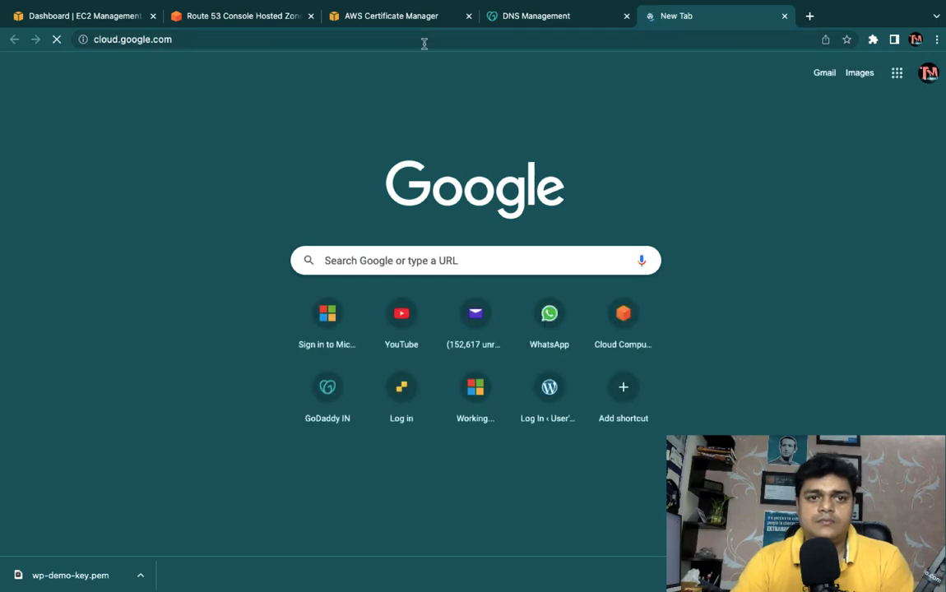
{"action": "left_click", "coordinate": [422, 41]}
{"action": "type", "text": "cloudkaksha.in"}
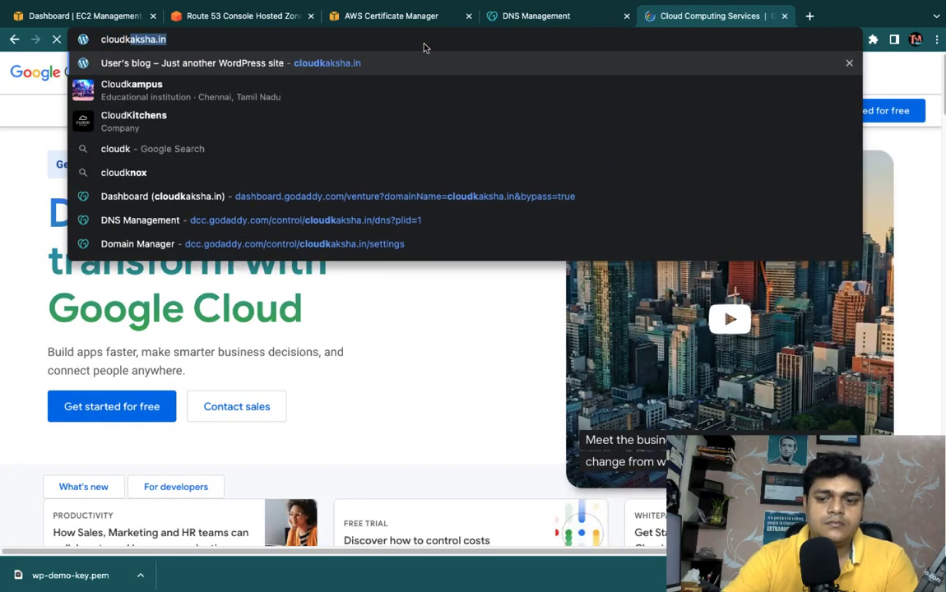
{"action": "key", "text": "Return"}
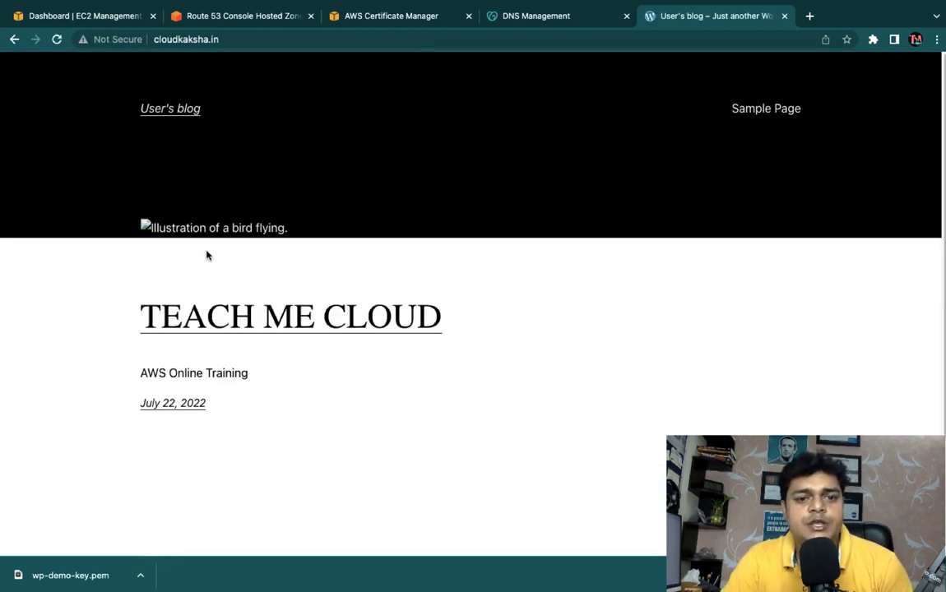
Check the connection security information for cloudkaksha.in and close it.
{"action": "left_click", "coordinate": [112, 40]}
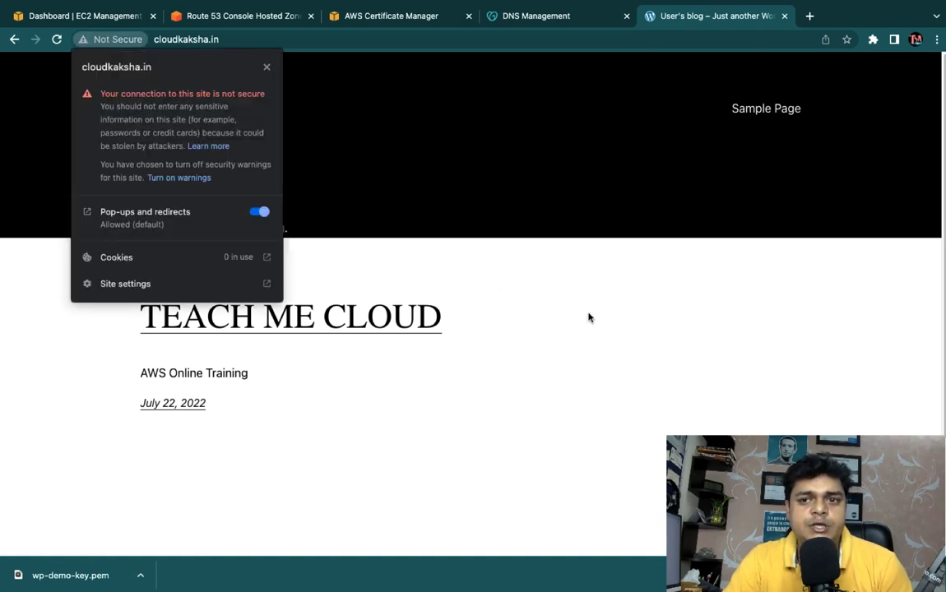
{"action": "left_click", "coordinate": [512, 260]}
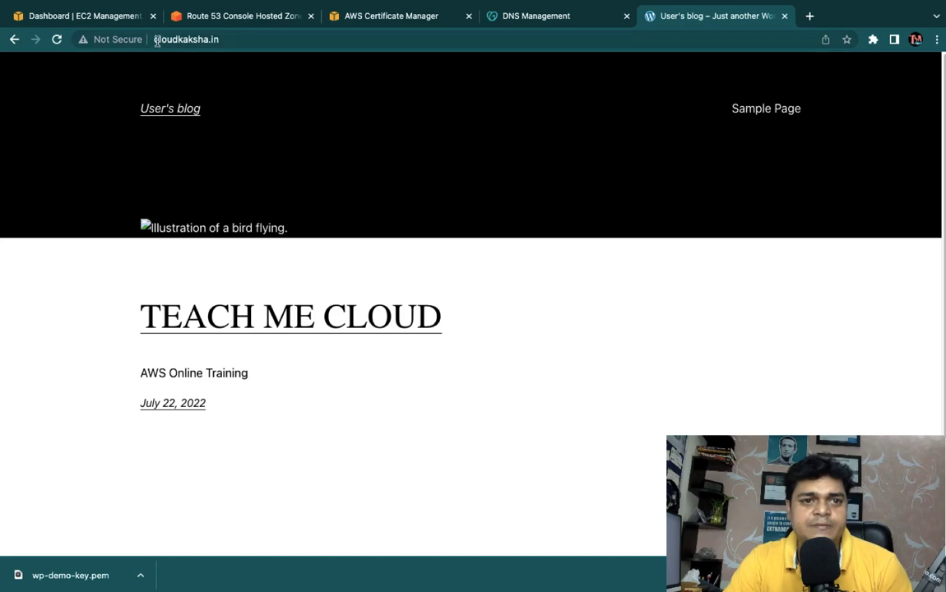
{"action": "left_click", "coordinate": [101, 39]}
{"action": "key", "text": "Escape"}
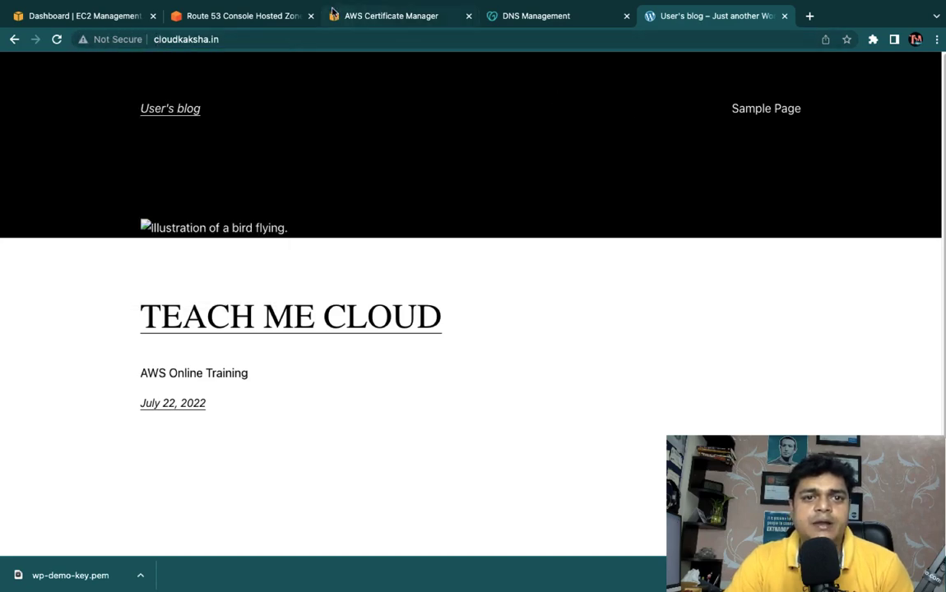
Reboot the running Wordpress-Server instance from the EC2 console.
{"action": "left_click", "coordinate": [255, 16]}
{"action": "left_click", "coordinate": [88, 14]}
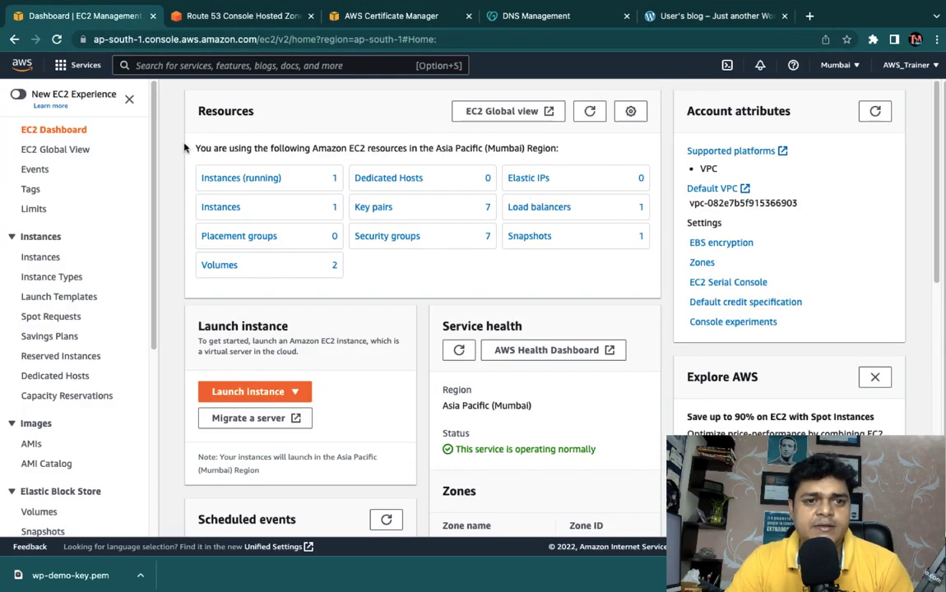
{"action": "left_click", "coordinate": [247, 179]}
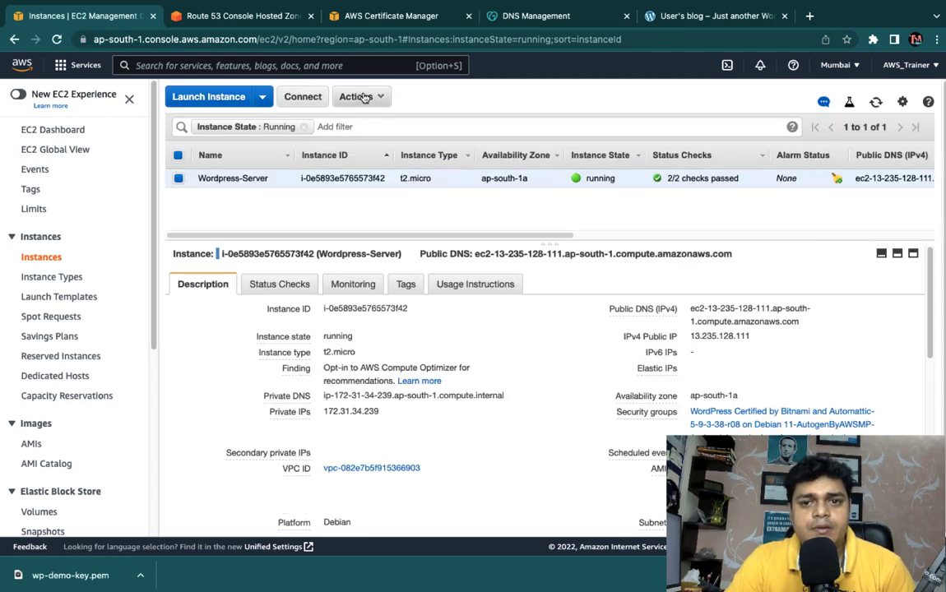
{"action": "left_click", "coordinate": [361, 97]}
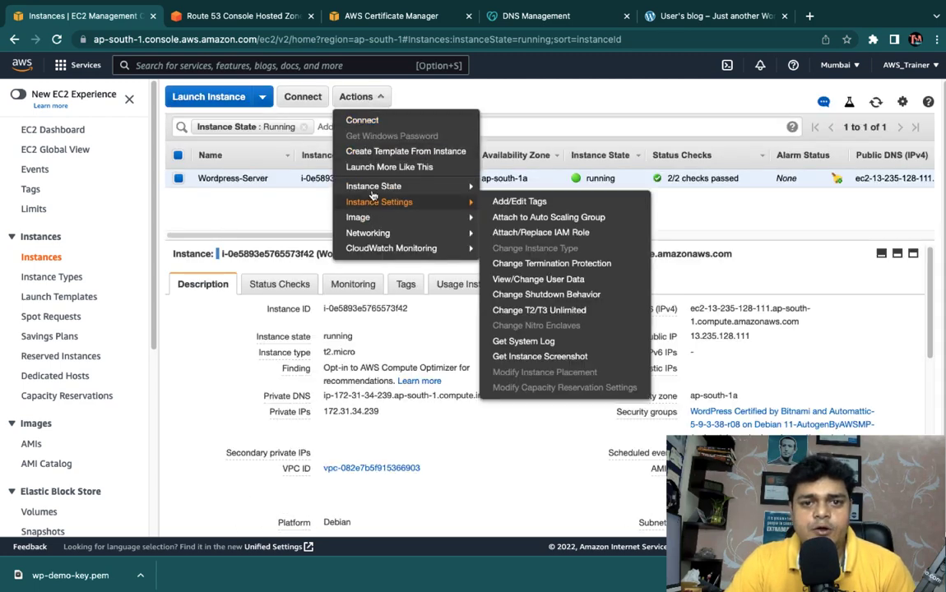
{"action": "mouse_move", "coordinate": [375, 187]}
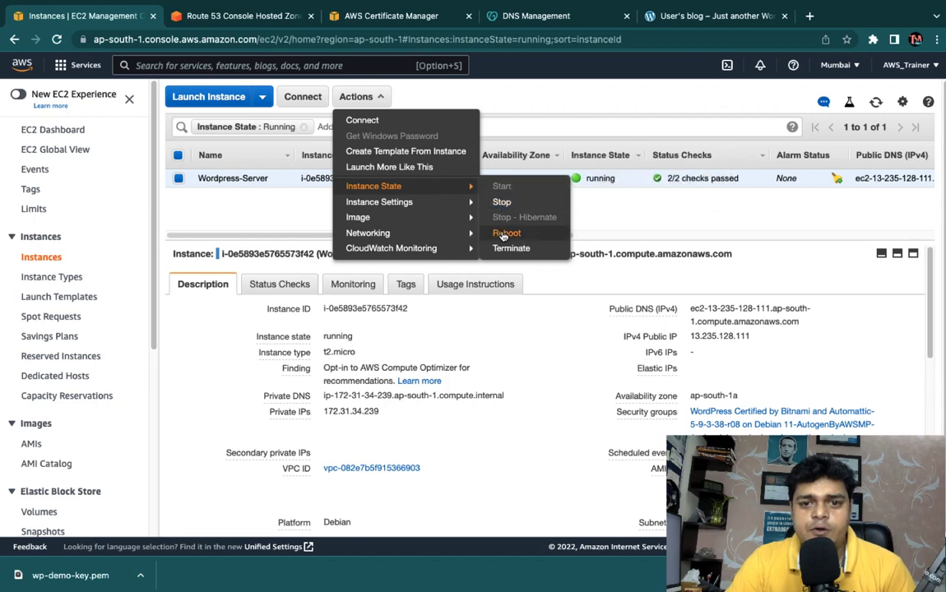
{"action": "left_click", "coordinate": [501, 234]}
{"action": "left_click", "coordinate": [641, 360]}
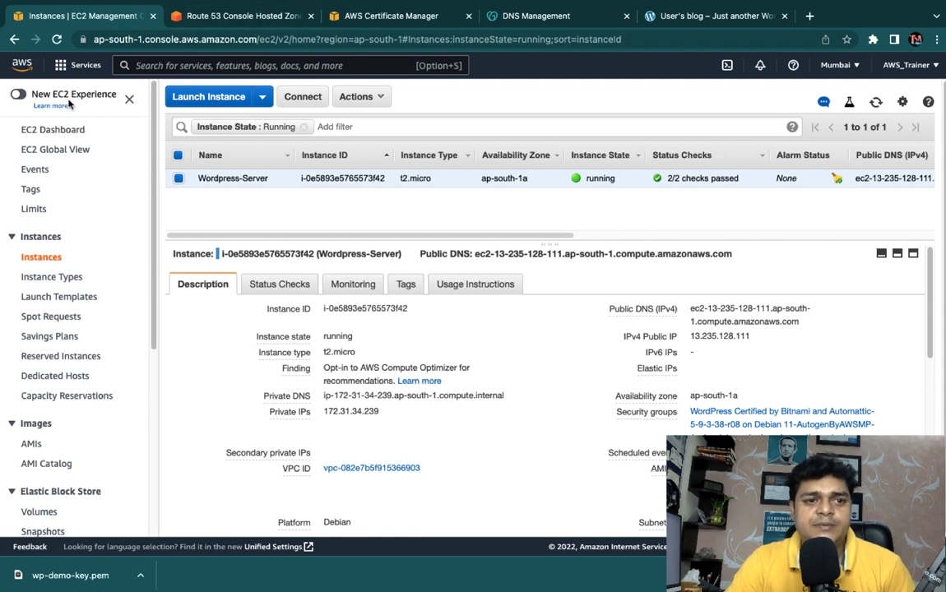
Check the health check and registered instances of wp-loadbalancer, refreshing the load balancer list.
{"action": "left_click", "coordinate": [62, 130]}
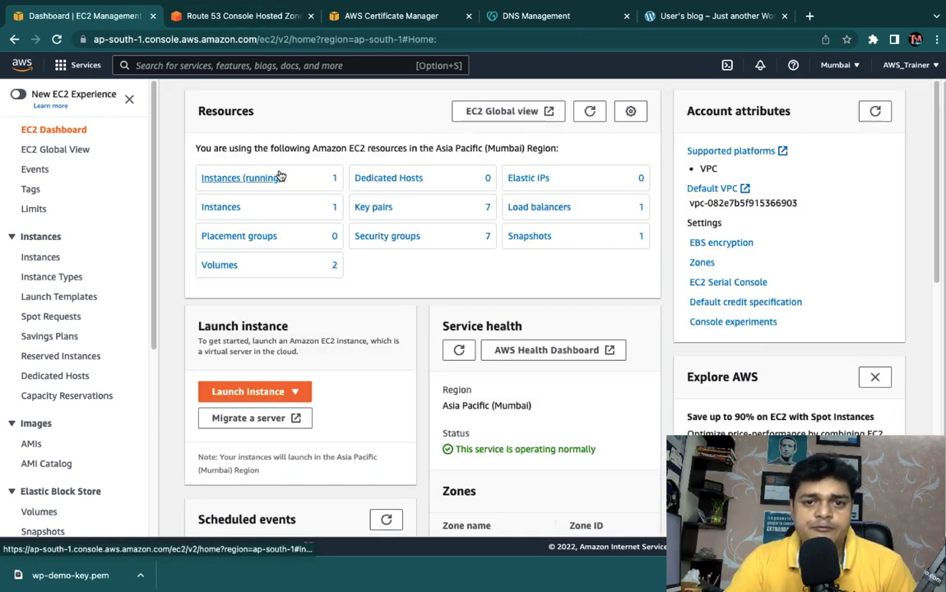
{"action": "left_click", "coordinate": [540, 208]}
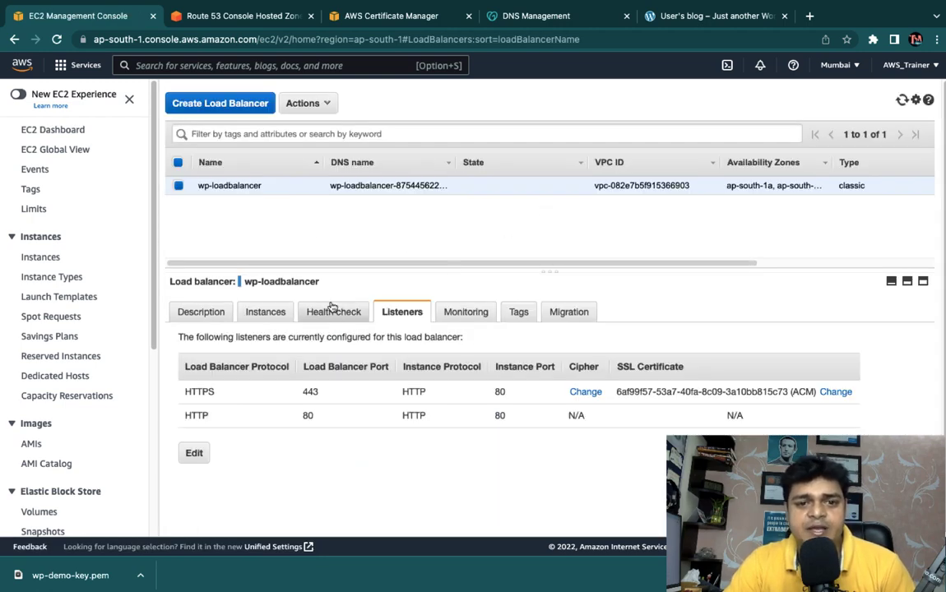
{"action": "left_click", "coordinate": [318, 317]}
{"action": "left_click", "coordinate": [261, 312]}
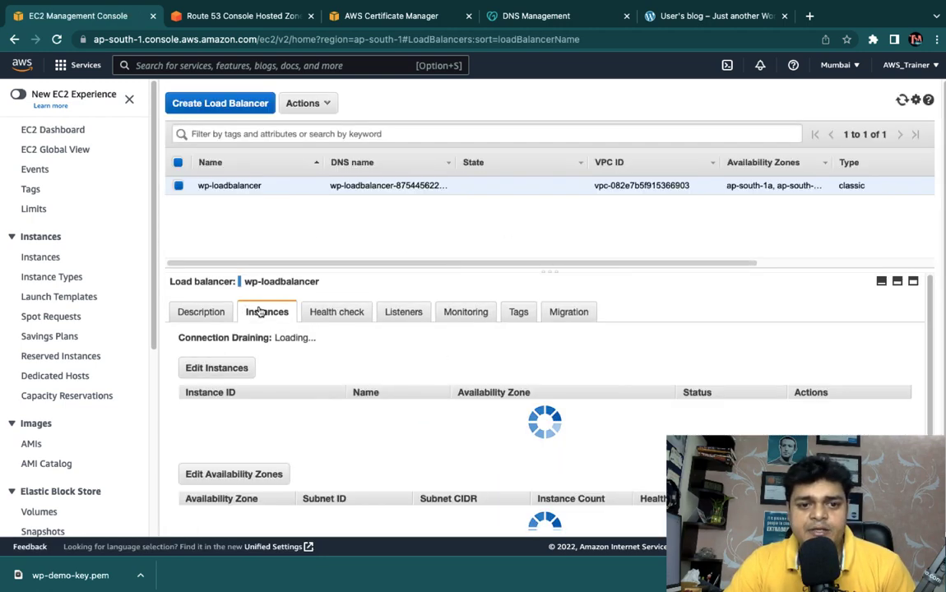
{"action": "left_click", "coordinate": [902, 99]}
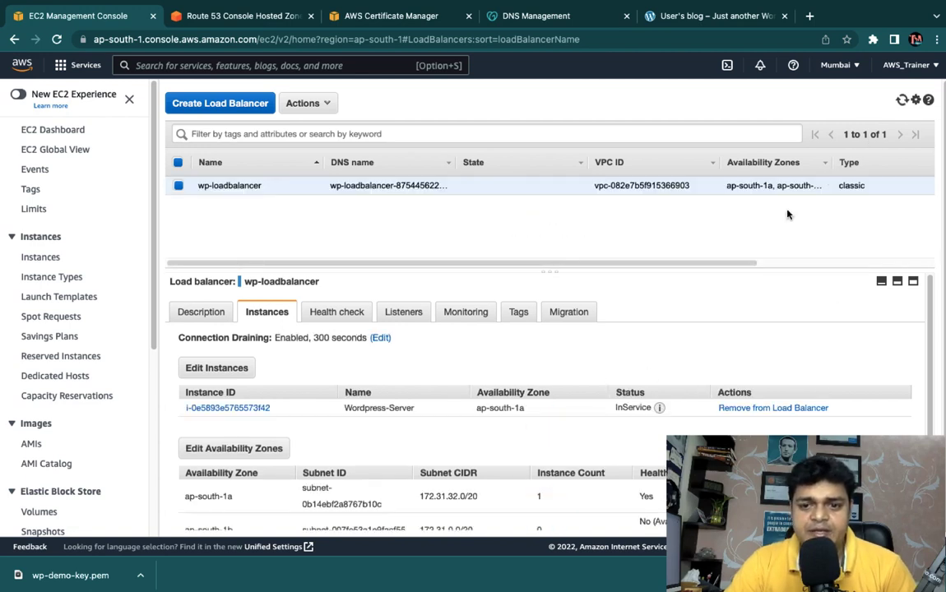
{"action": "left_click", "coordinate": [902, 99]}
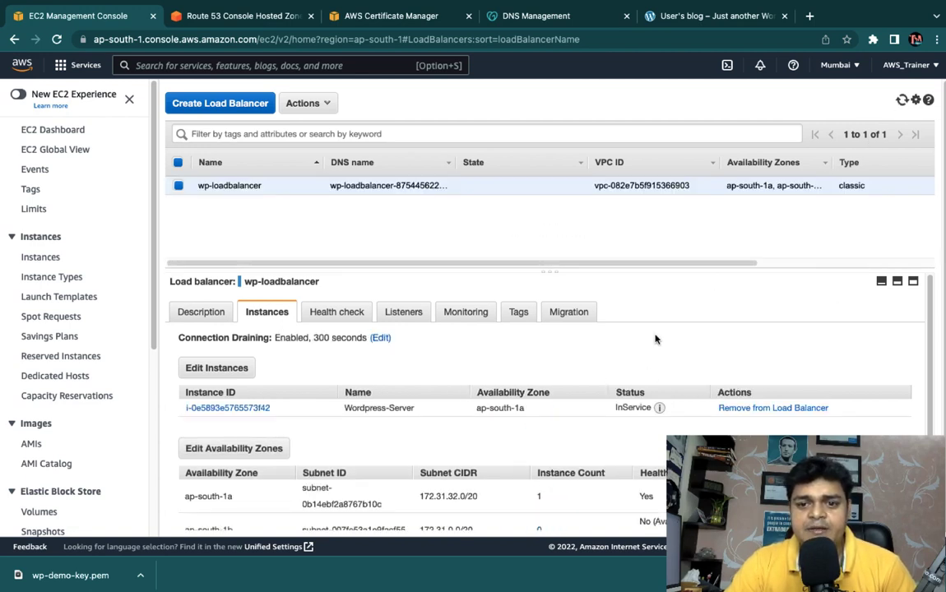
{"action": "key", "text": "ctrl+Left"}
{"action": "key", "text": "ctrl+Left"}
{"action": "key", "text": "ctrl+Left"}
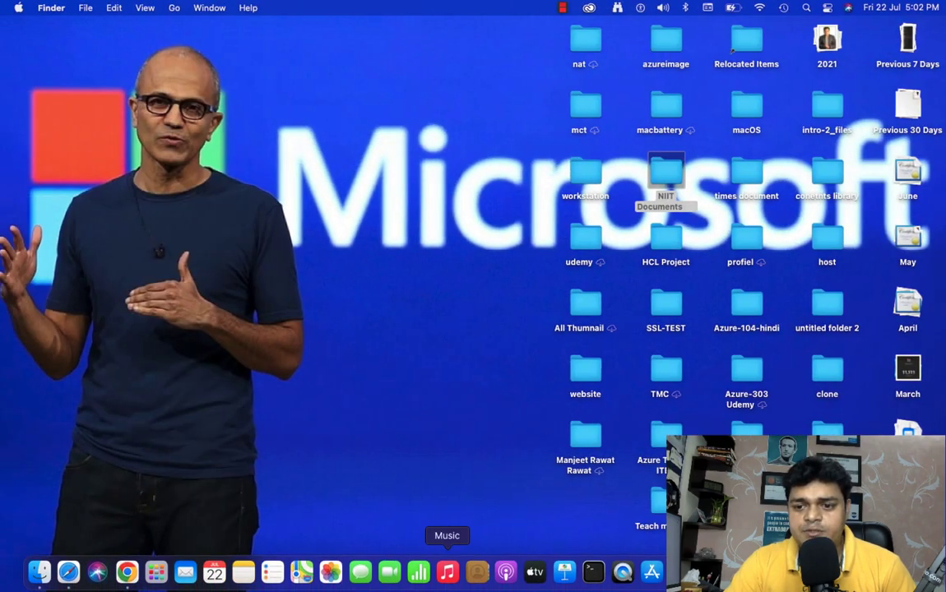
{"action": "right_click", "coordinate": [825, 572]}
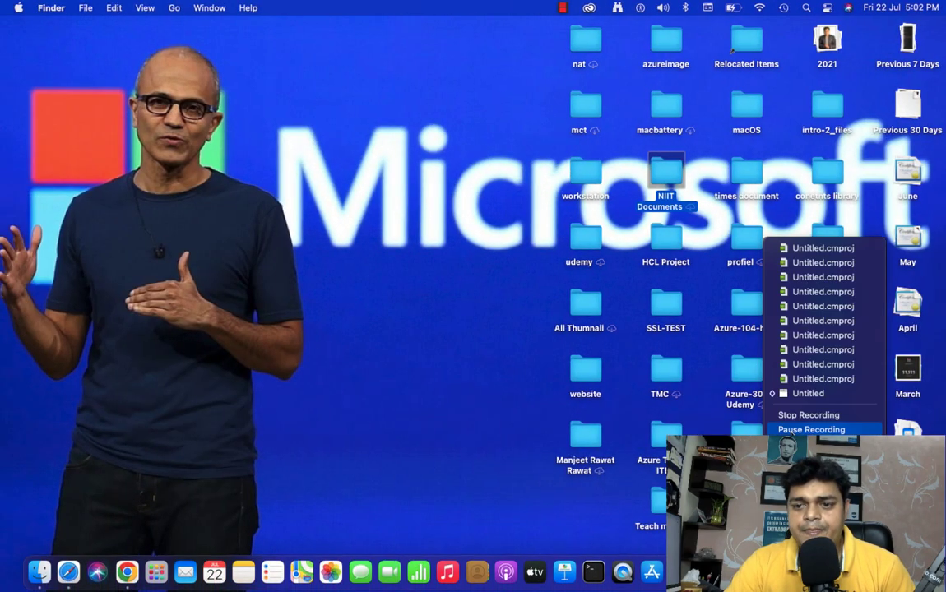
{"action": "left_click", "coordinate": [792, 430]}
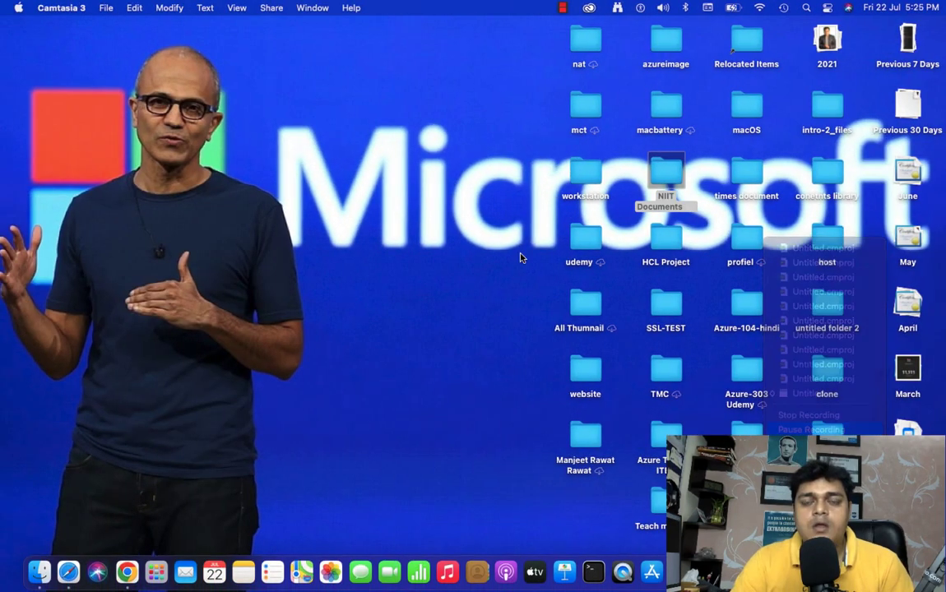
Return to the Chrome window with the HTTPS blog page and check the site's connection information.
{"action": "key", "text": "ctrl+Right"}
{"action": "key", "text": "ctrl+Right"}
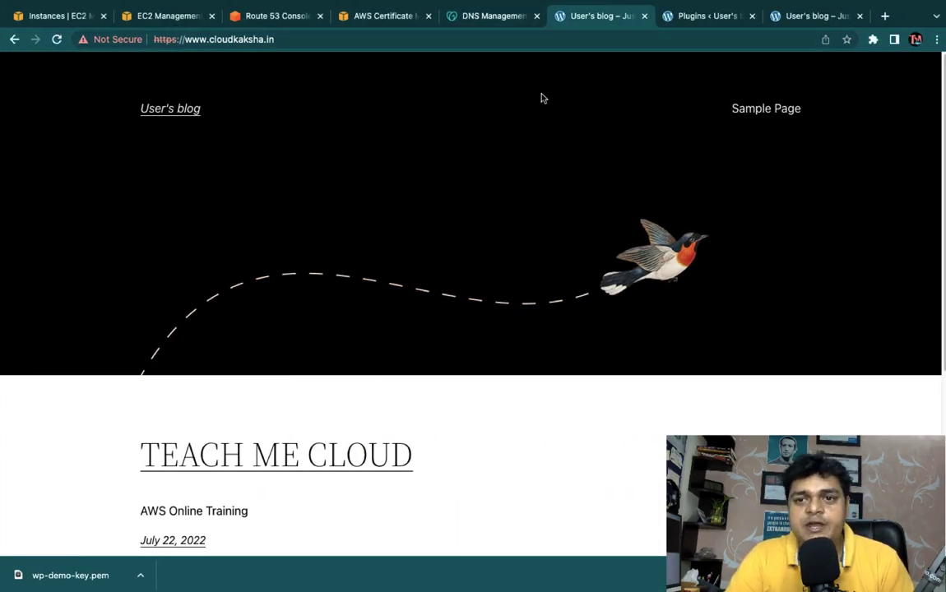
{"action": "left_click", "coordinate": [115, 45]}
{"action": "left_click", "coordinate": [362, 109]}
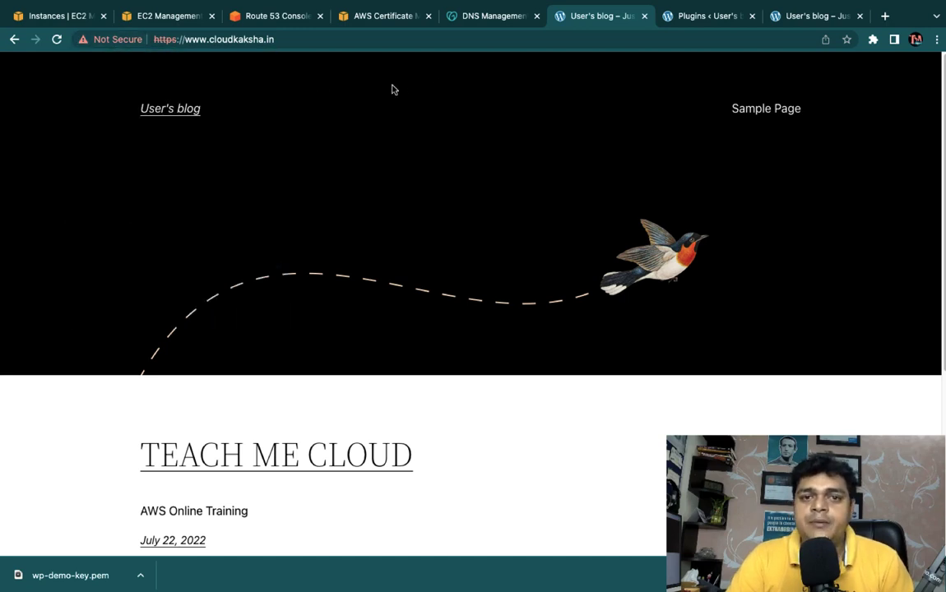
Examine the cloudkaksha.in certificate's issued name, expiry date and trust settings, and close the certificate viewer.
{"action": "left_click", "coordinate": [115, 38]}
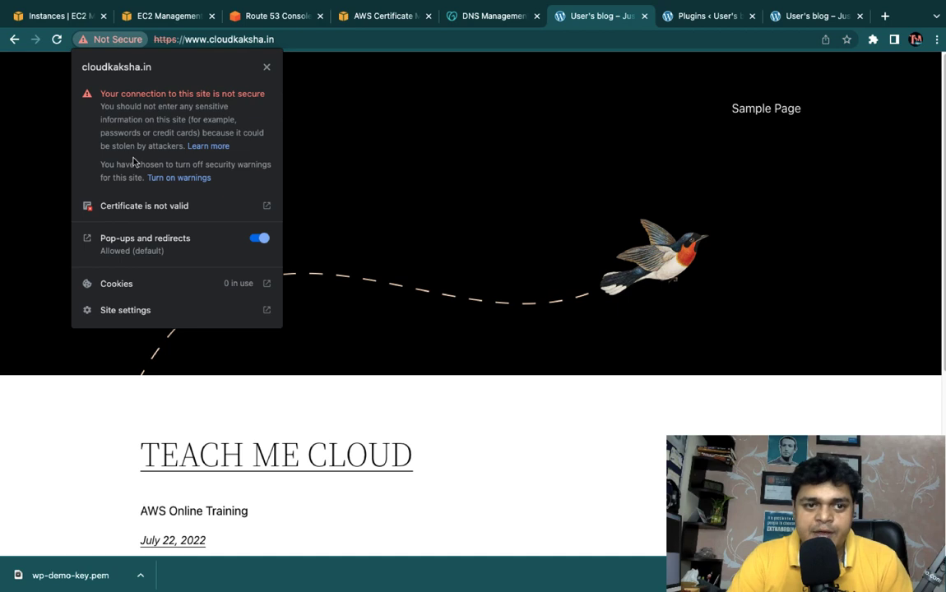
{"action": "left_click", "coordinate": [136, 207]}
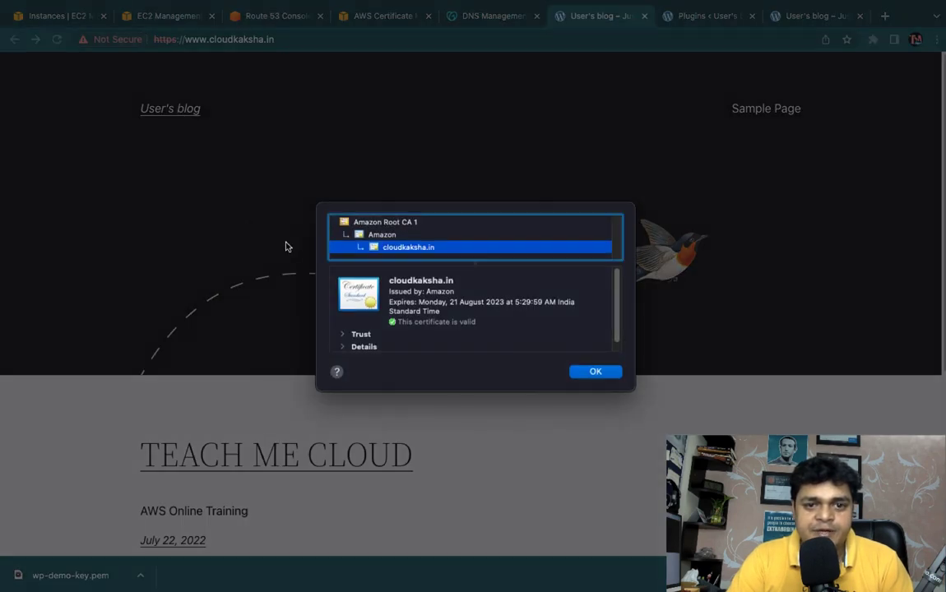
{"action": "double_click", "coordinate": [436, 280]}
{"action": "scroll", "coordinate": [431, 308], "scroll_direction": "down", "scroll_amount": 1}
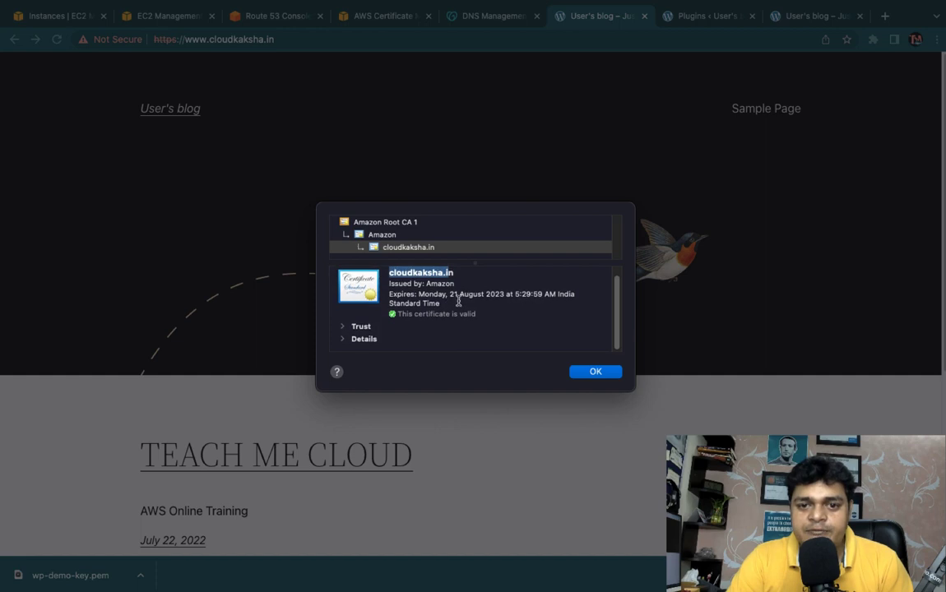
{"action": "left_click_drag", "start_coordinate": [453, 295], "coordinate": [513, 296]}
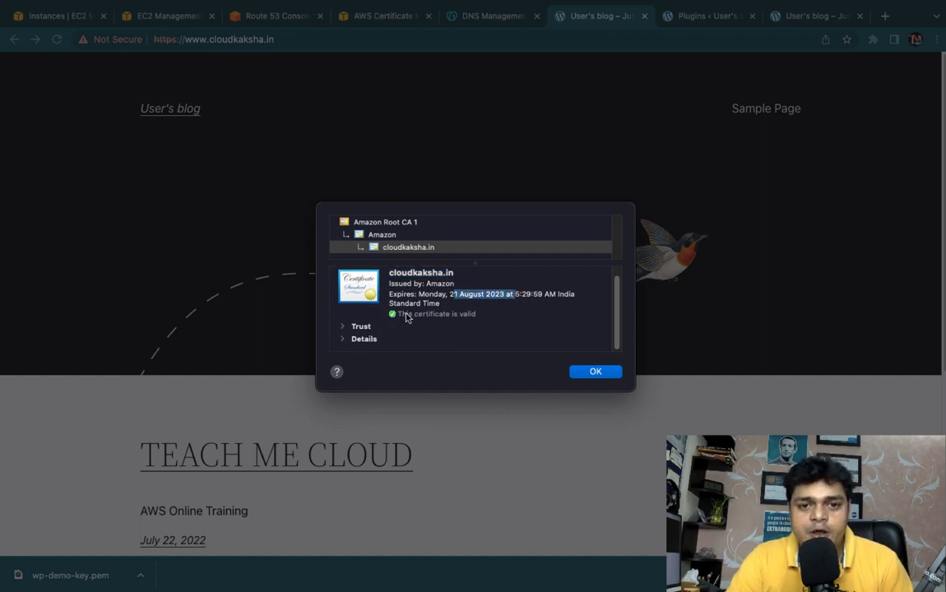
{"action": "left_click", "coordinate": [344, 328]}
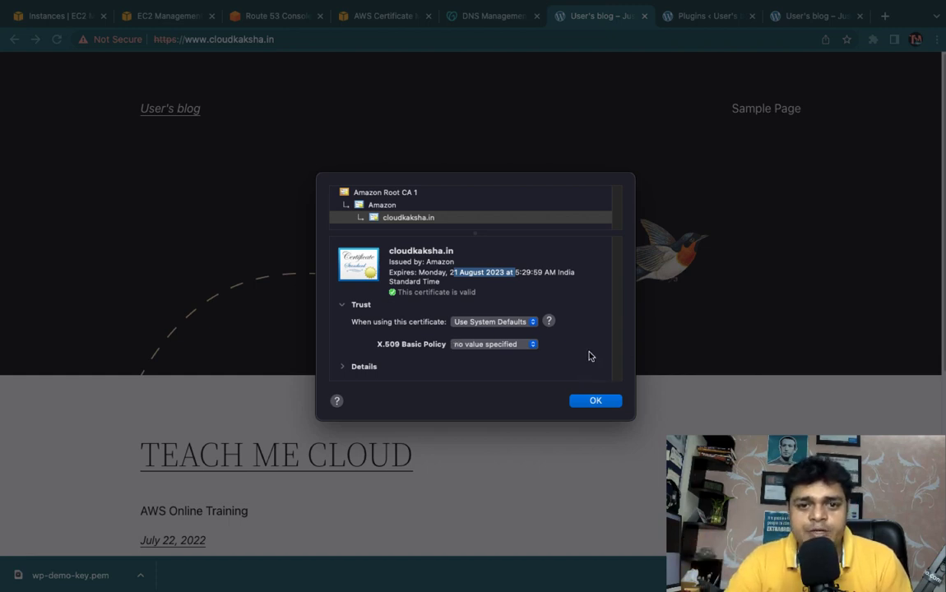
{"action": "left_click", "coordinate": [595, 401]}
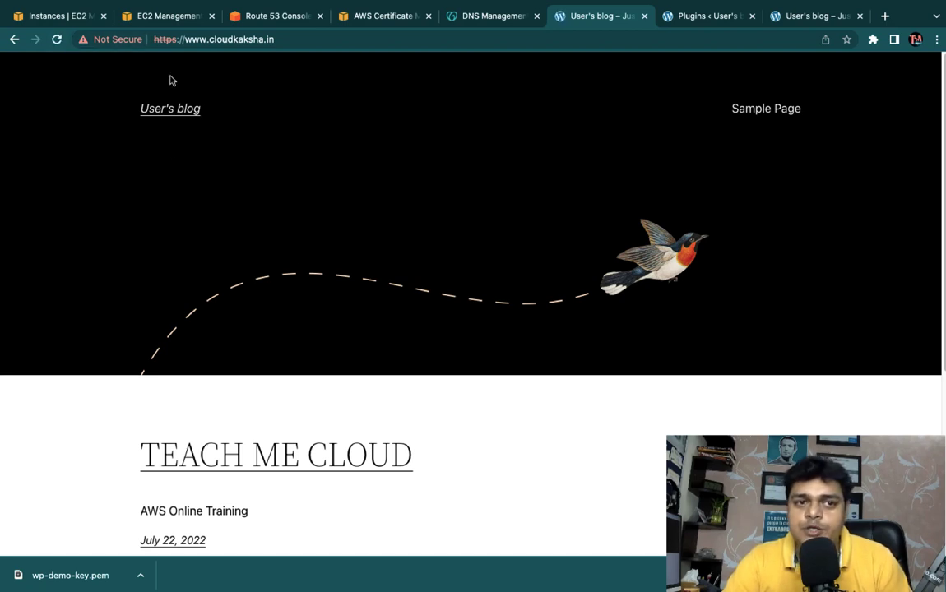
Reopen the certificate from the site's connection information, review its validity and dismiss it.
{"action": "left_click", "coordinate": [118, 39]}
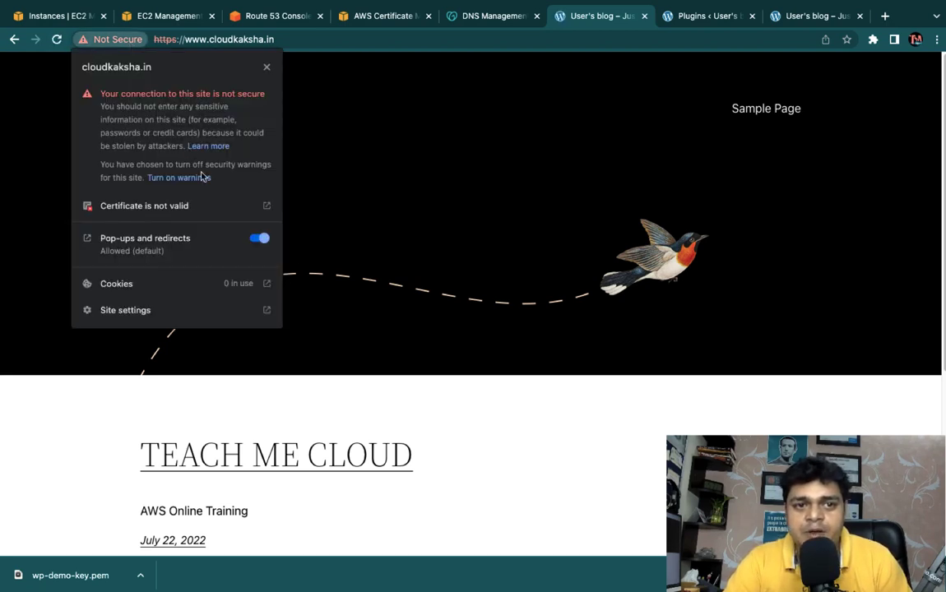
{"action": "left_click", "coordinate": [182, 208]}
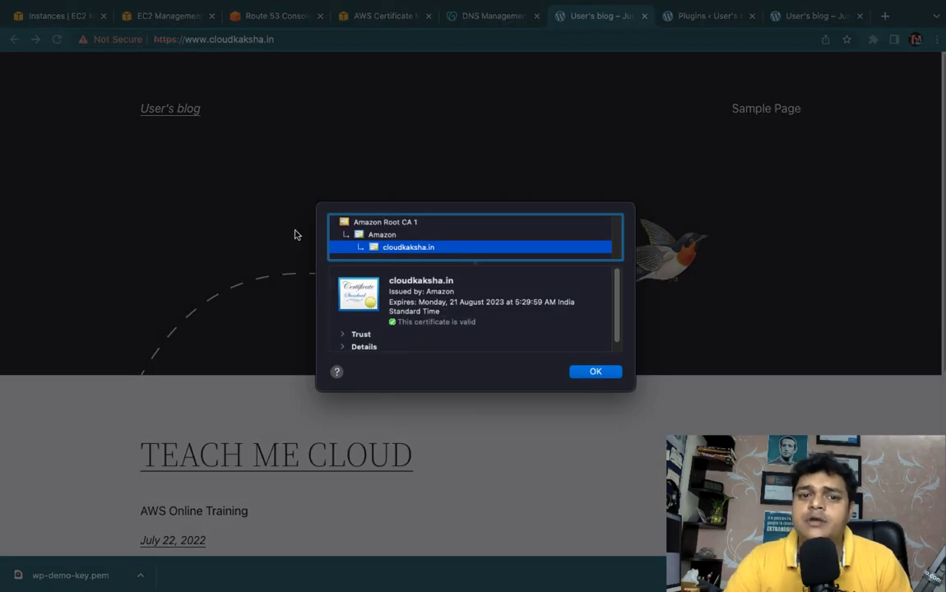
{"action": "left_click", "coordinate": [594, 372]}
Look at the handwritten setup checklist in OneNote and switch away from it again.
{"action": "key", "text": "ctrl+Right"}
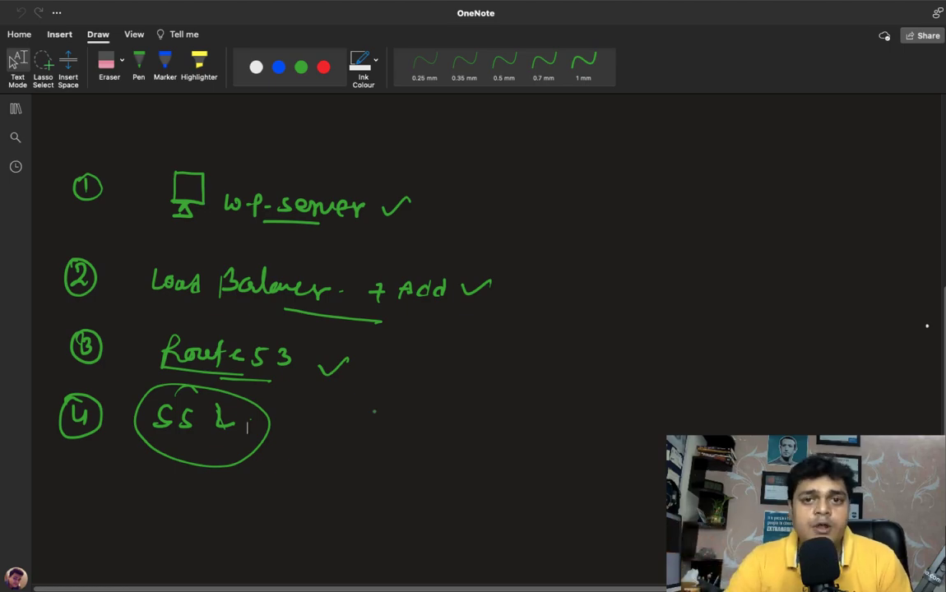
{"action": "key", "text": "ctrl+Left"}
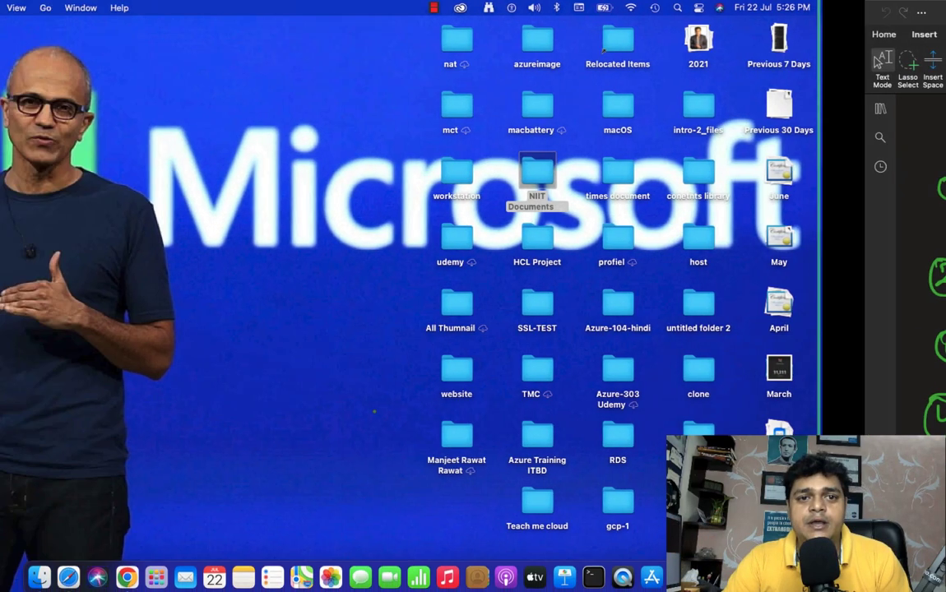